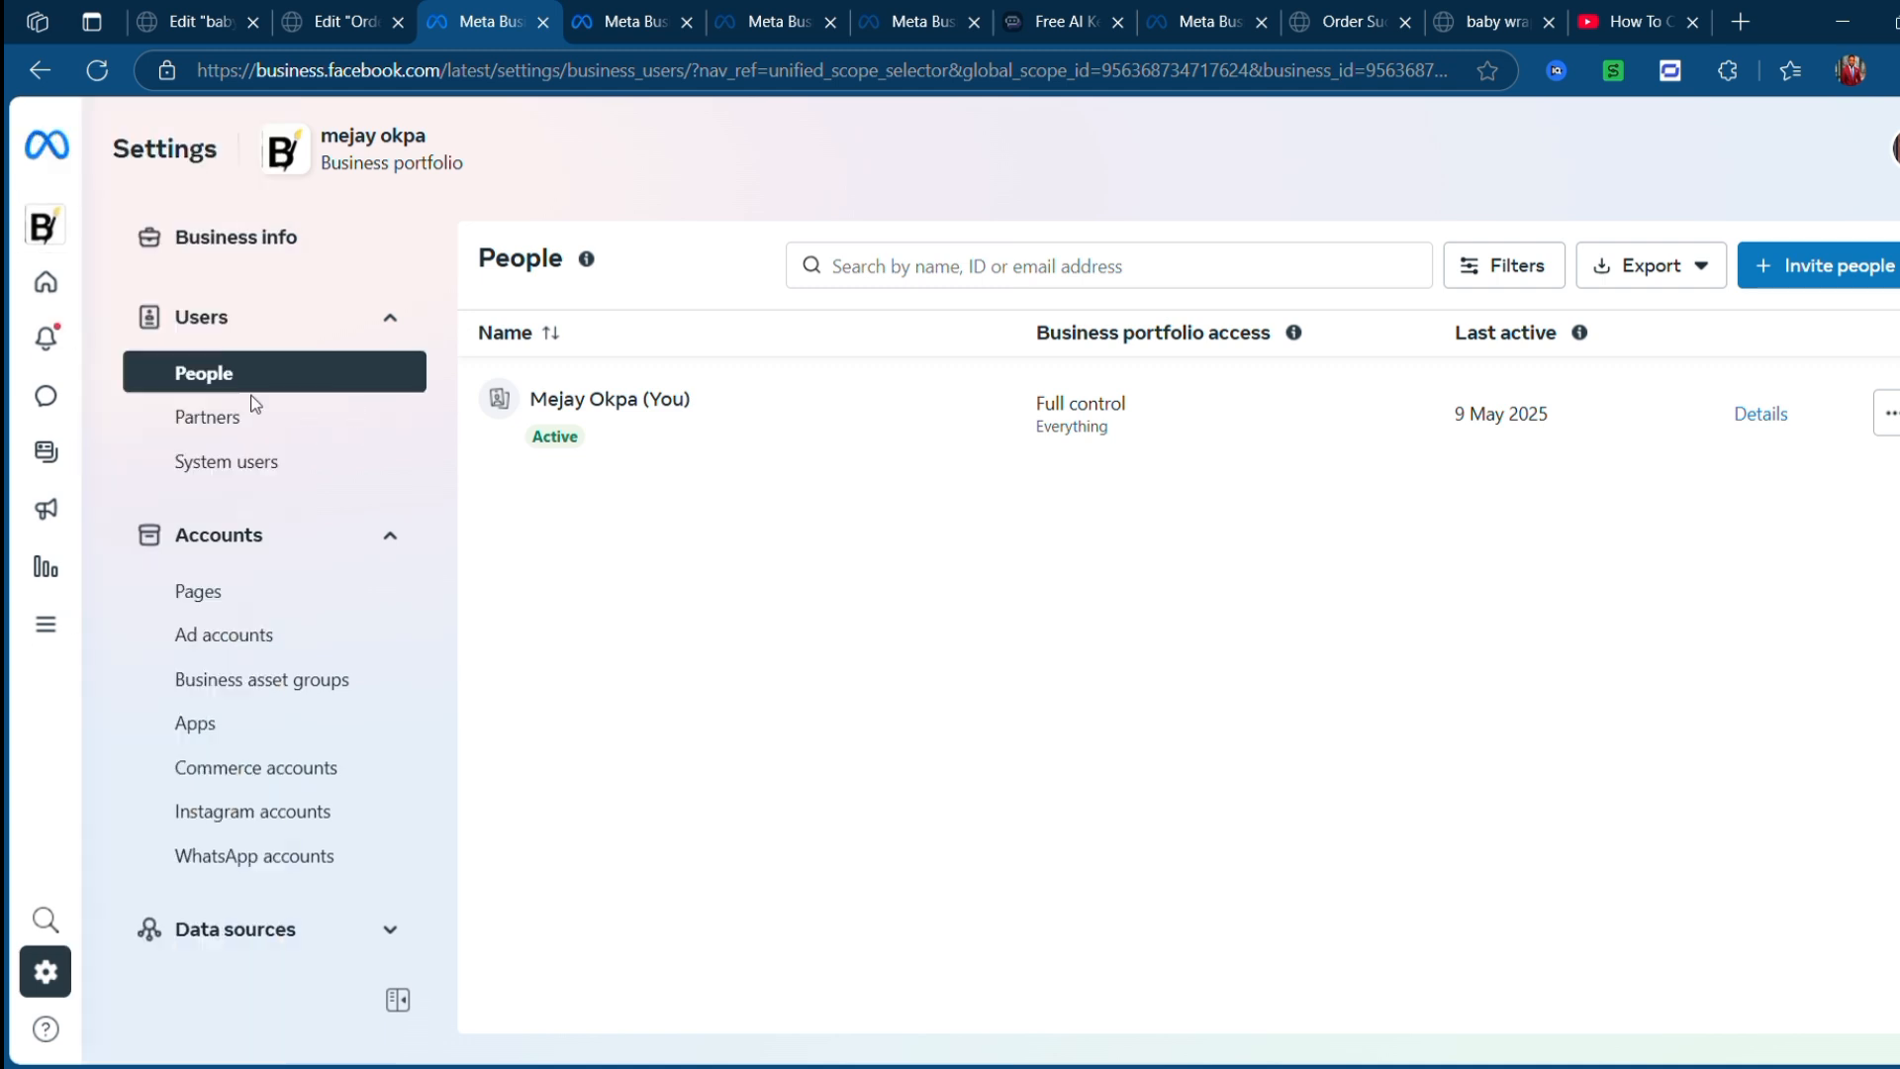
- Go through All tools to the Events Manager tile and open its Welcome page
mouse_move(50, 236)
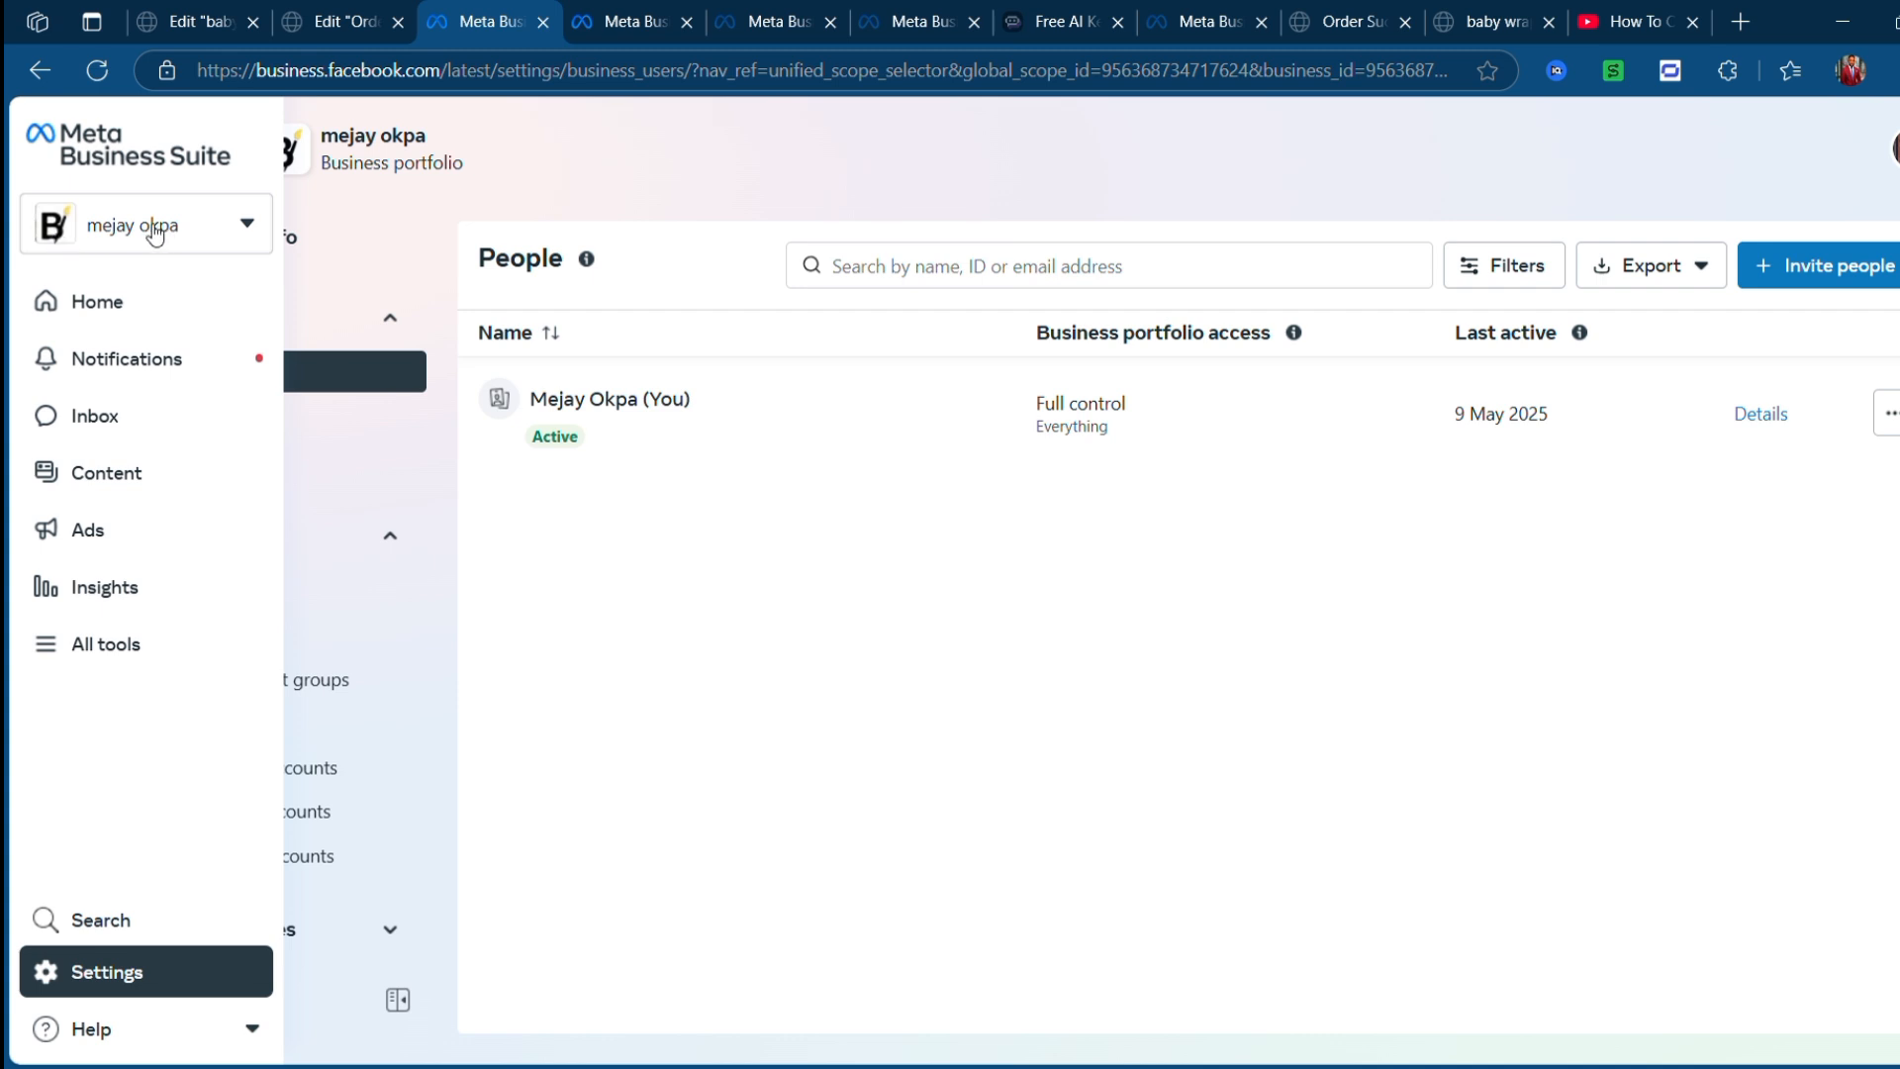
click(94, 648)
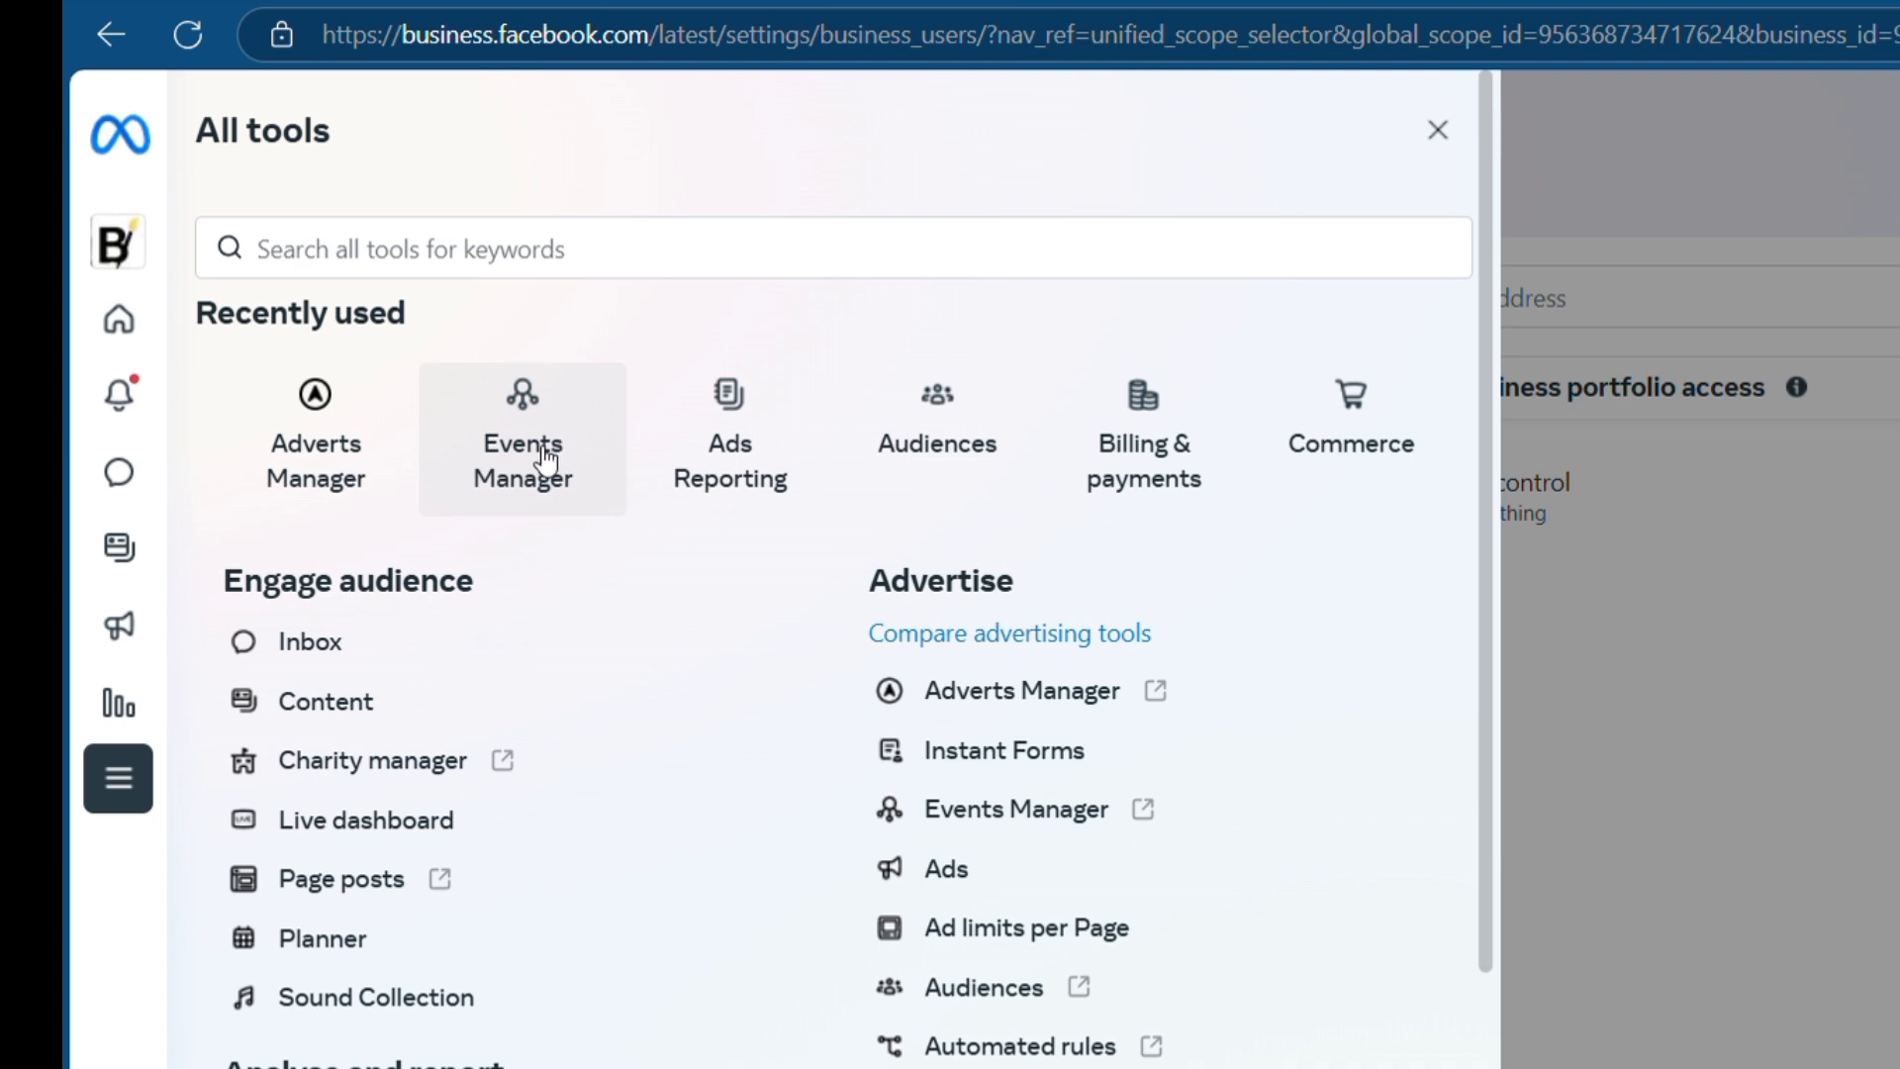
click(546, 460)
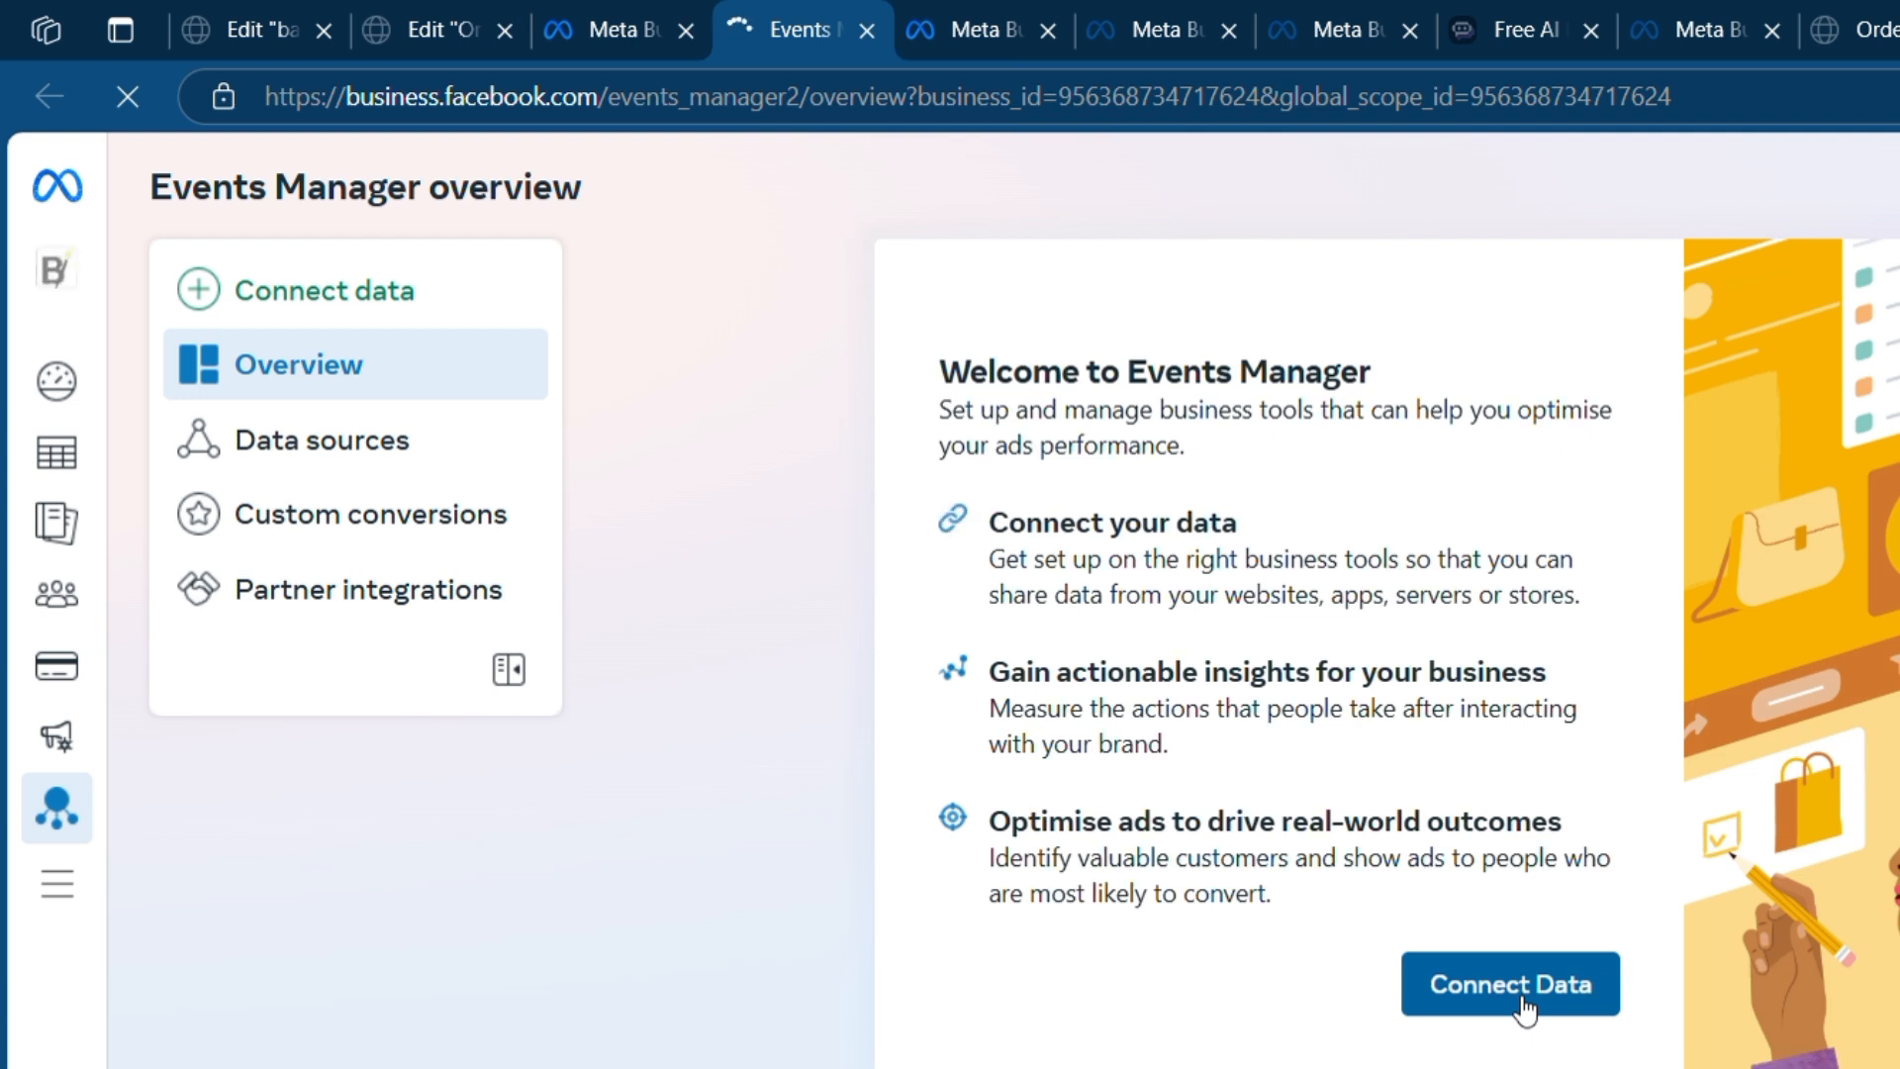
- Start a new Web data source connection under Data sources and continue to dataset creation
click(348, 460)
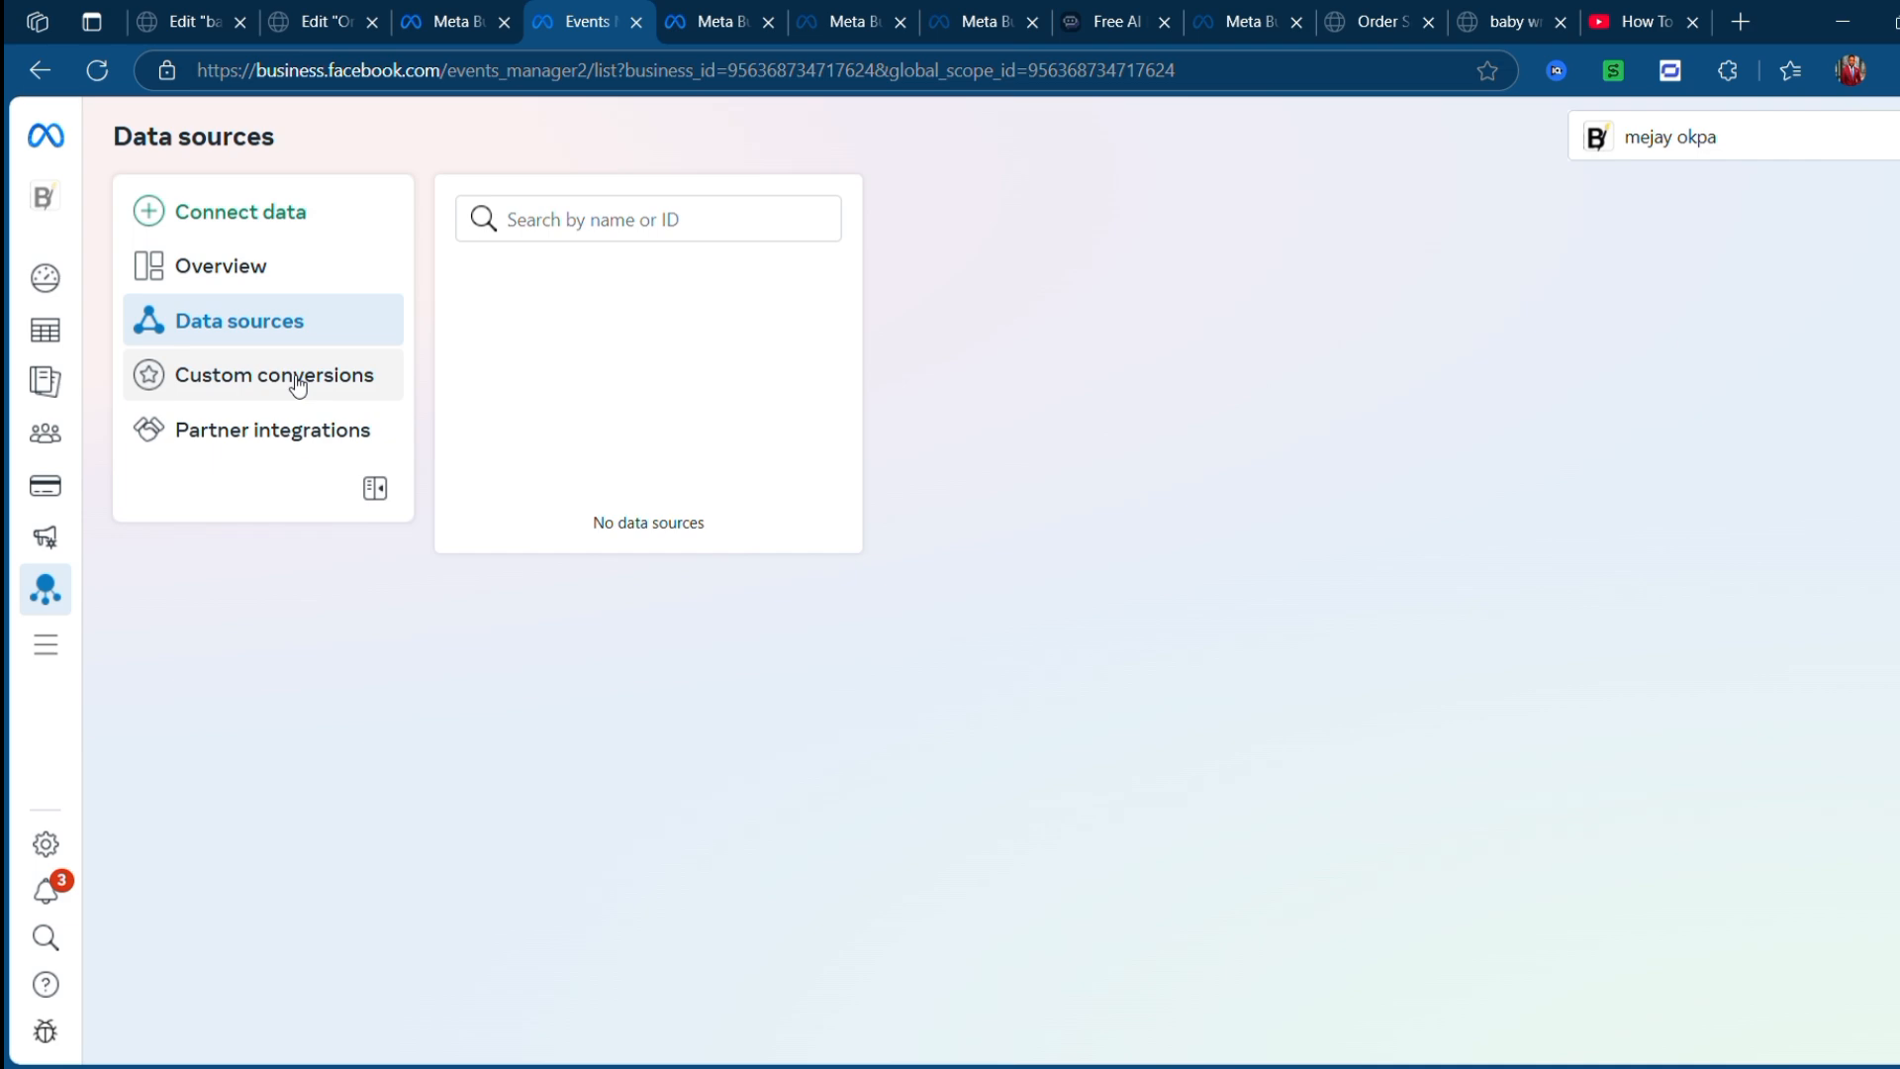
click(298, 385)
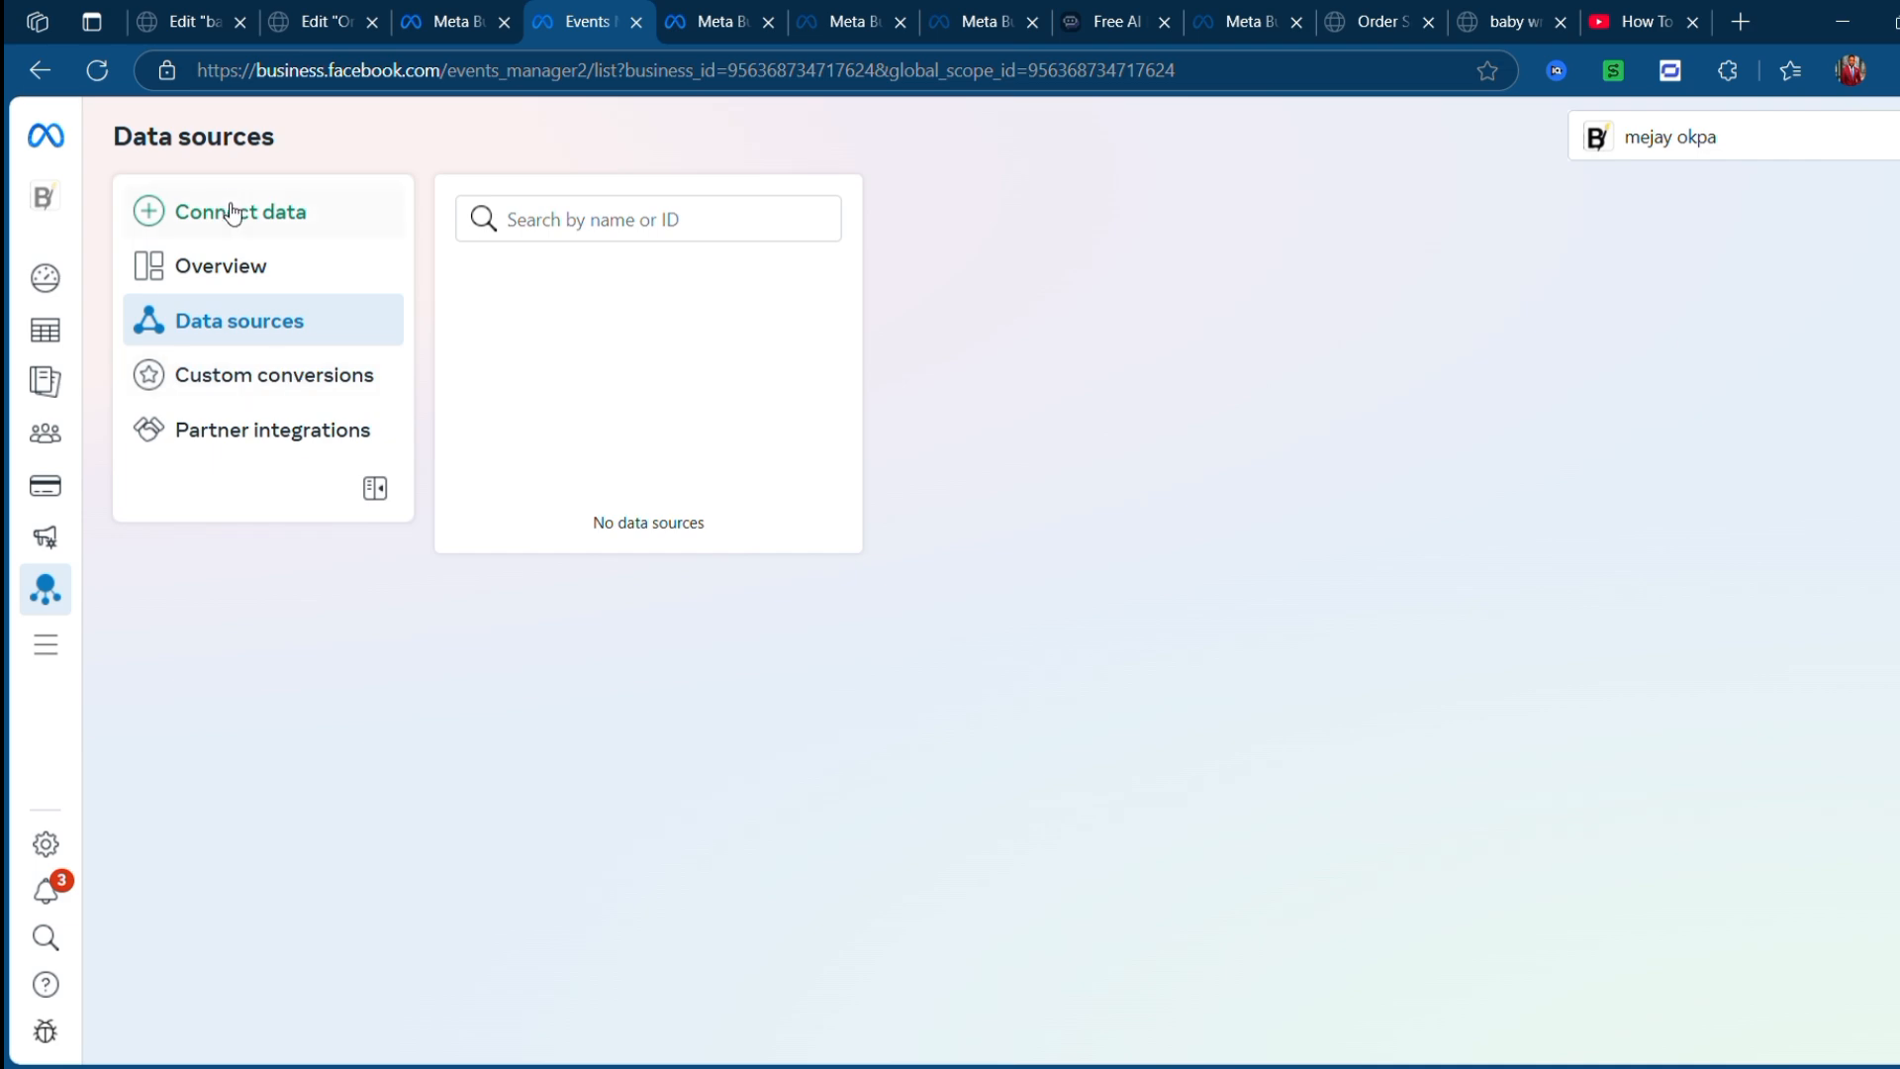
click(247, 214)
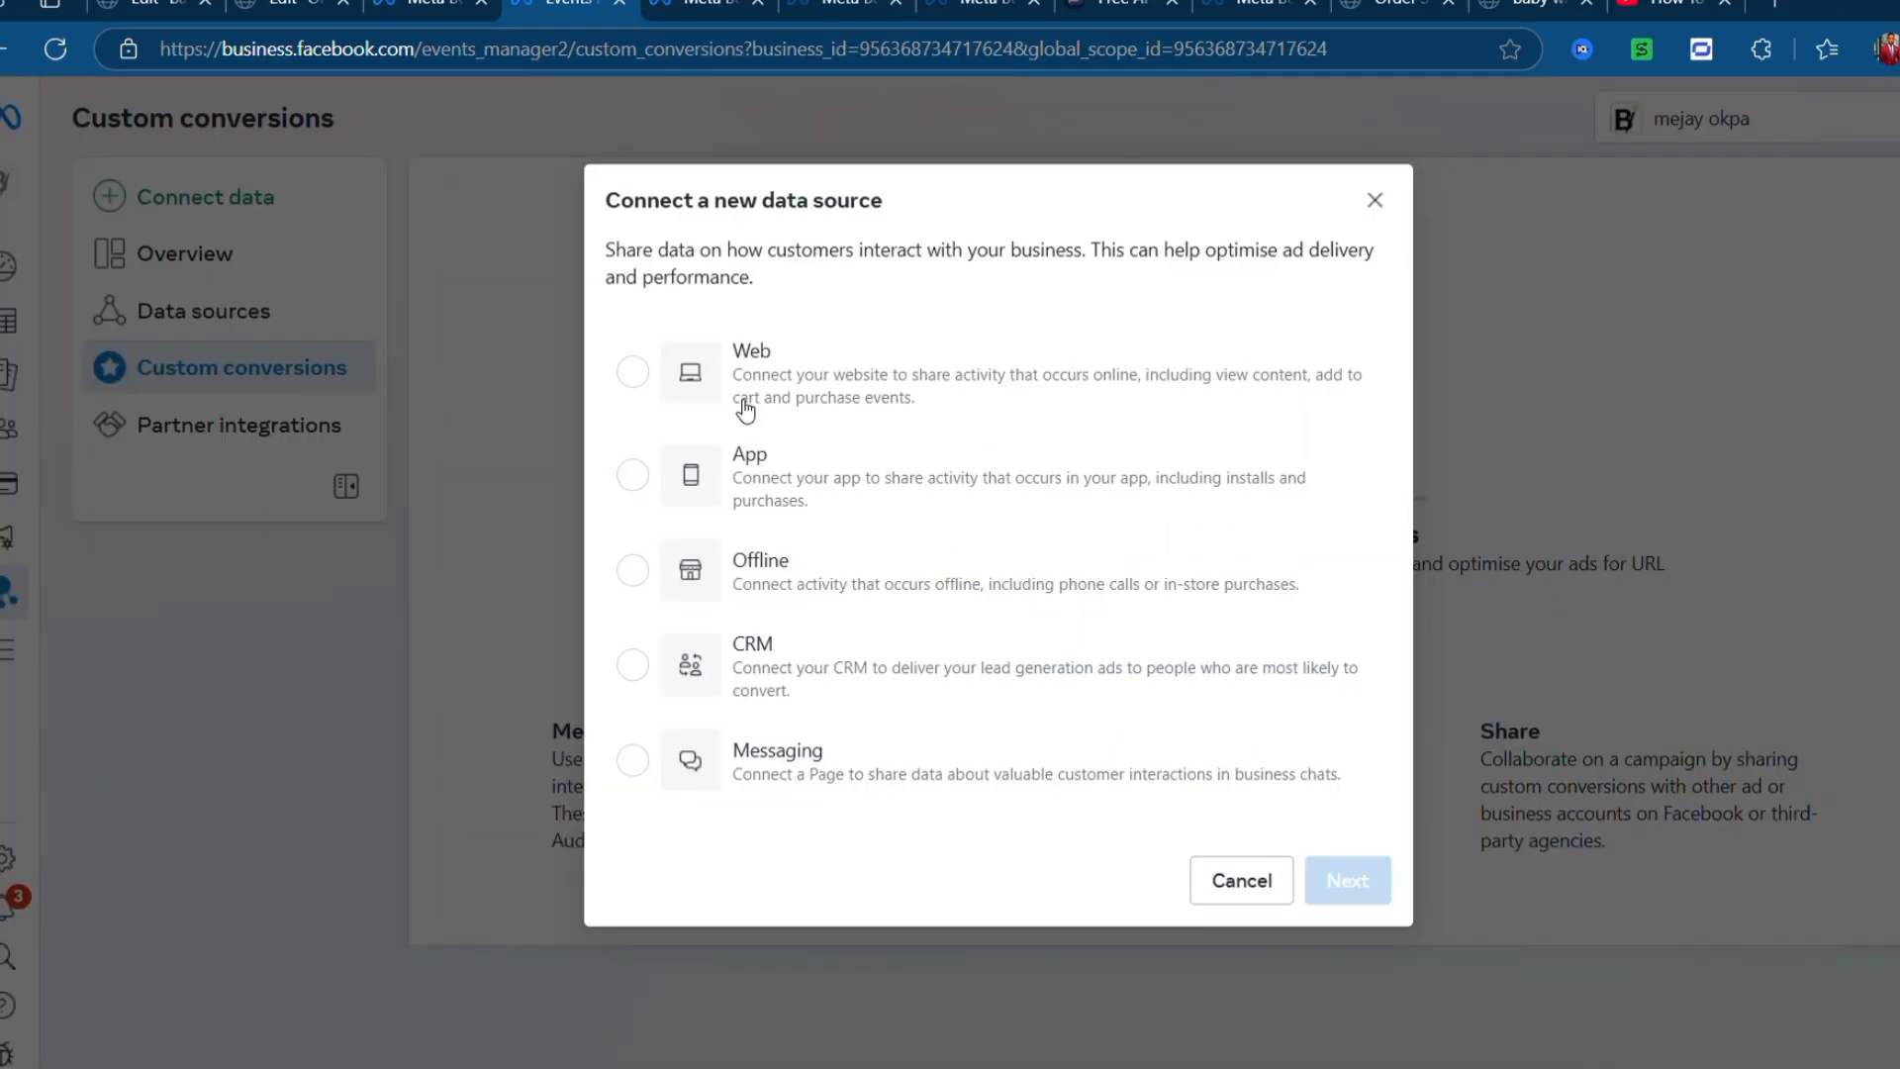
click(755, 381)
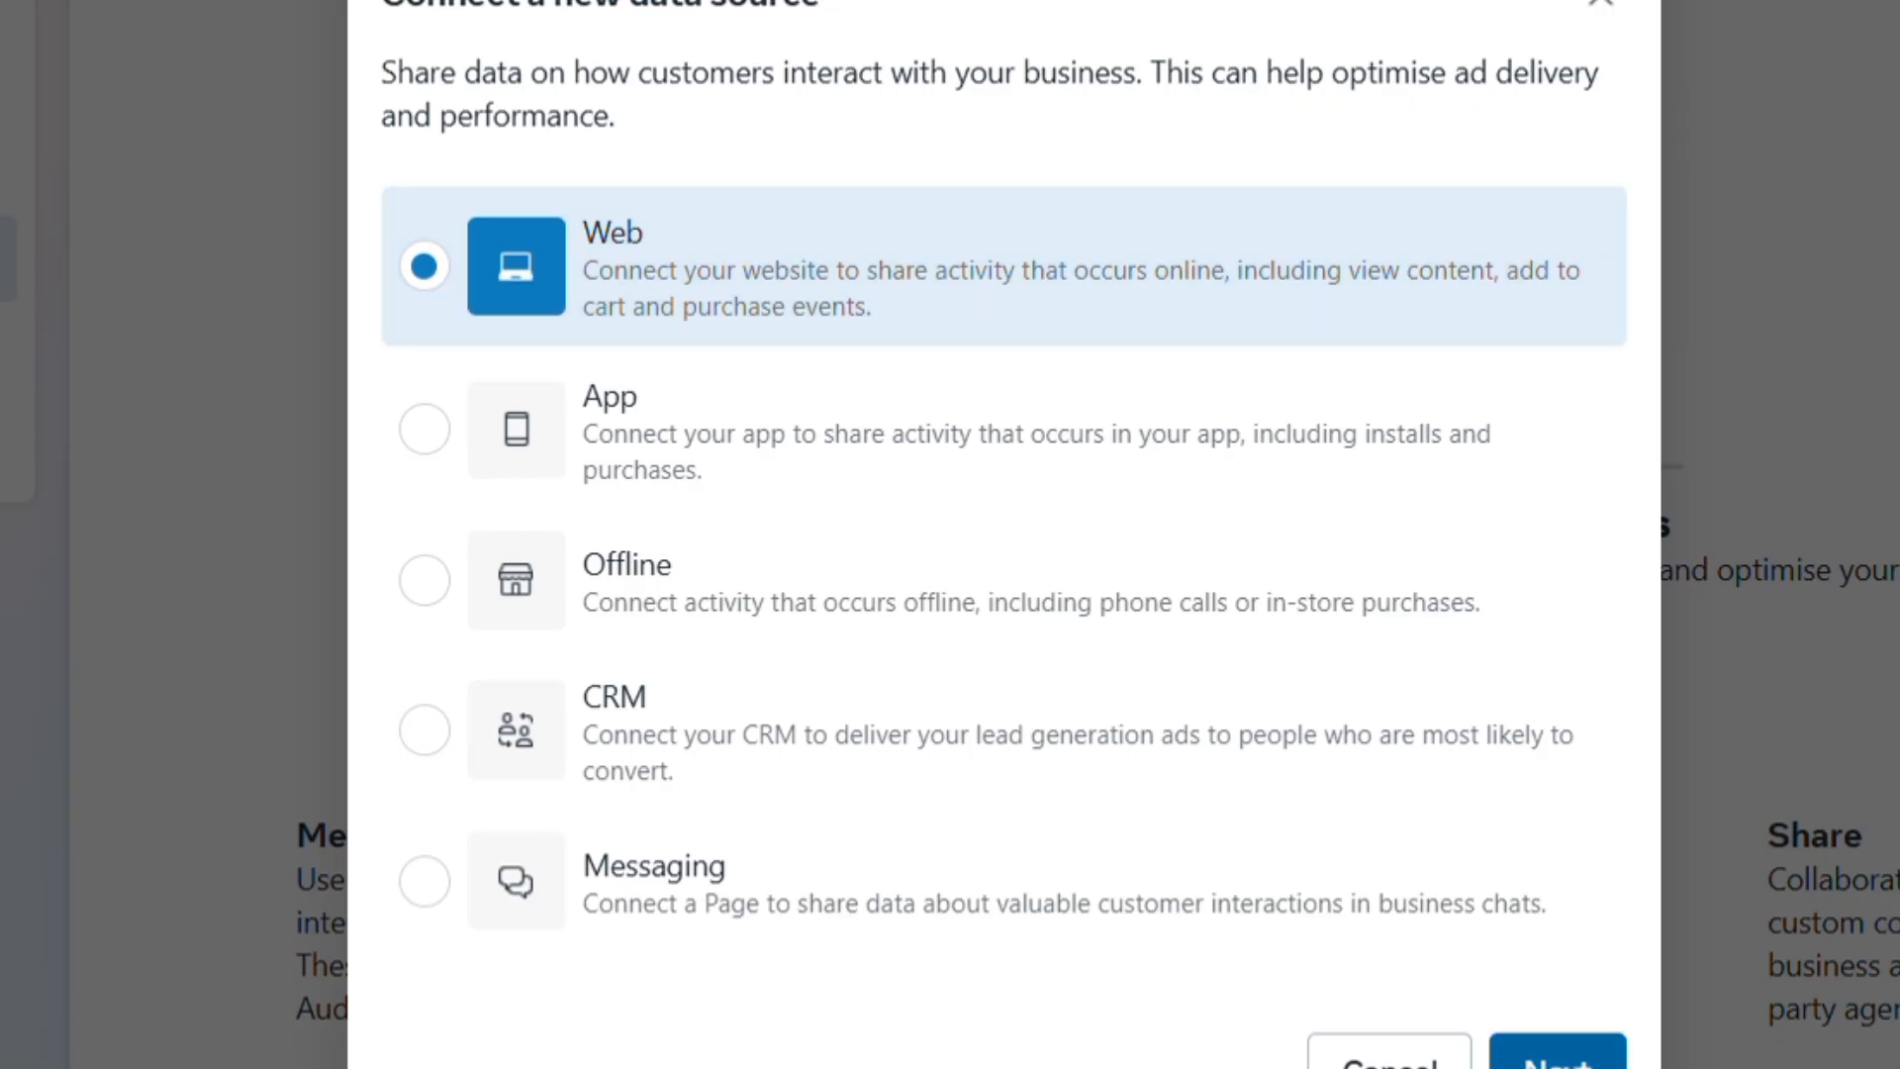
click(1558, 1055)
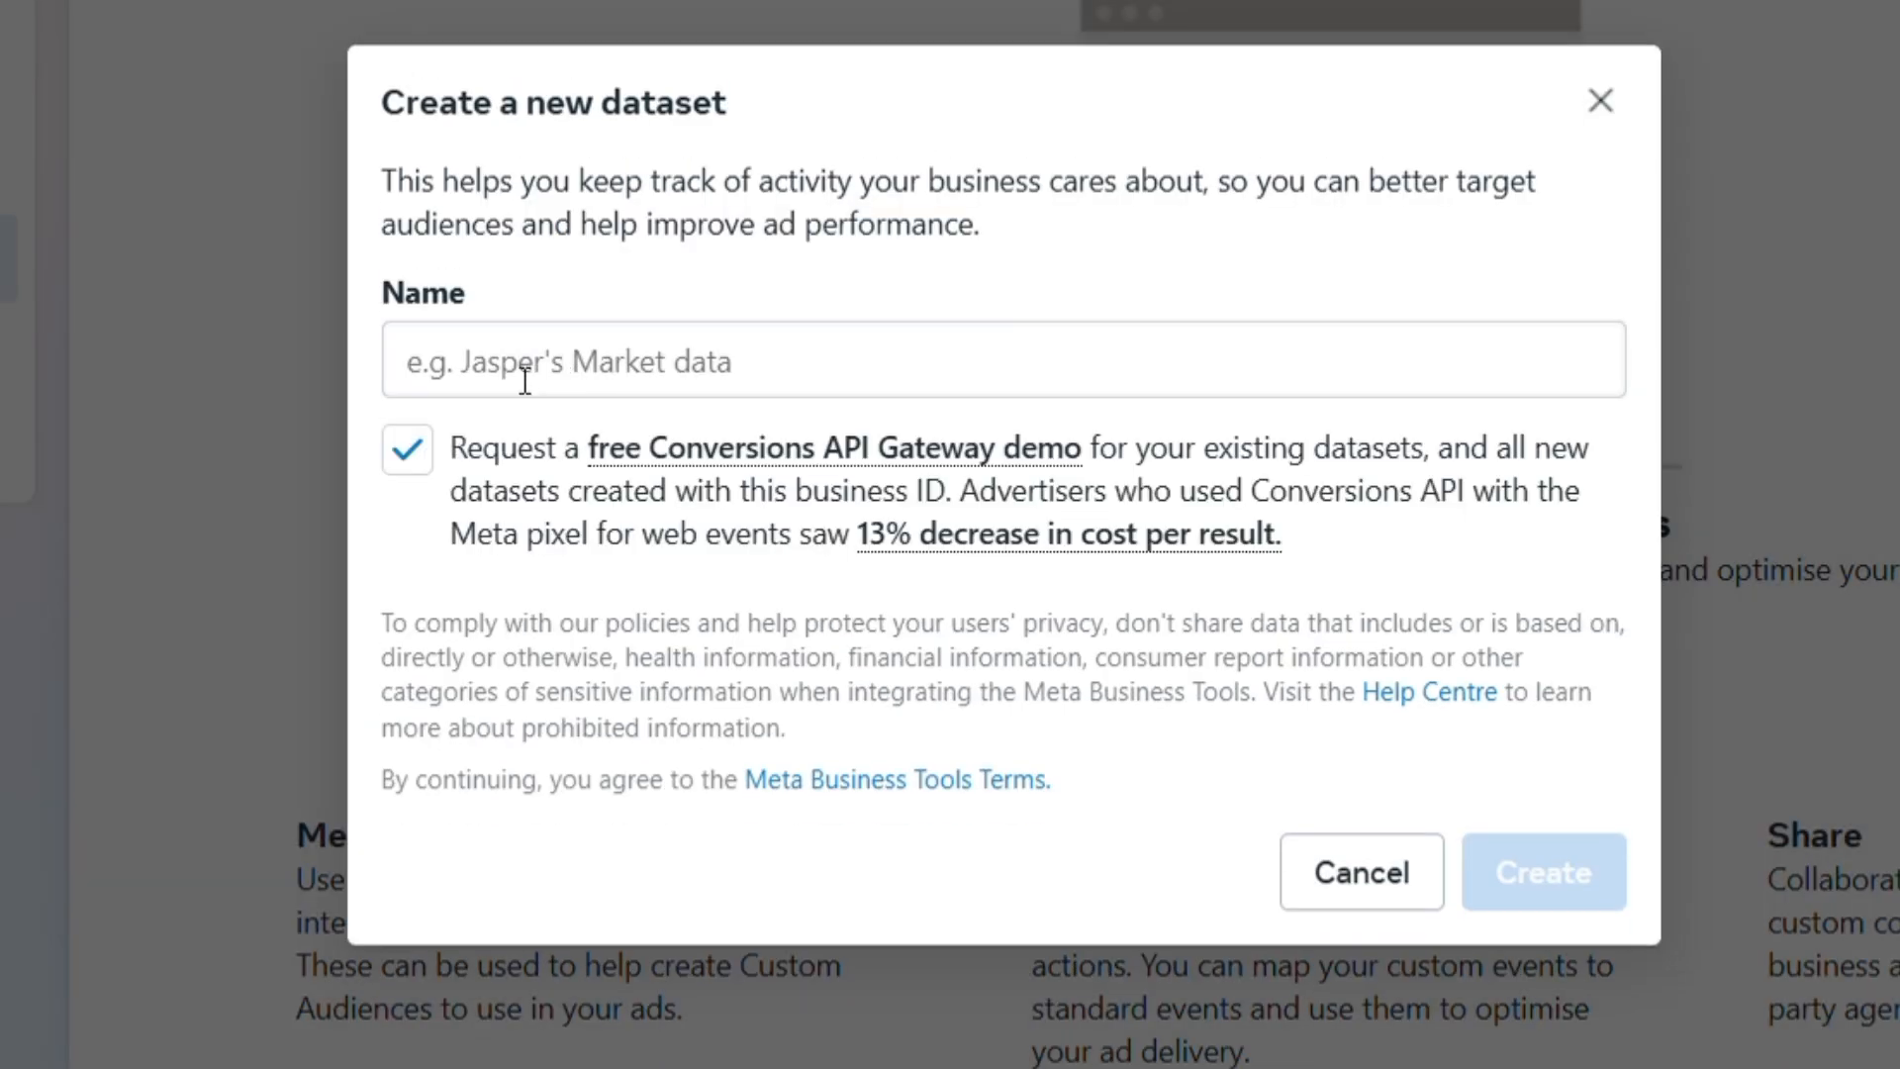
- Enter a name for the new dataset and create it
click(525, 379)
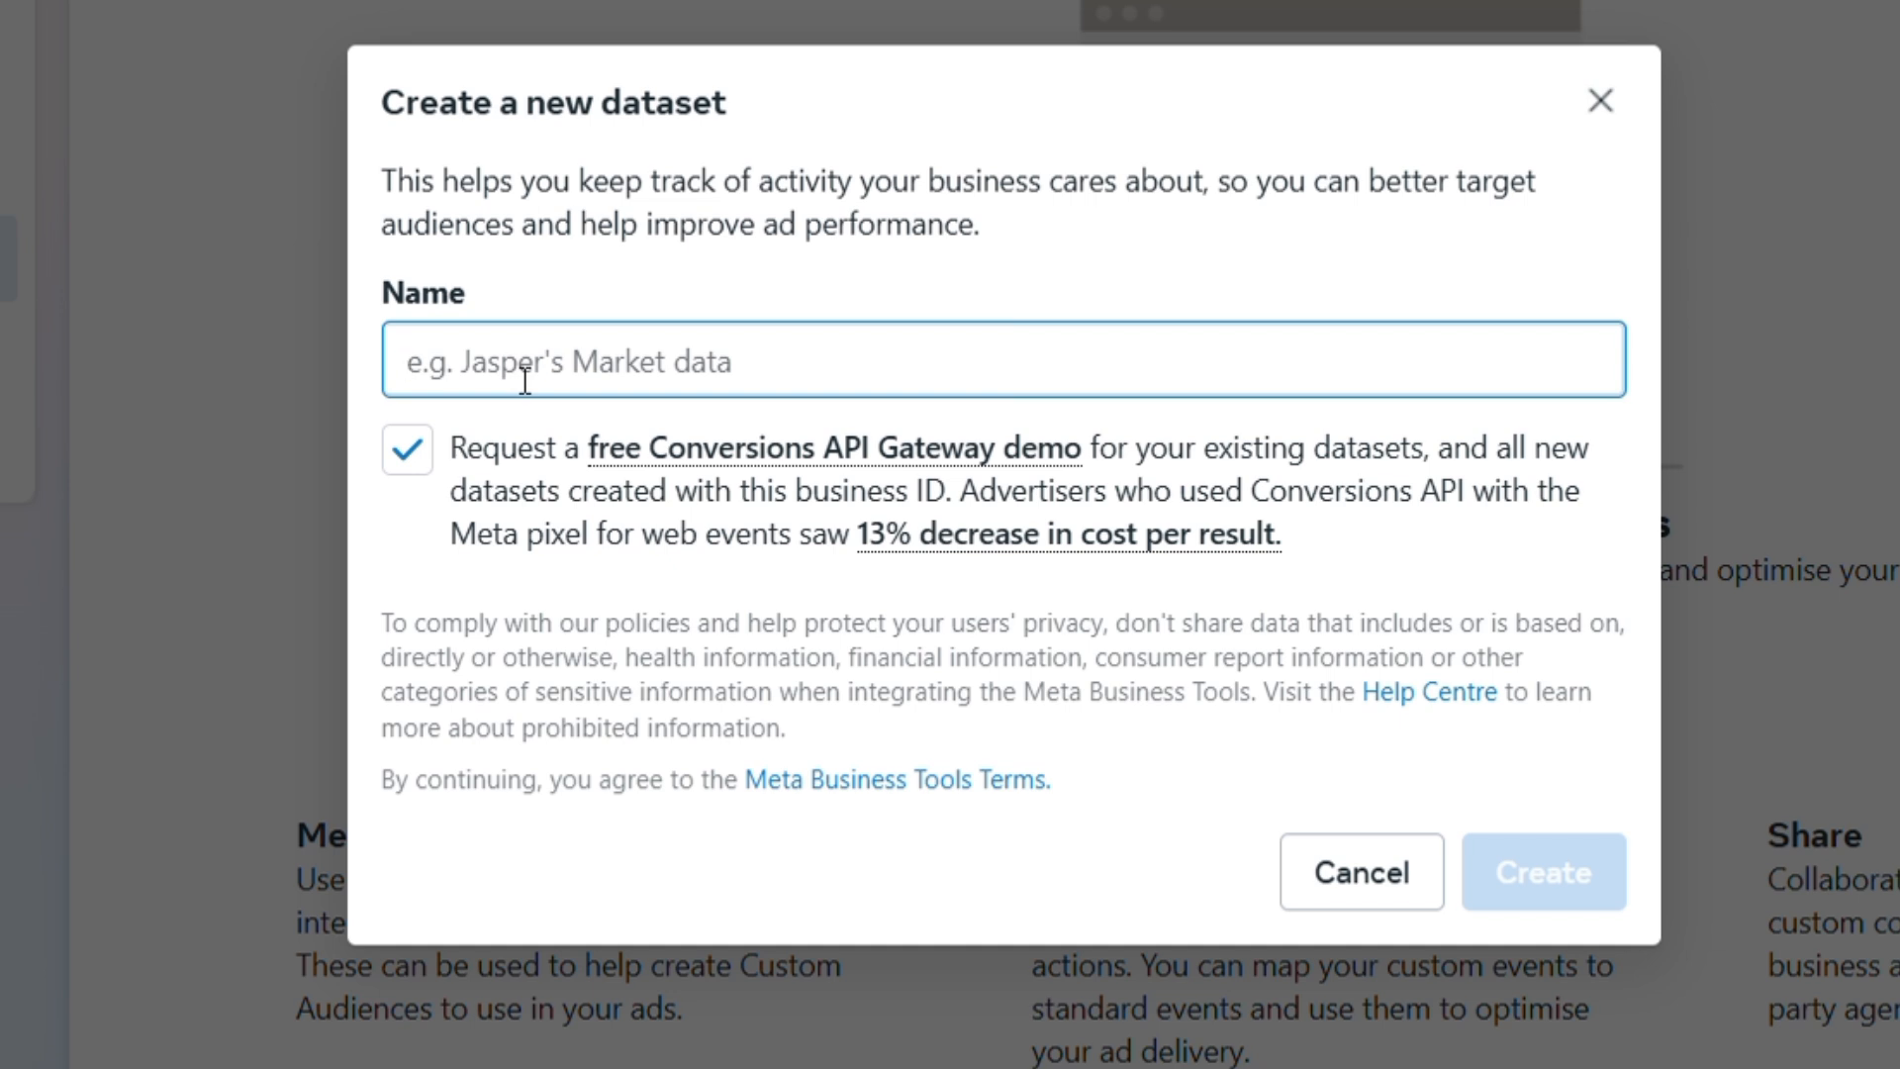
text(Emman)
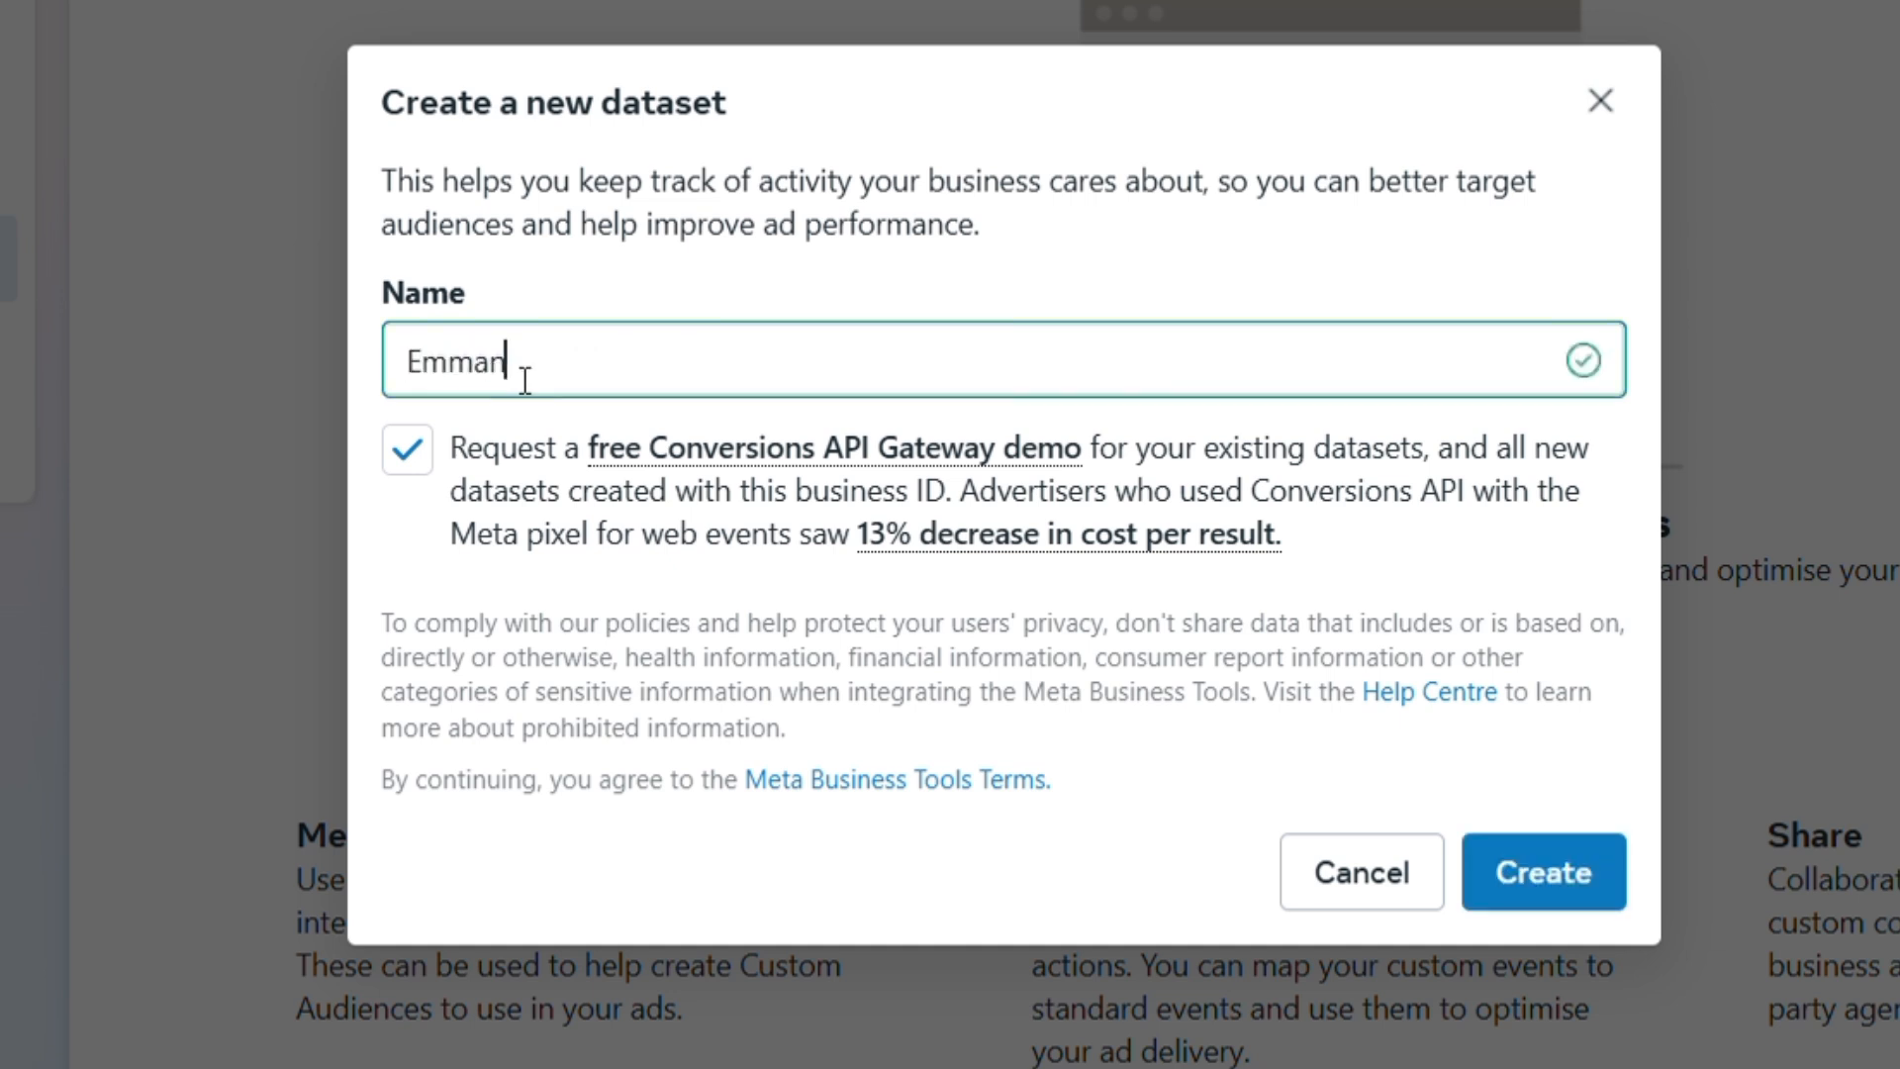
text(uel)
mouse_move(887, 480)
click(1549, 896)
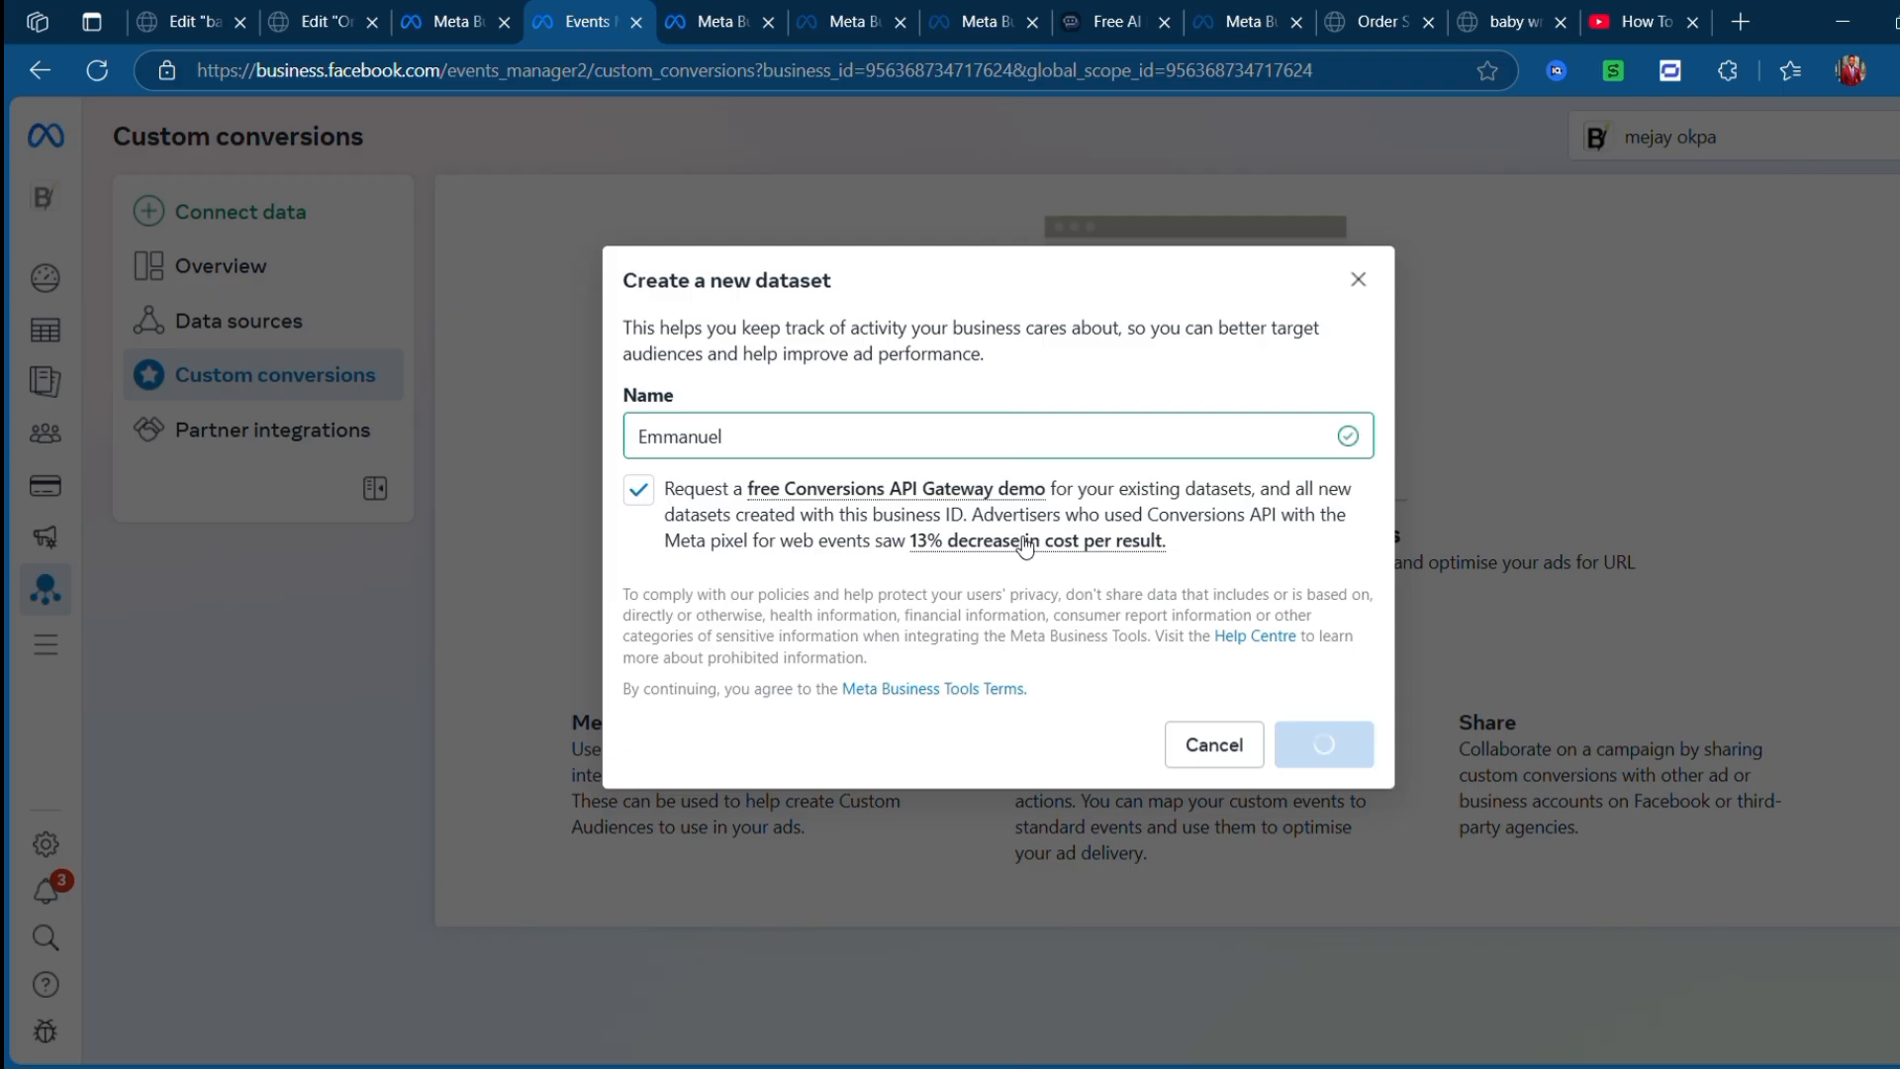
mouse_move(1049, 539)
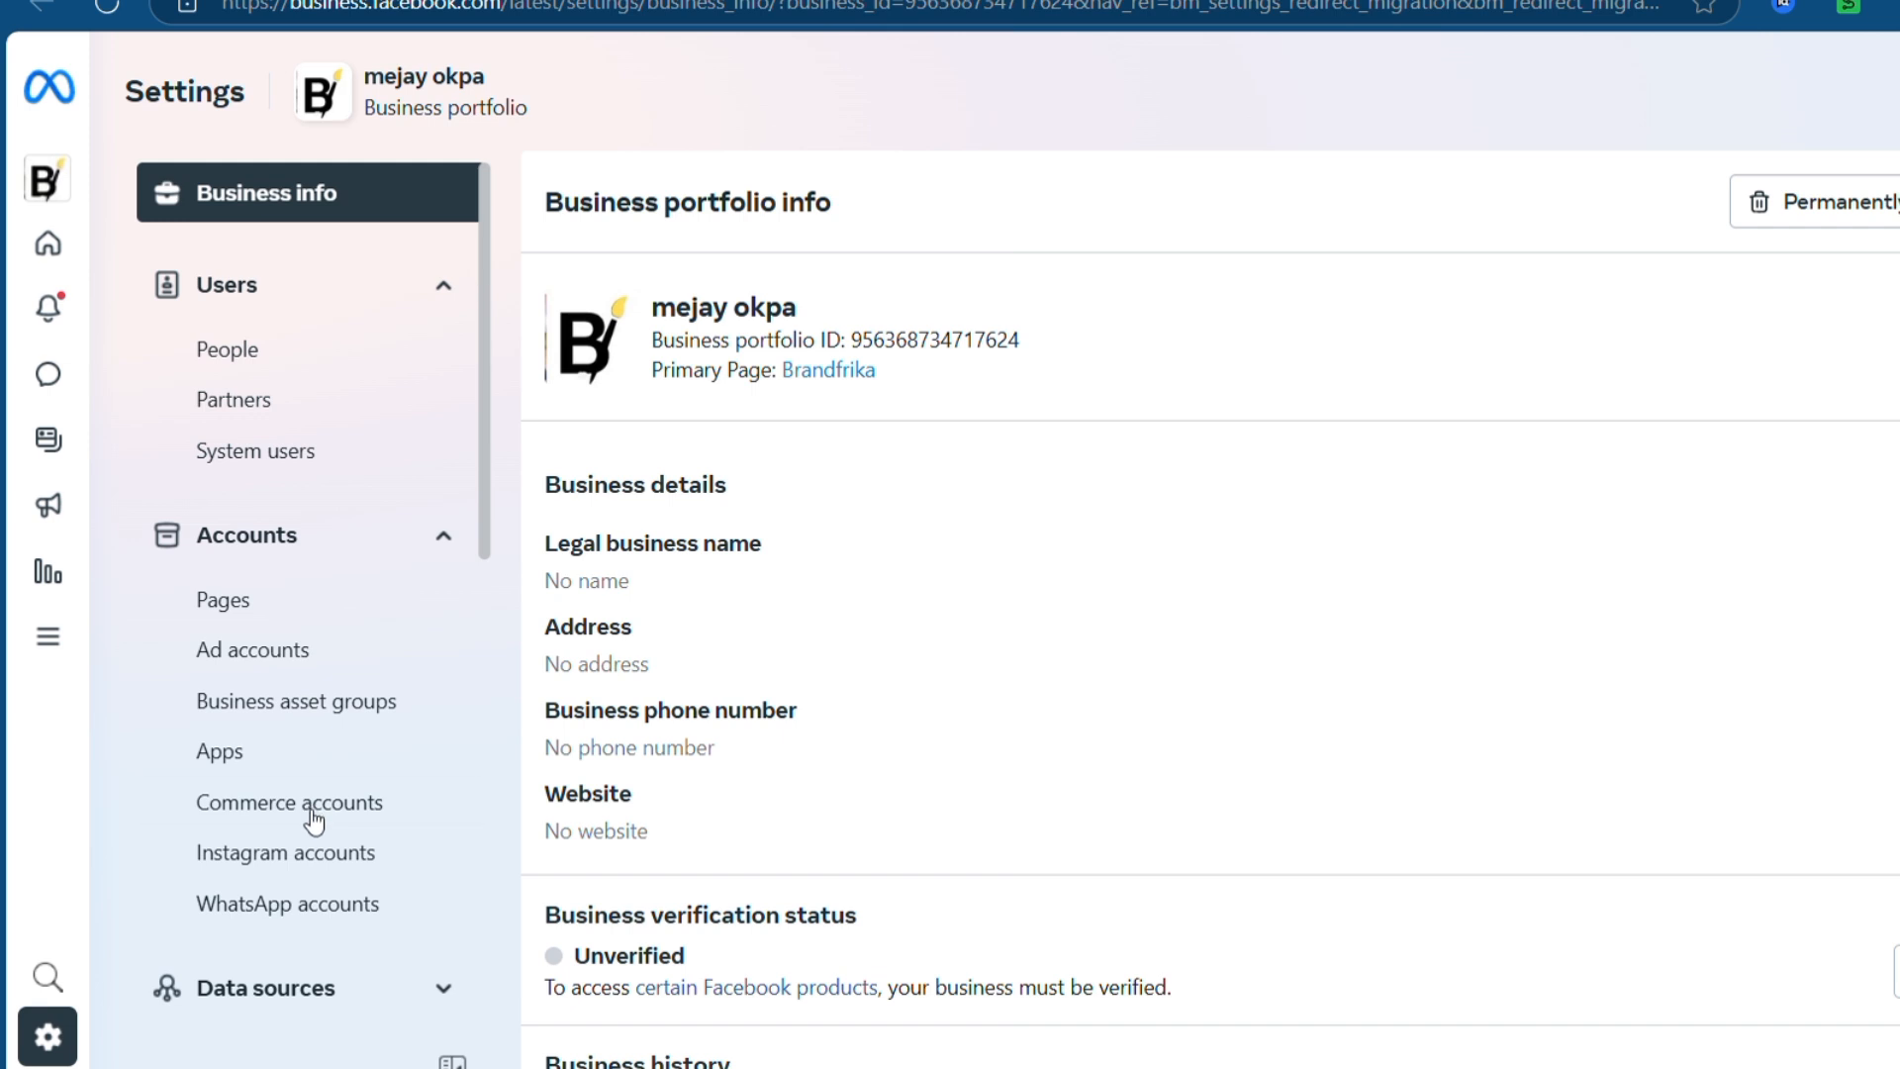
- Go to Pixels under the Data sources settings and view the datasets list
scroll(315, 820, down, 3)
click(357, 708)
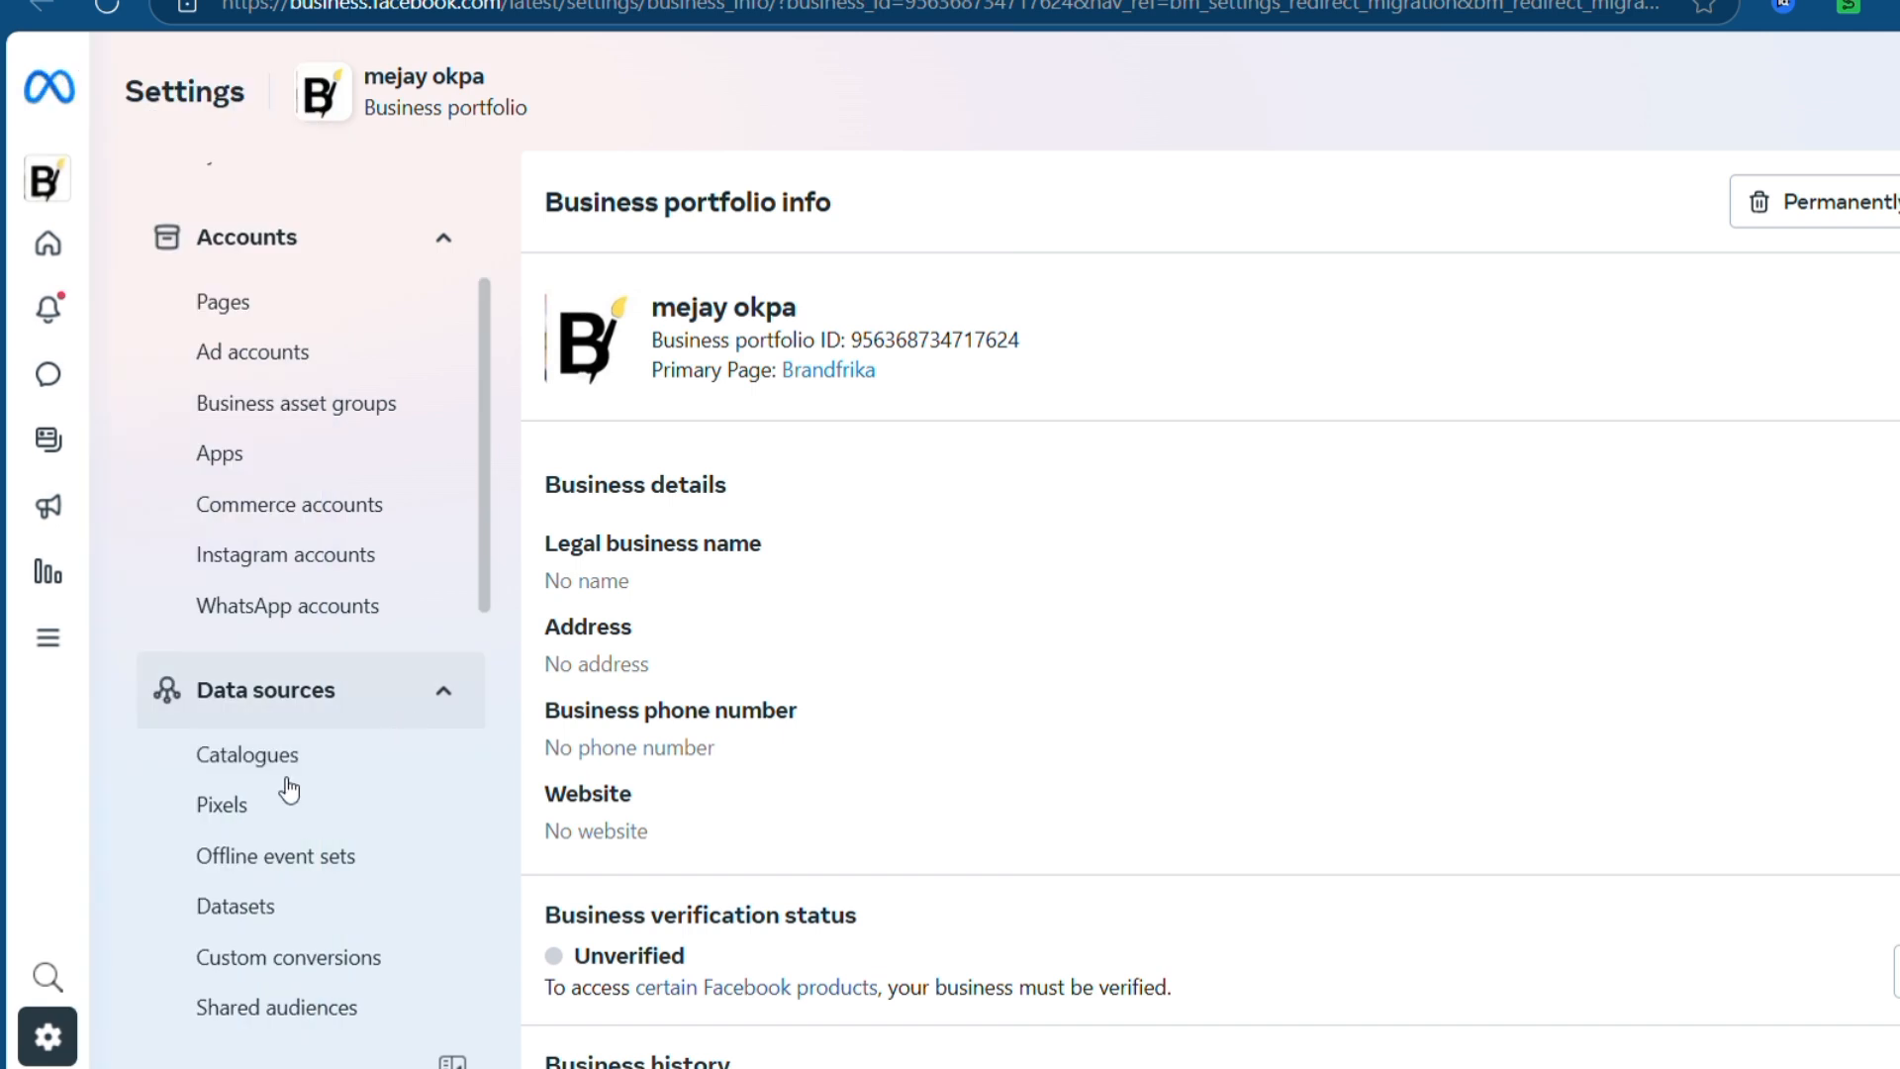
click(267, 809)
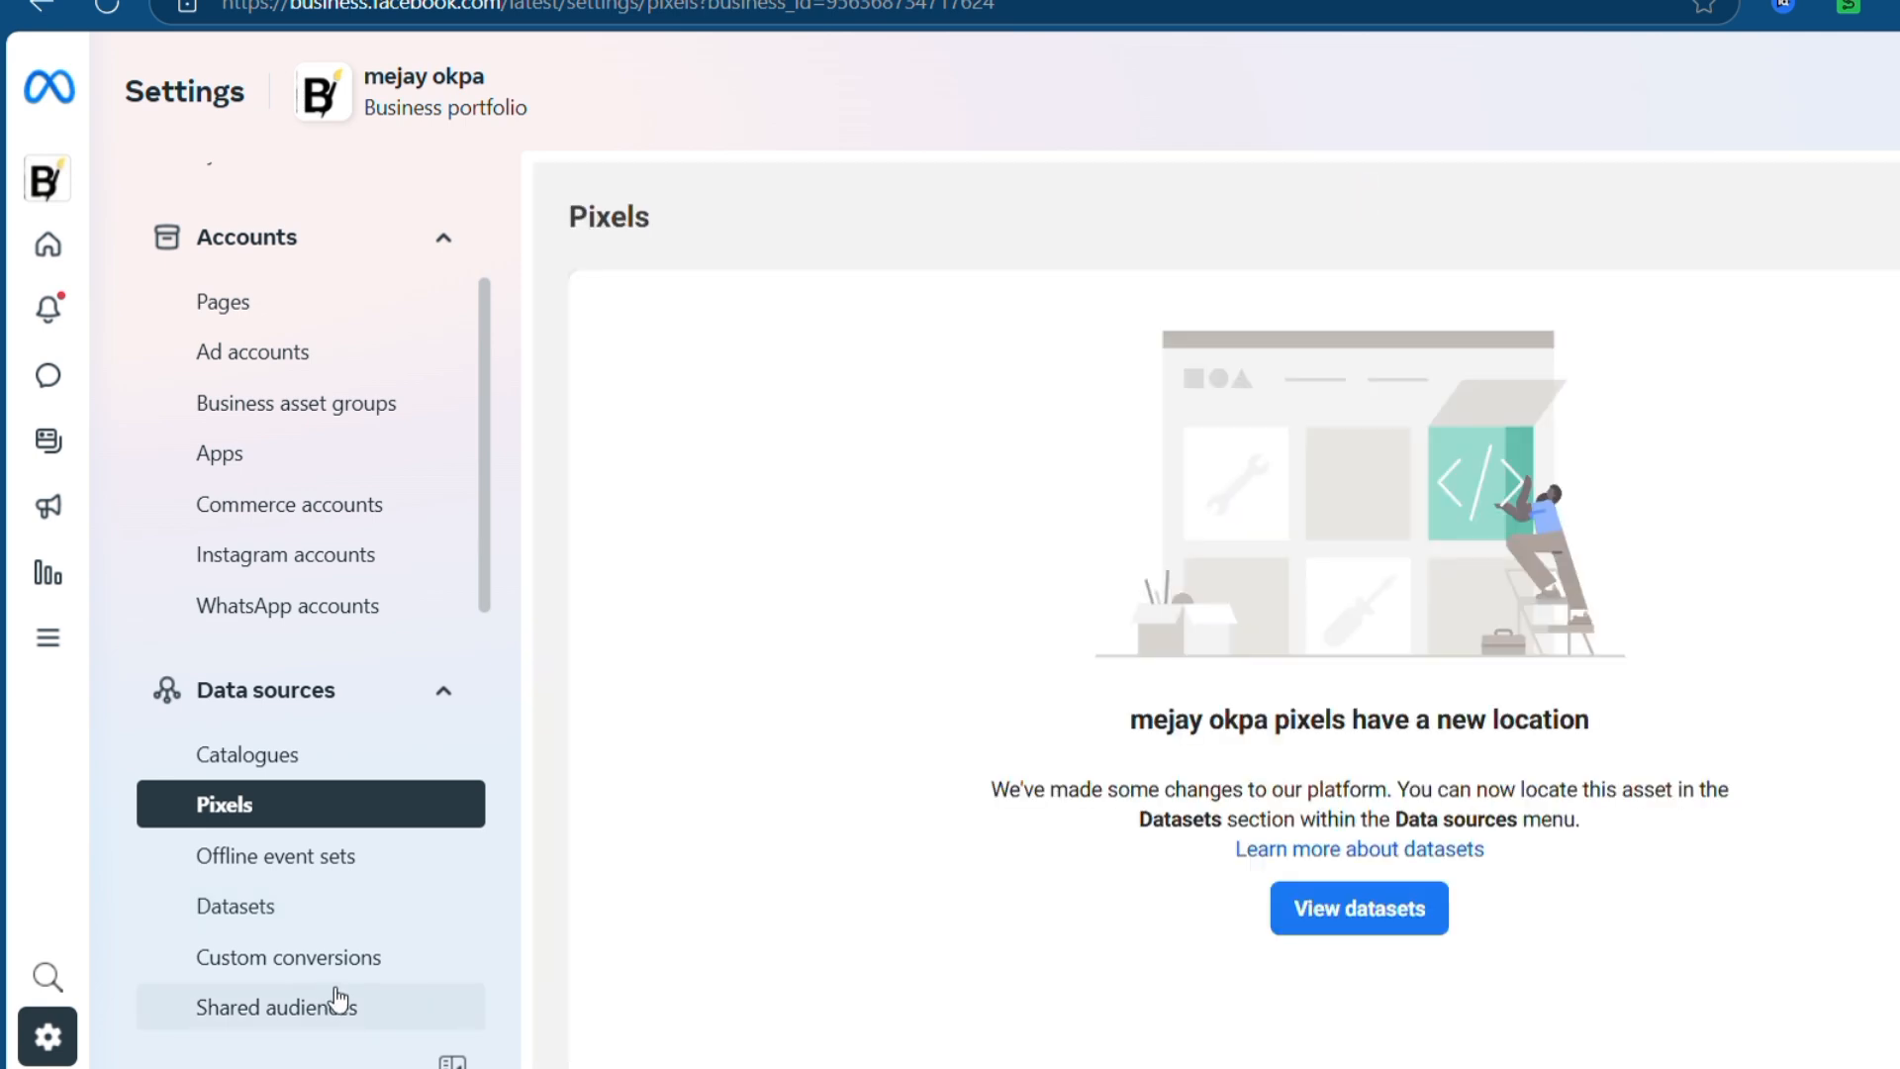
click(1395, 930)
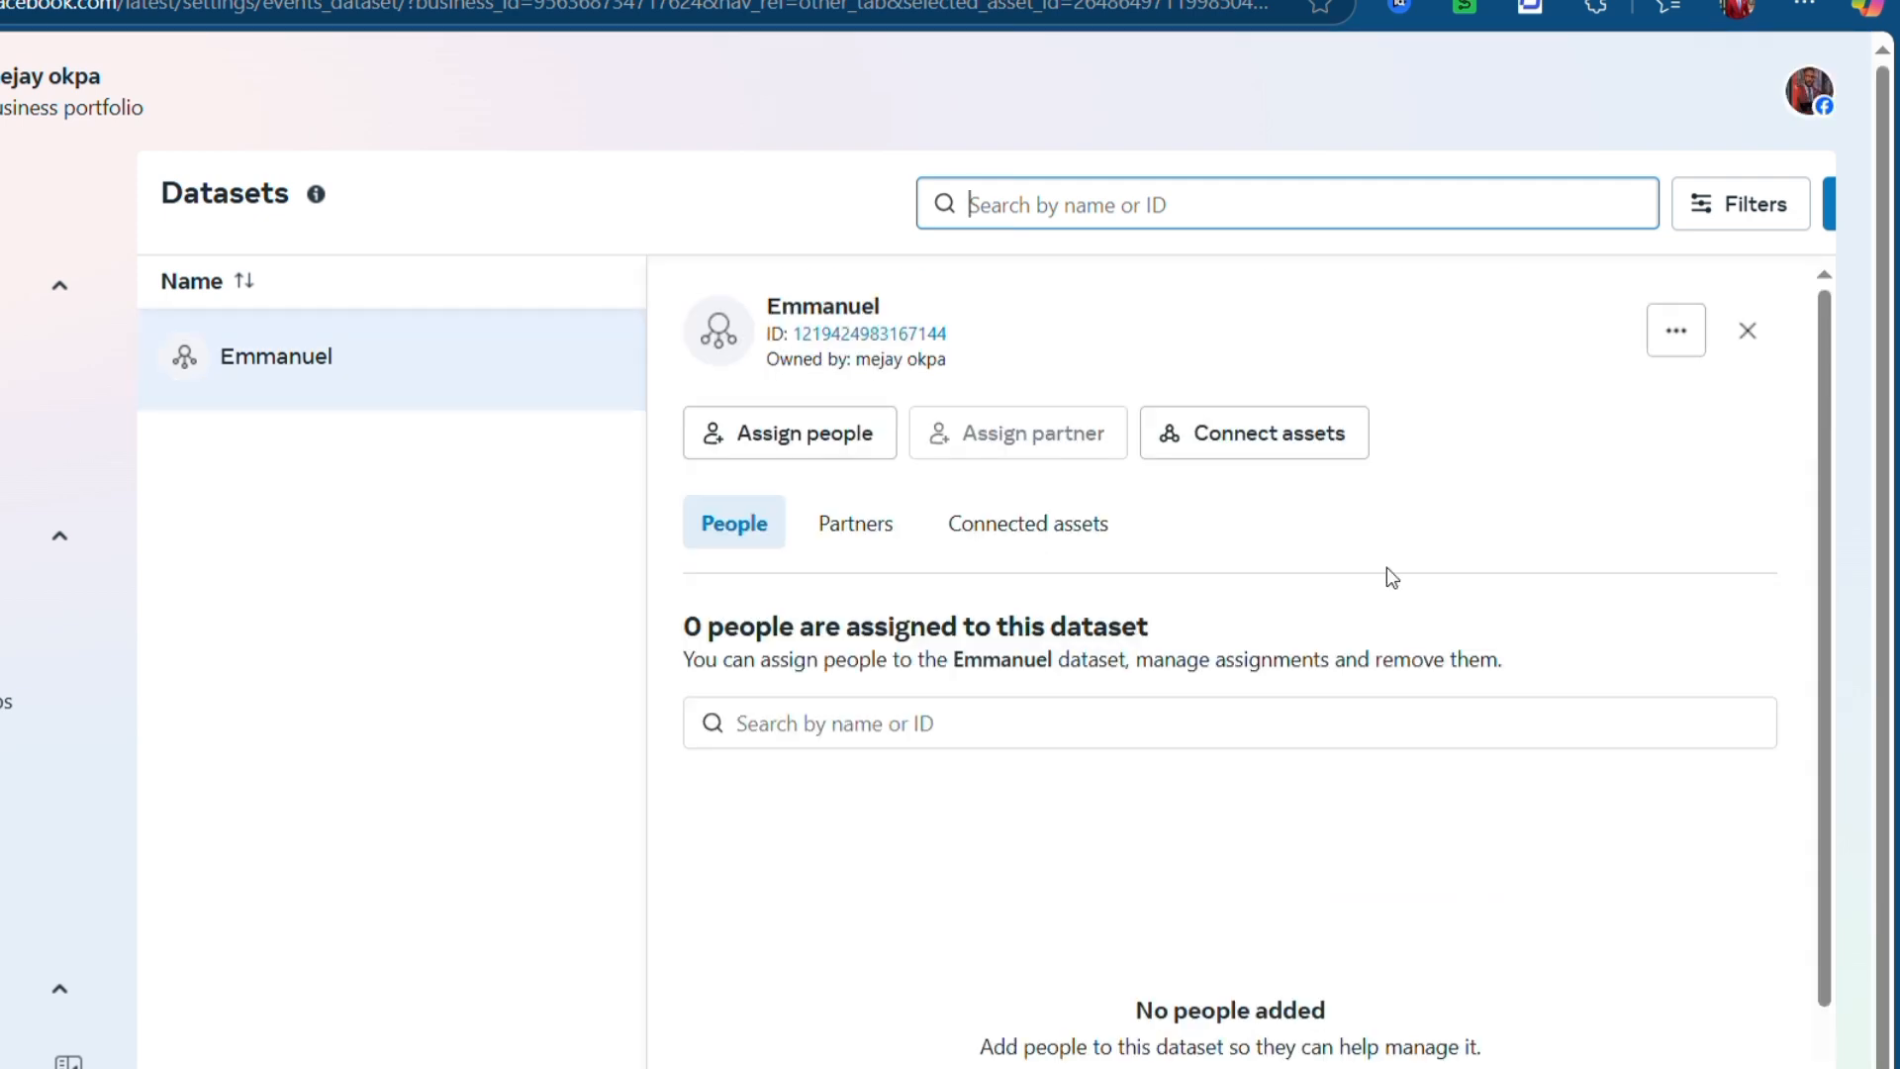
- Open the dataset in Events Manager and choose manual Meta Pixel code installation
click(1690, 338)
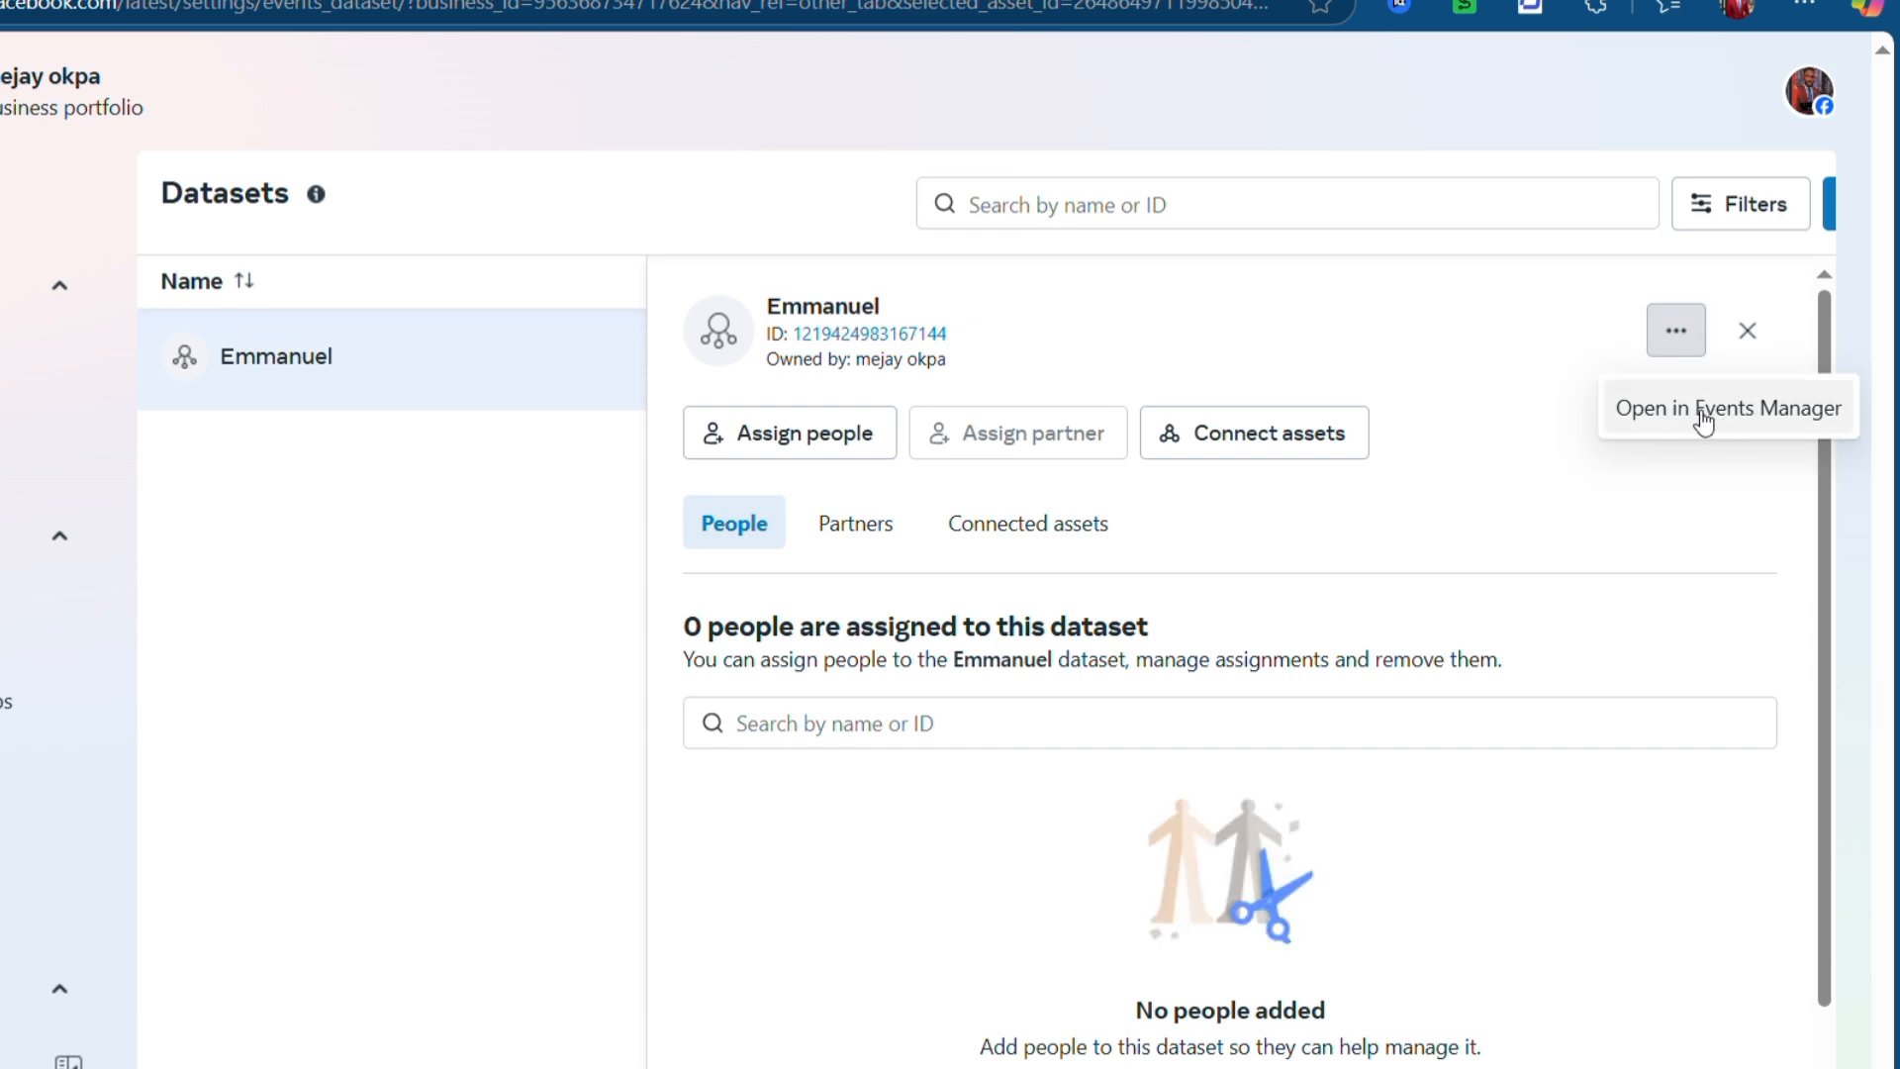
click(1702, 423)
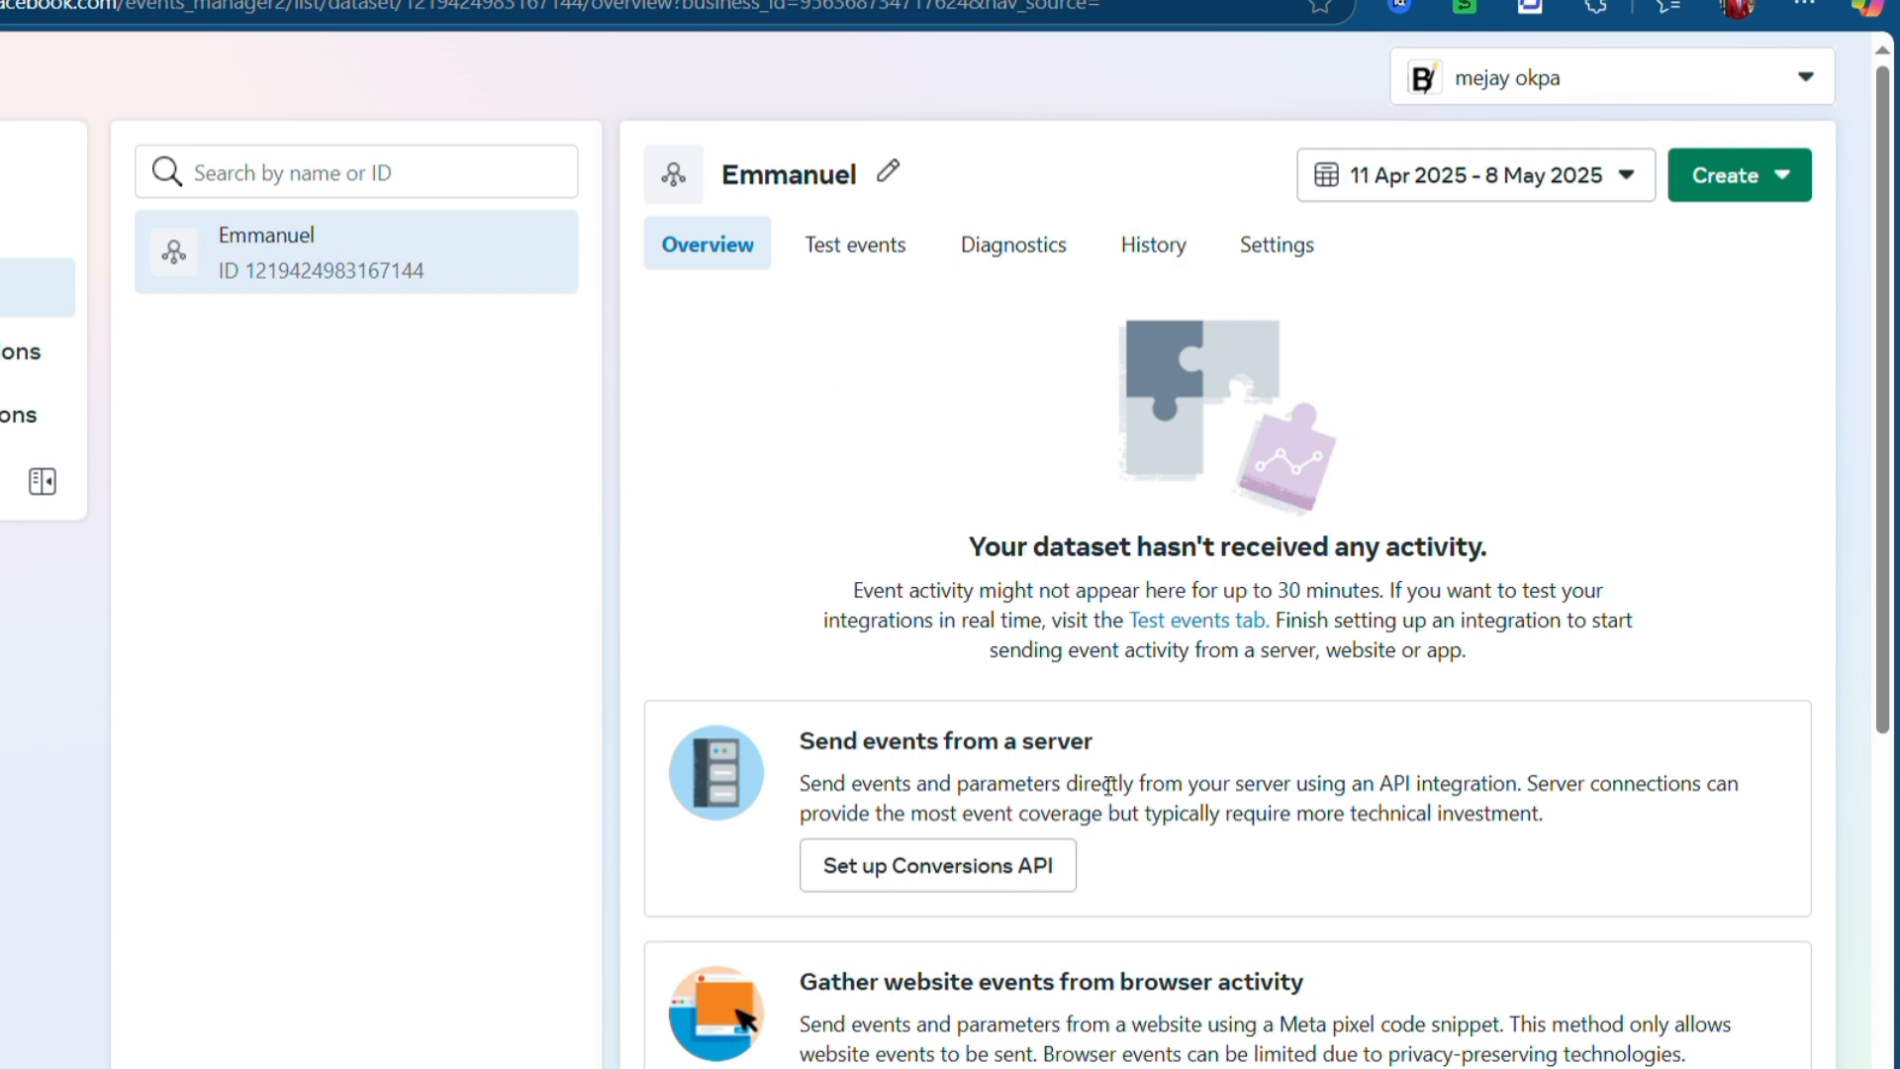
scroll(997, 814, down, 5)
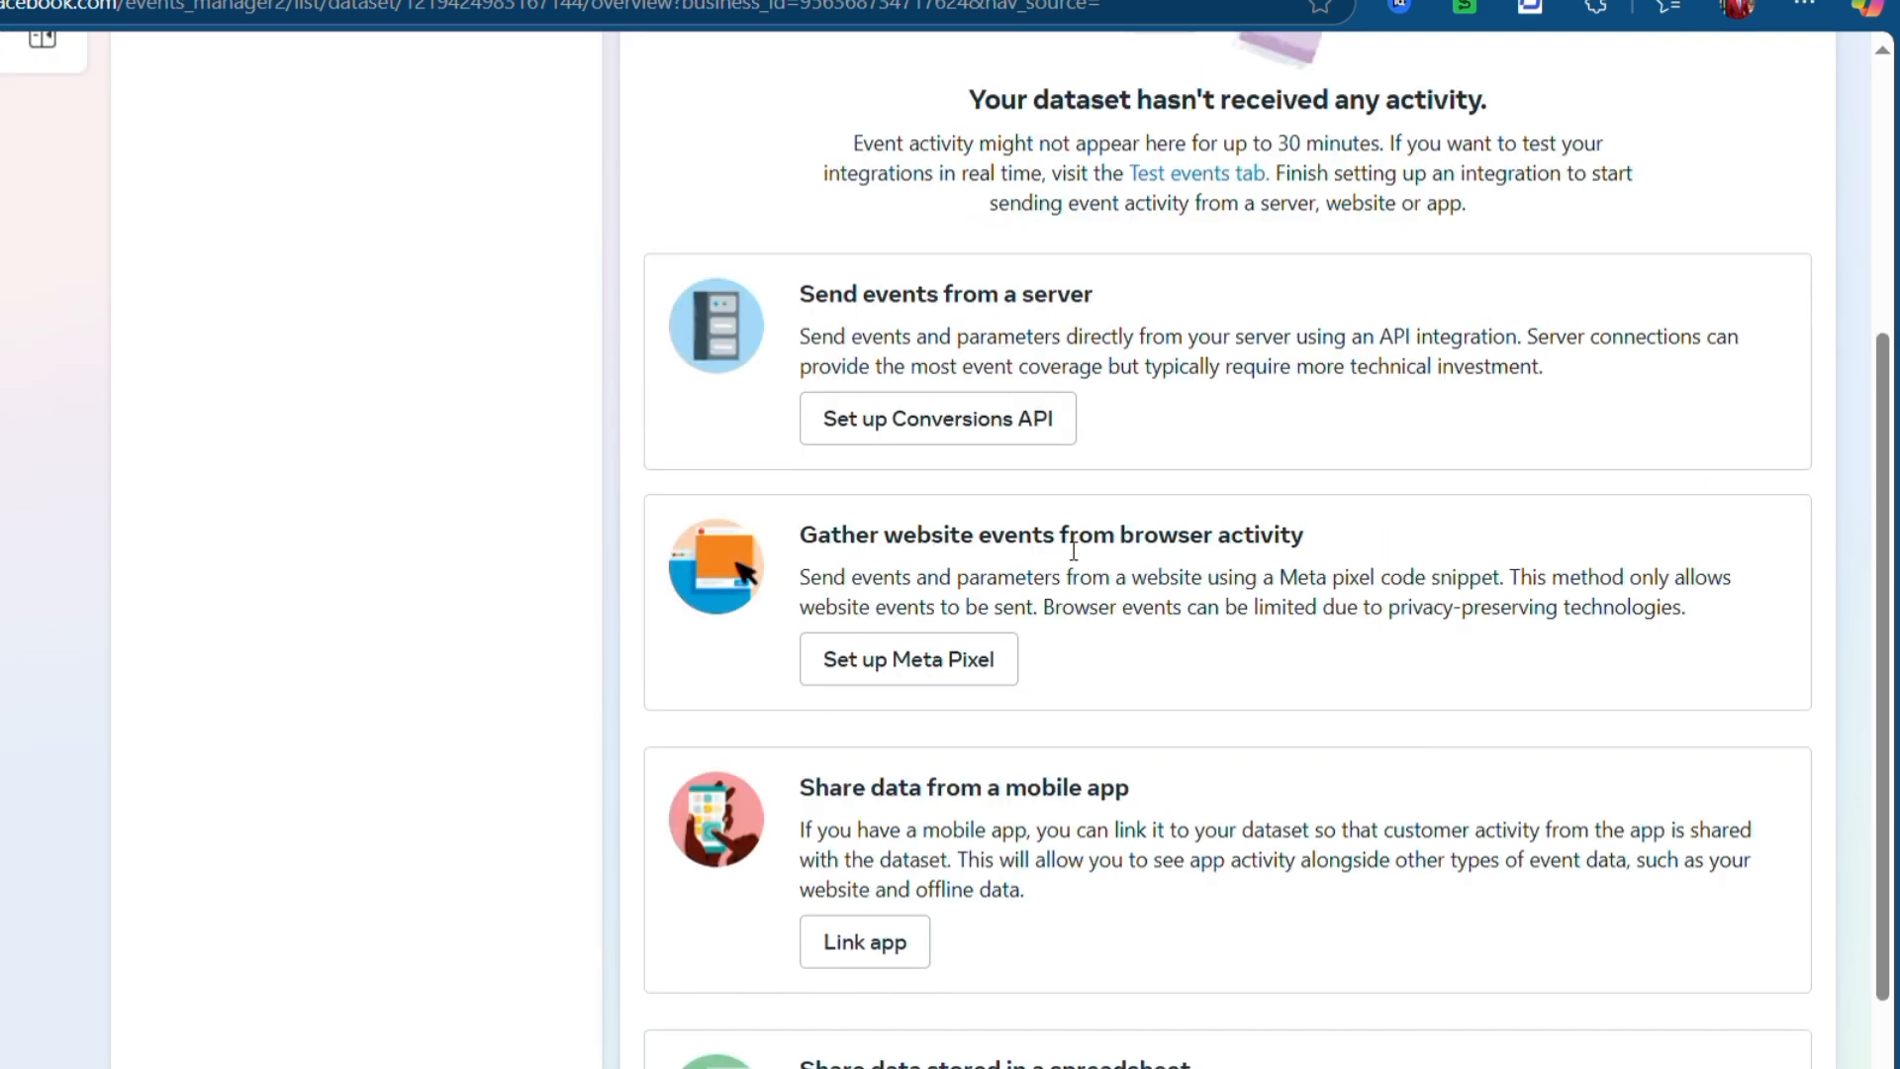
click(910, 683)
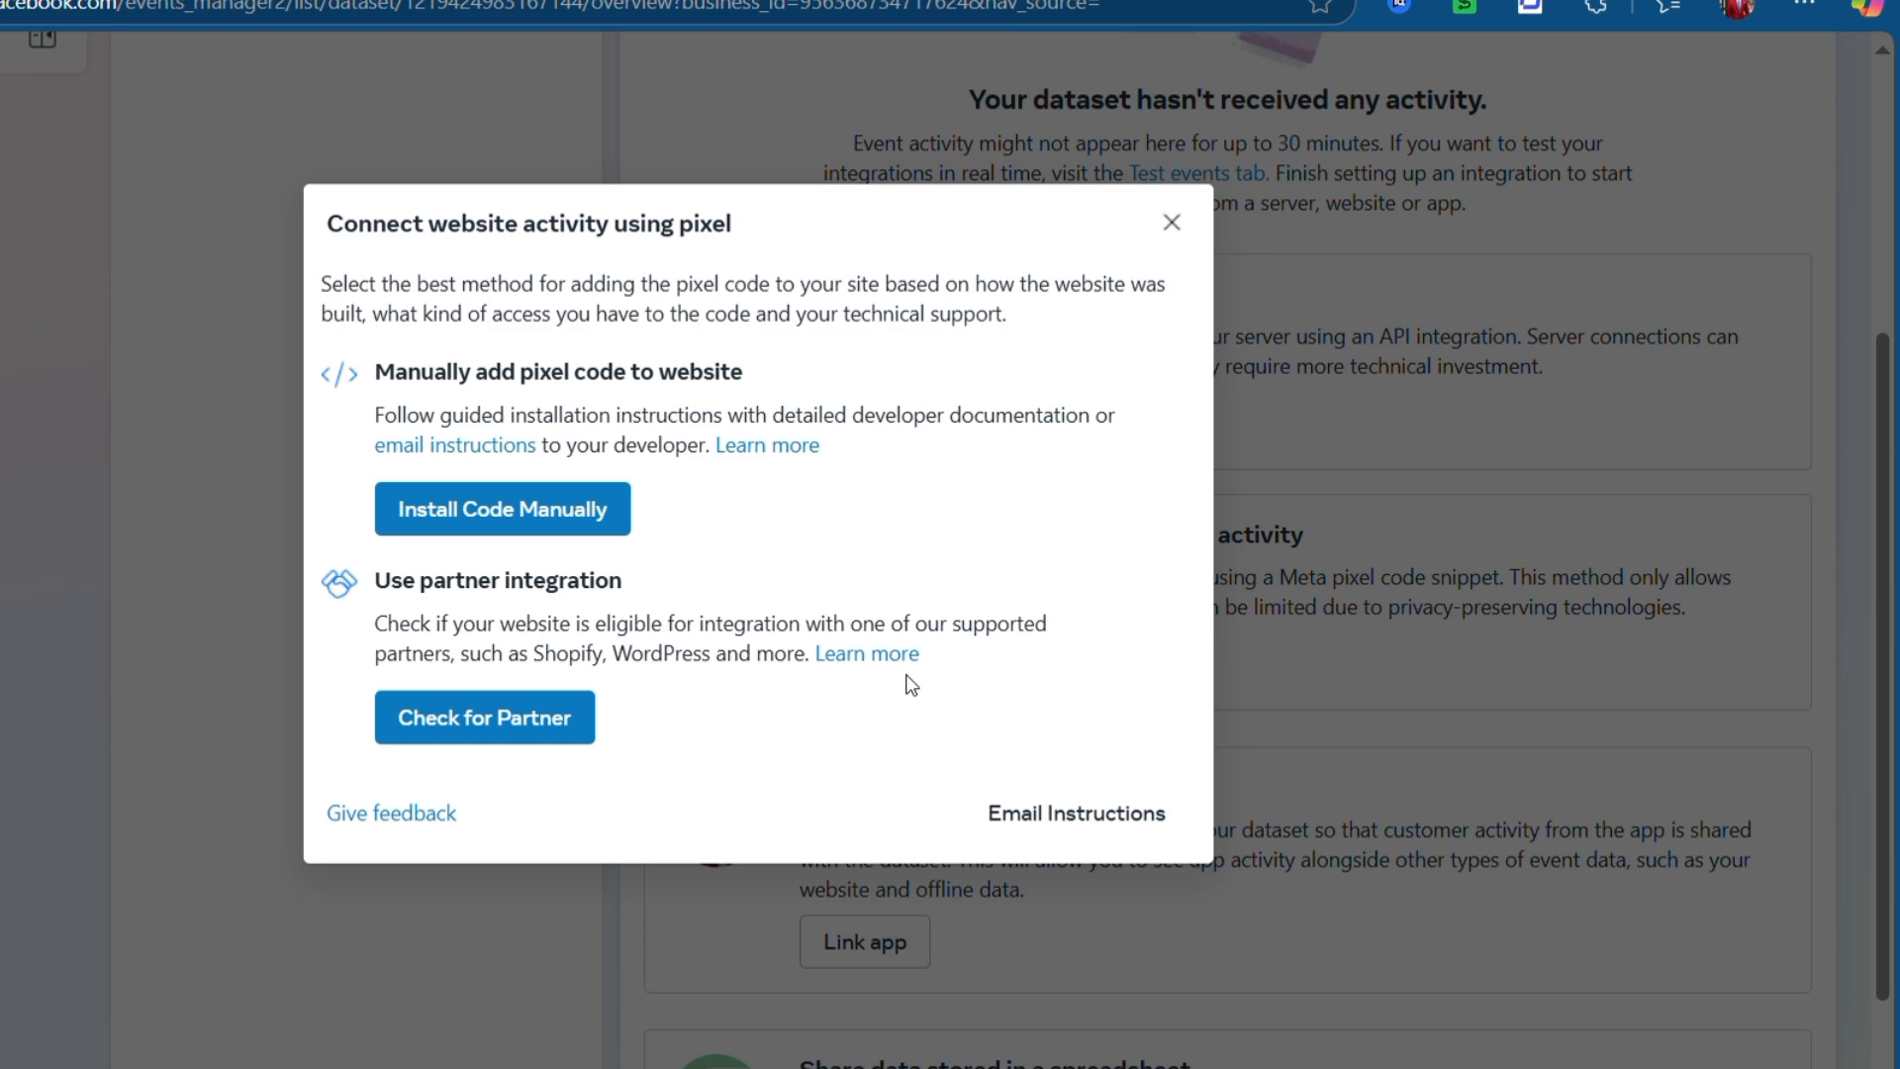
click(461, 511)
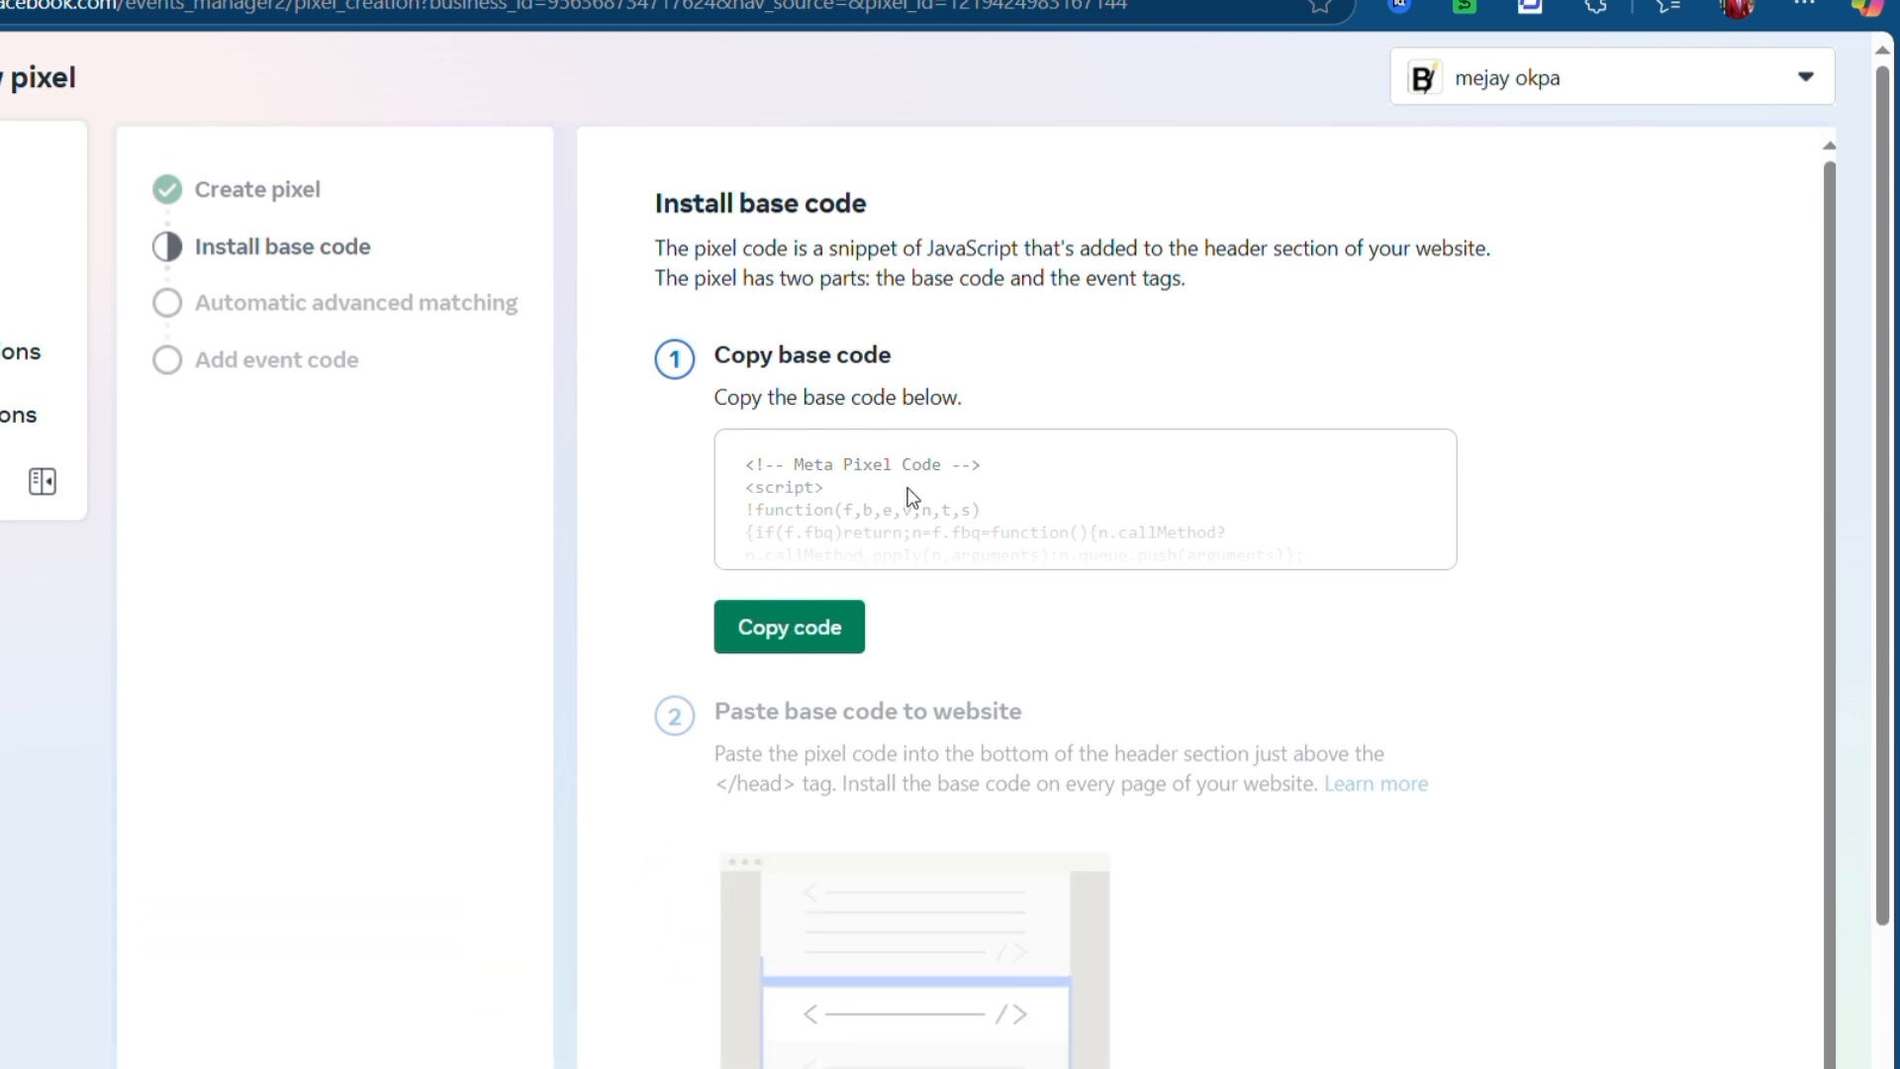
- Copy the Meta Pixel base code and switch to the Elementor landing page editor
click(833, 644)
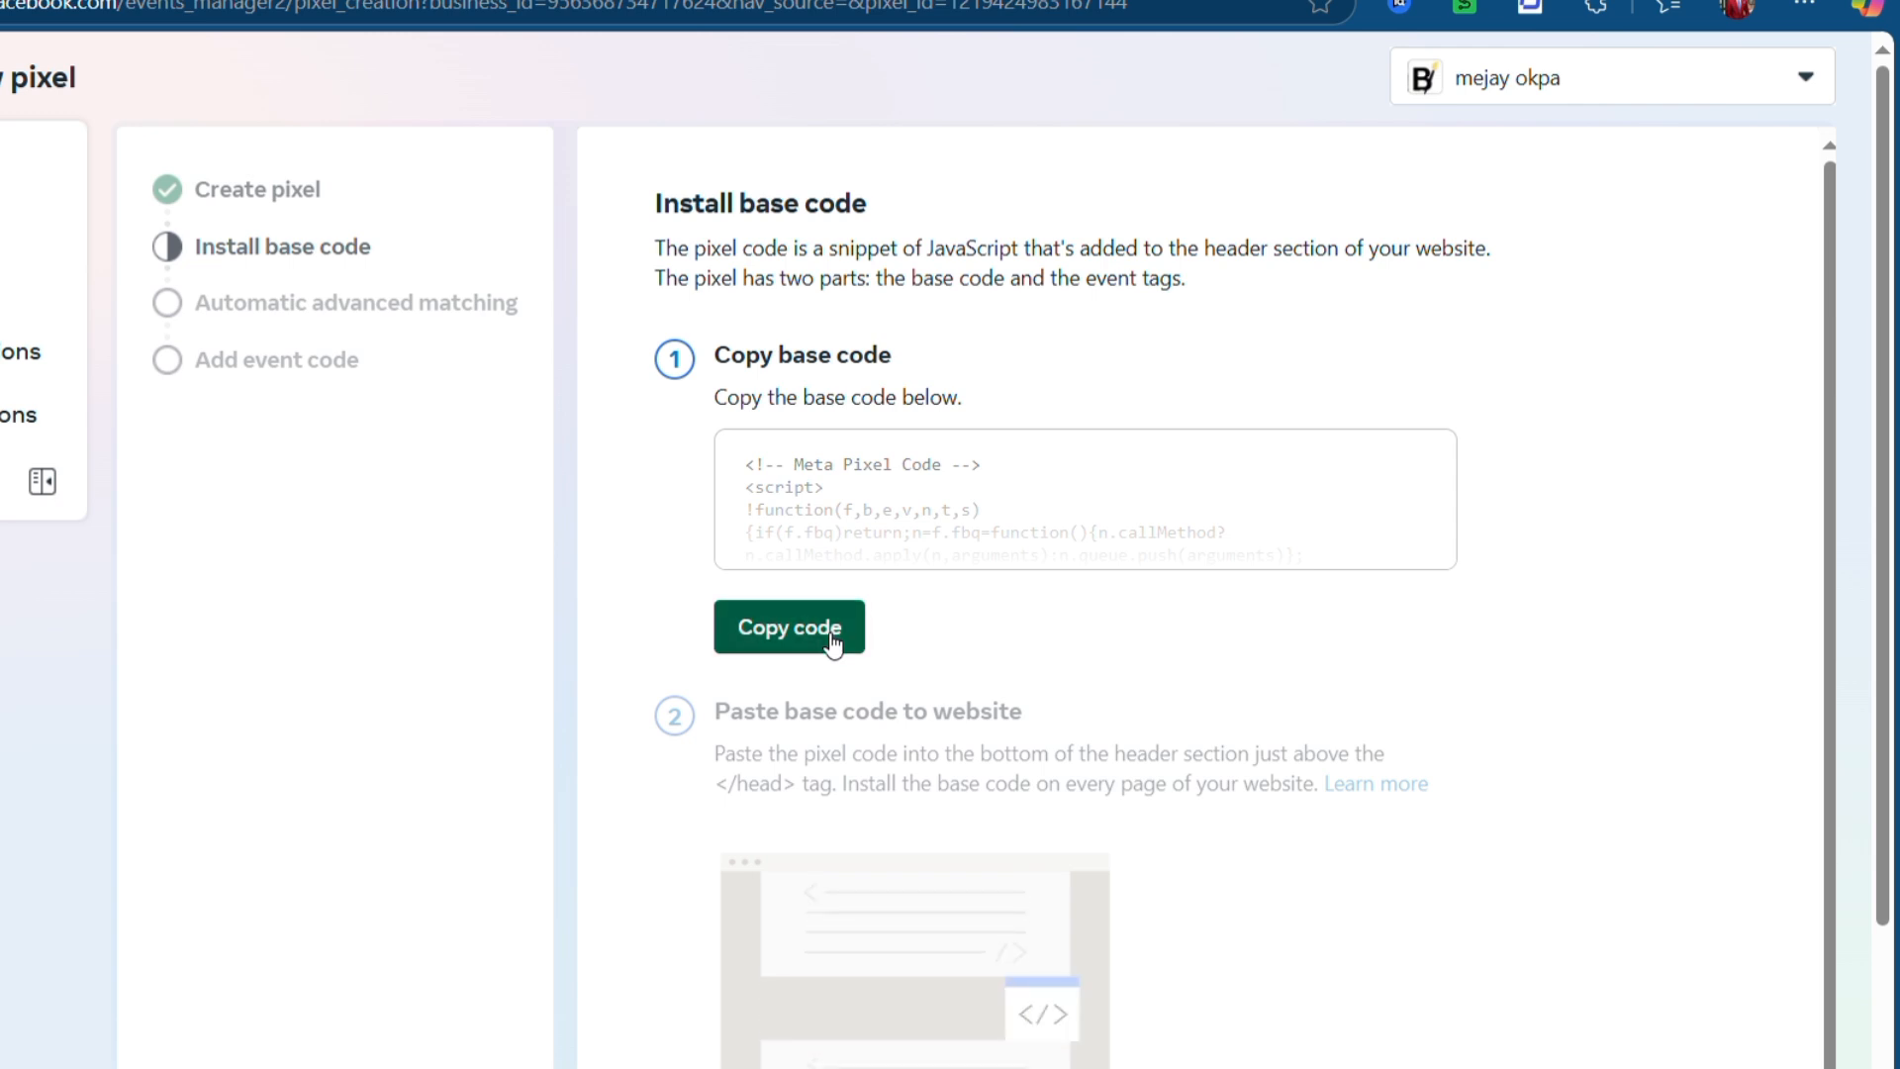
click(833, 643)
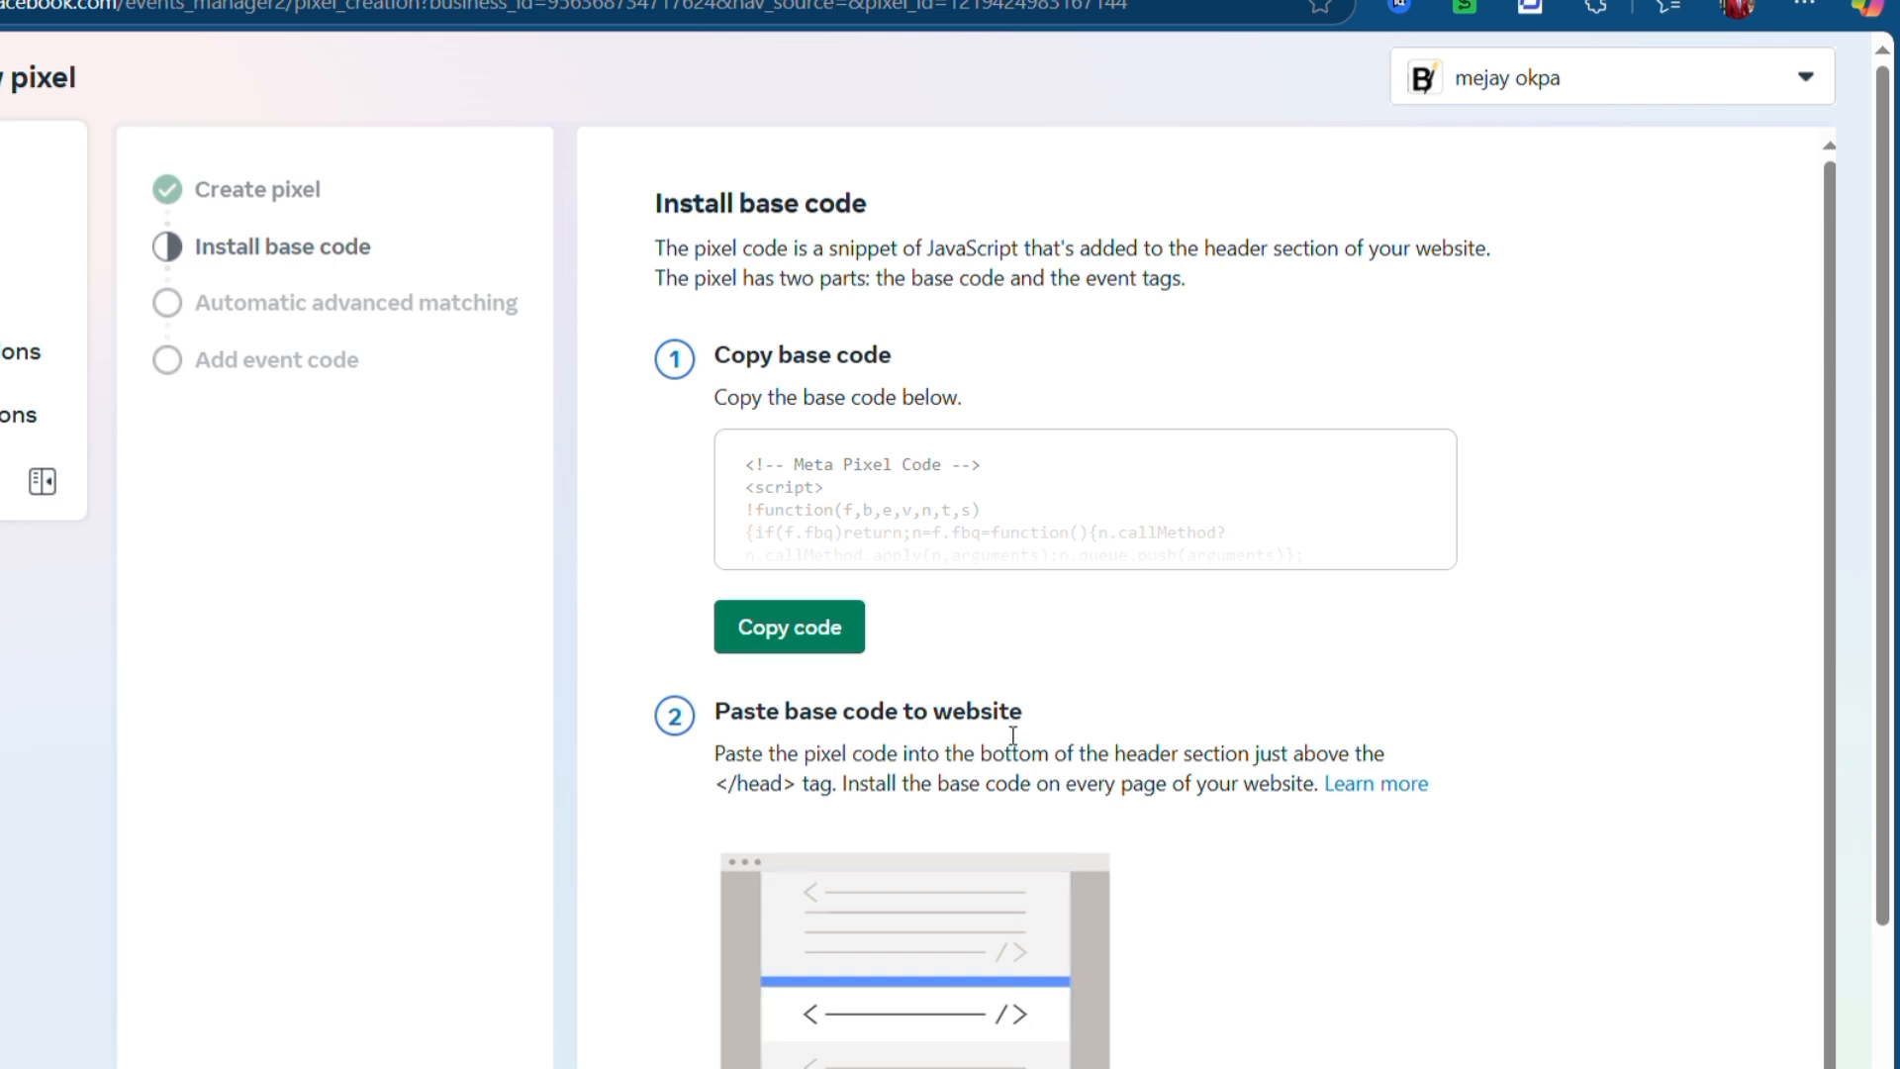
scroll(1012, 736, down, 1)
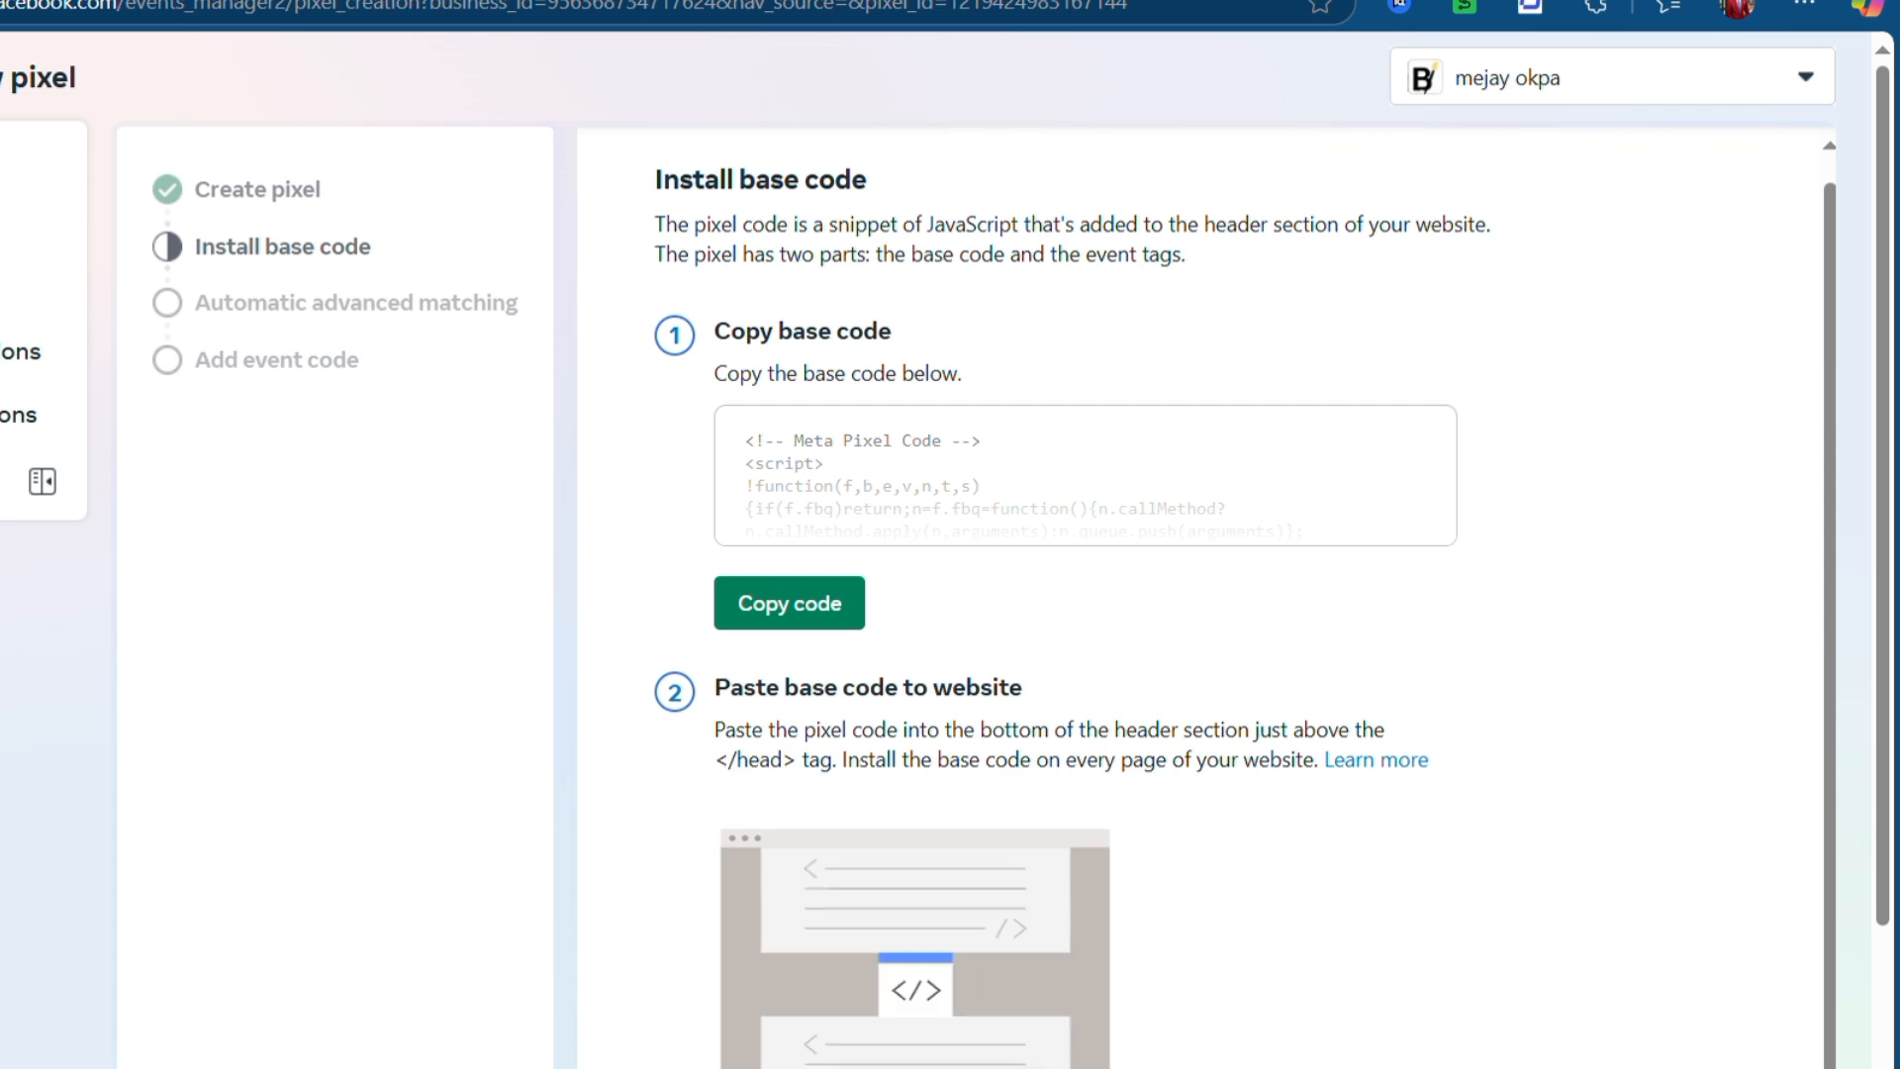
key(ctrl+Tab)
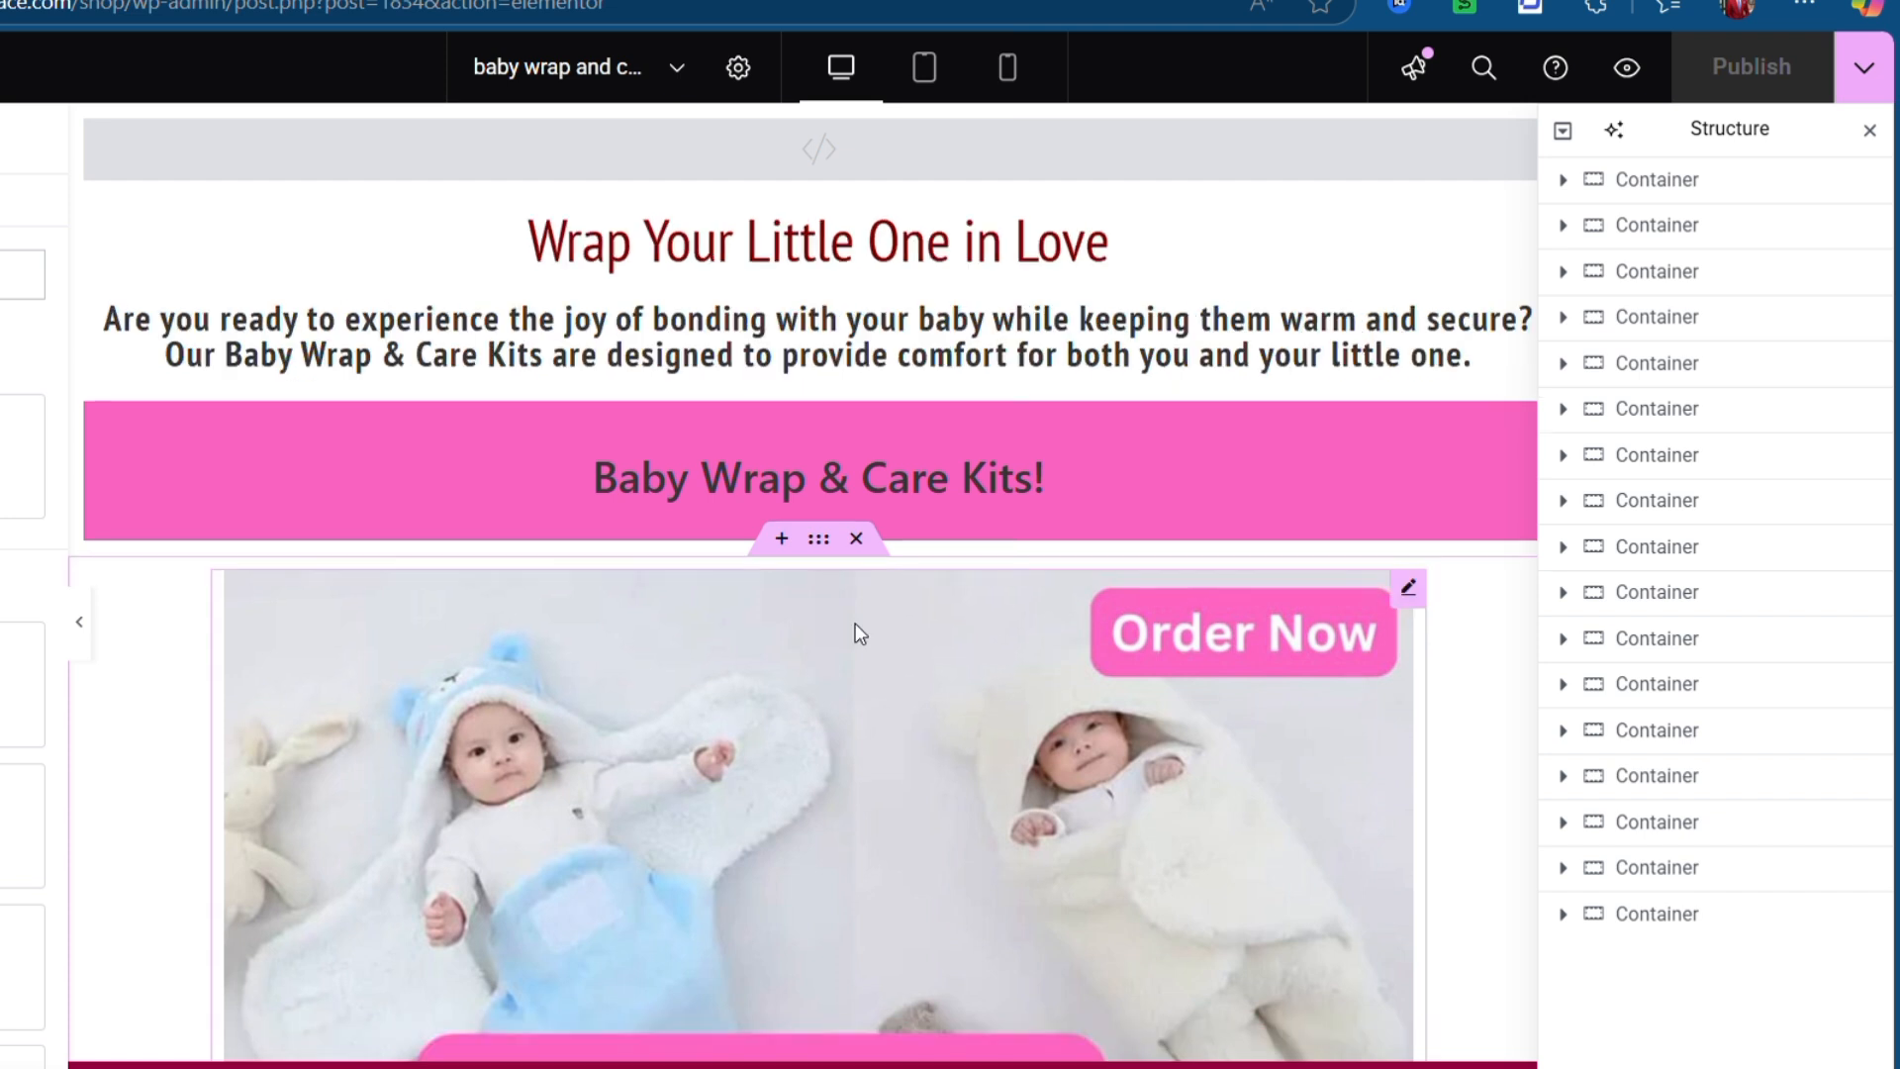
- Insert a single-column Flexbox container above the top HTML block
click(786, 181)
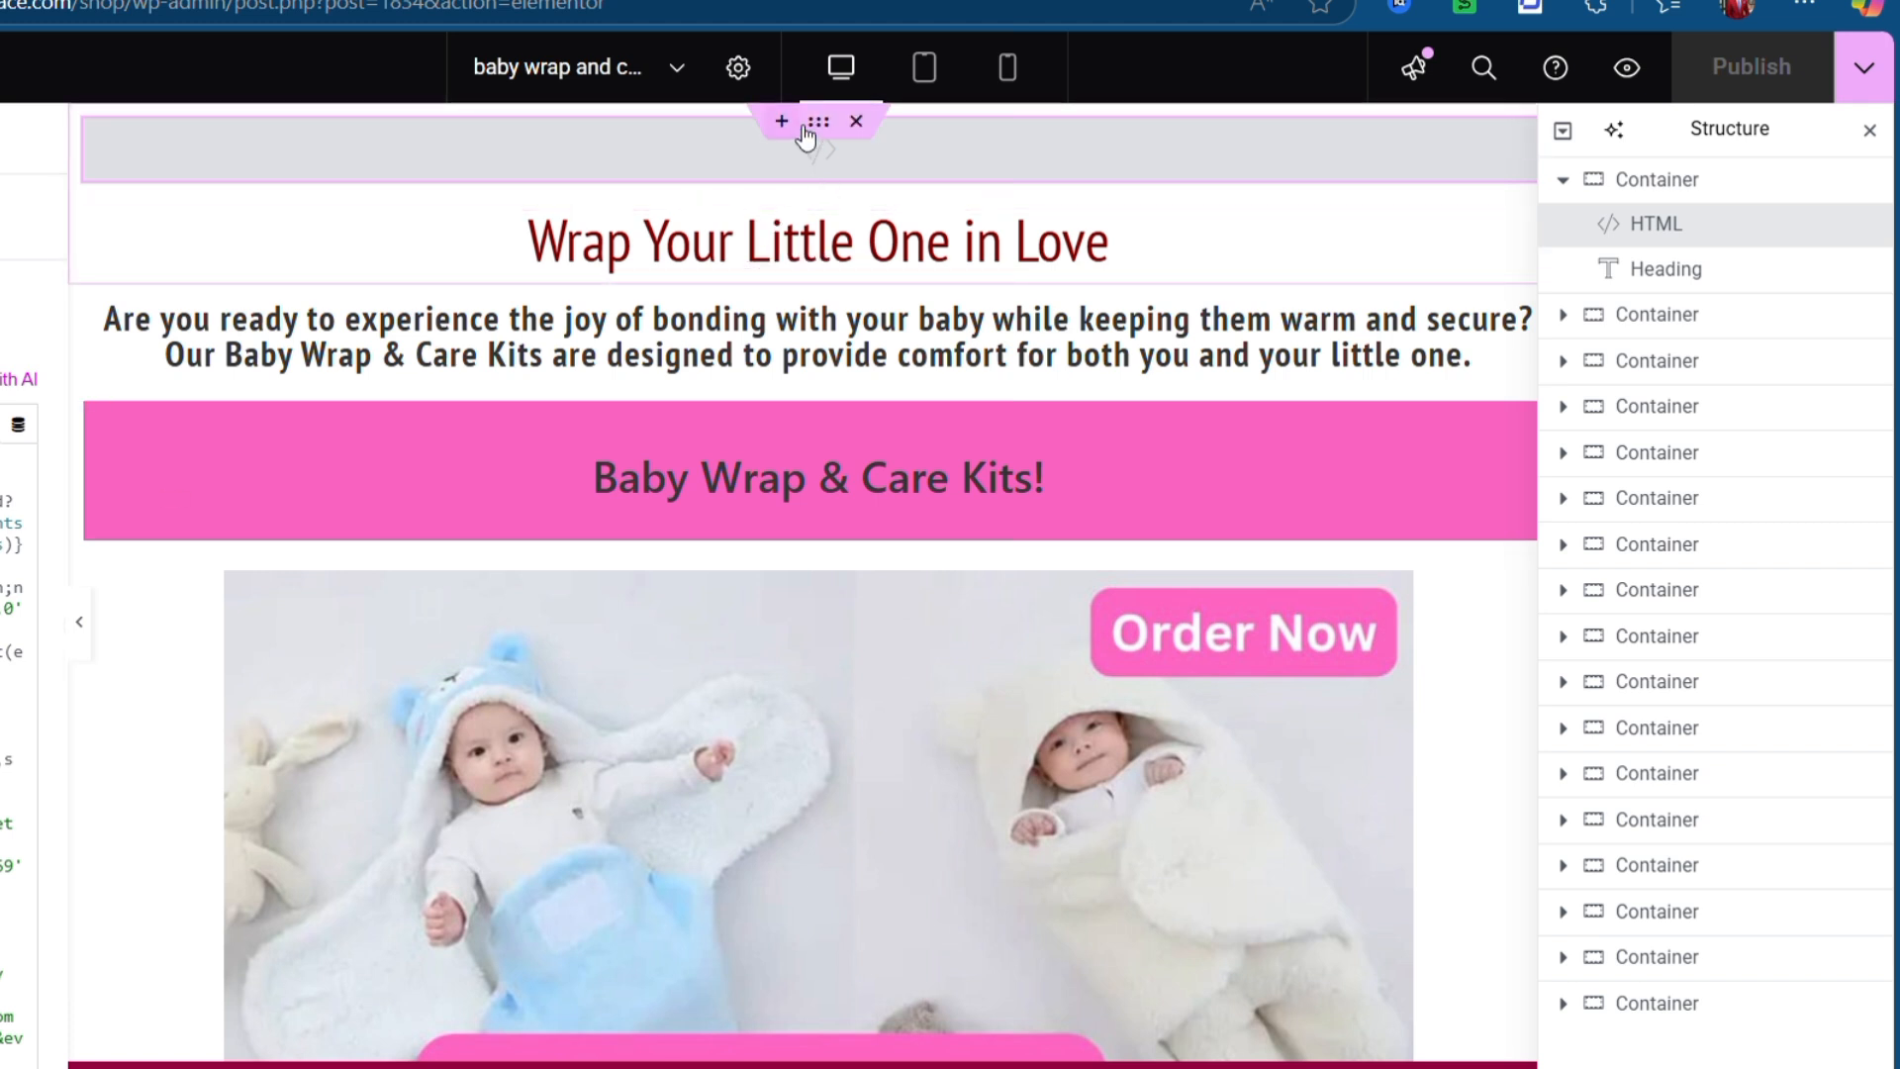
click(787, 127)
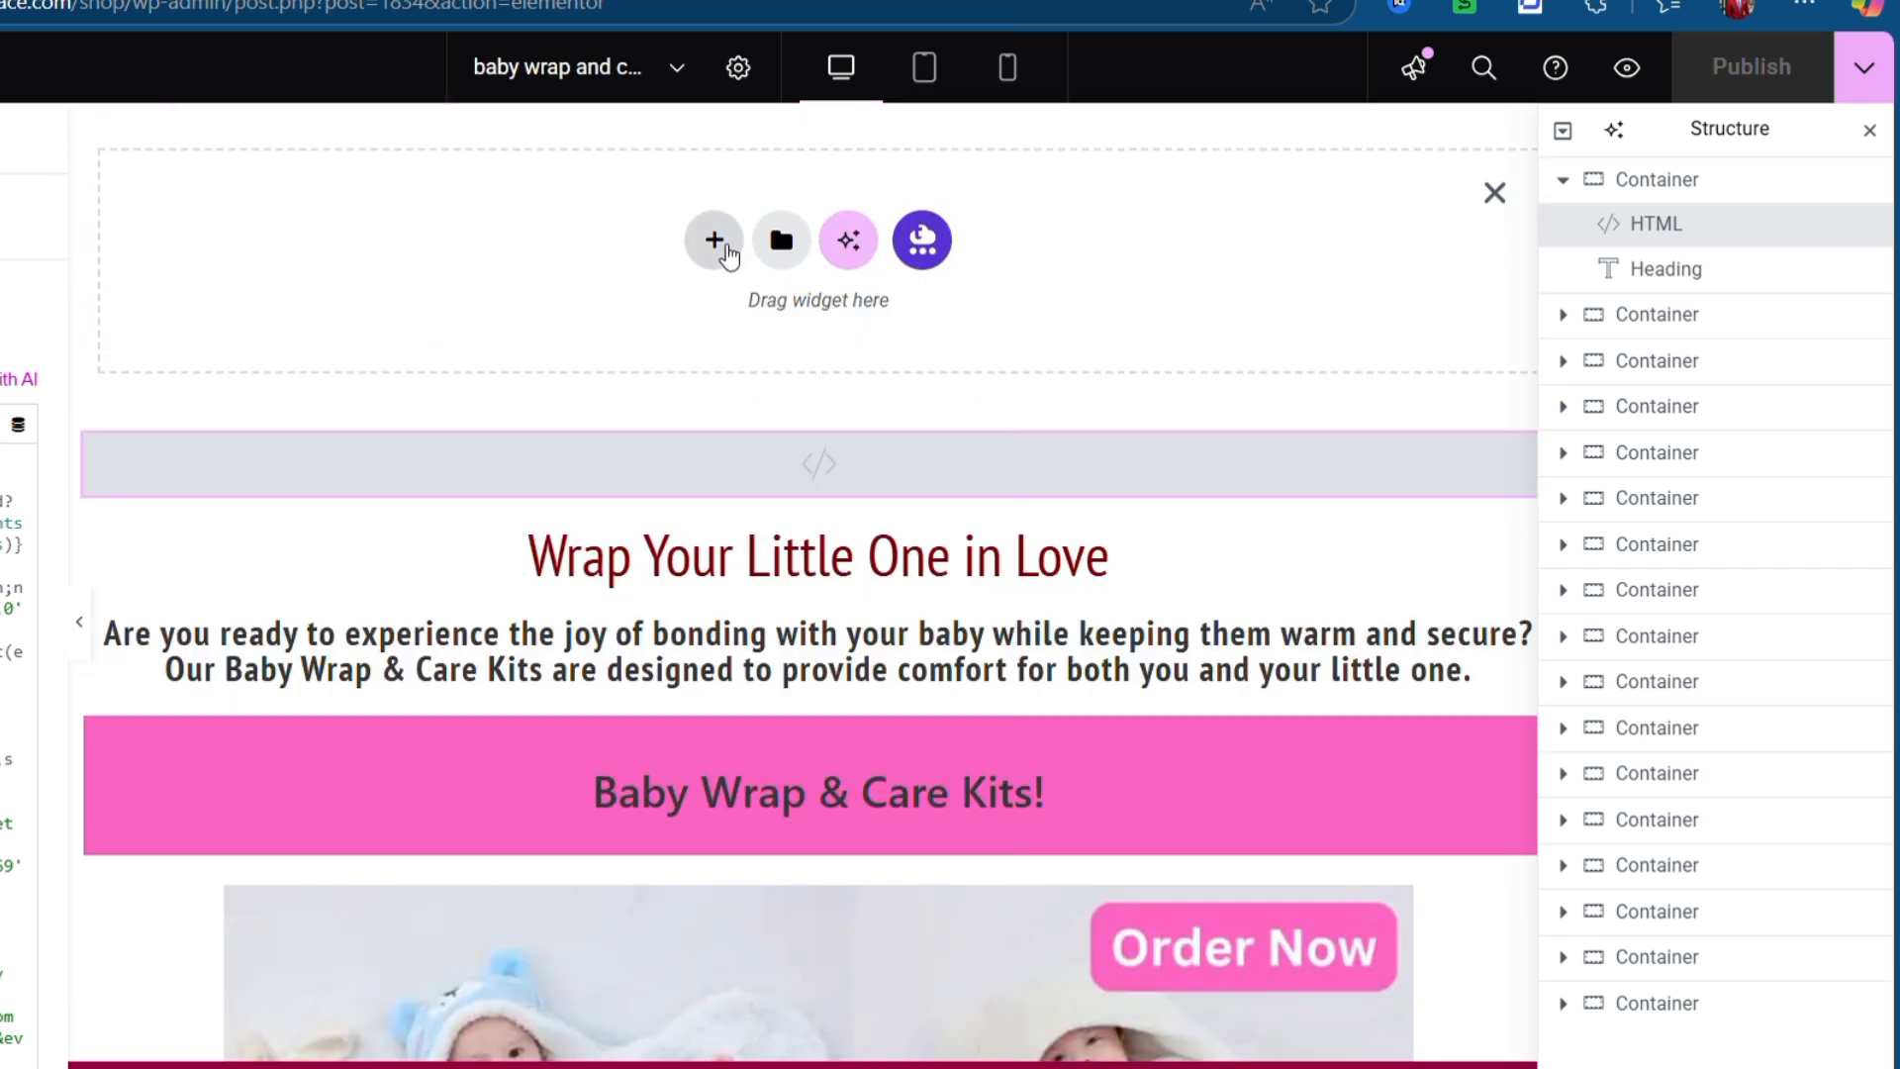
click(712, 237)
click(733, 342)
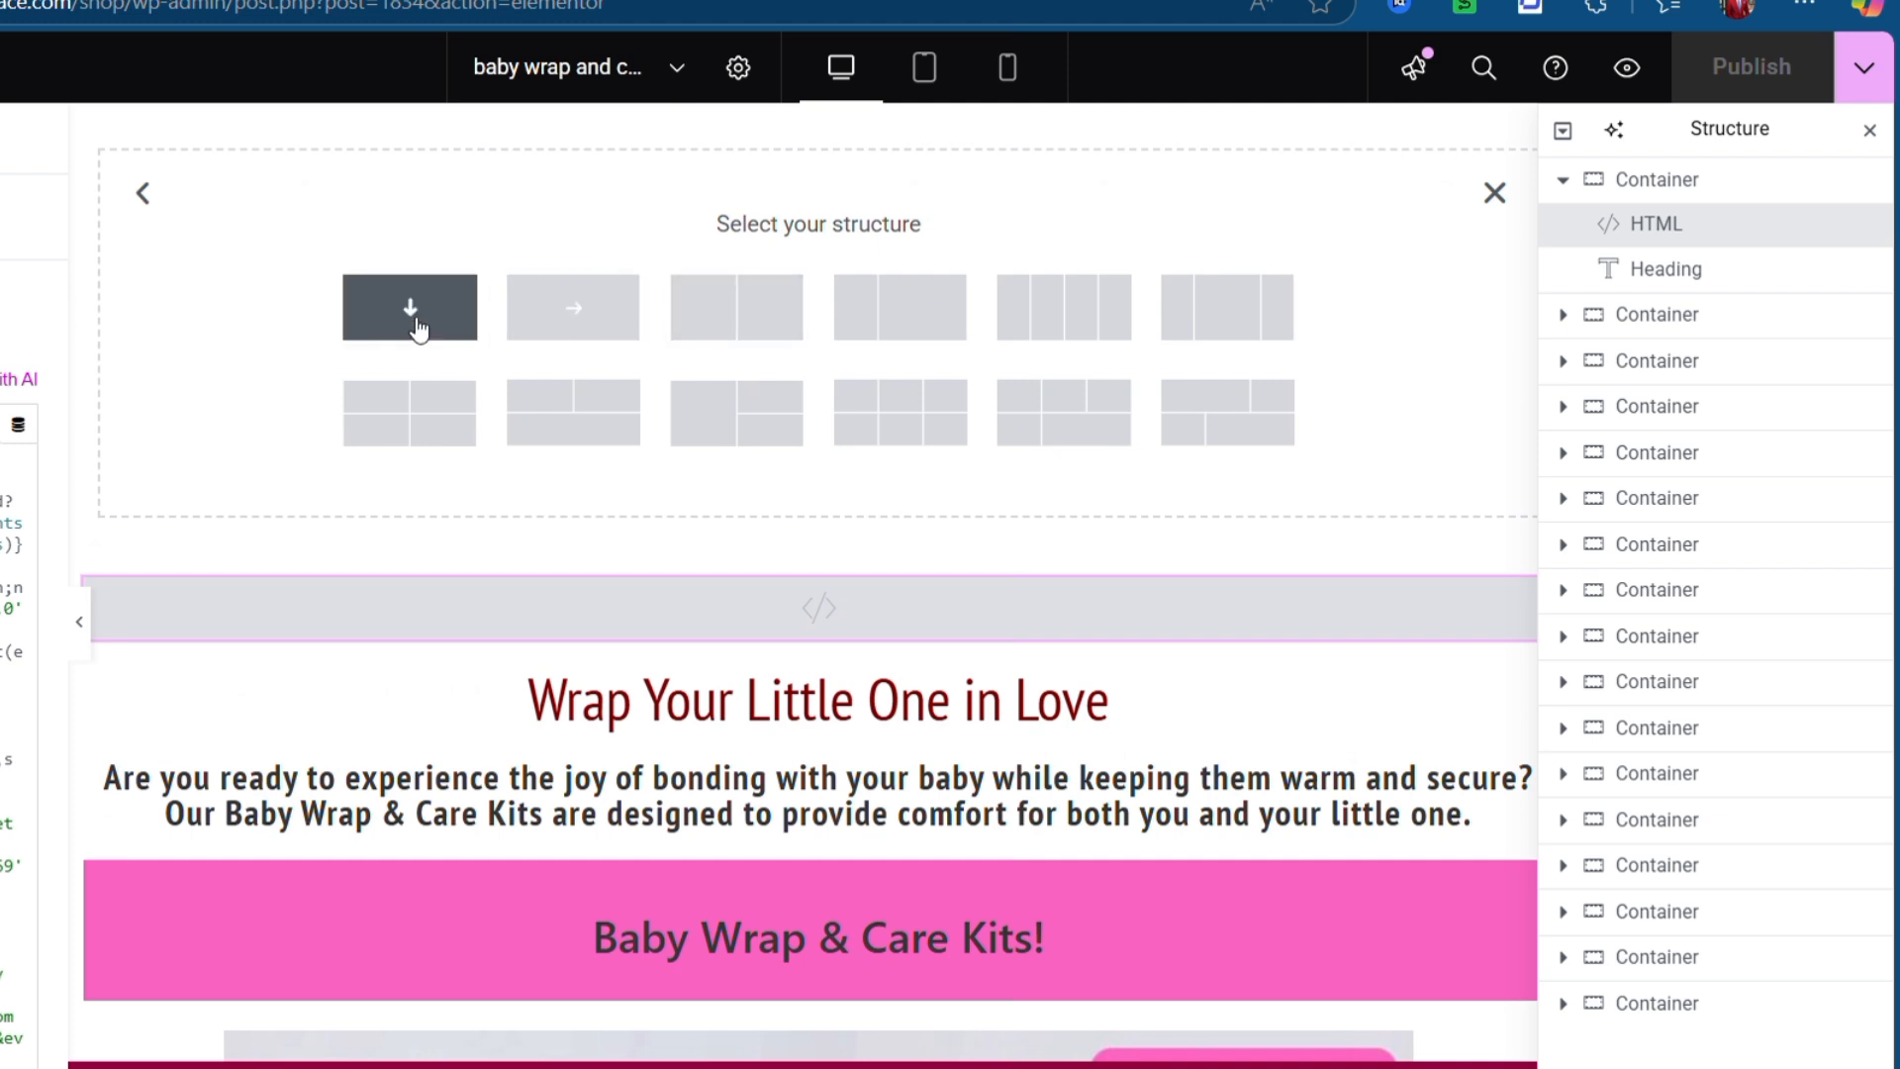
click(532, 338)
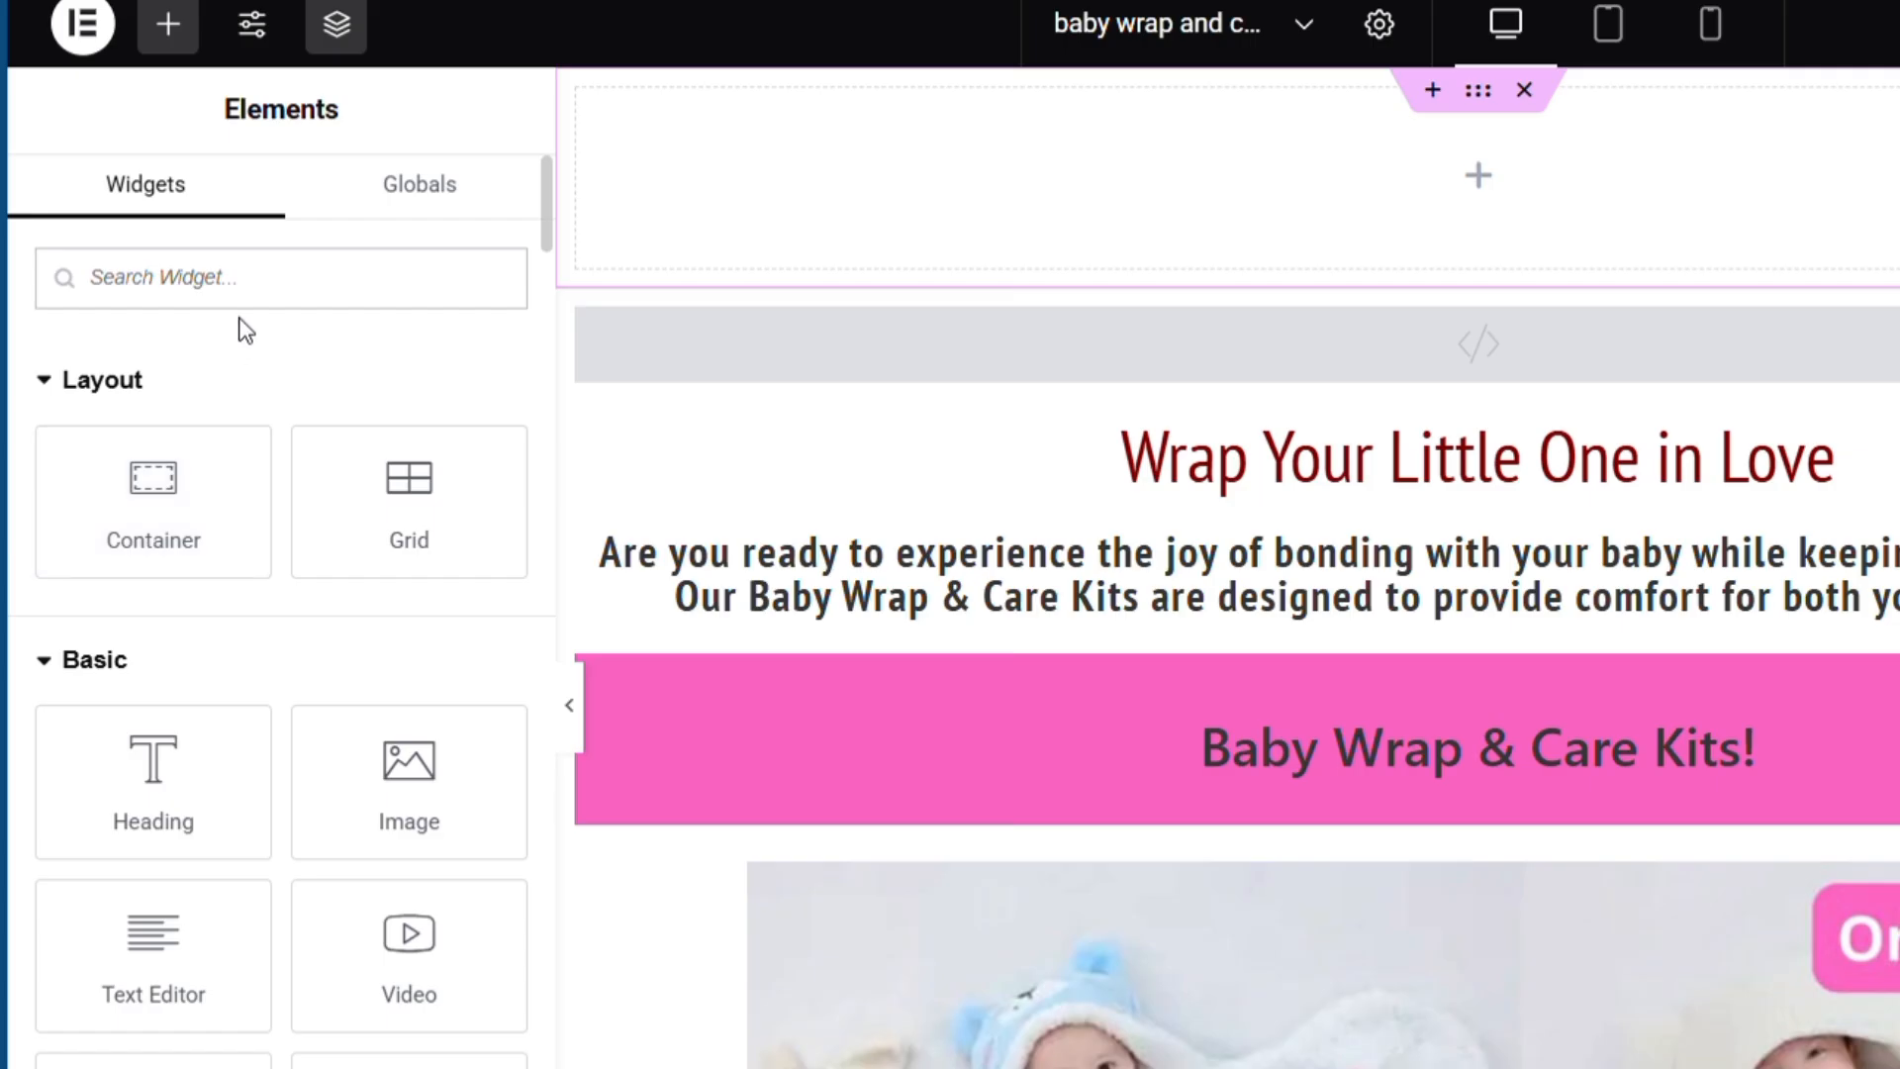
- Drag an HTML widget into the new top container and paste the pixel code
click(265, 303)
text(ht)
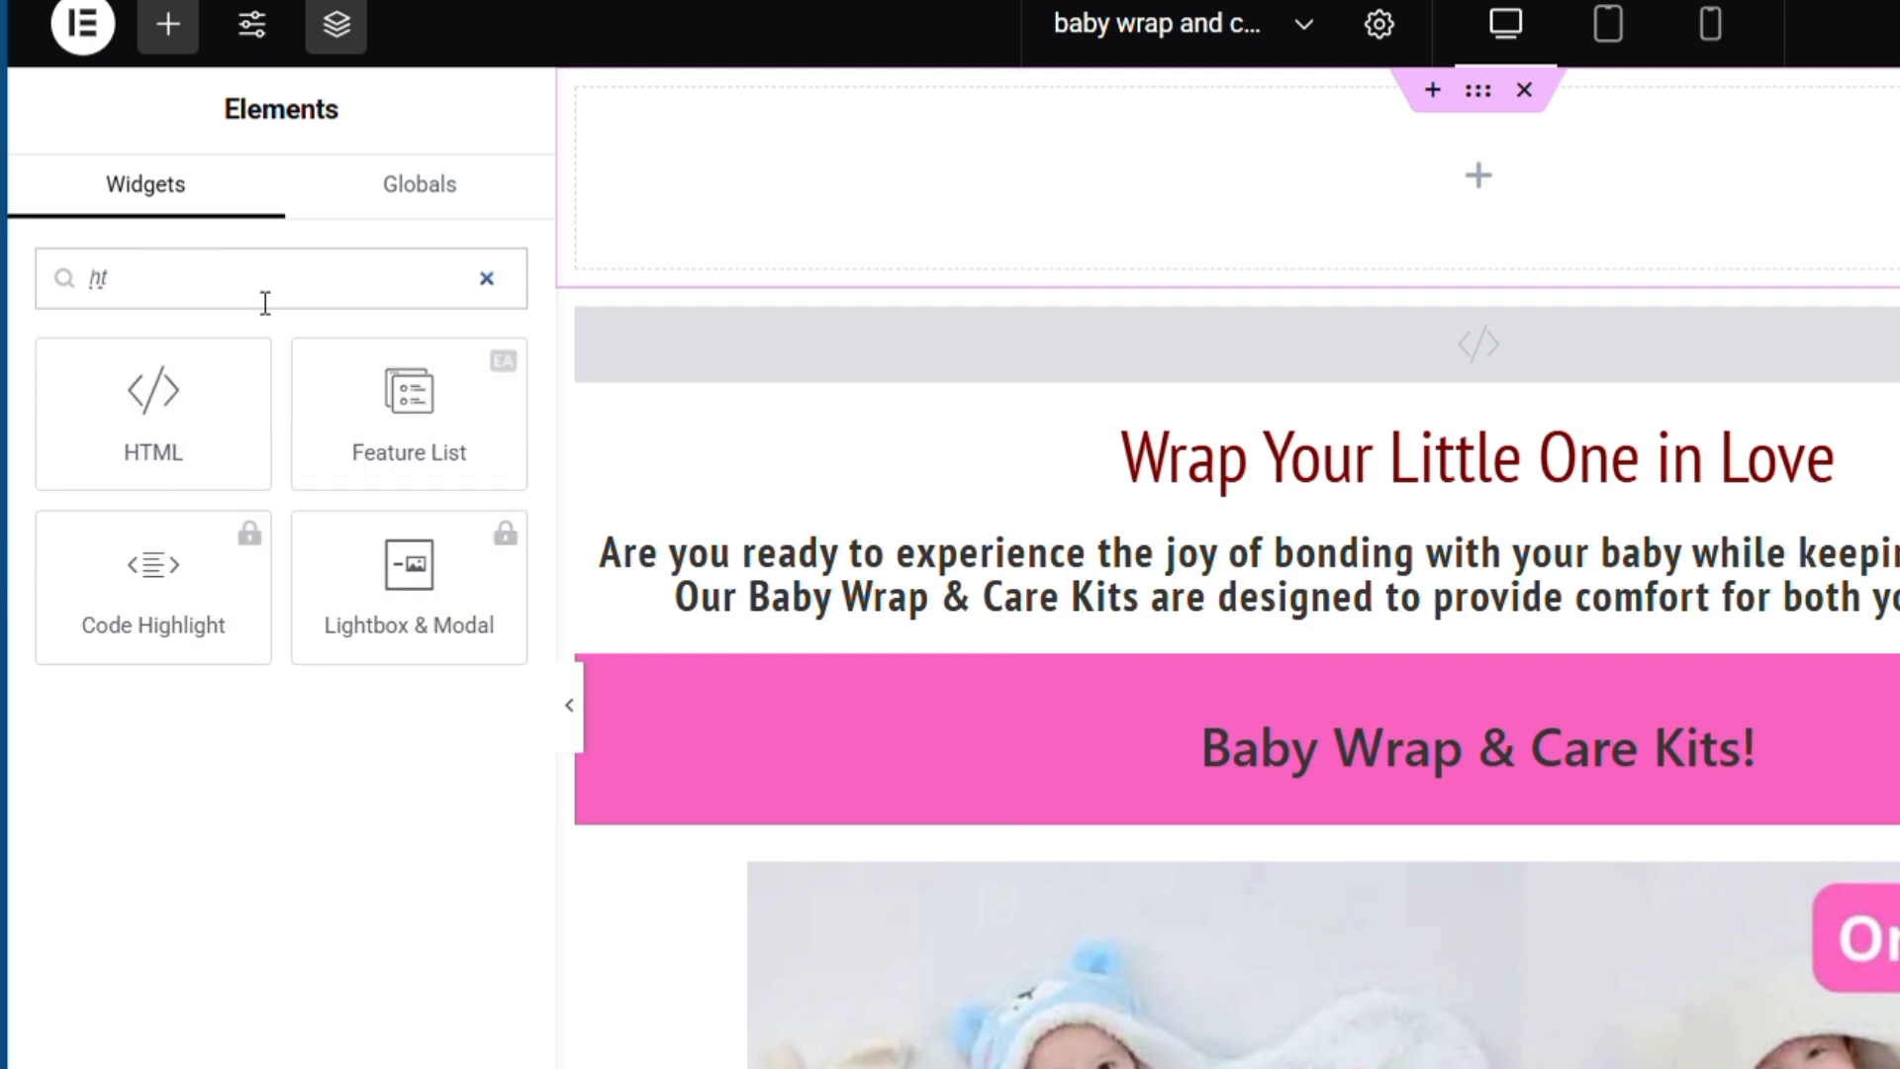
drag(191, 471, 963, 221)
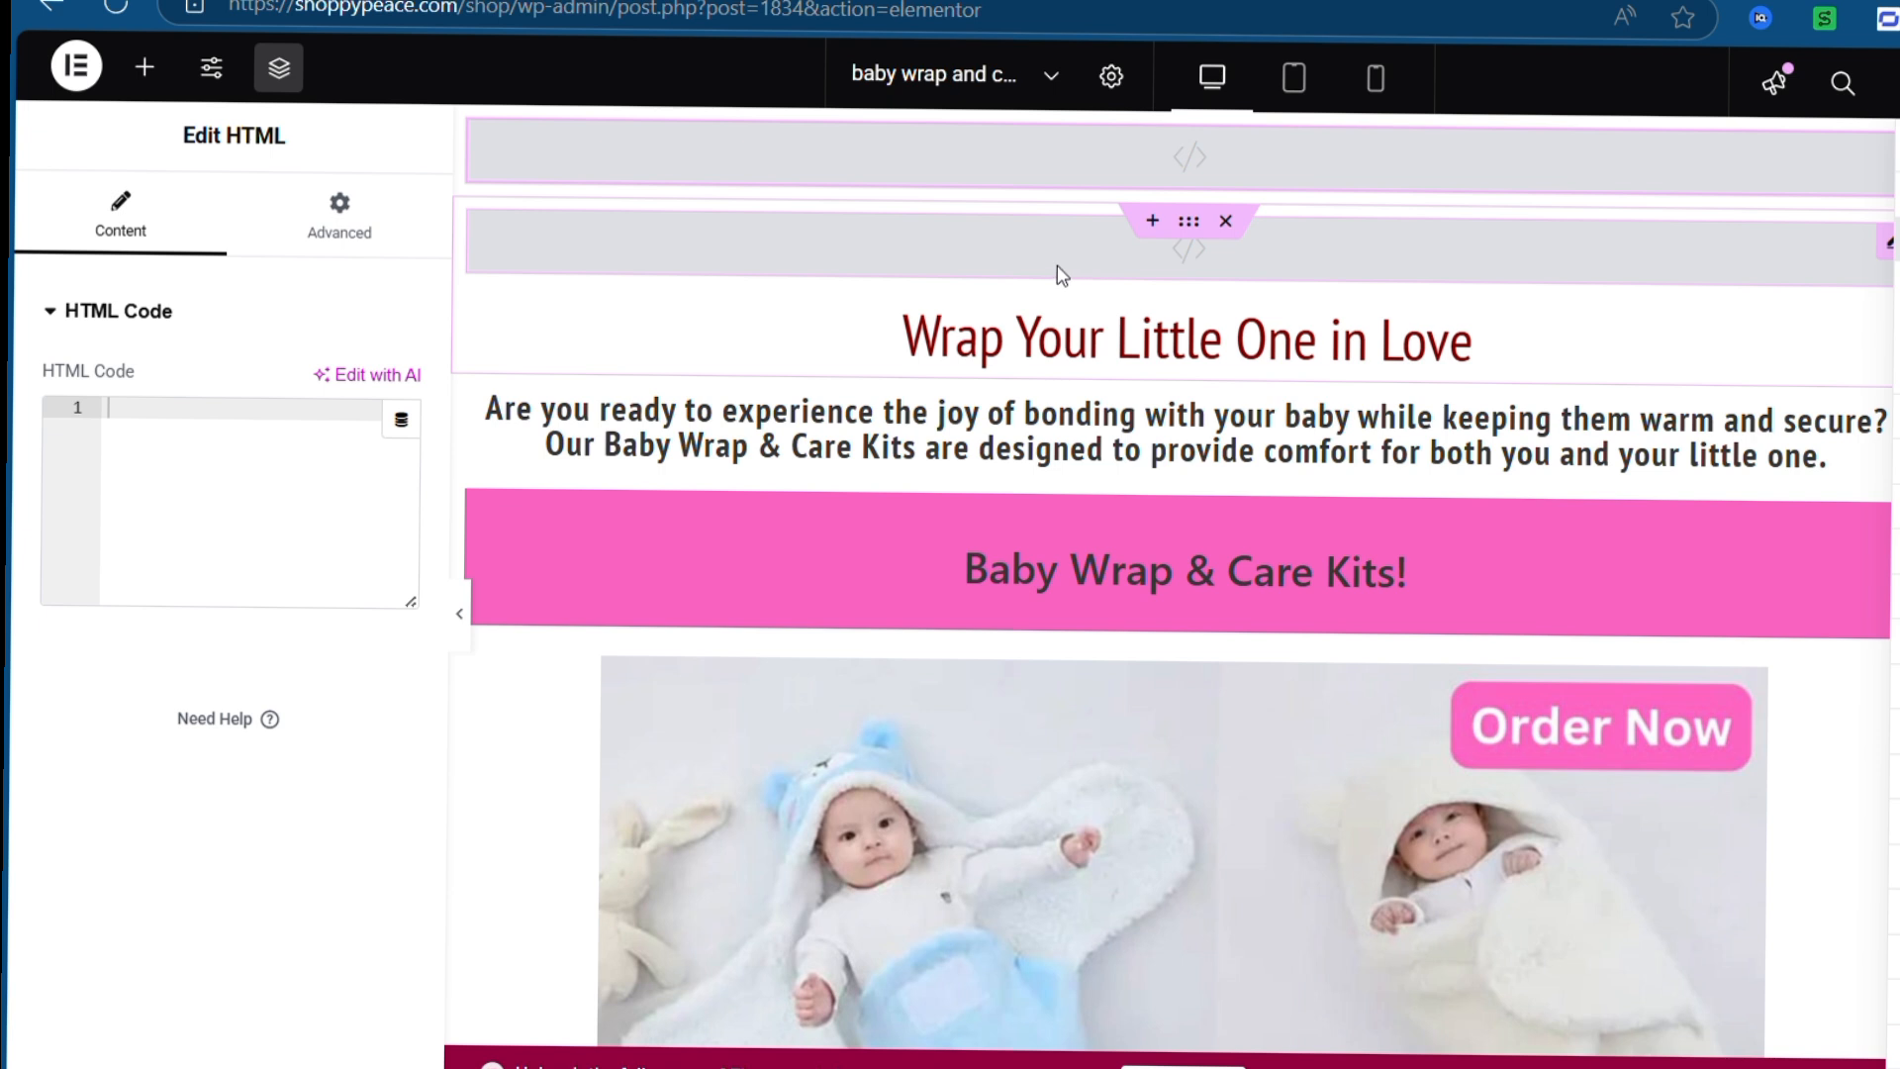
key(ctrl+v)
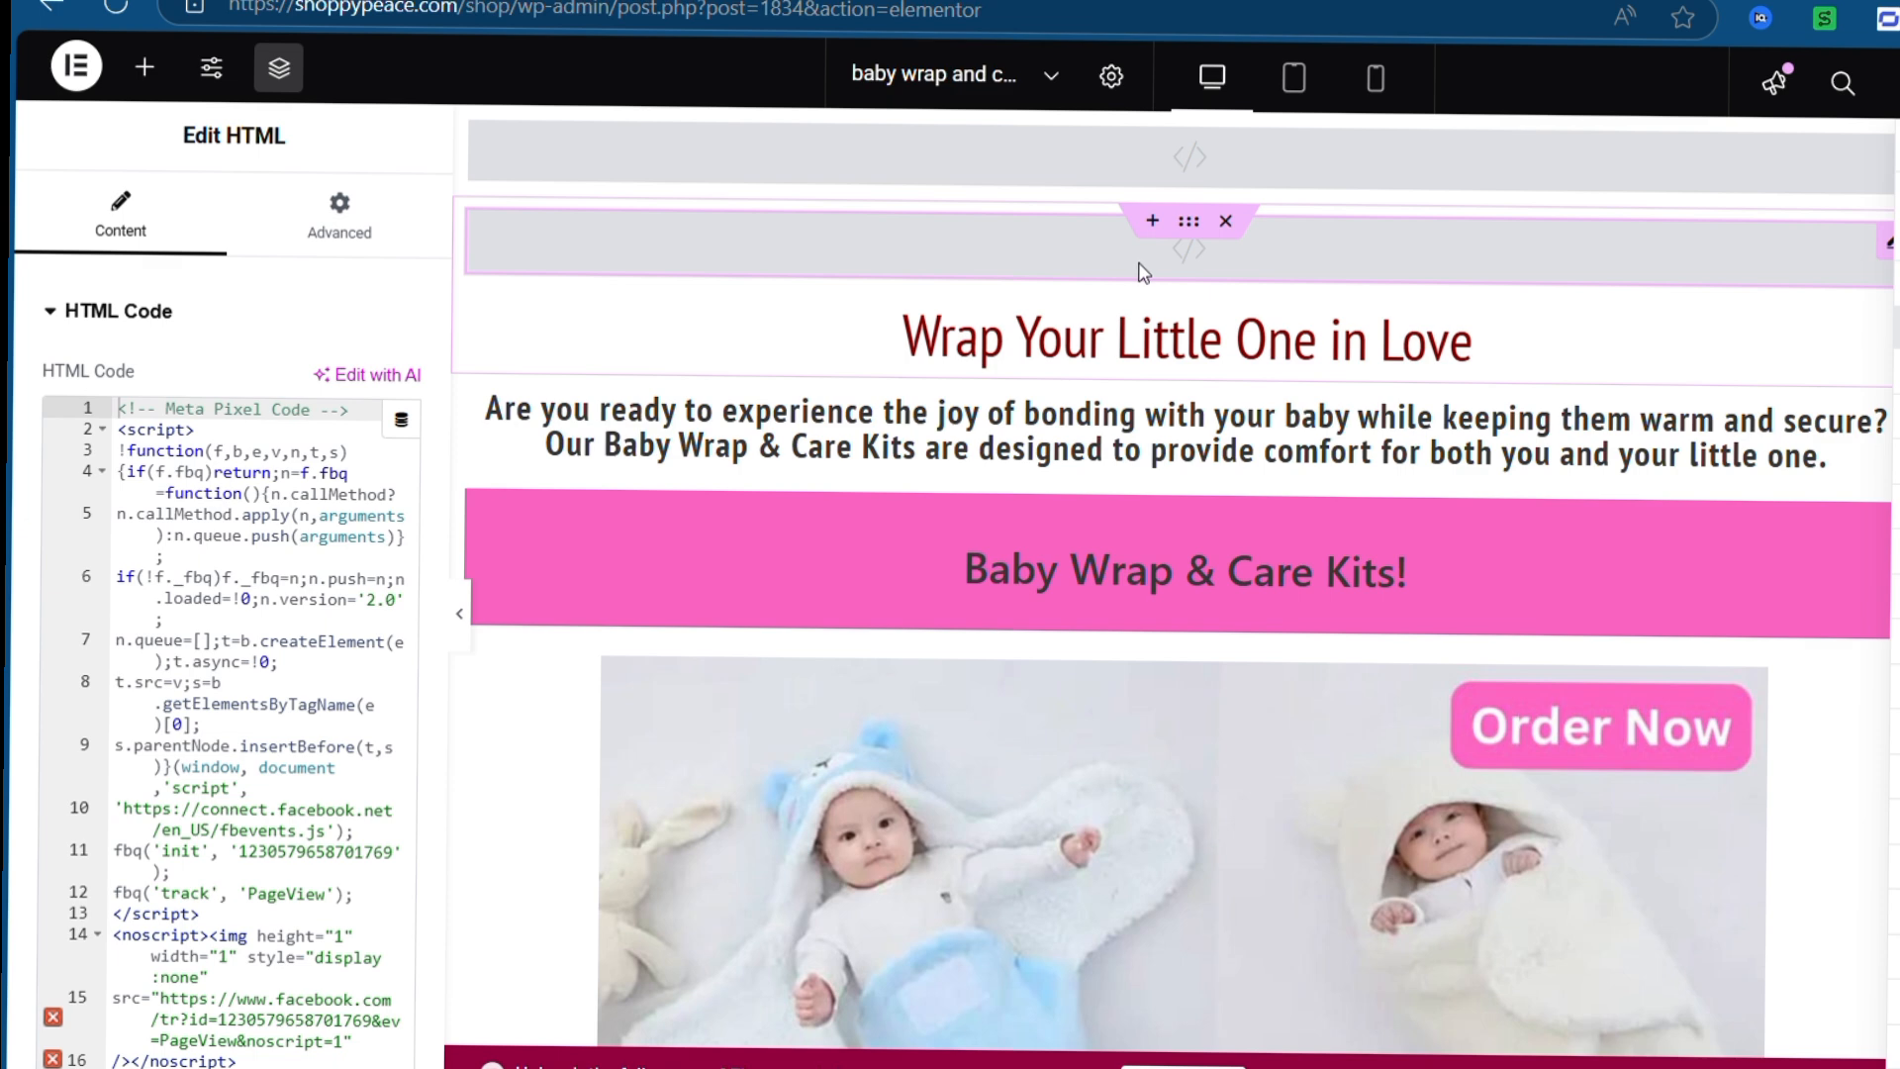
- Delete the extra empty HTML block, re-paste the pixel code cleanly, and publish the page
click(1228, 131)
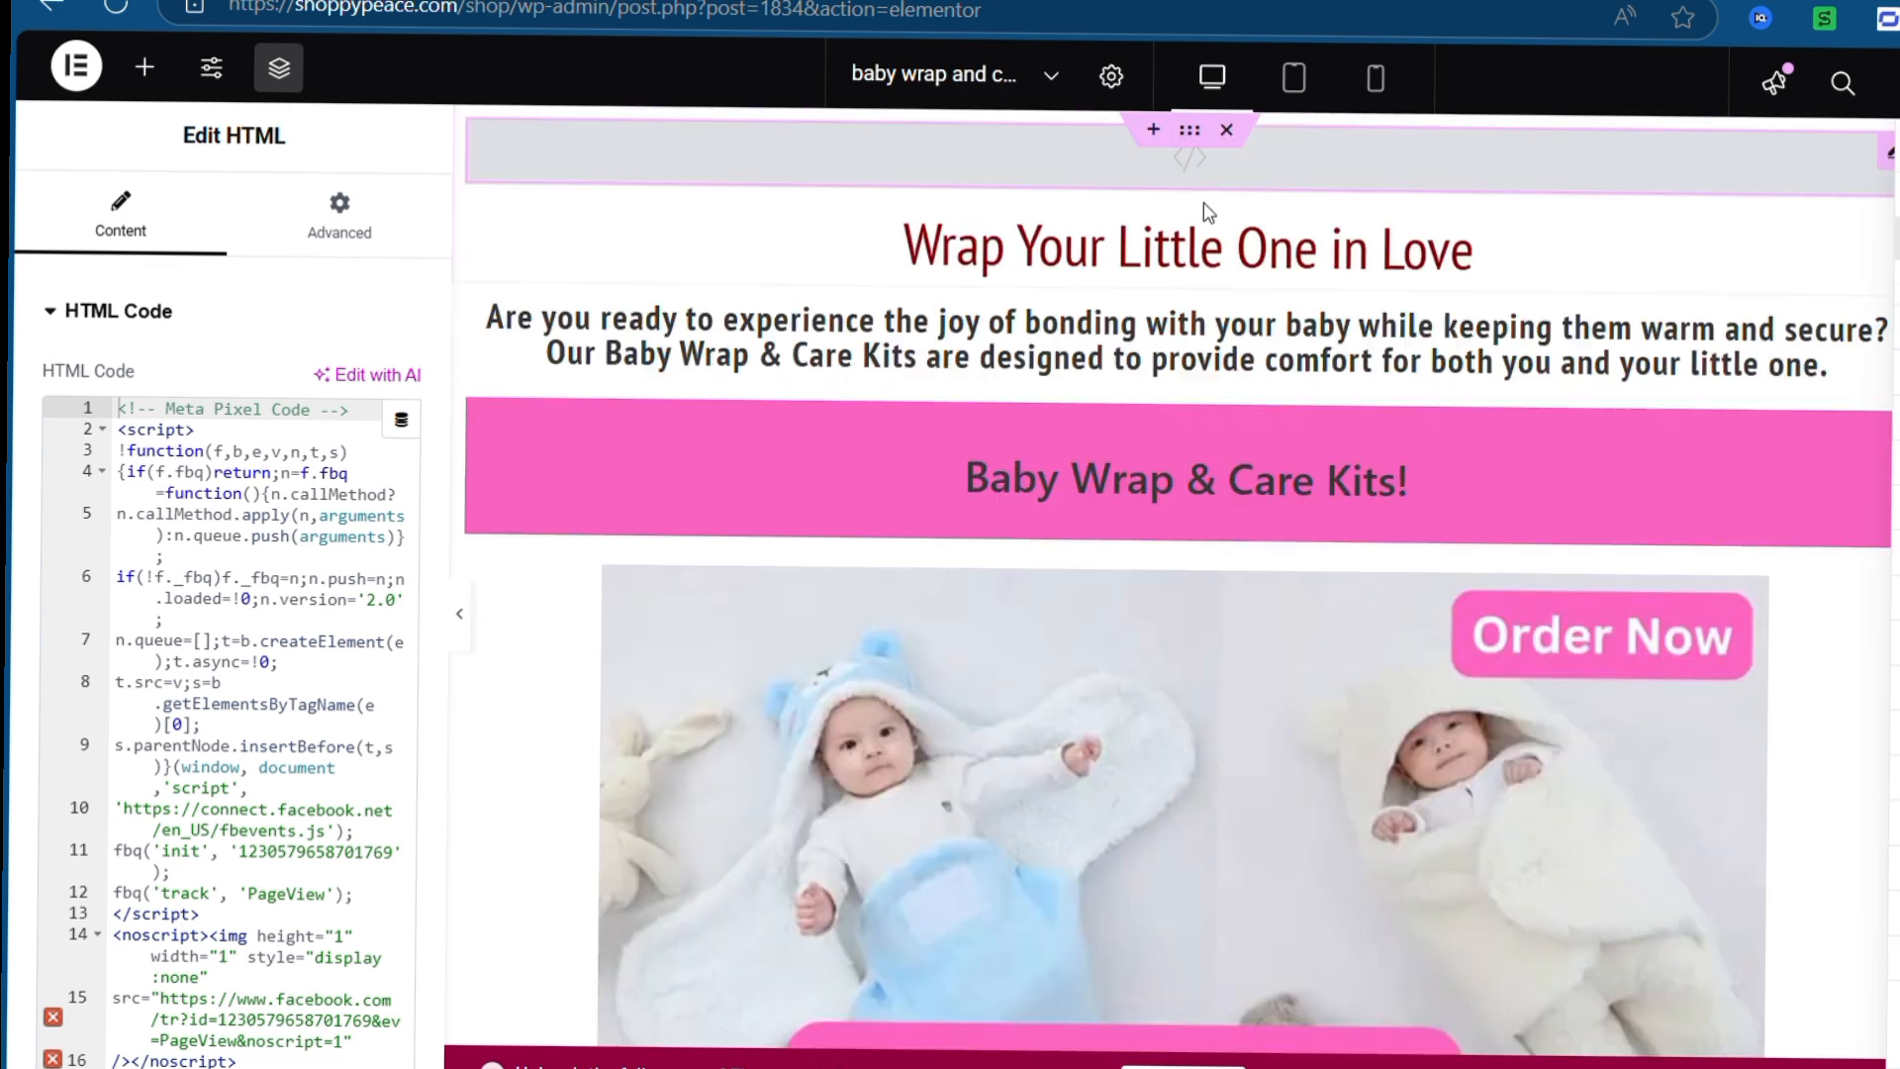
click(304, 531)
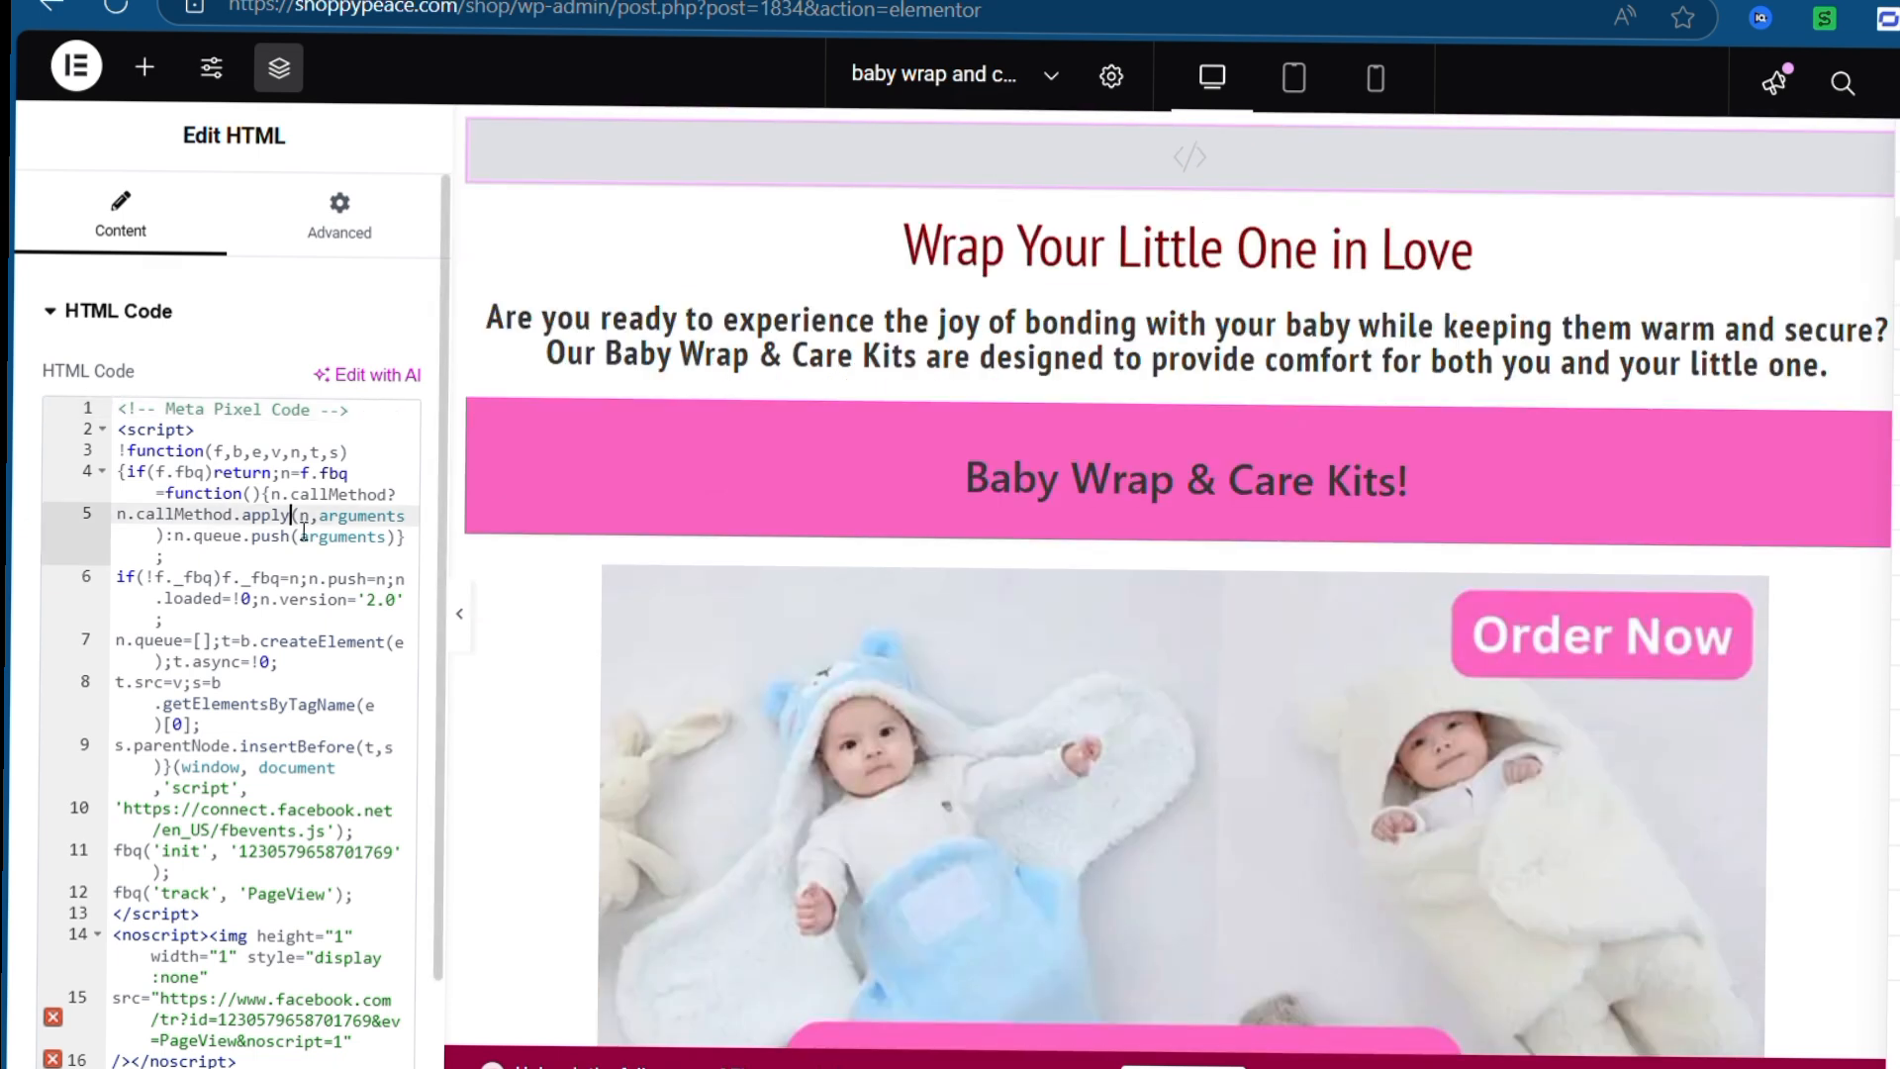
key(ctrl+a)
key(BackSpace)
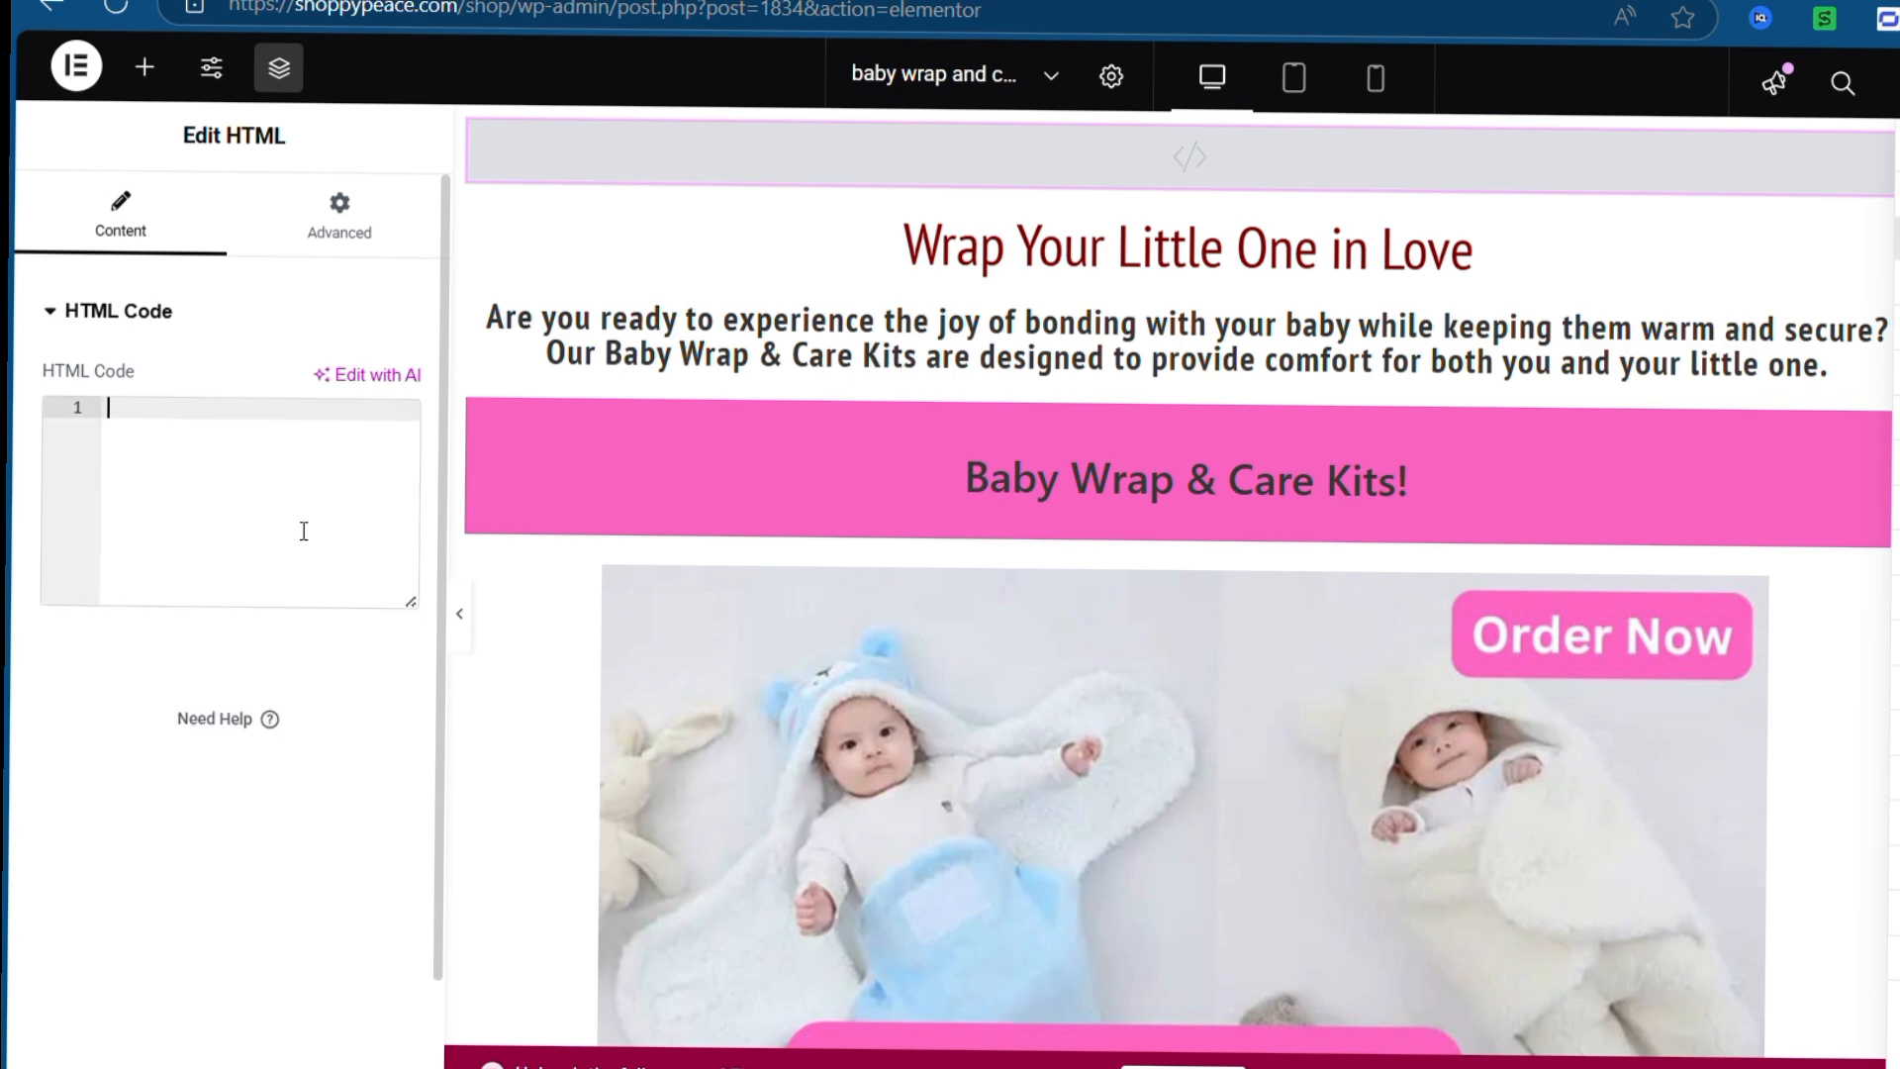
key(ctrl+v)
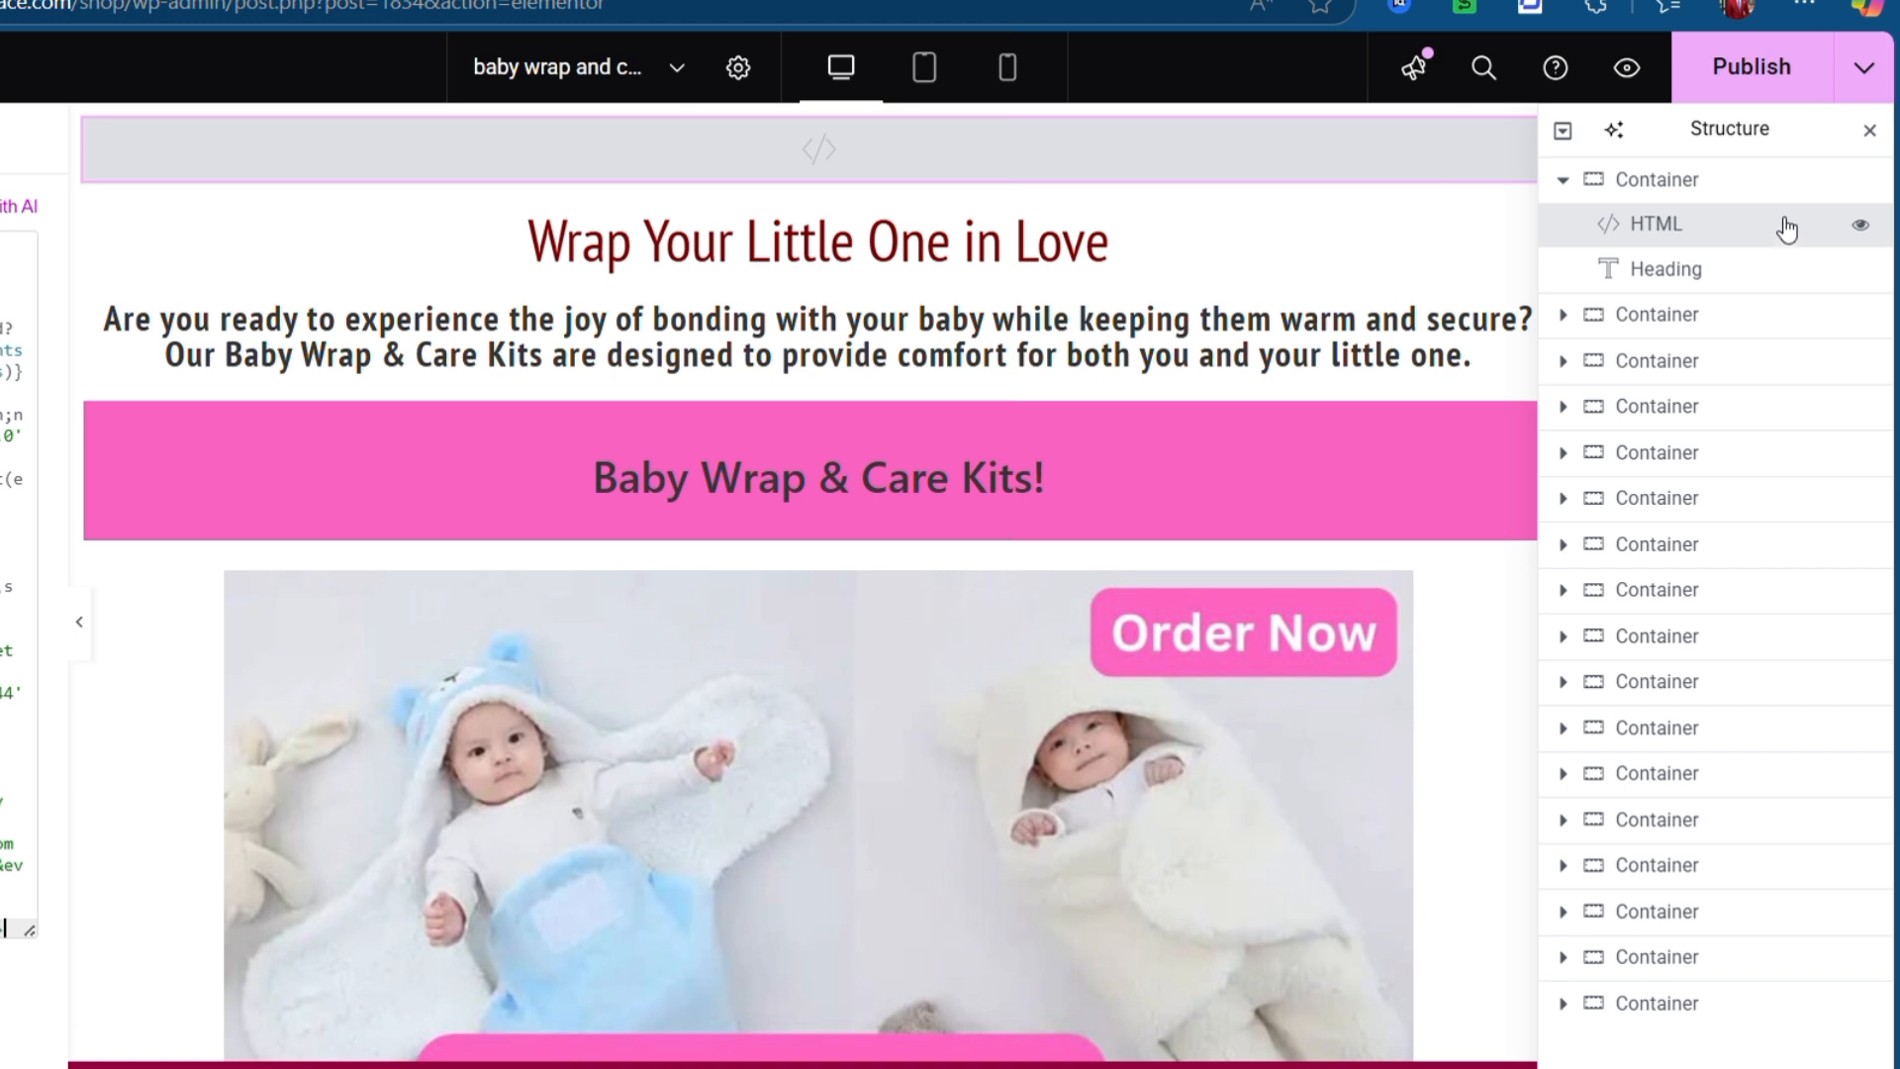
click(1799, 58)
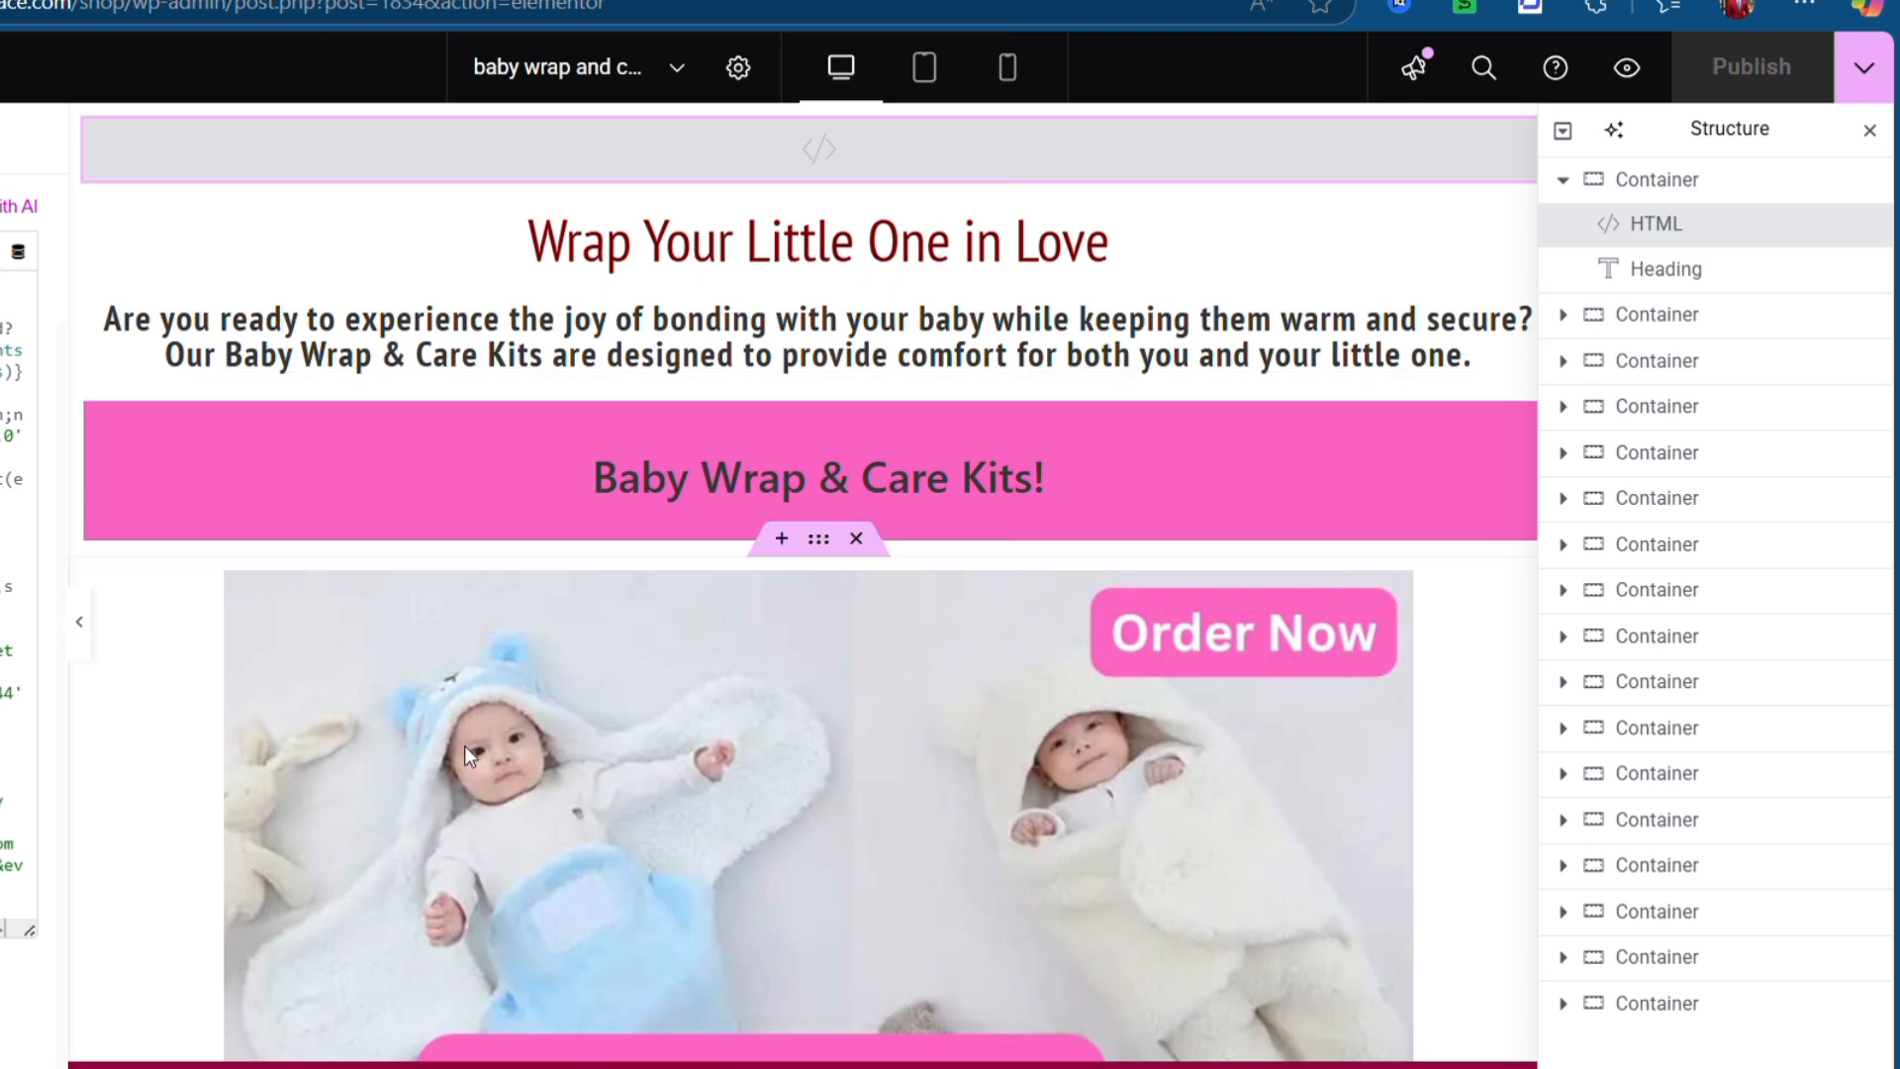
scroll(465, 745, down, 5)
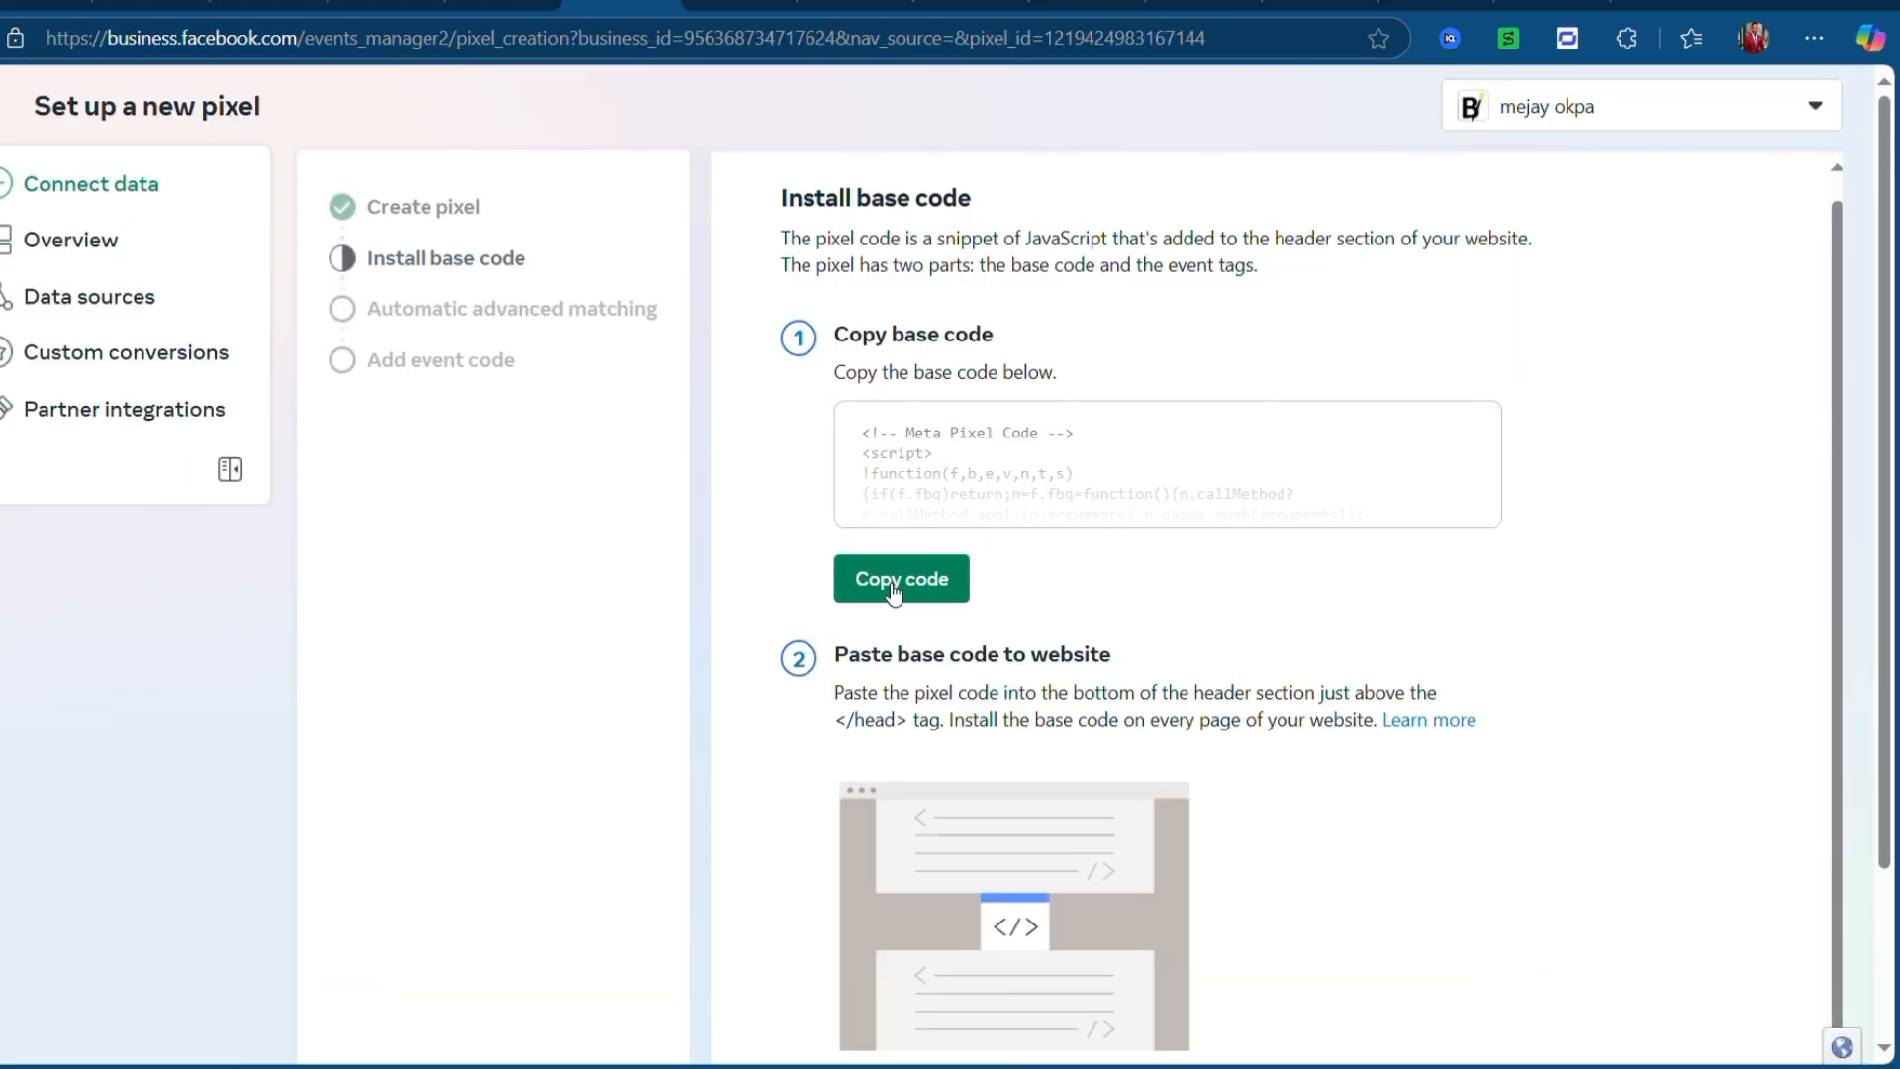
- Review the Install base code step and continue past it to advanced matching
click(435, 265)
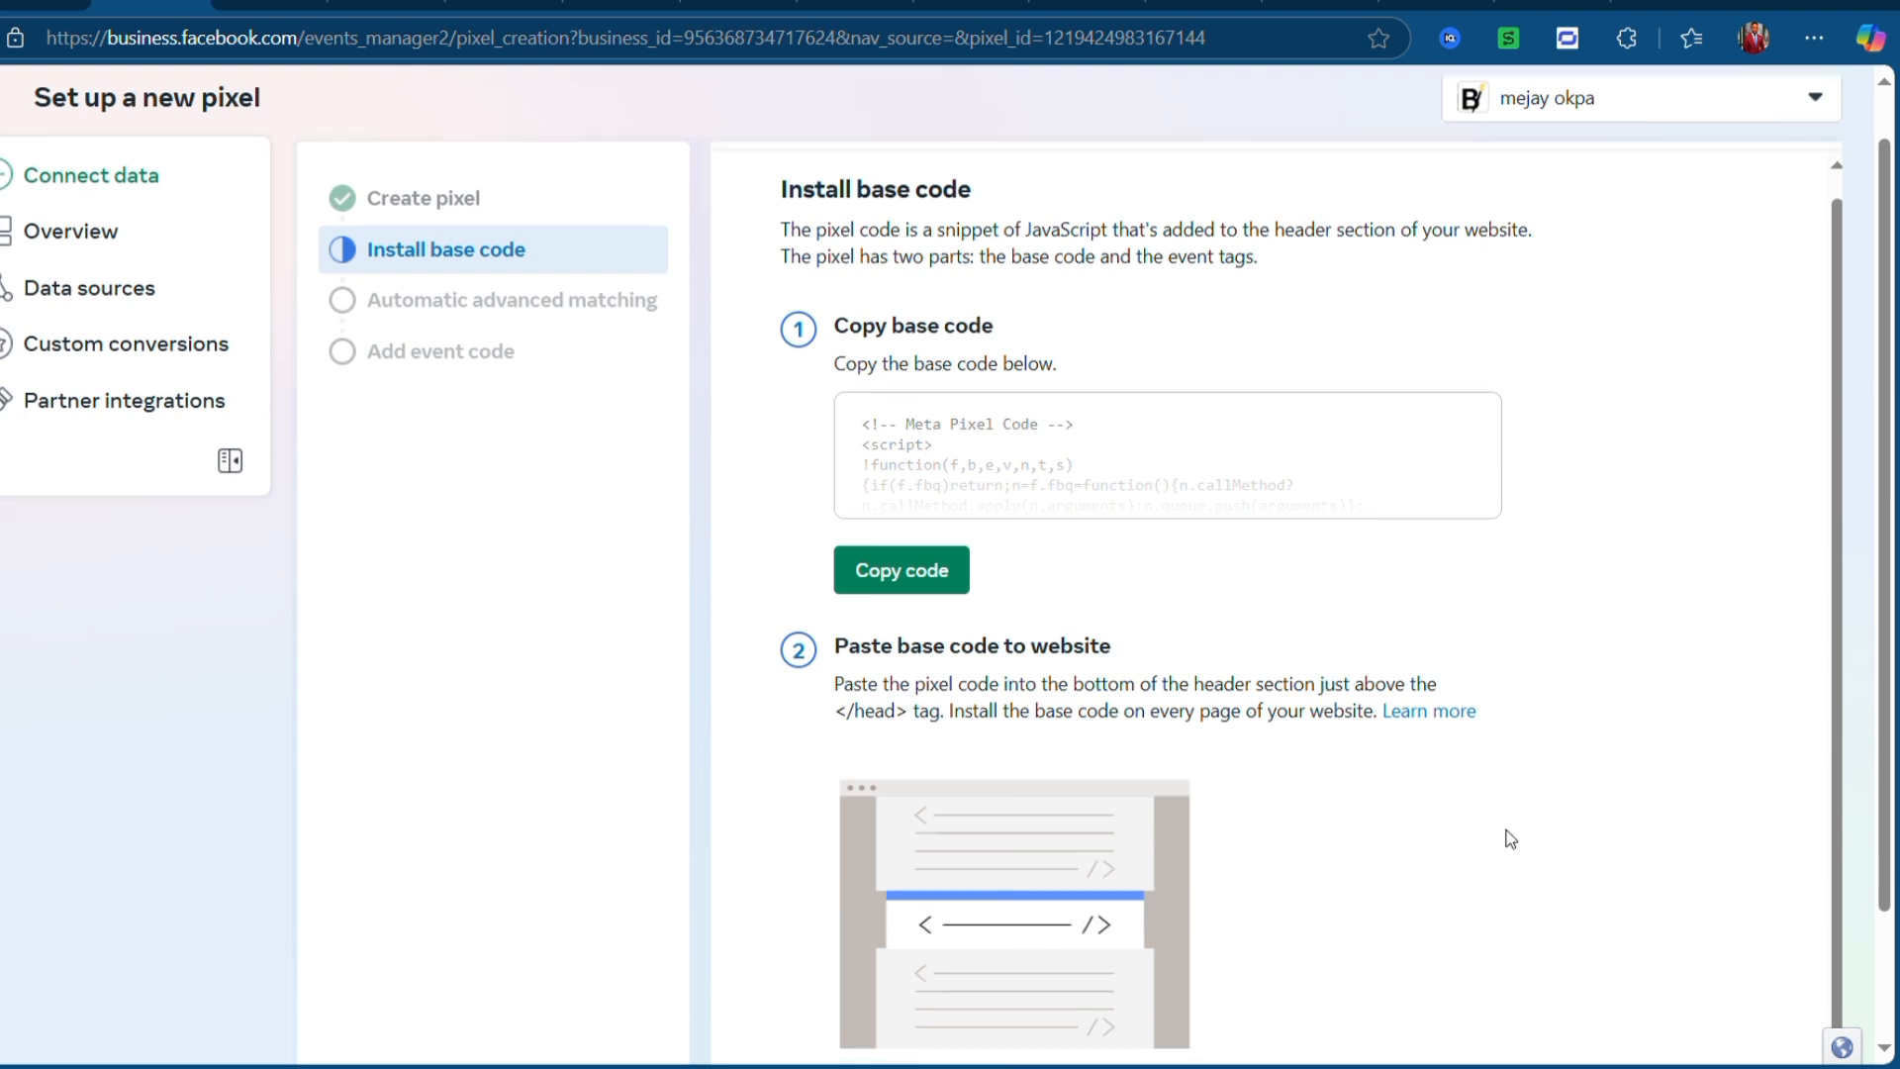
scroll(1505, 835, down, 2)
click(1743, 1029)
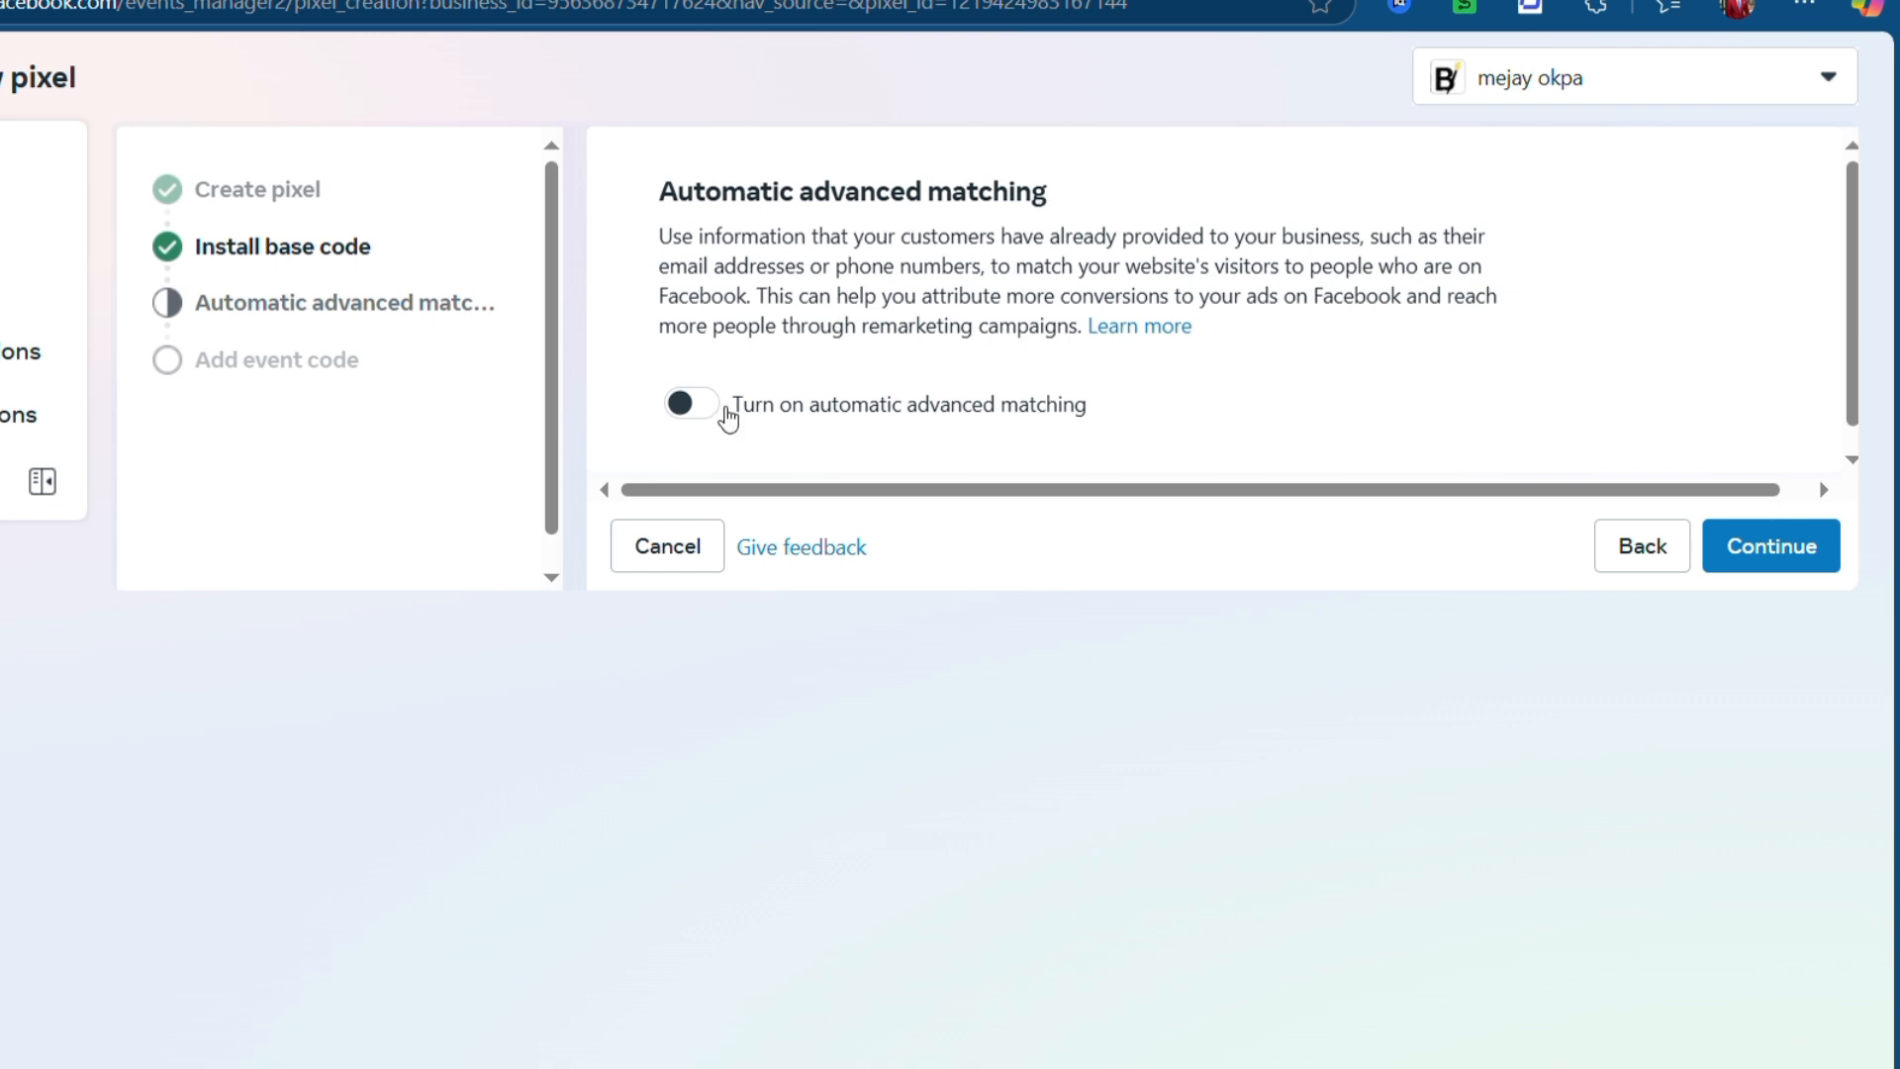
- Enable automatic advanced matching with all eight customer info types on and continue
click(720, 420)
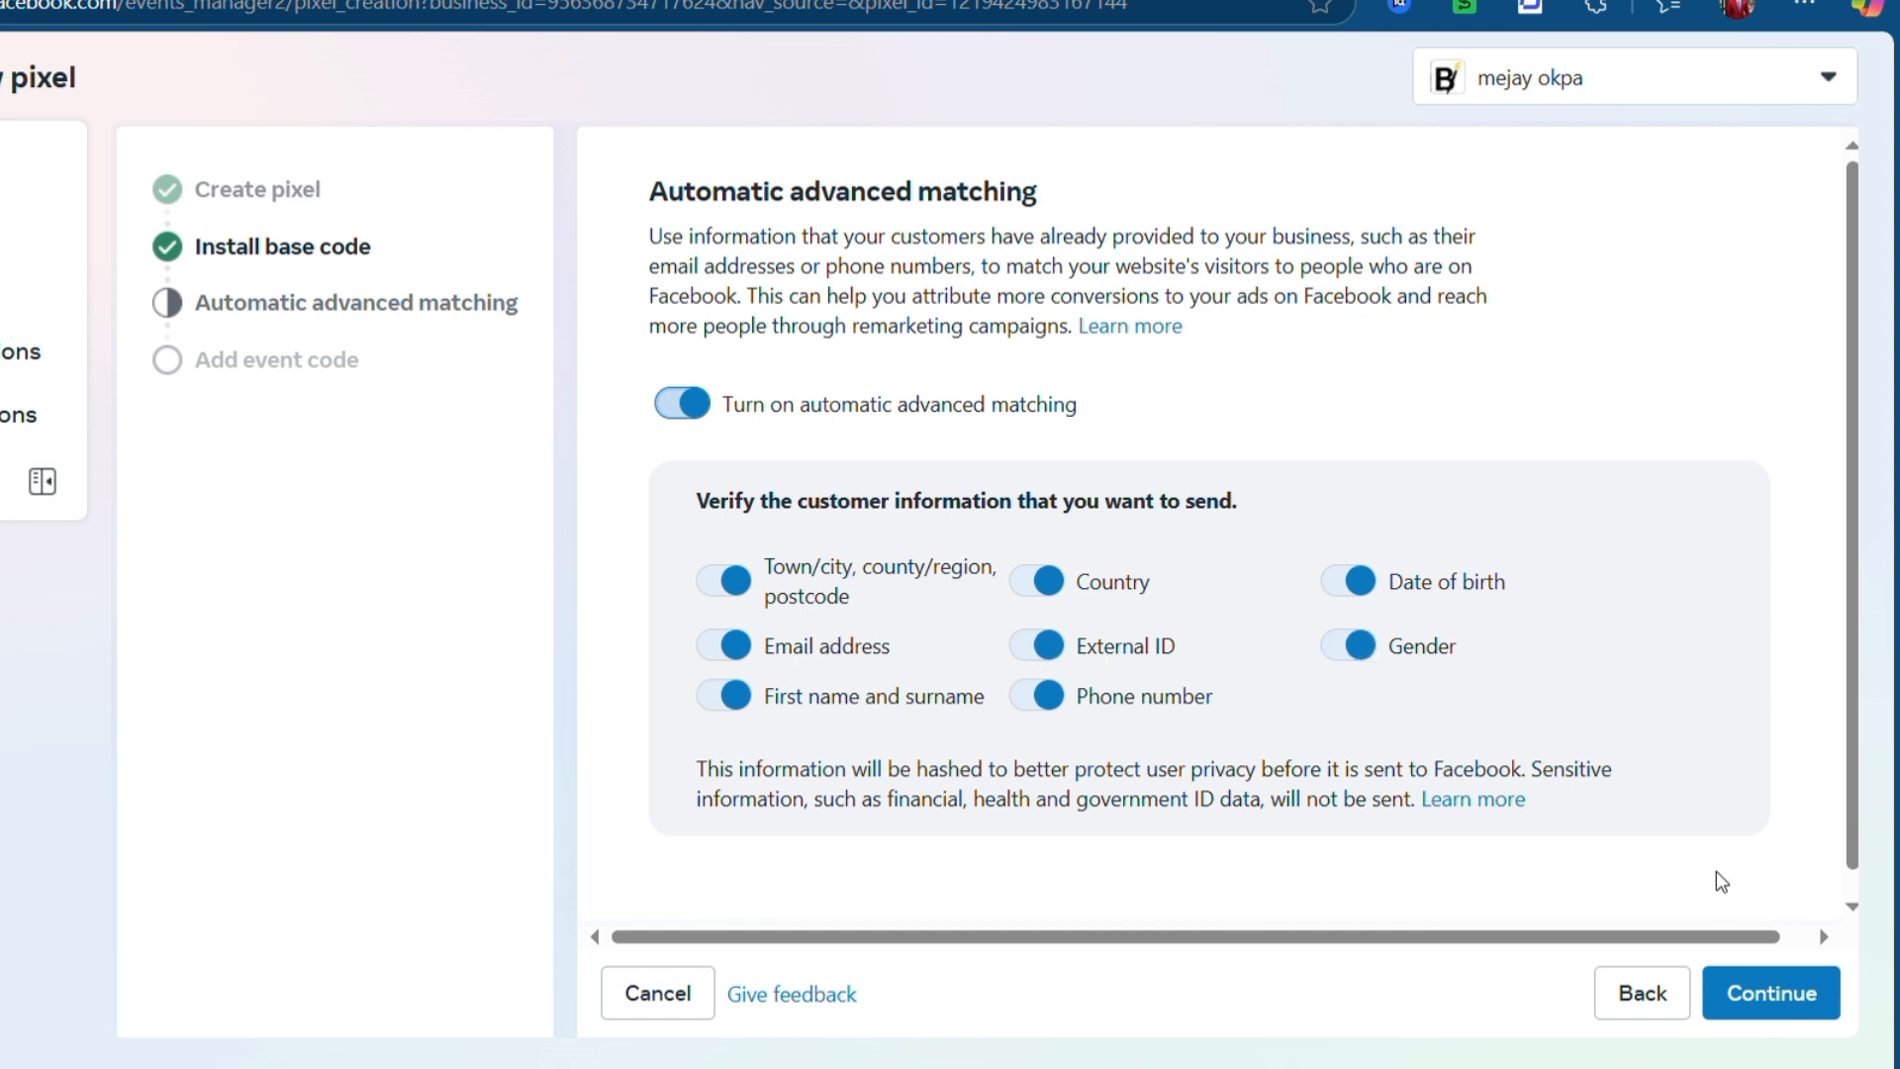
scroll(1340, 811, down, 1)
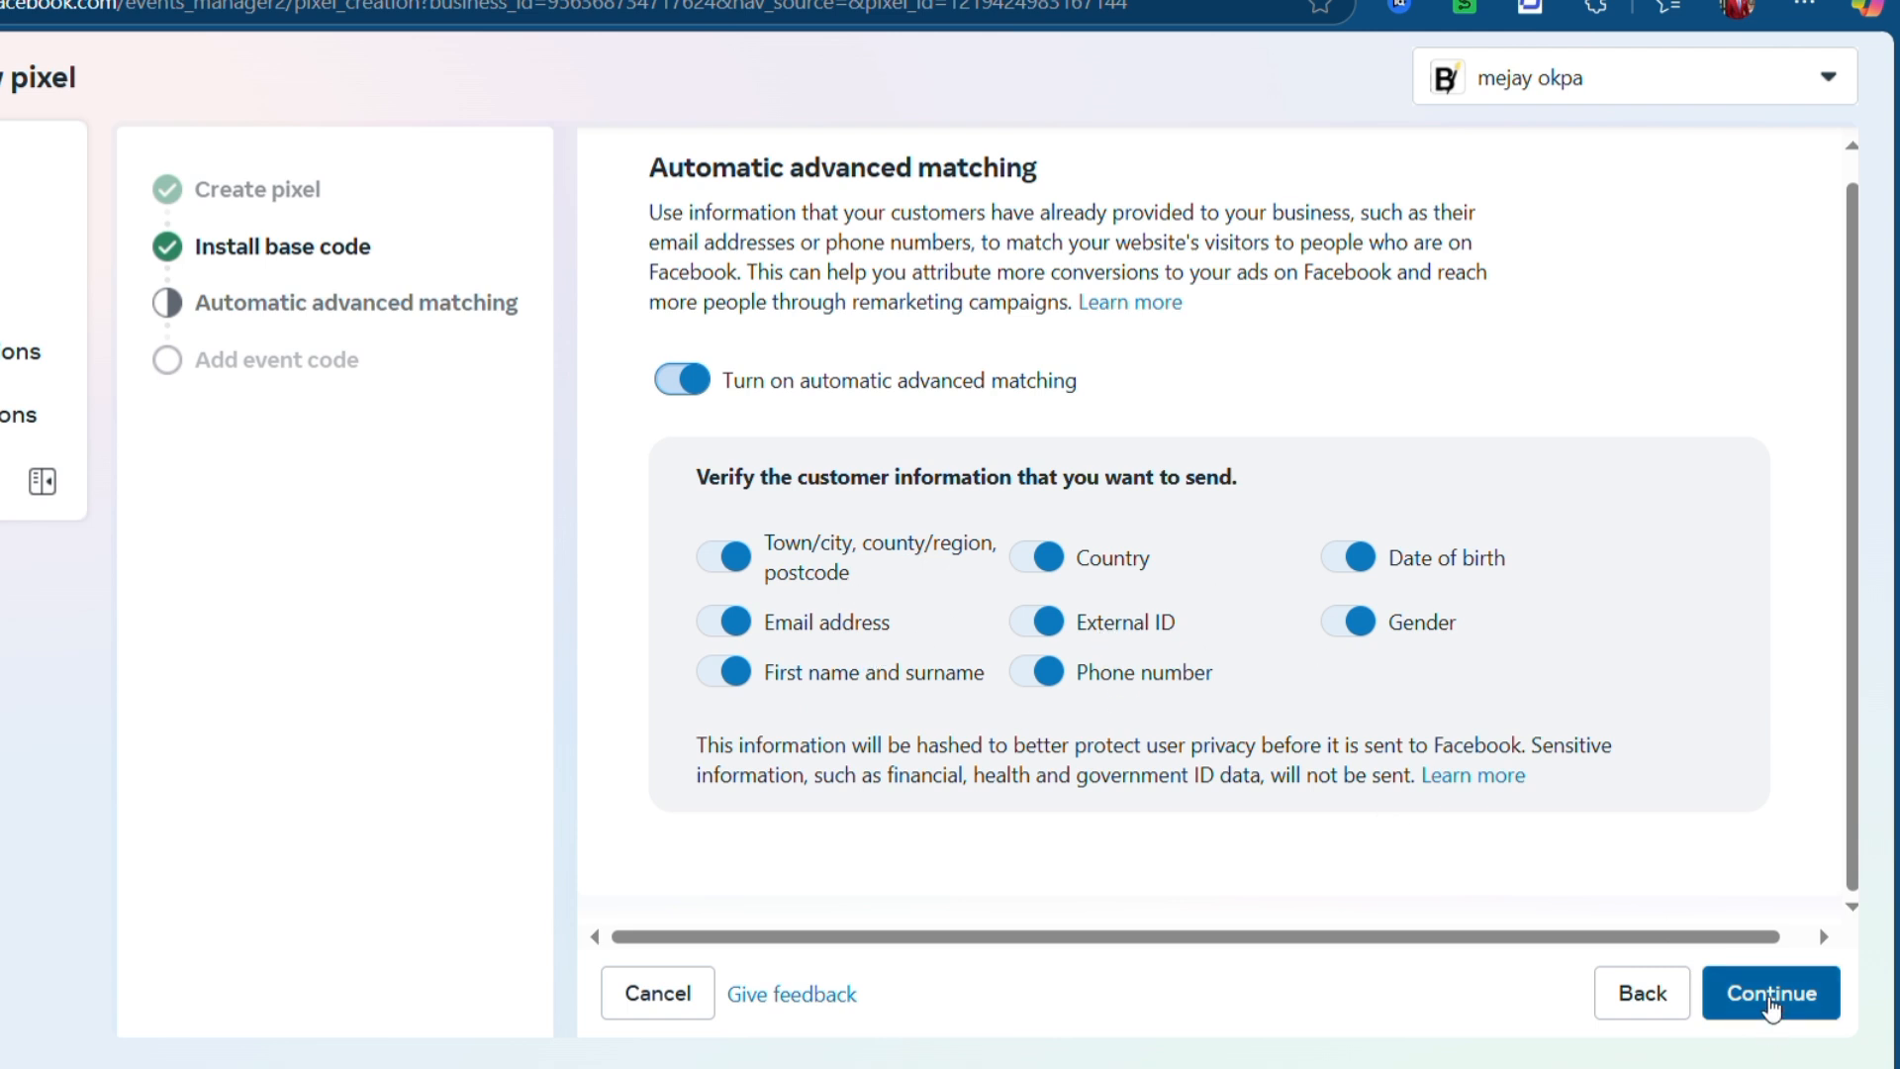
click(1769, 1001)
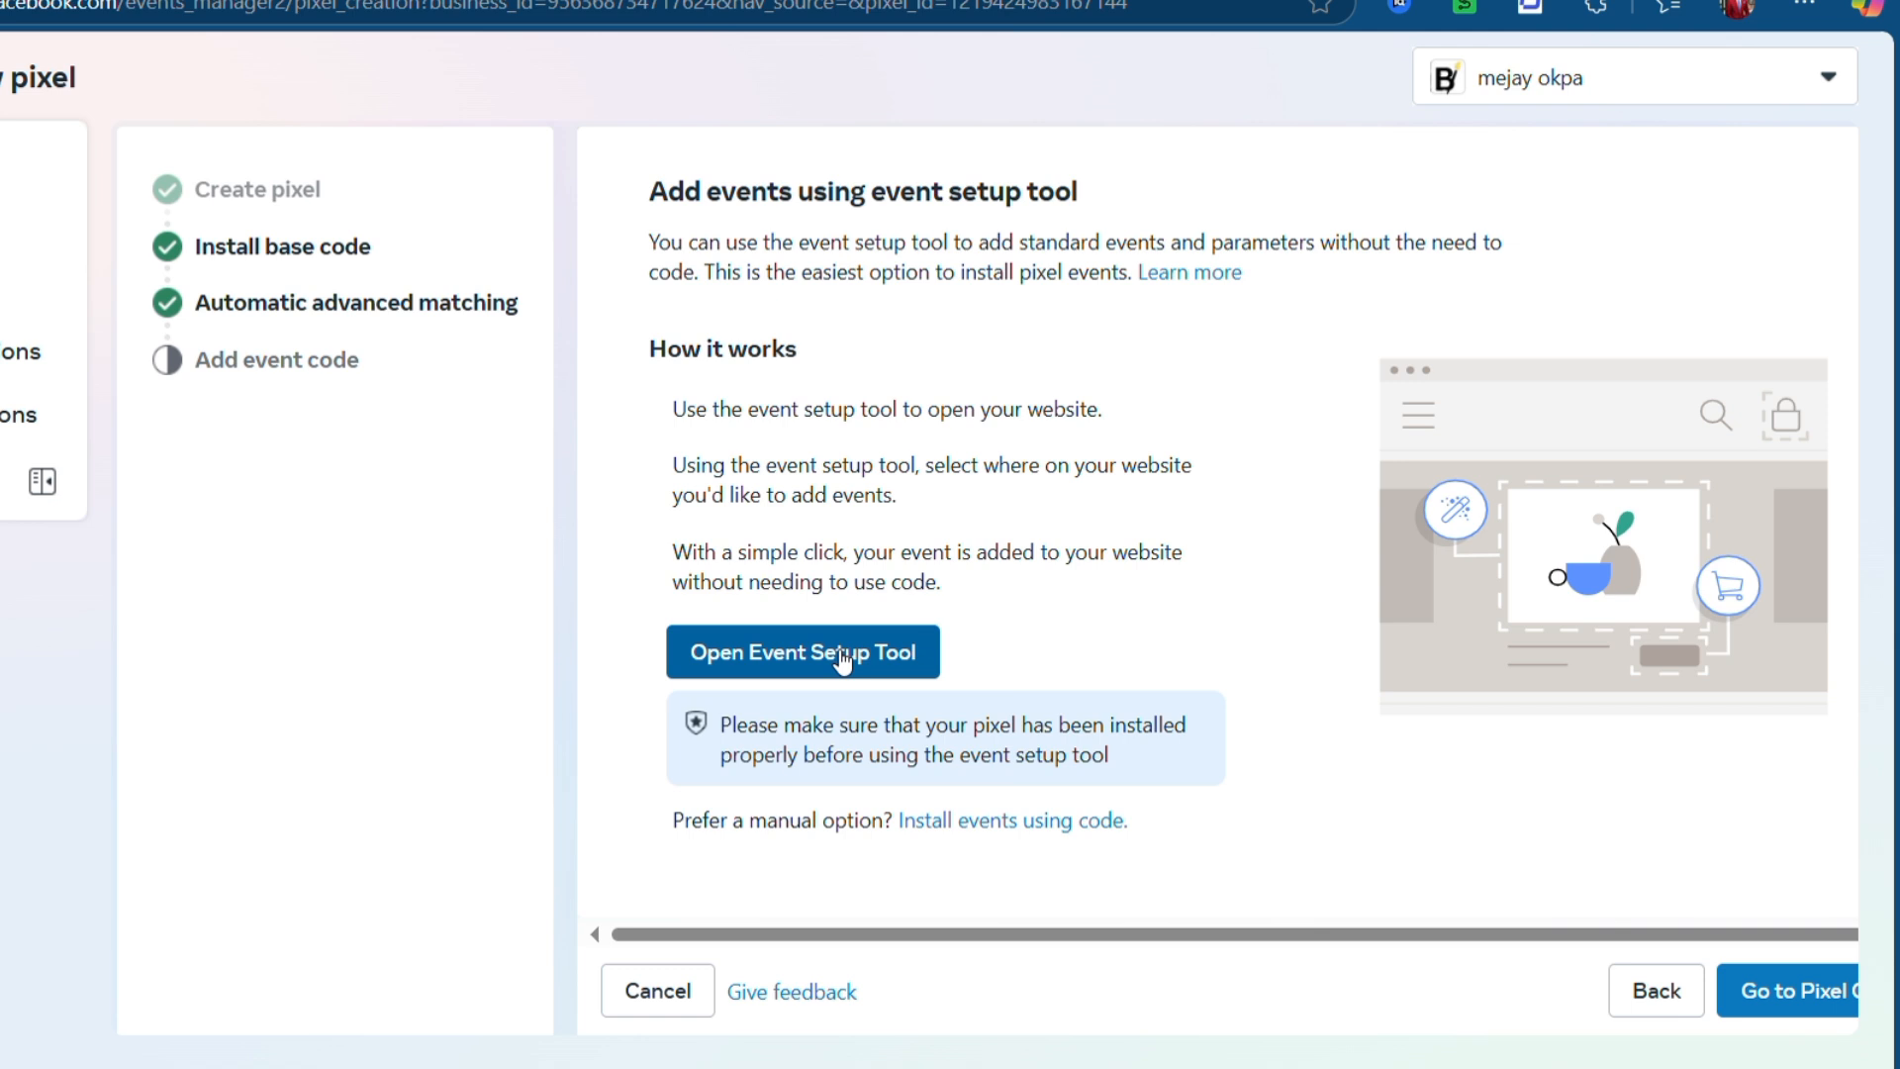
- Launch the Event Setup Tool's URL dialog, then return to the Elementor baby wrap page editor
click(774, 653)
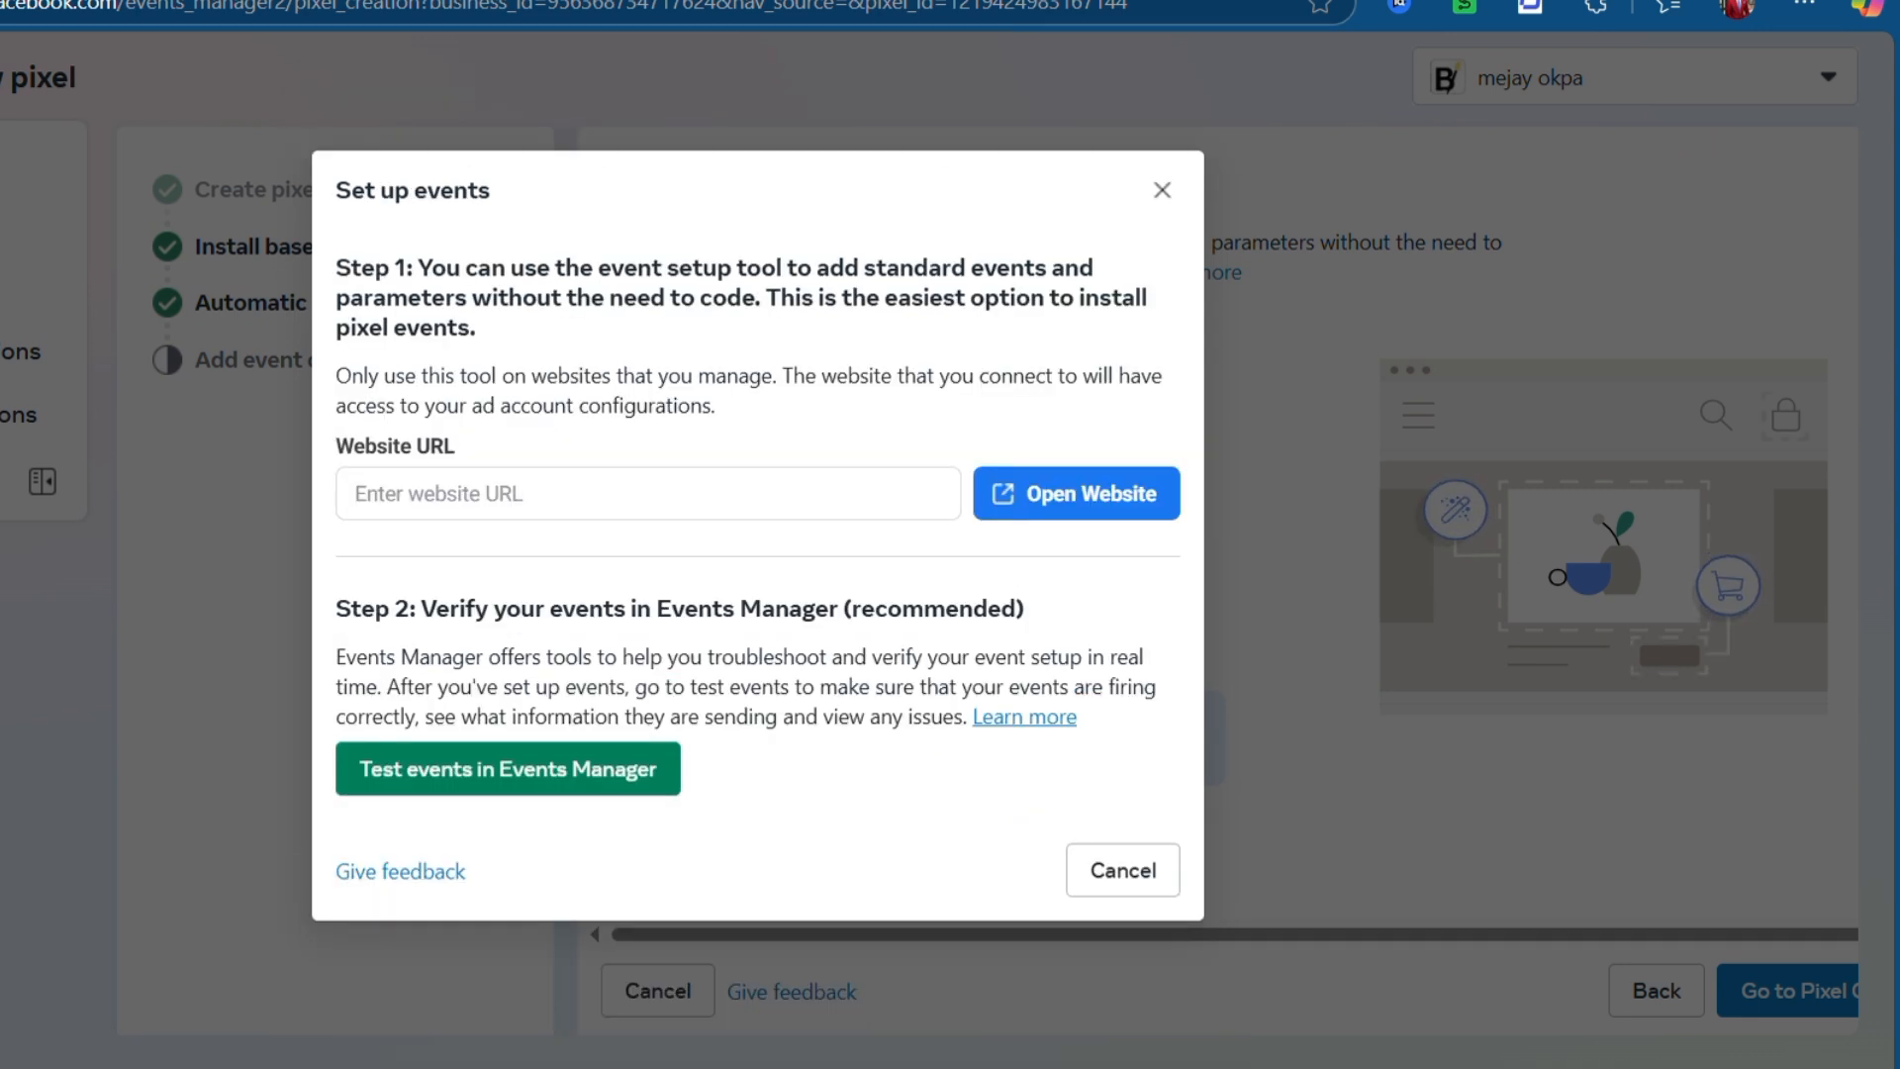
click(309, 1)
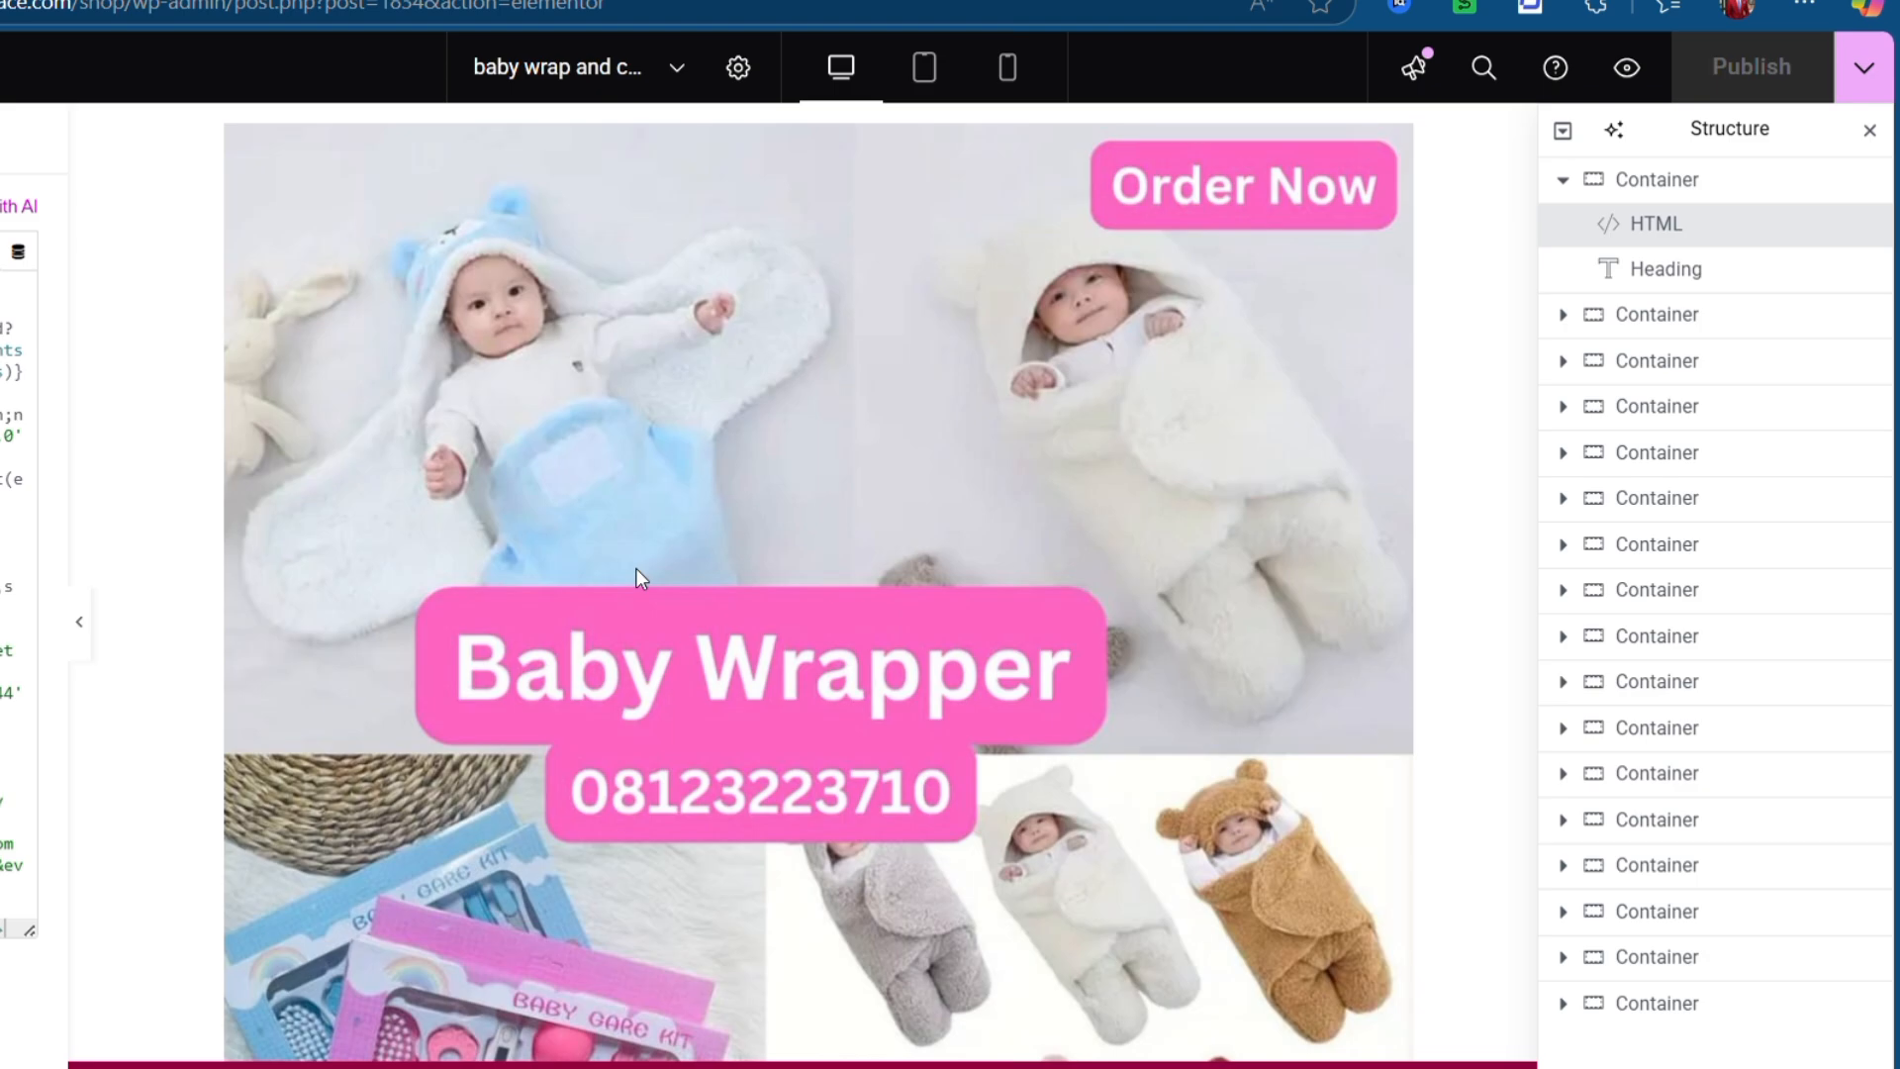
scroll(636, 568, down, 10)
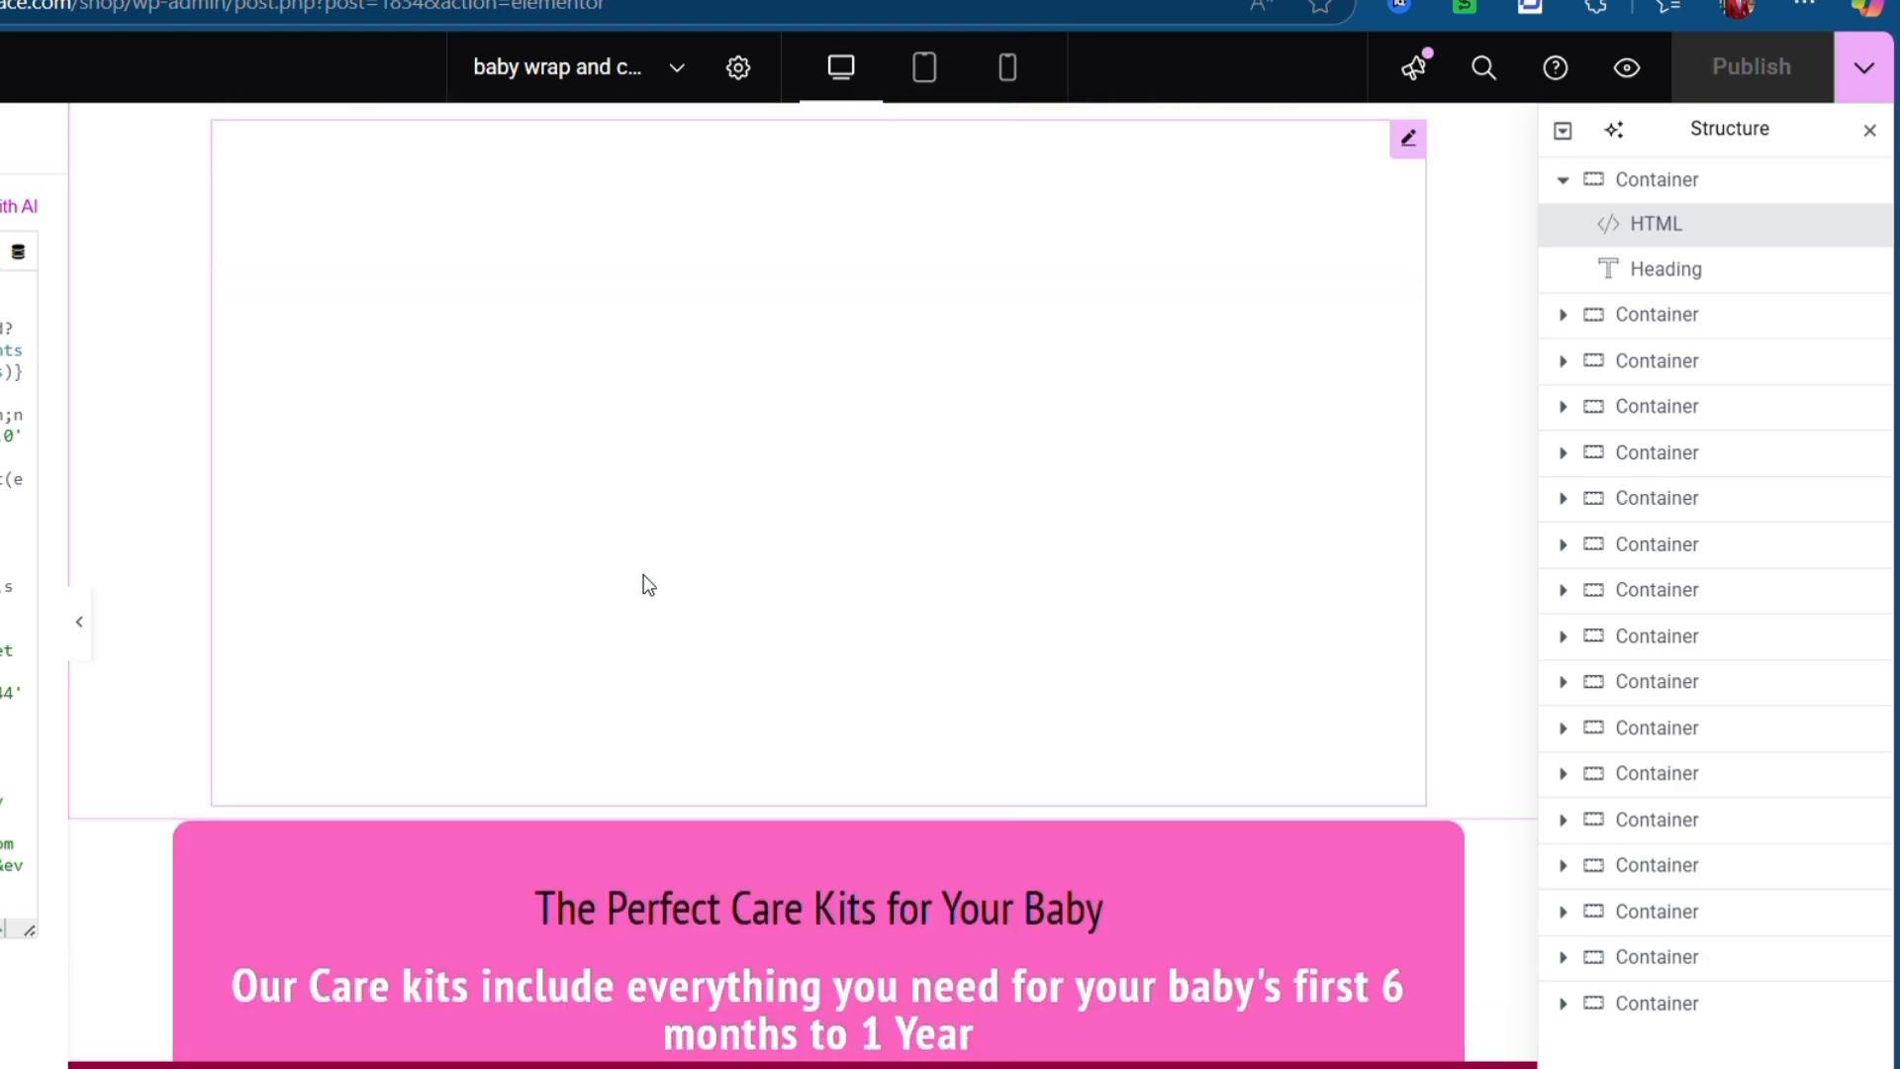
scroll(643, 572, down, 15)
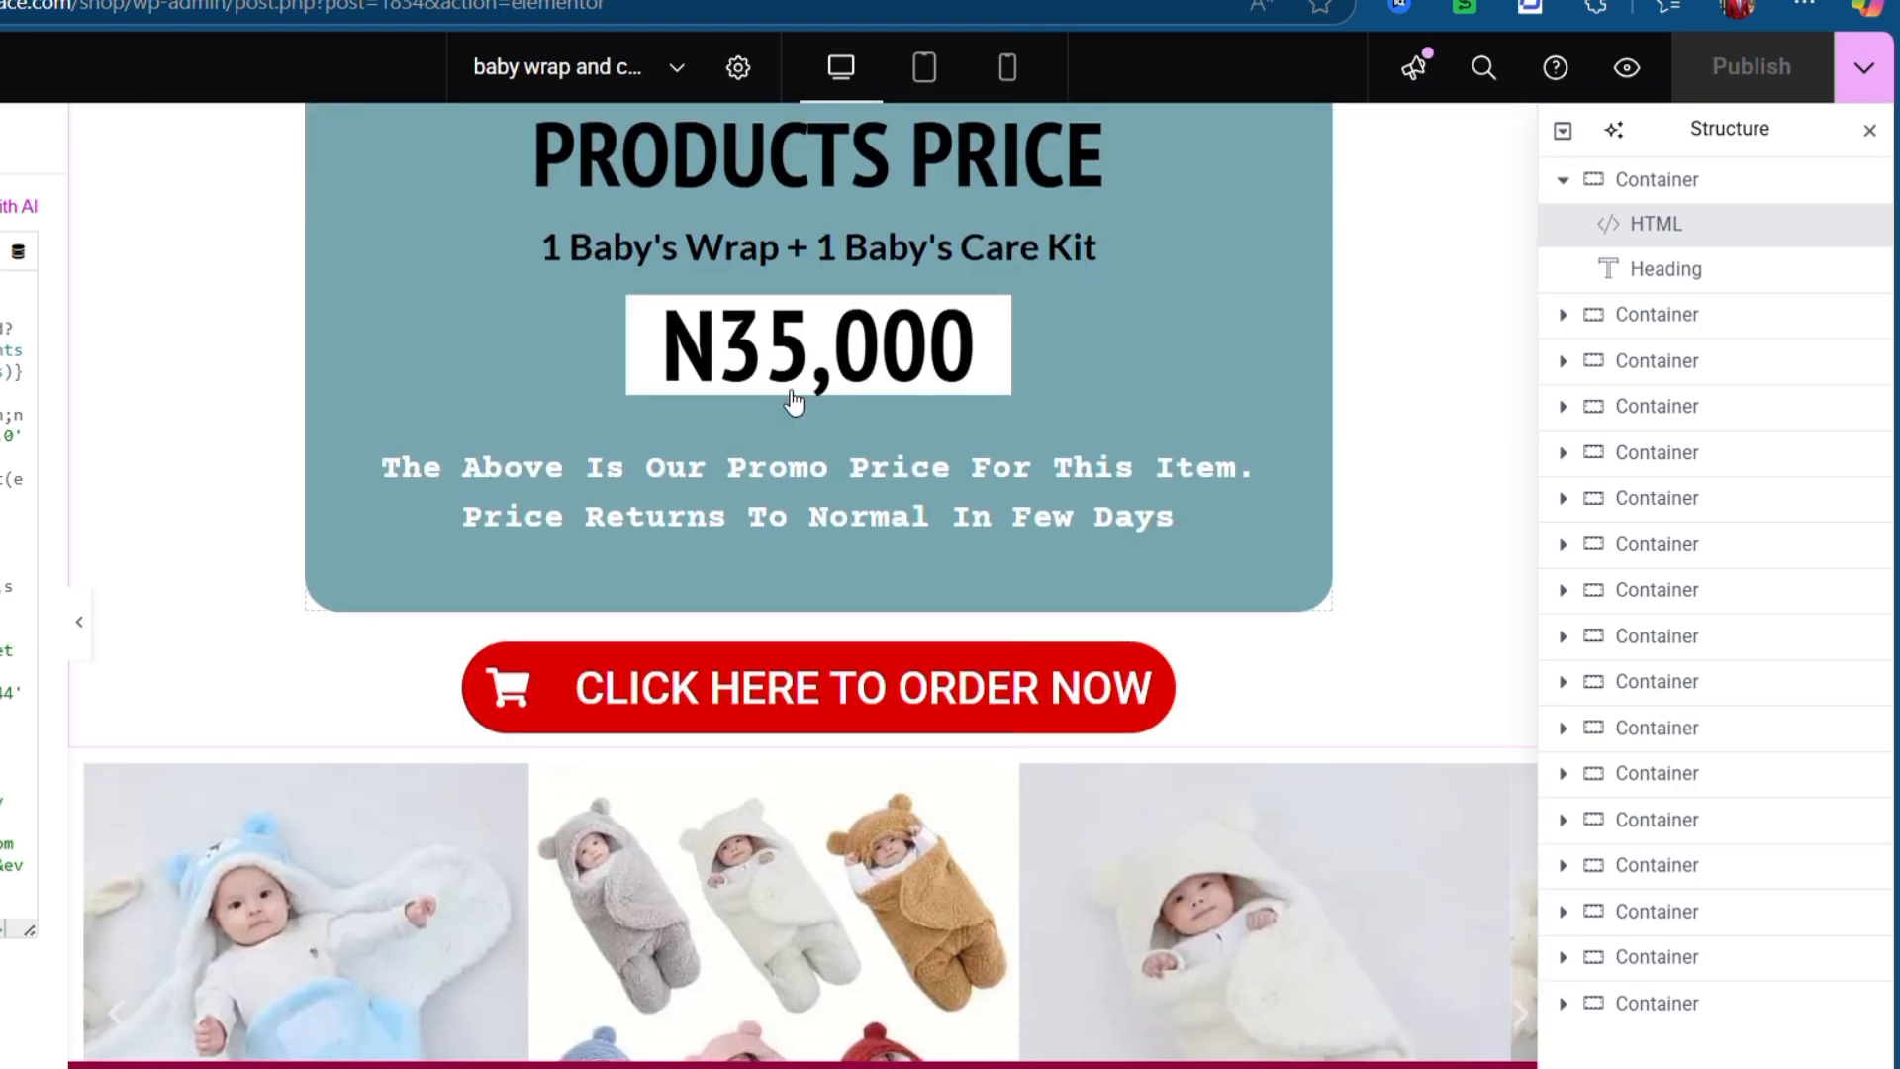
scroll(742, 409, down, 3)
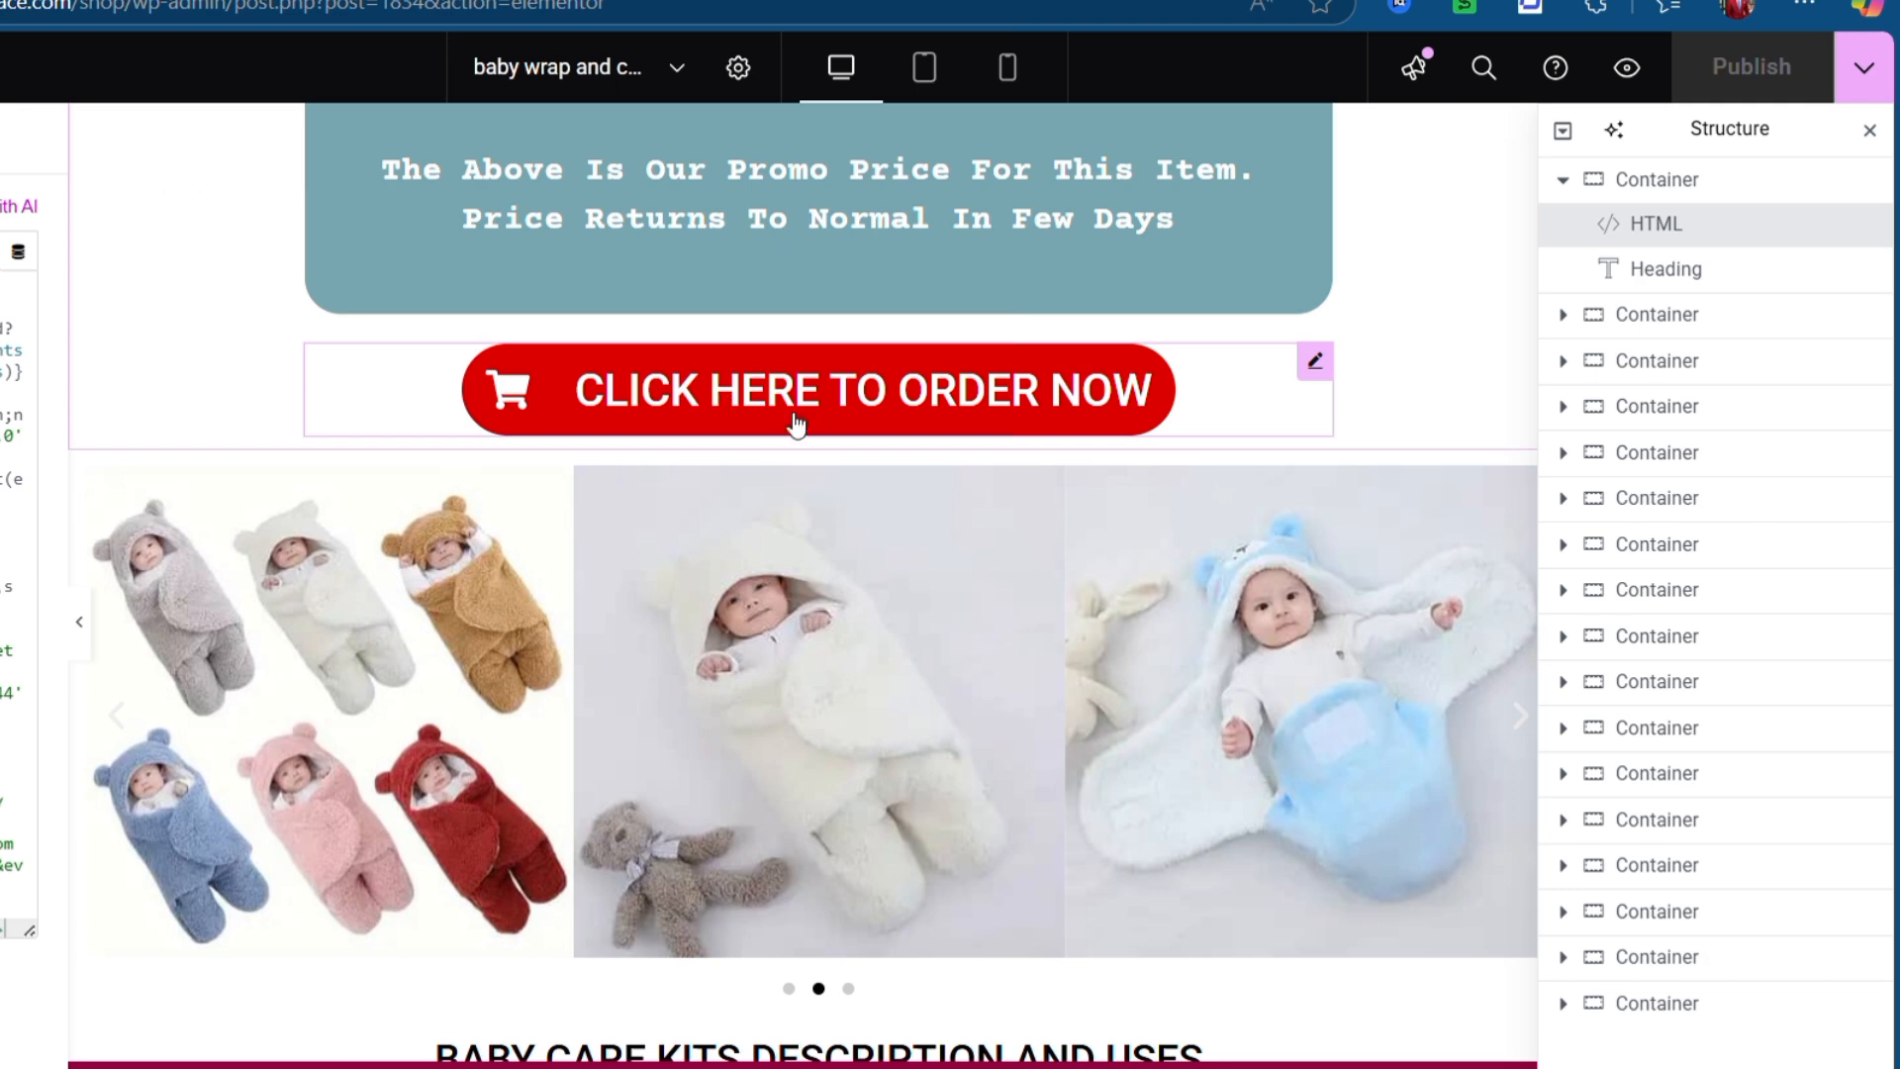
scroll(811, 496, down, 15)
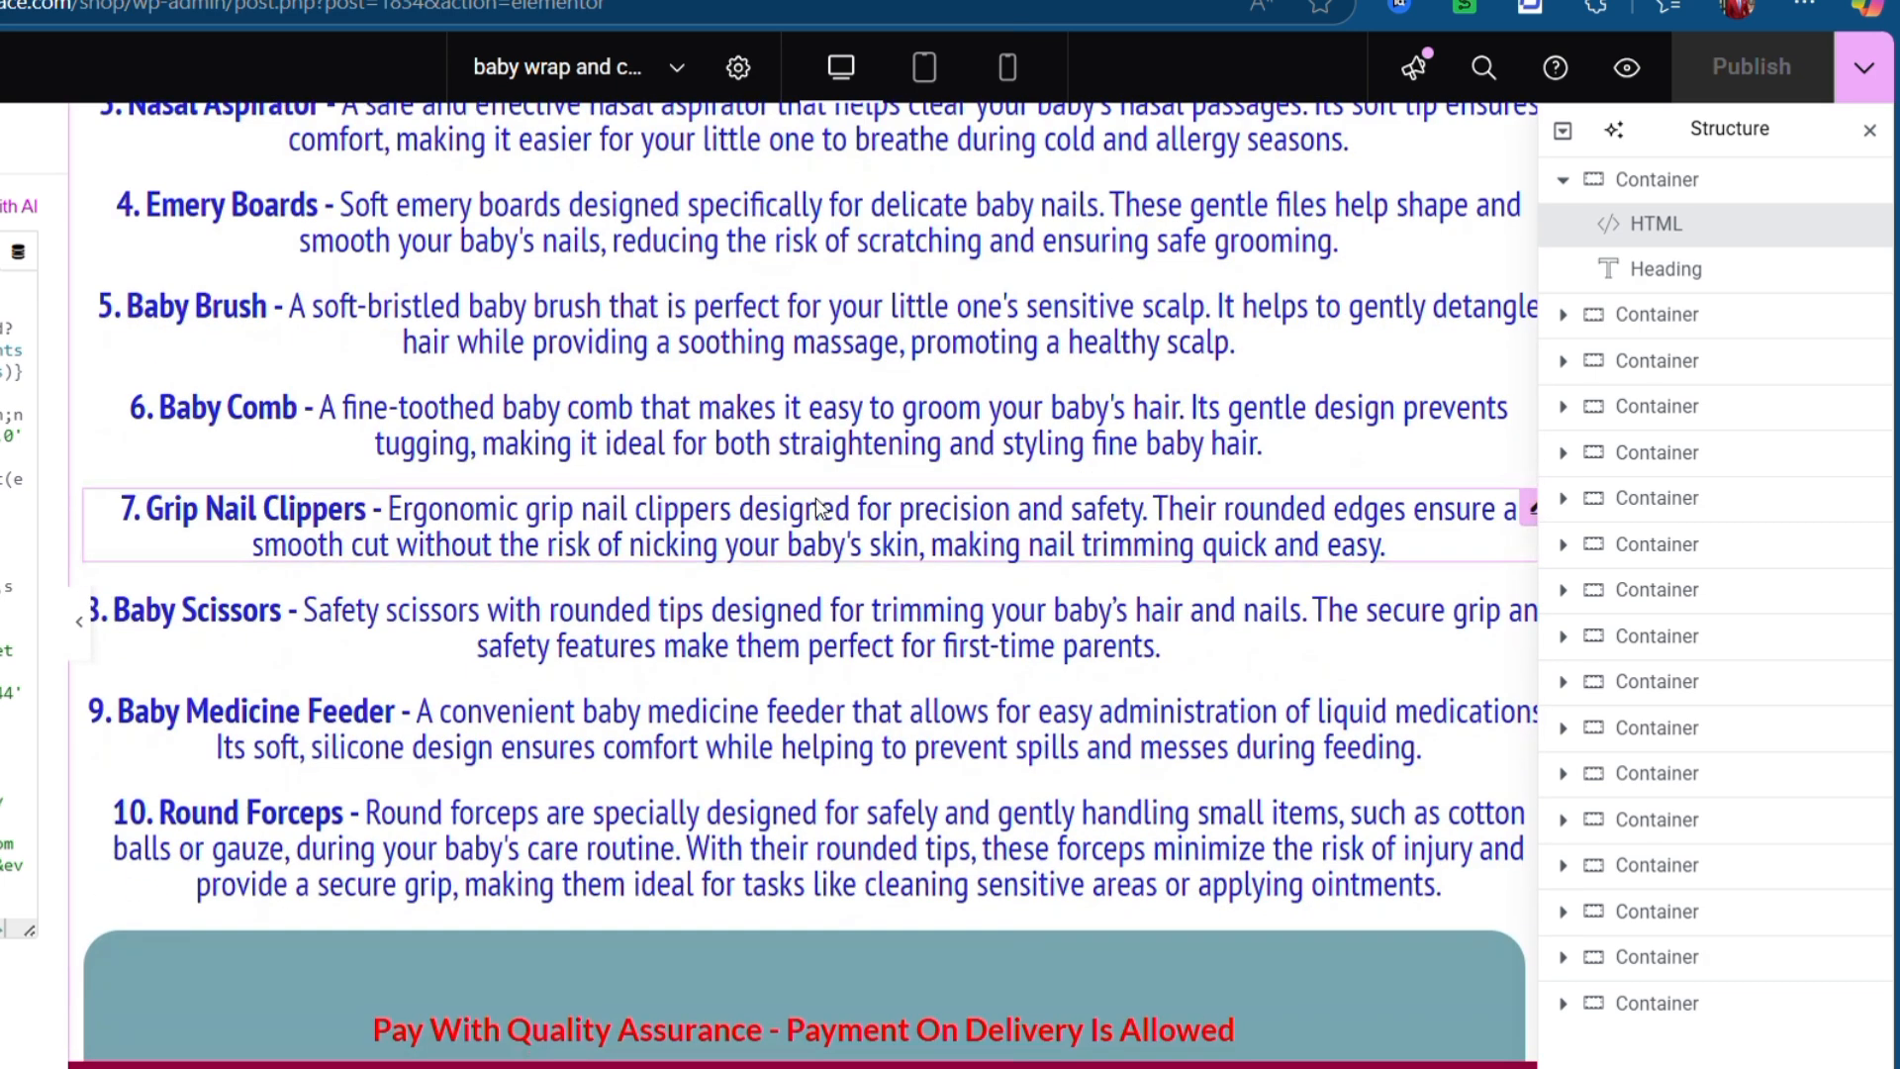
scroll(815, 496, down, 15)
scroll(814, 495, down, 6)
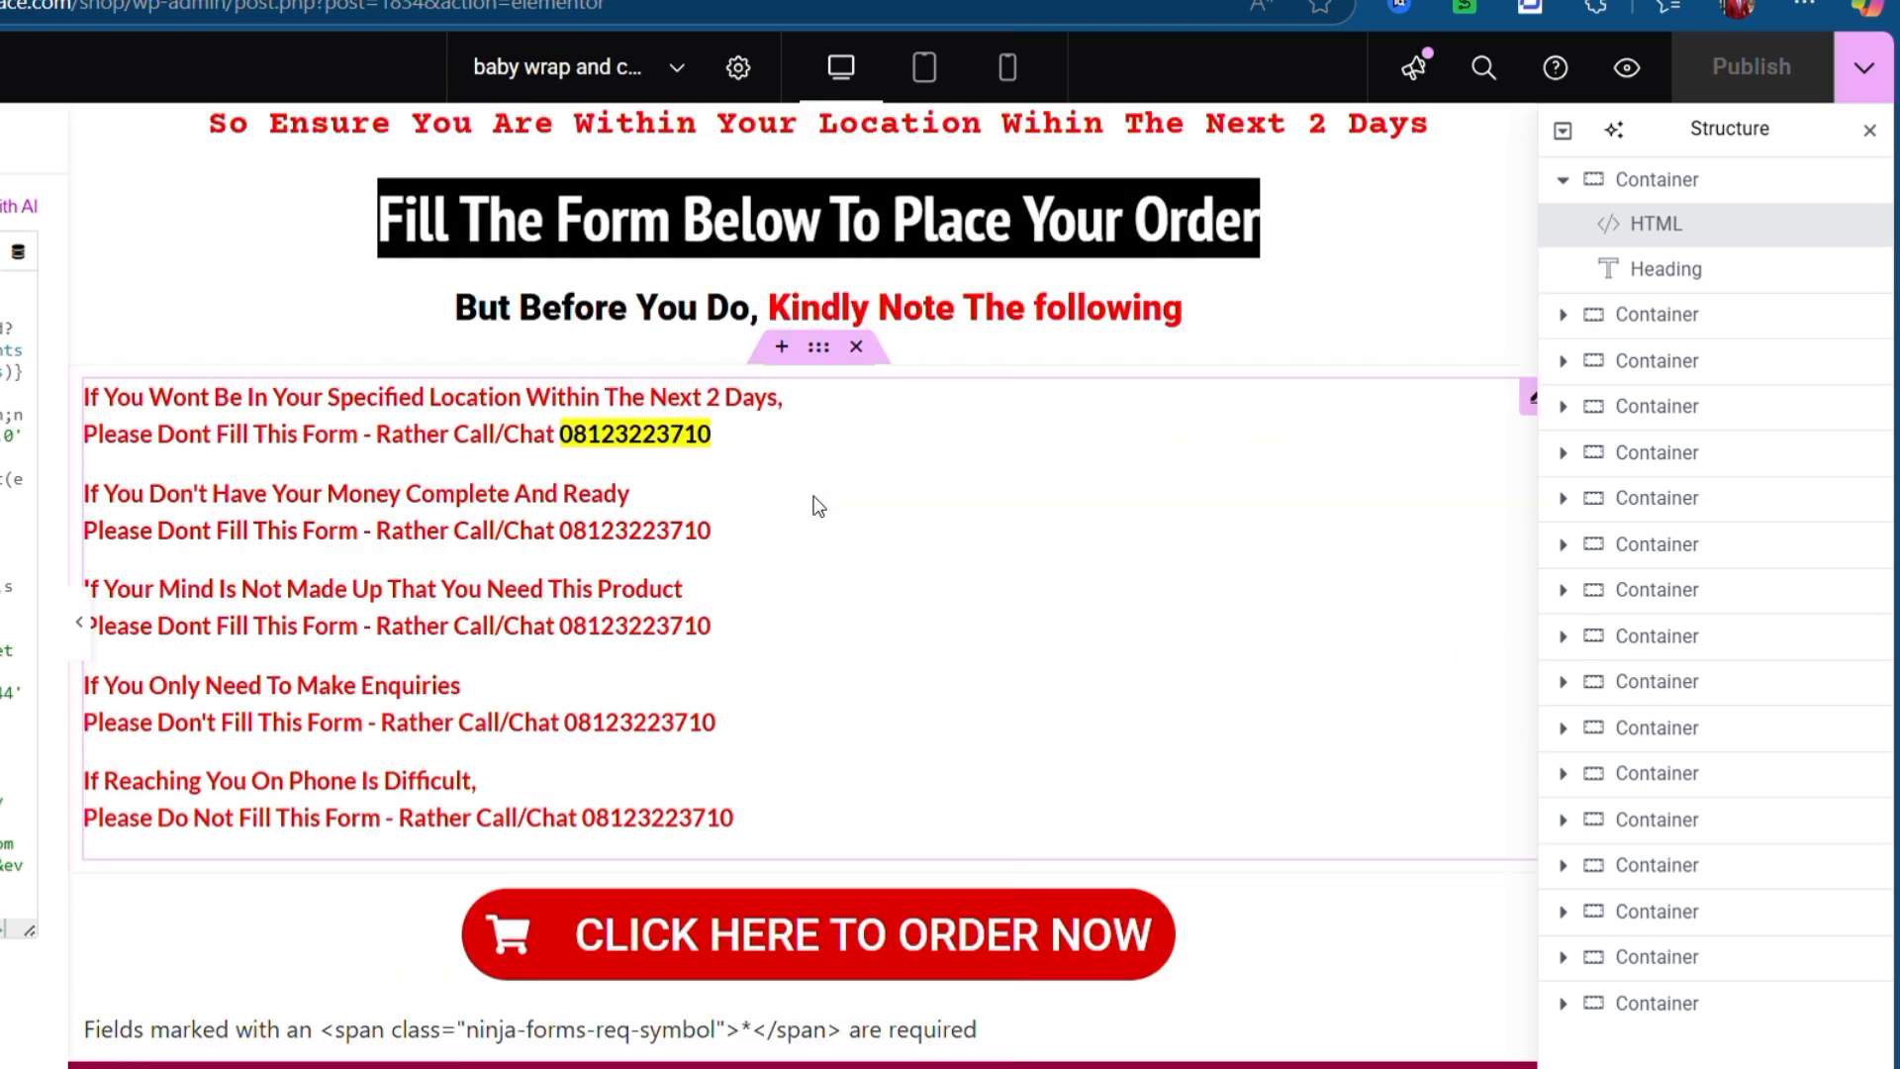
scroll(723, 359, down, 6)
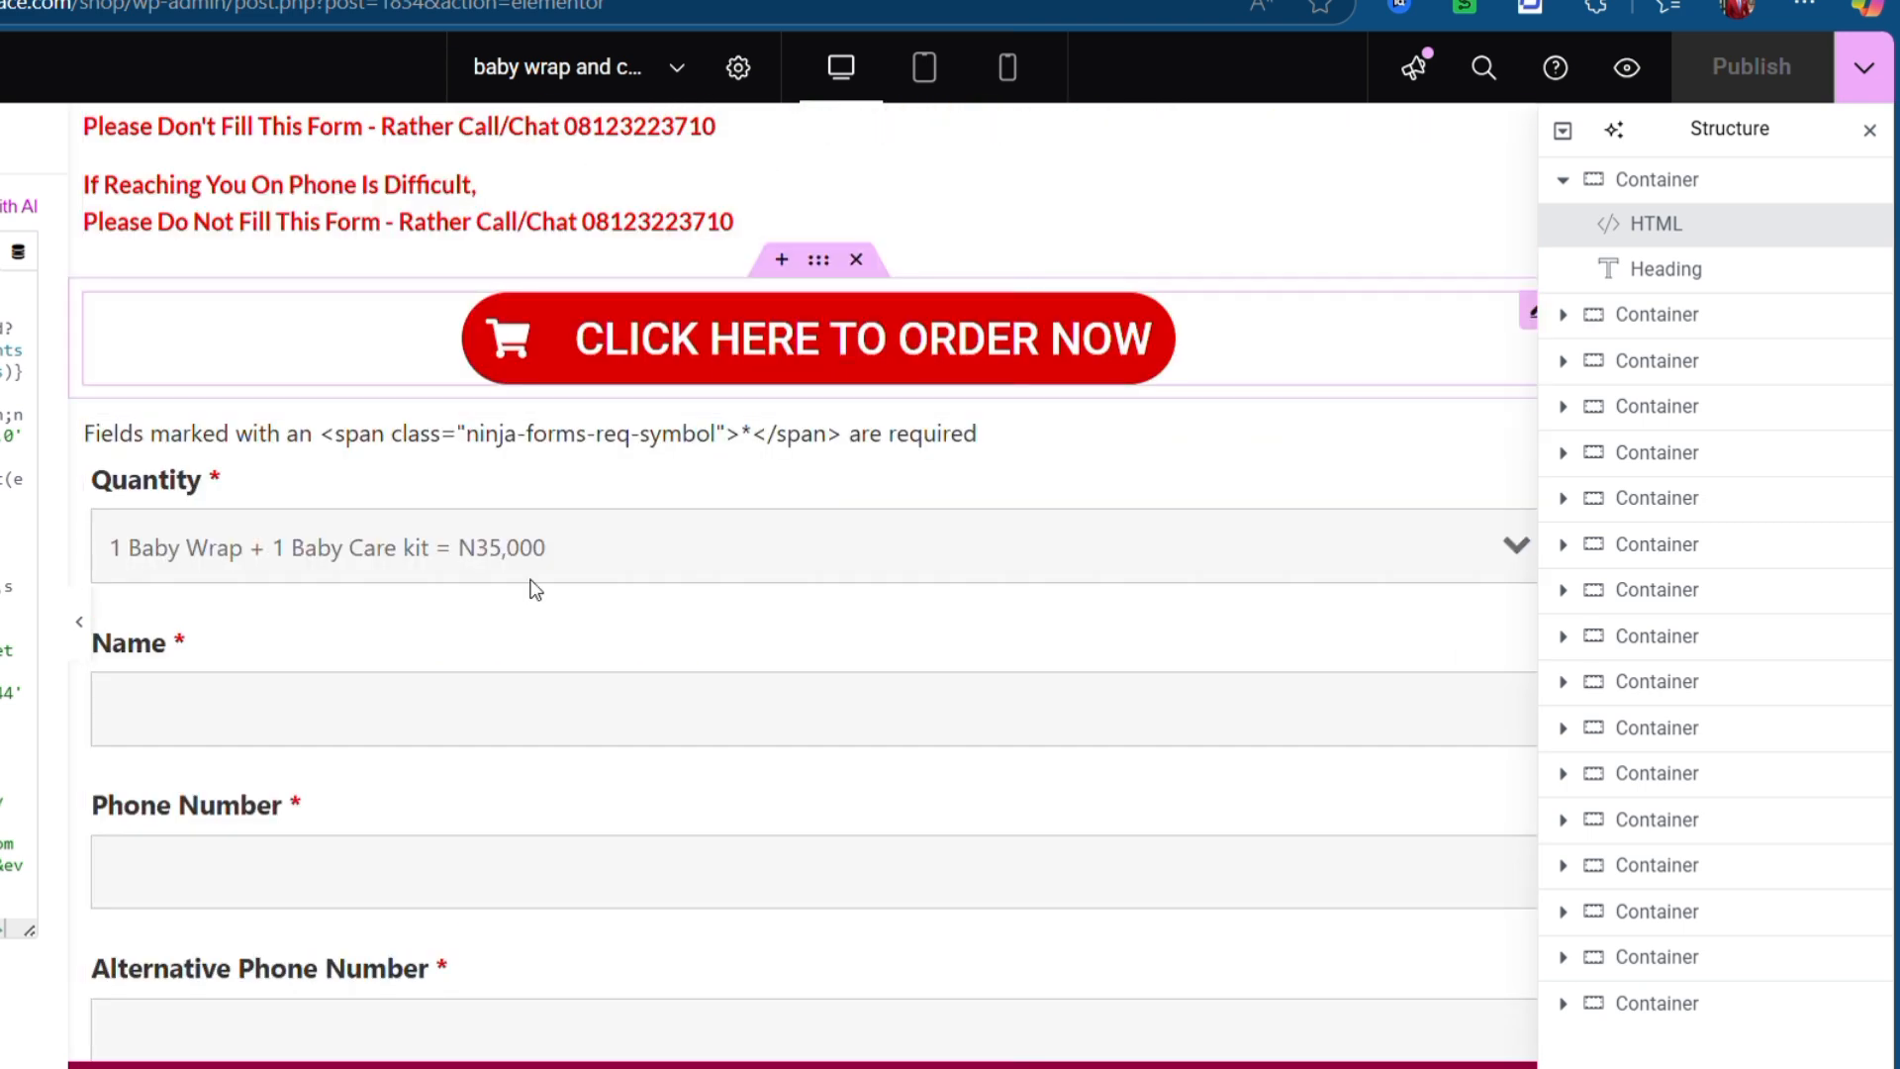
scroll(533, 585, down, 6)
scroll(143, 655, down, 1)
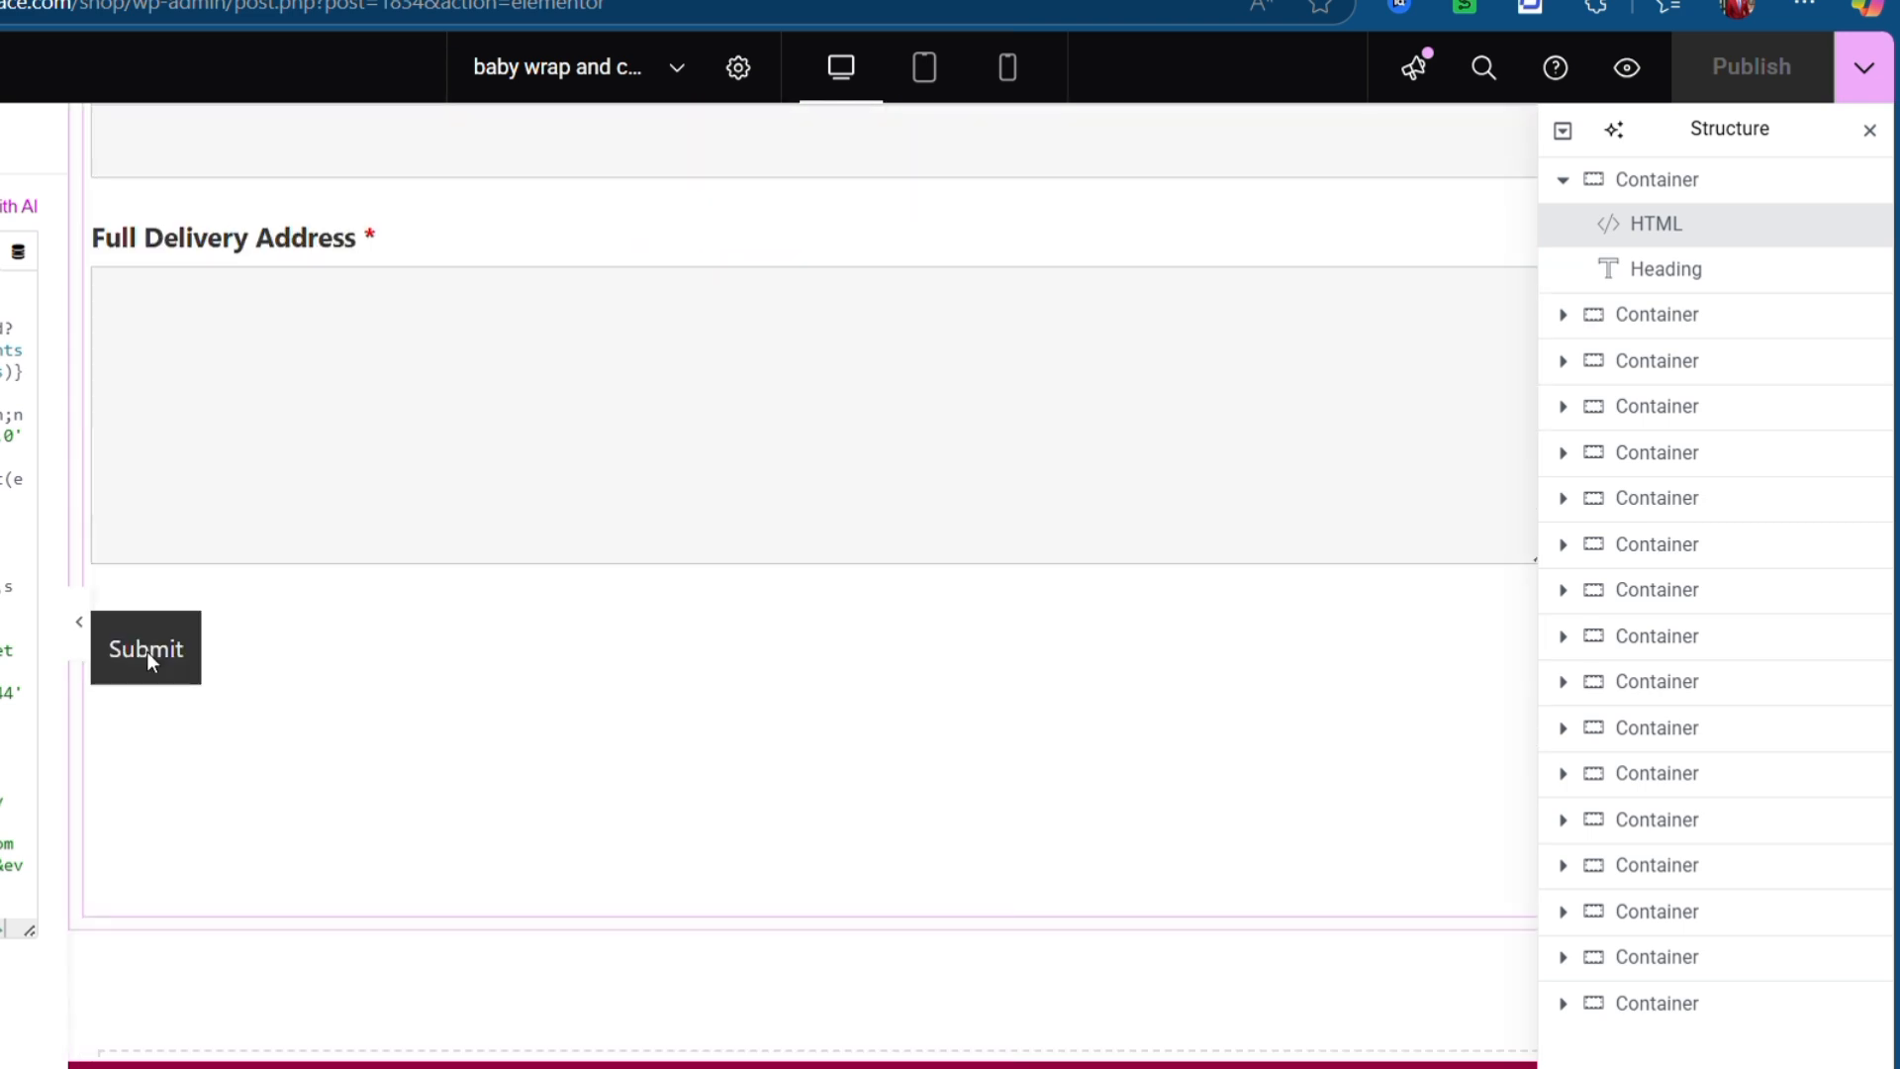
scroll(284, 300, up, 7)
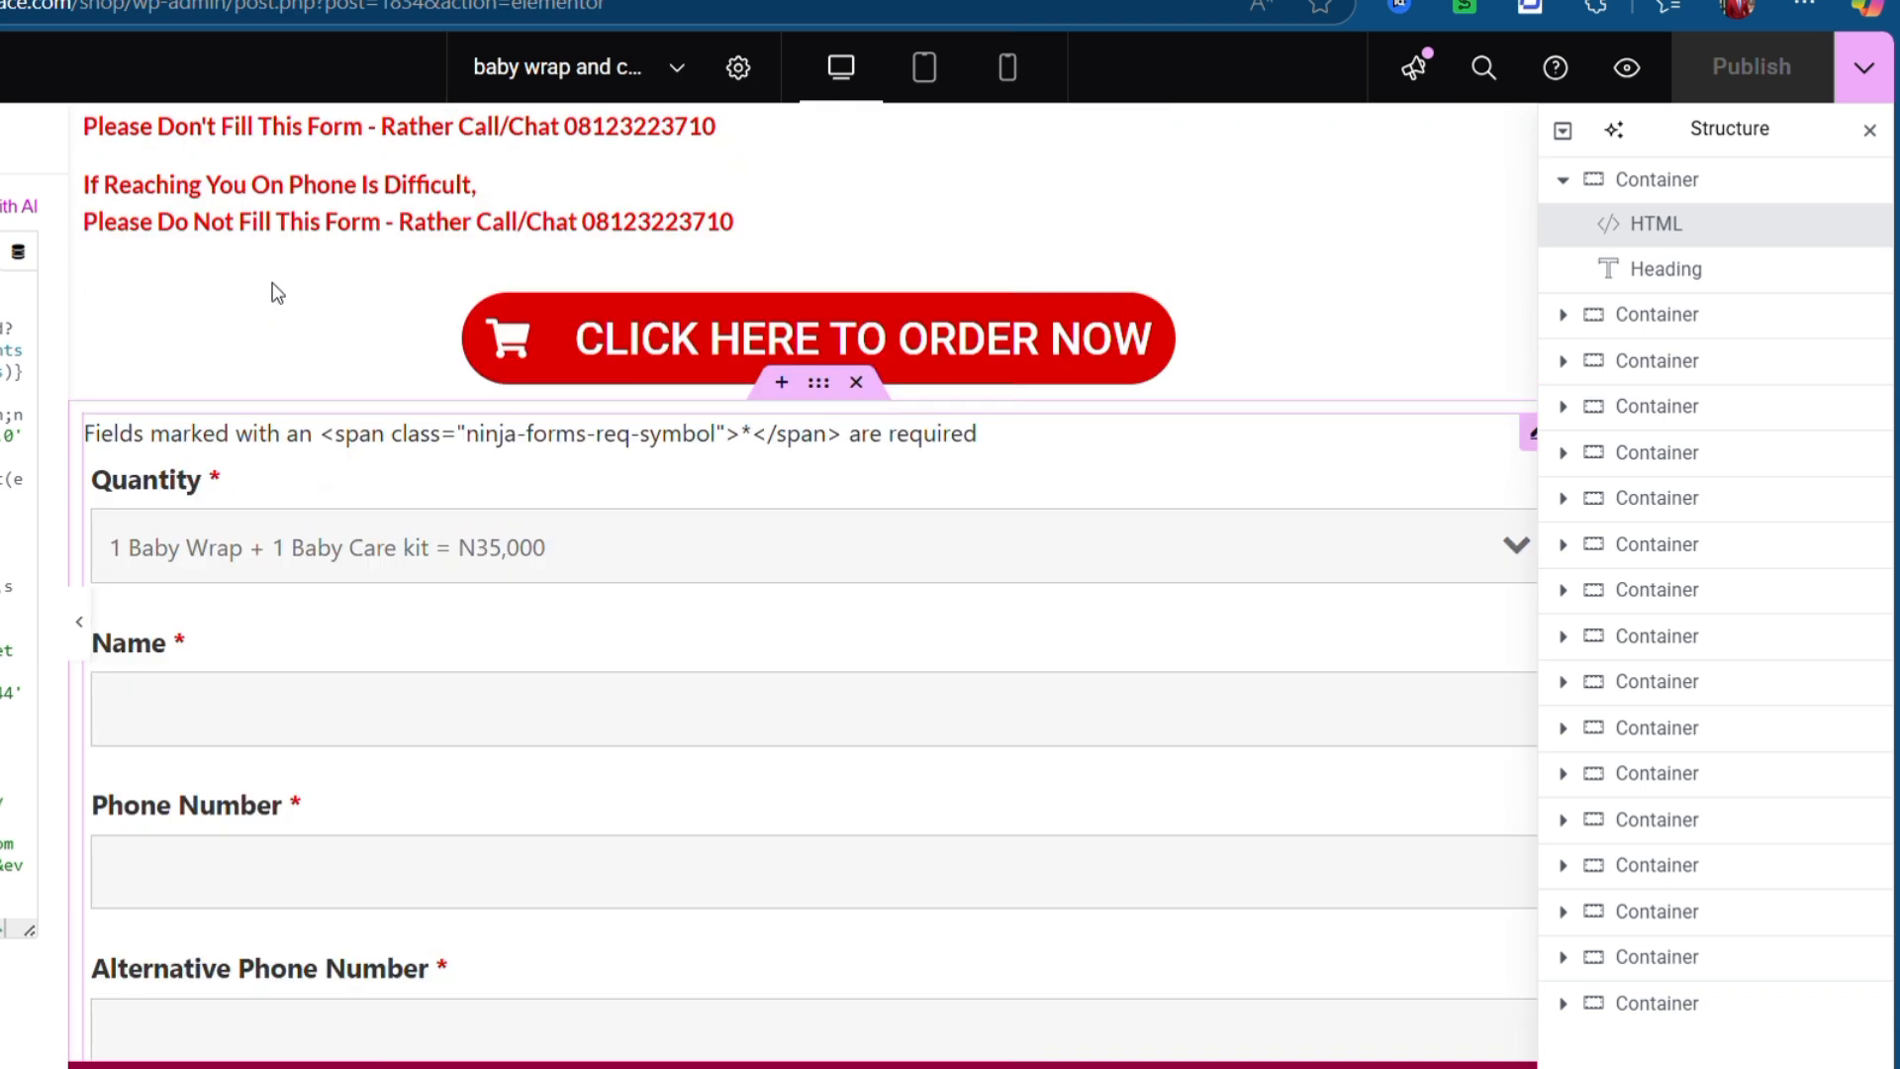
scroll(277, 293, down, 3)
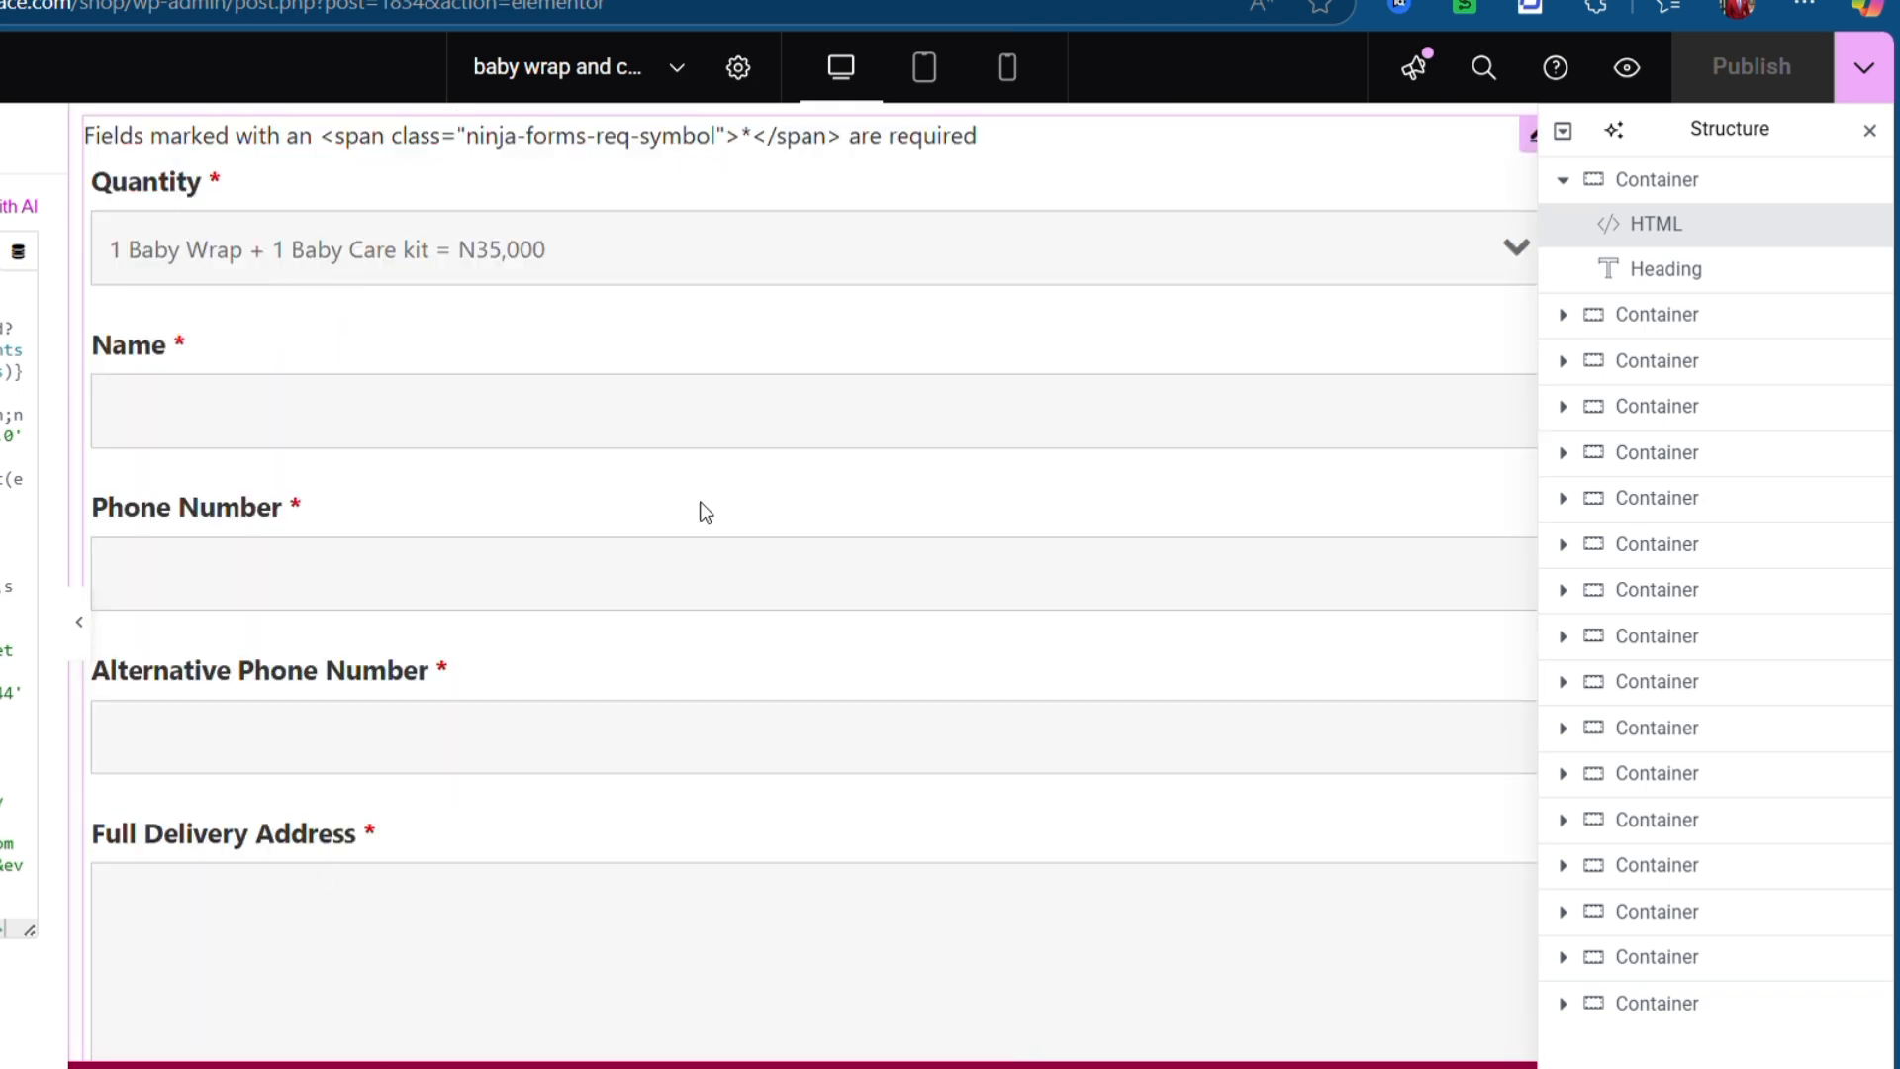
scroll(145, 789, down, 6)
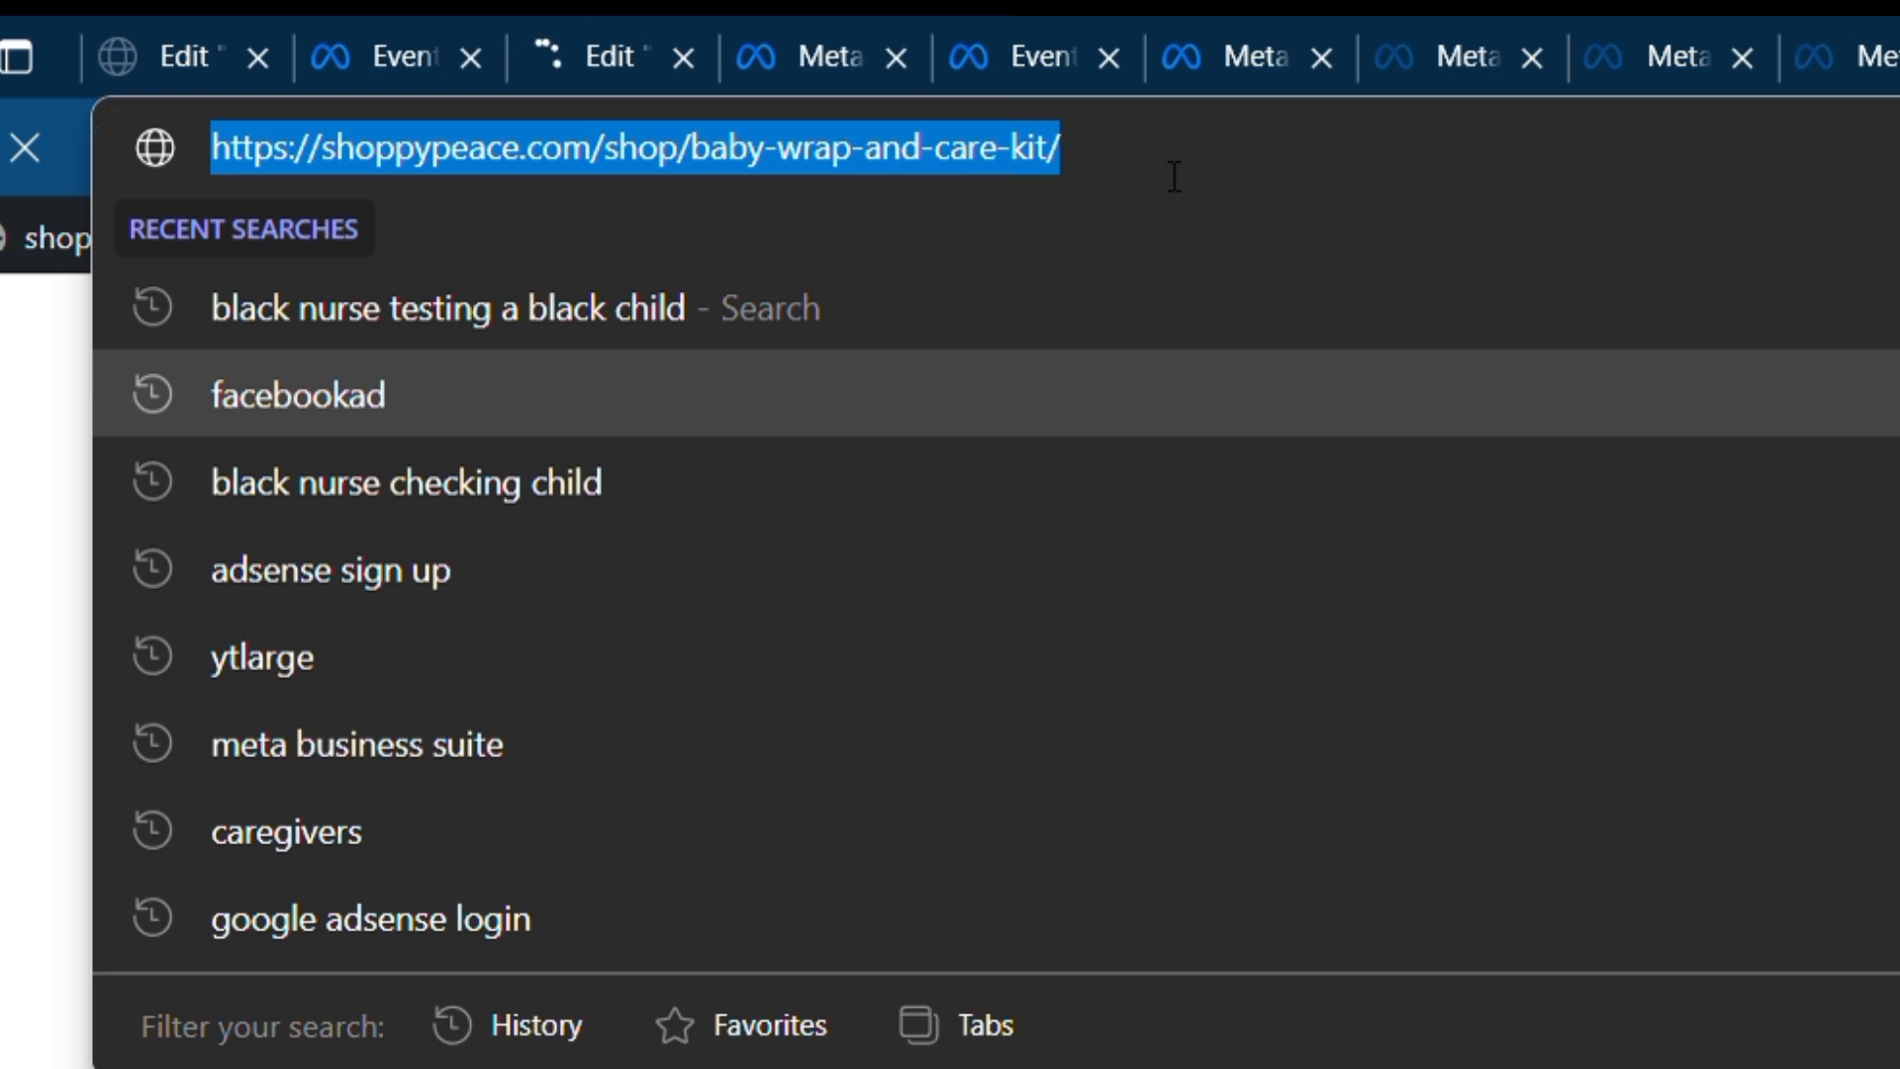
- Select the landing page's full web address in the Edge address bar
click(1175, 176)
key(ctrl+a)
key(ctrl+c)
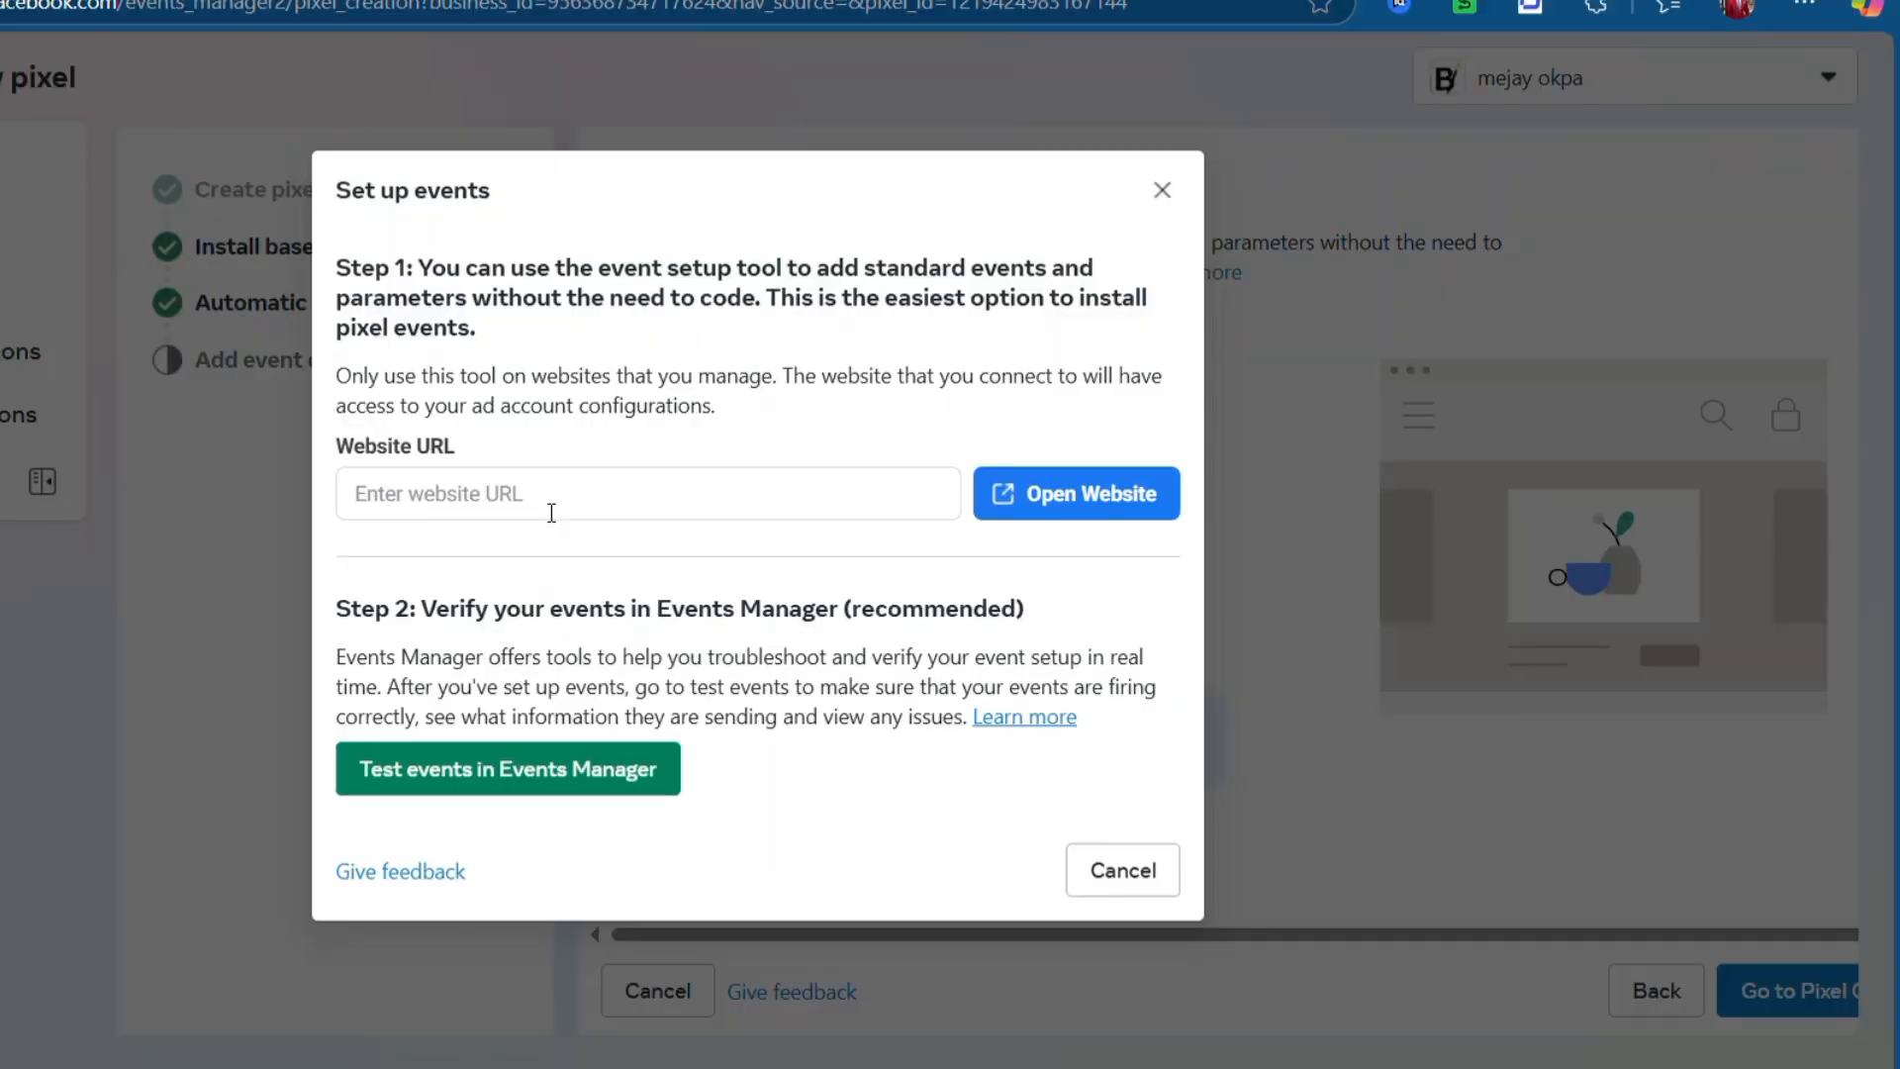
- Paste the shoppypeace.com product page URL as the Website URL and open the site
click(551, 510)
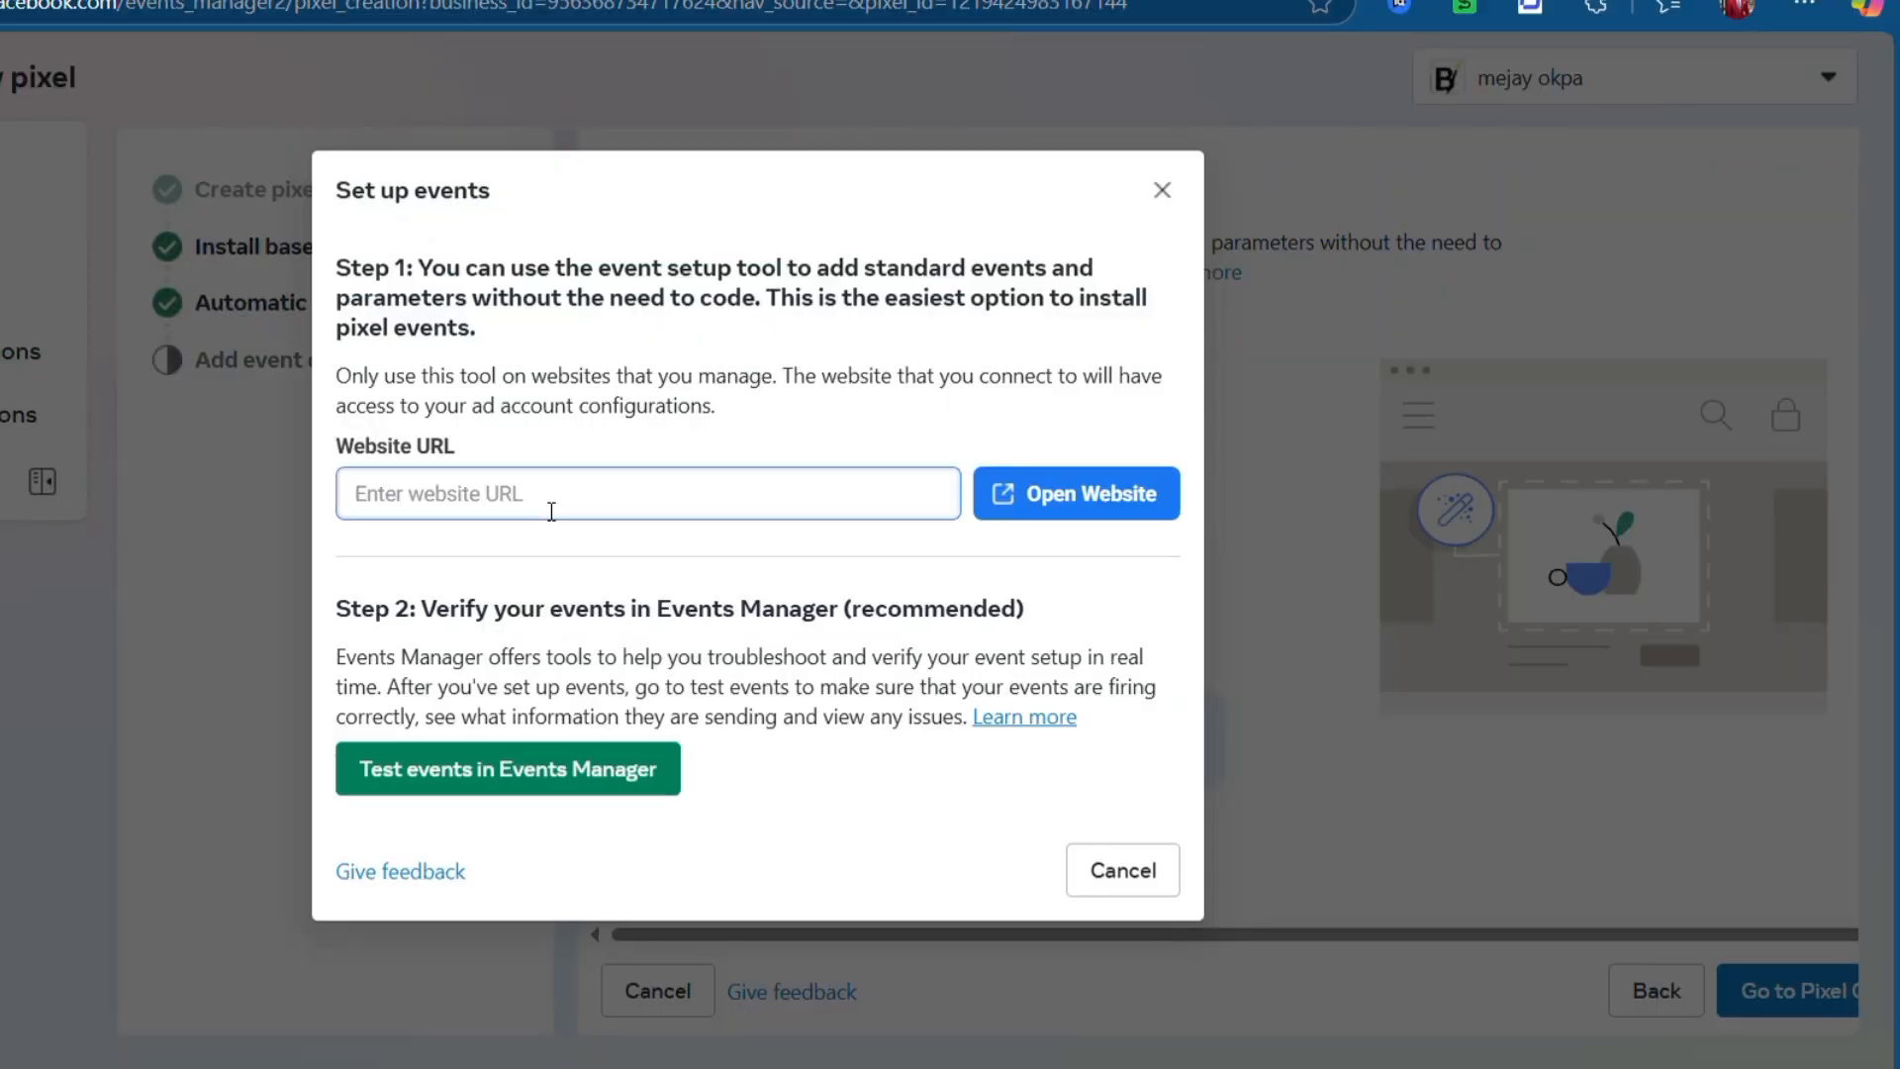
key(ctrl+v)
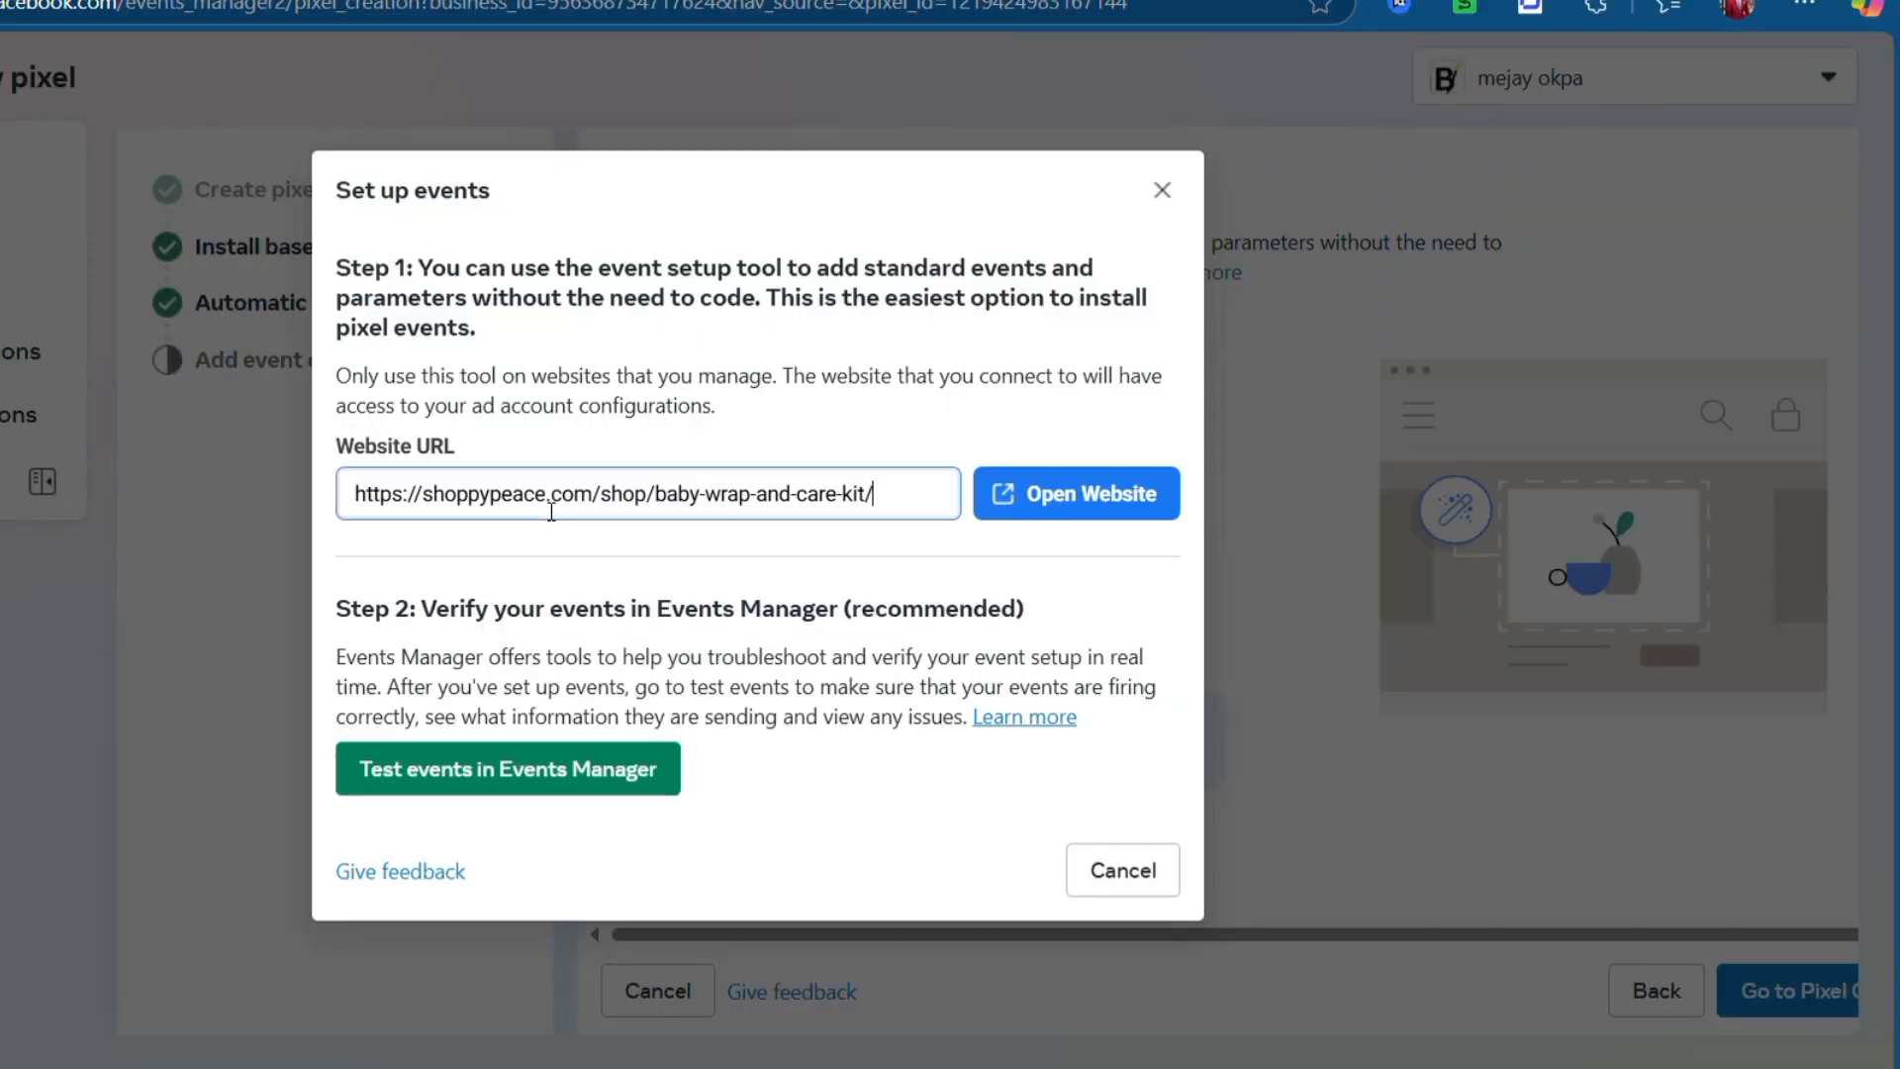
click(1076, 511)
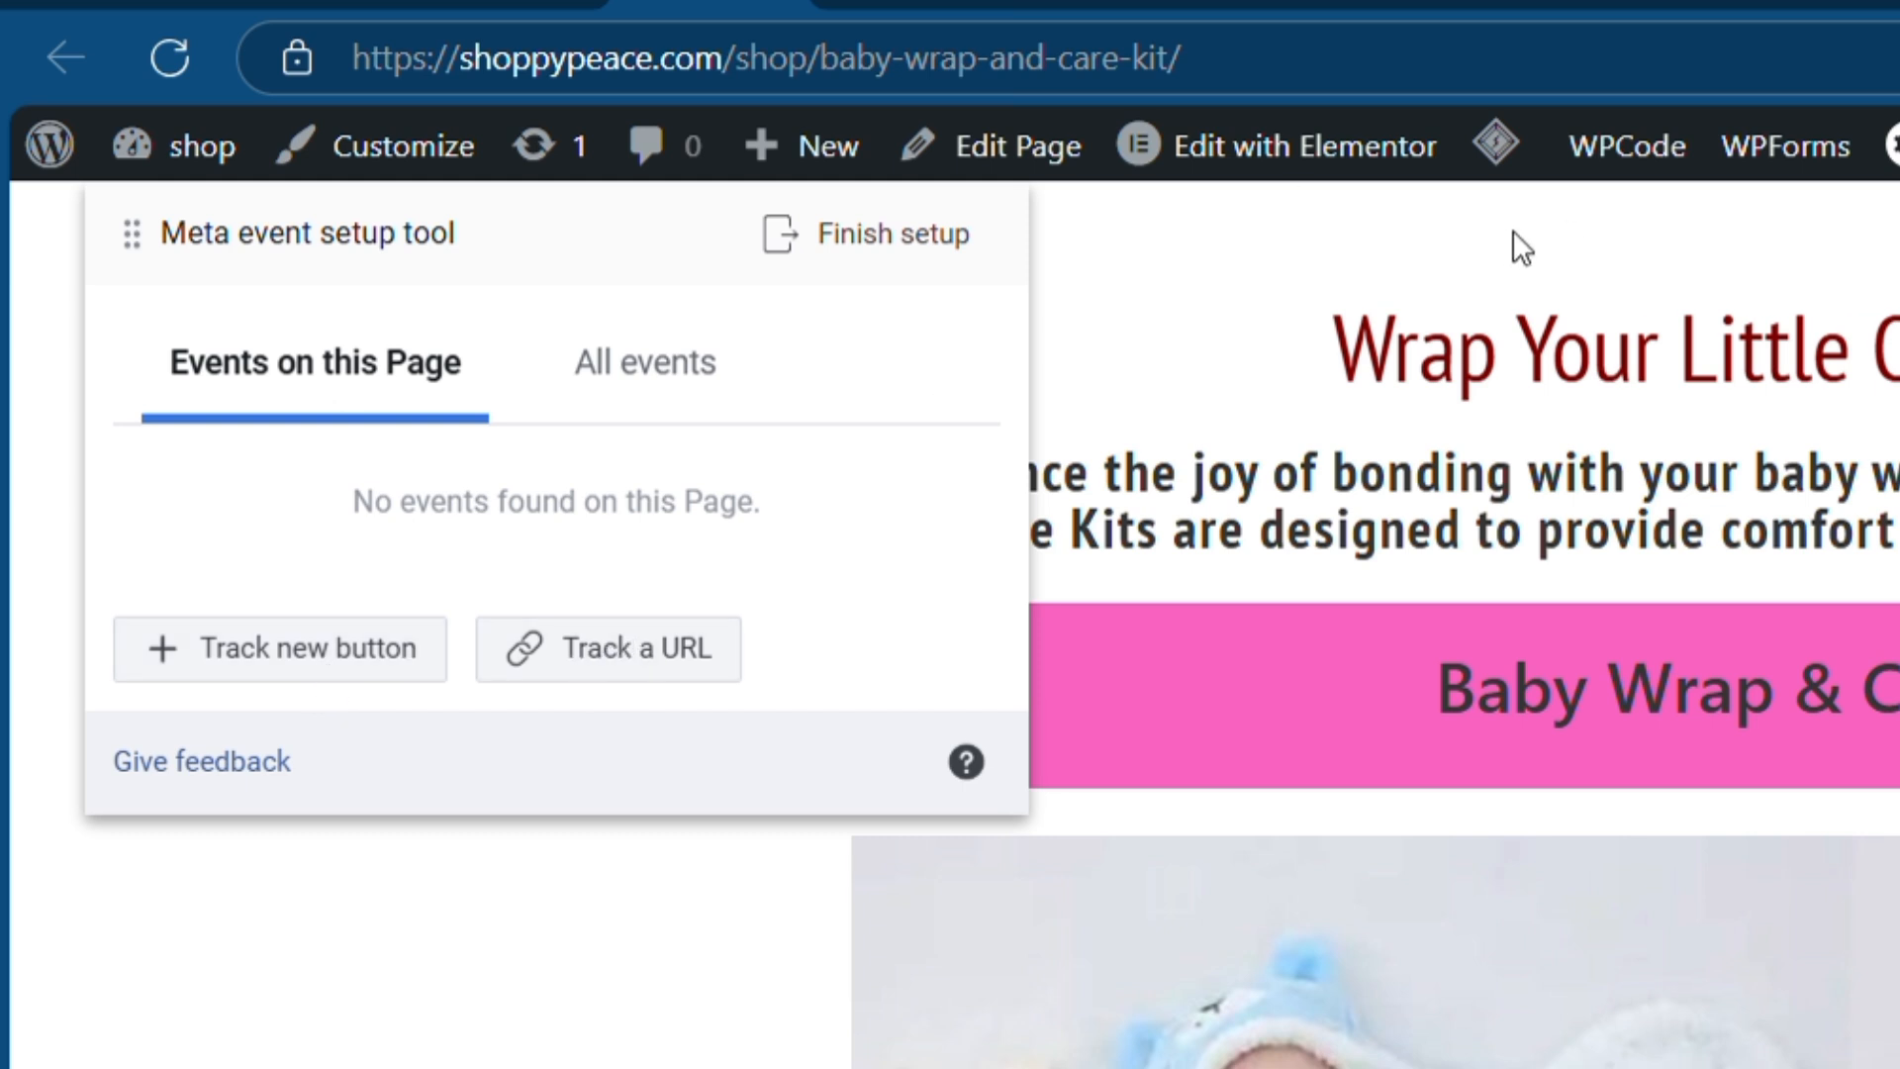
- Start tracking a new button and scroll the product page to the order form's Submit button
click(315, 661)
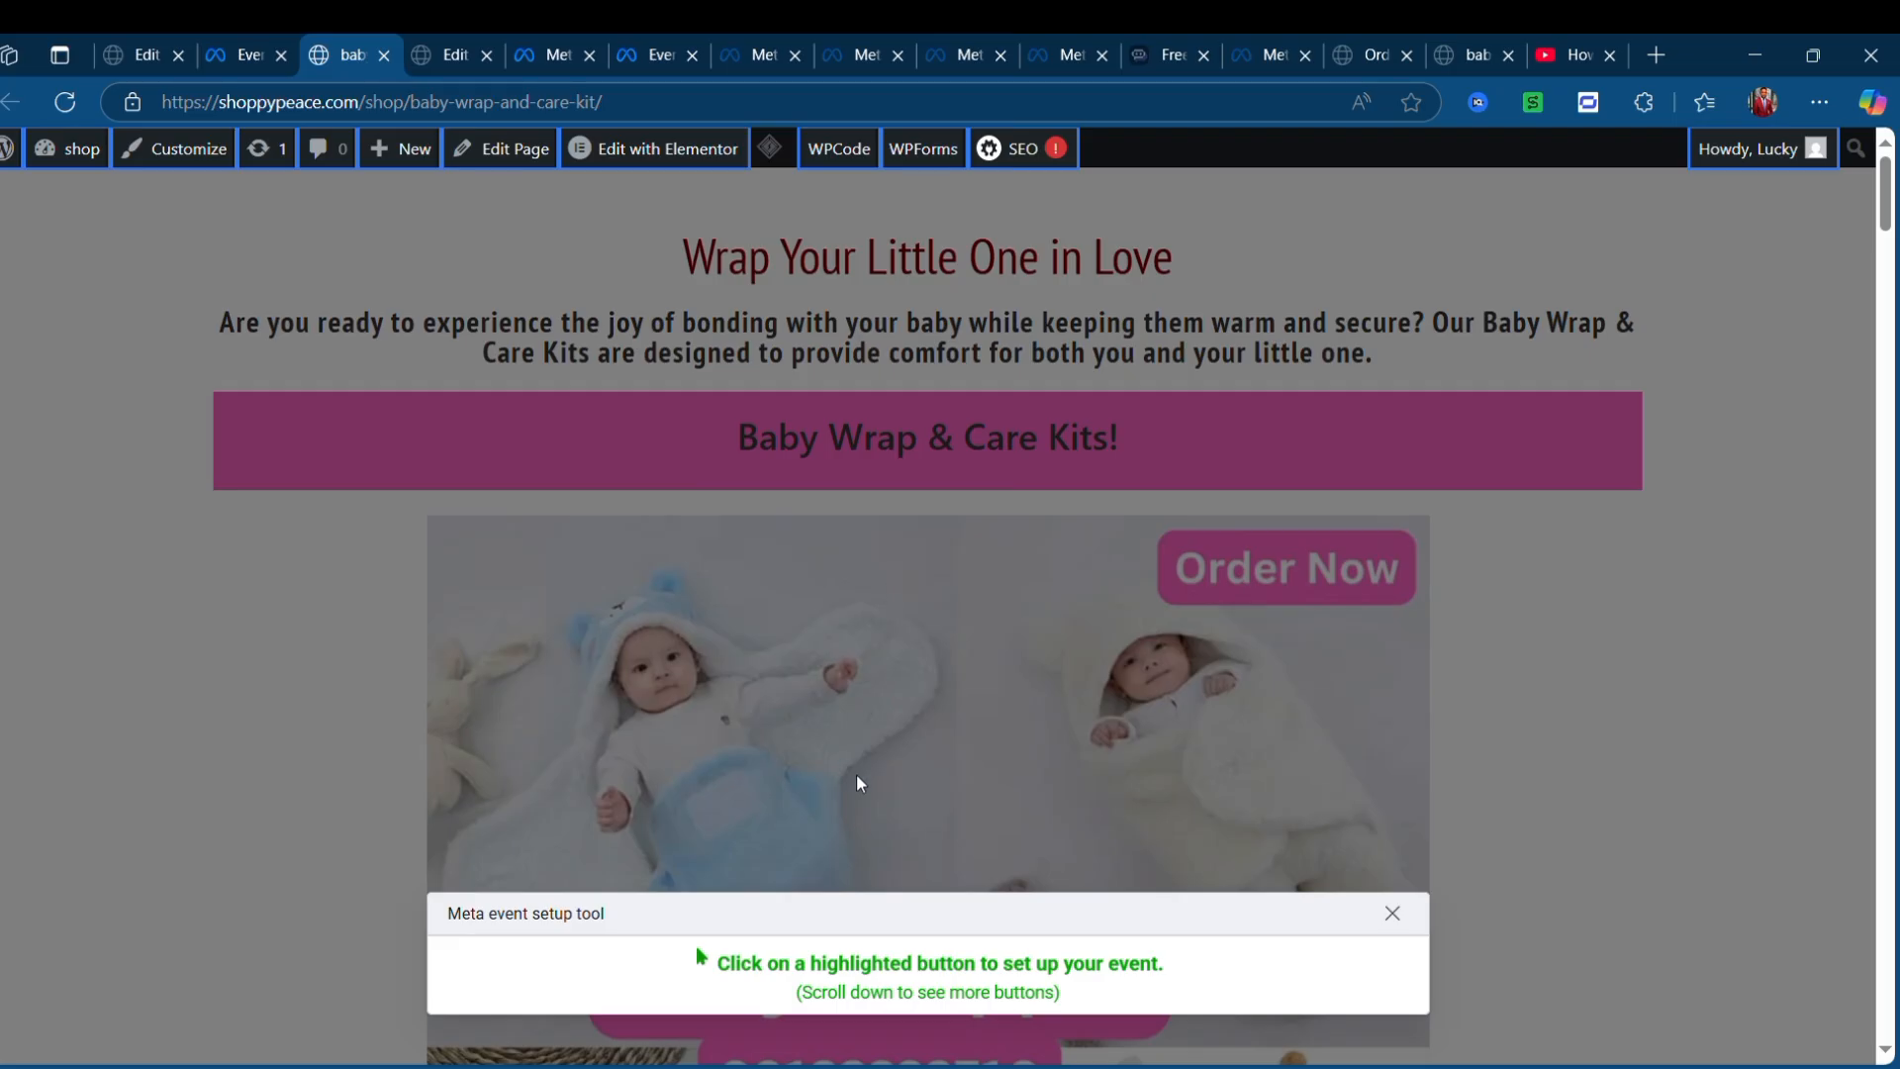
scroll(861, 786, down, 3)
scroll(873, 784, down, 15)
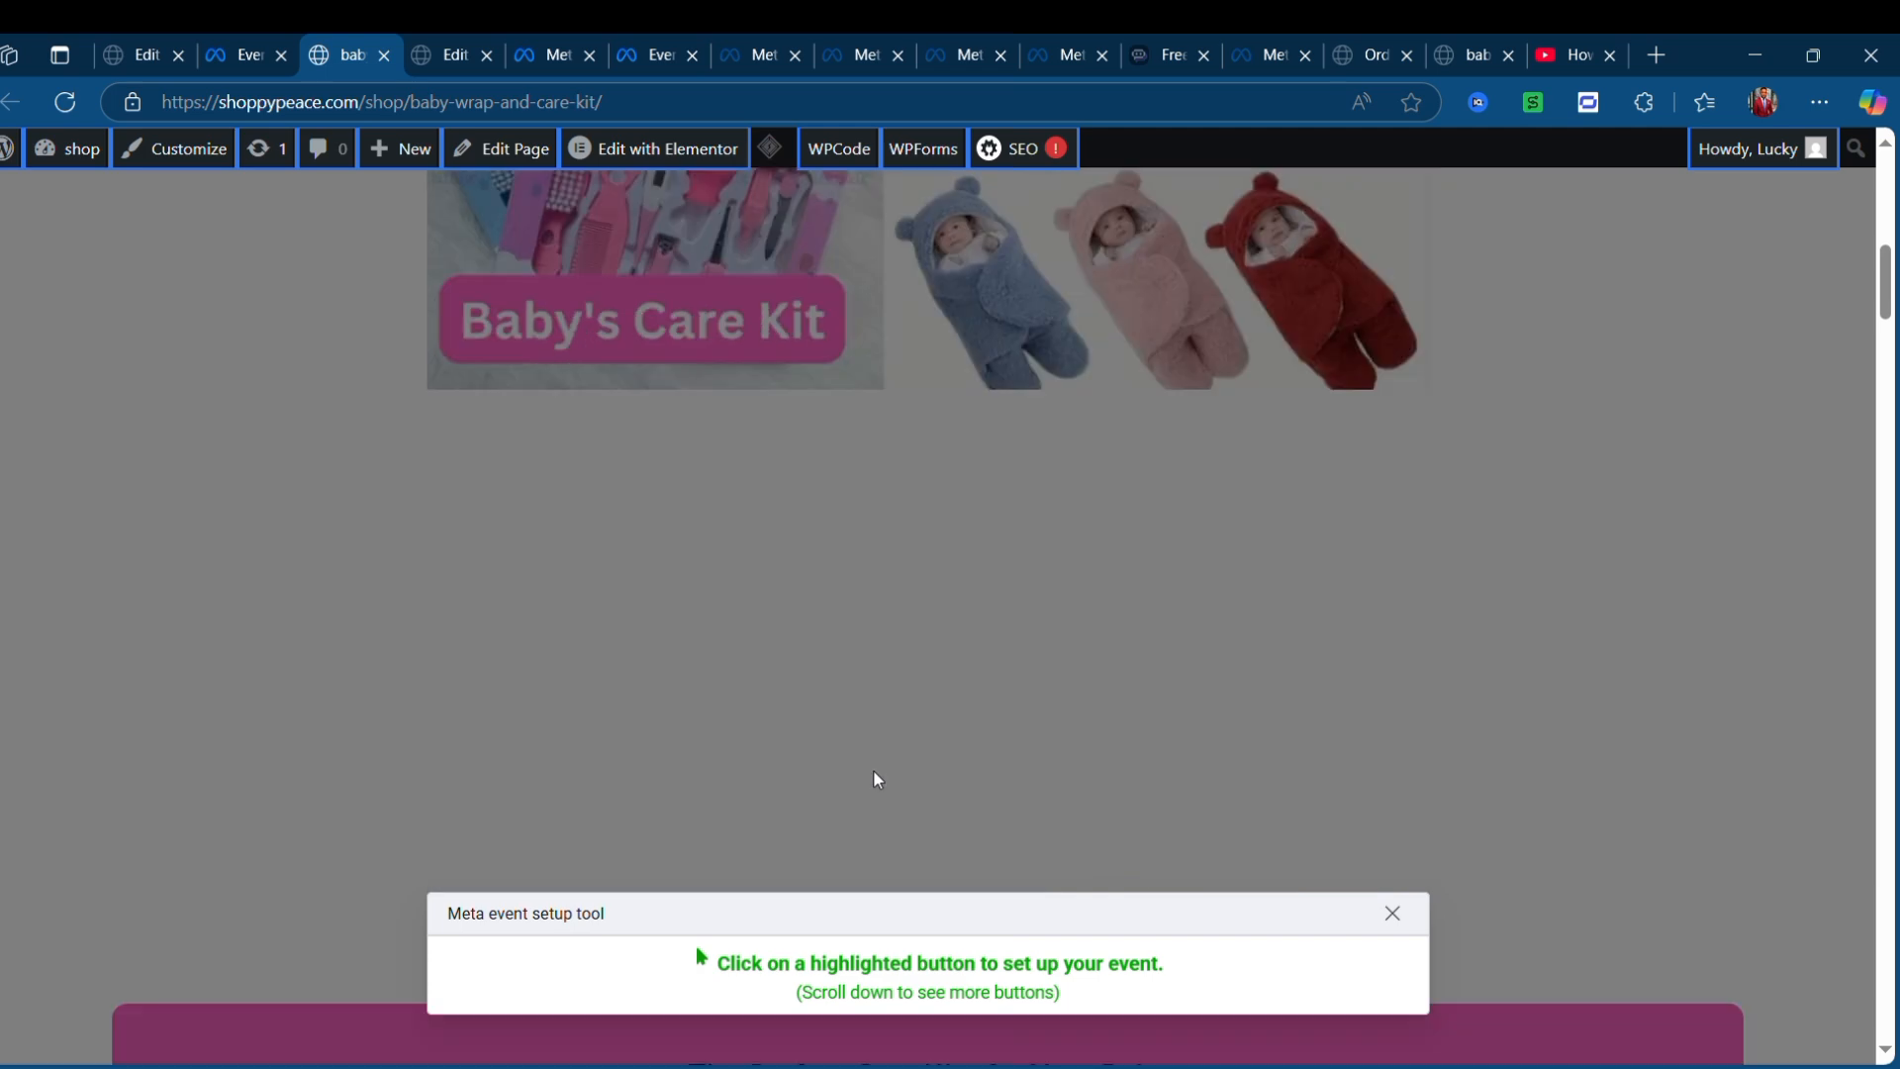
scroll(874, 776, down, 15)
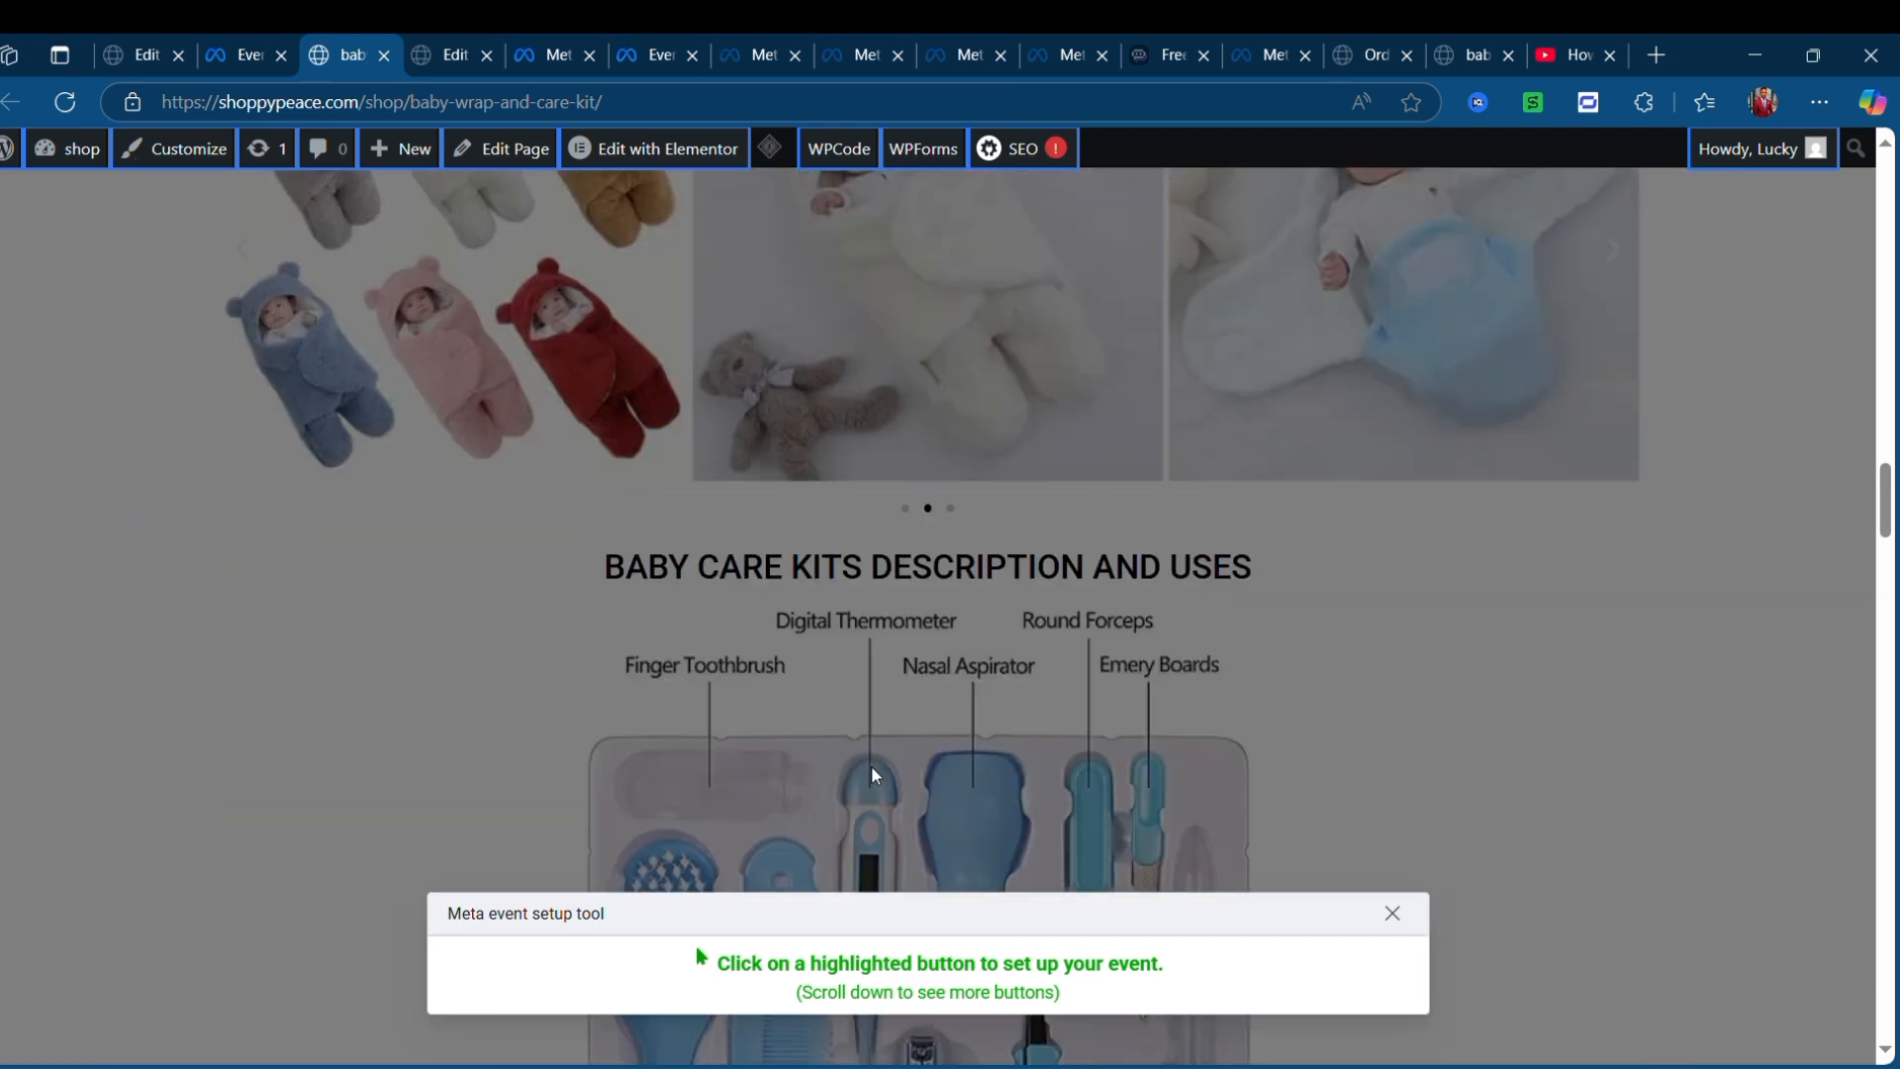
scroll(875, 761, down, 6)
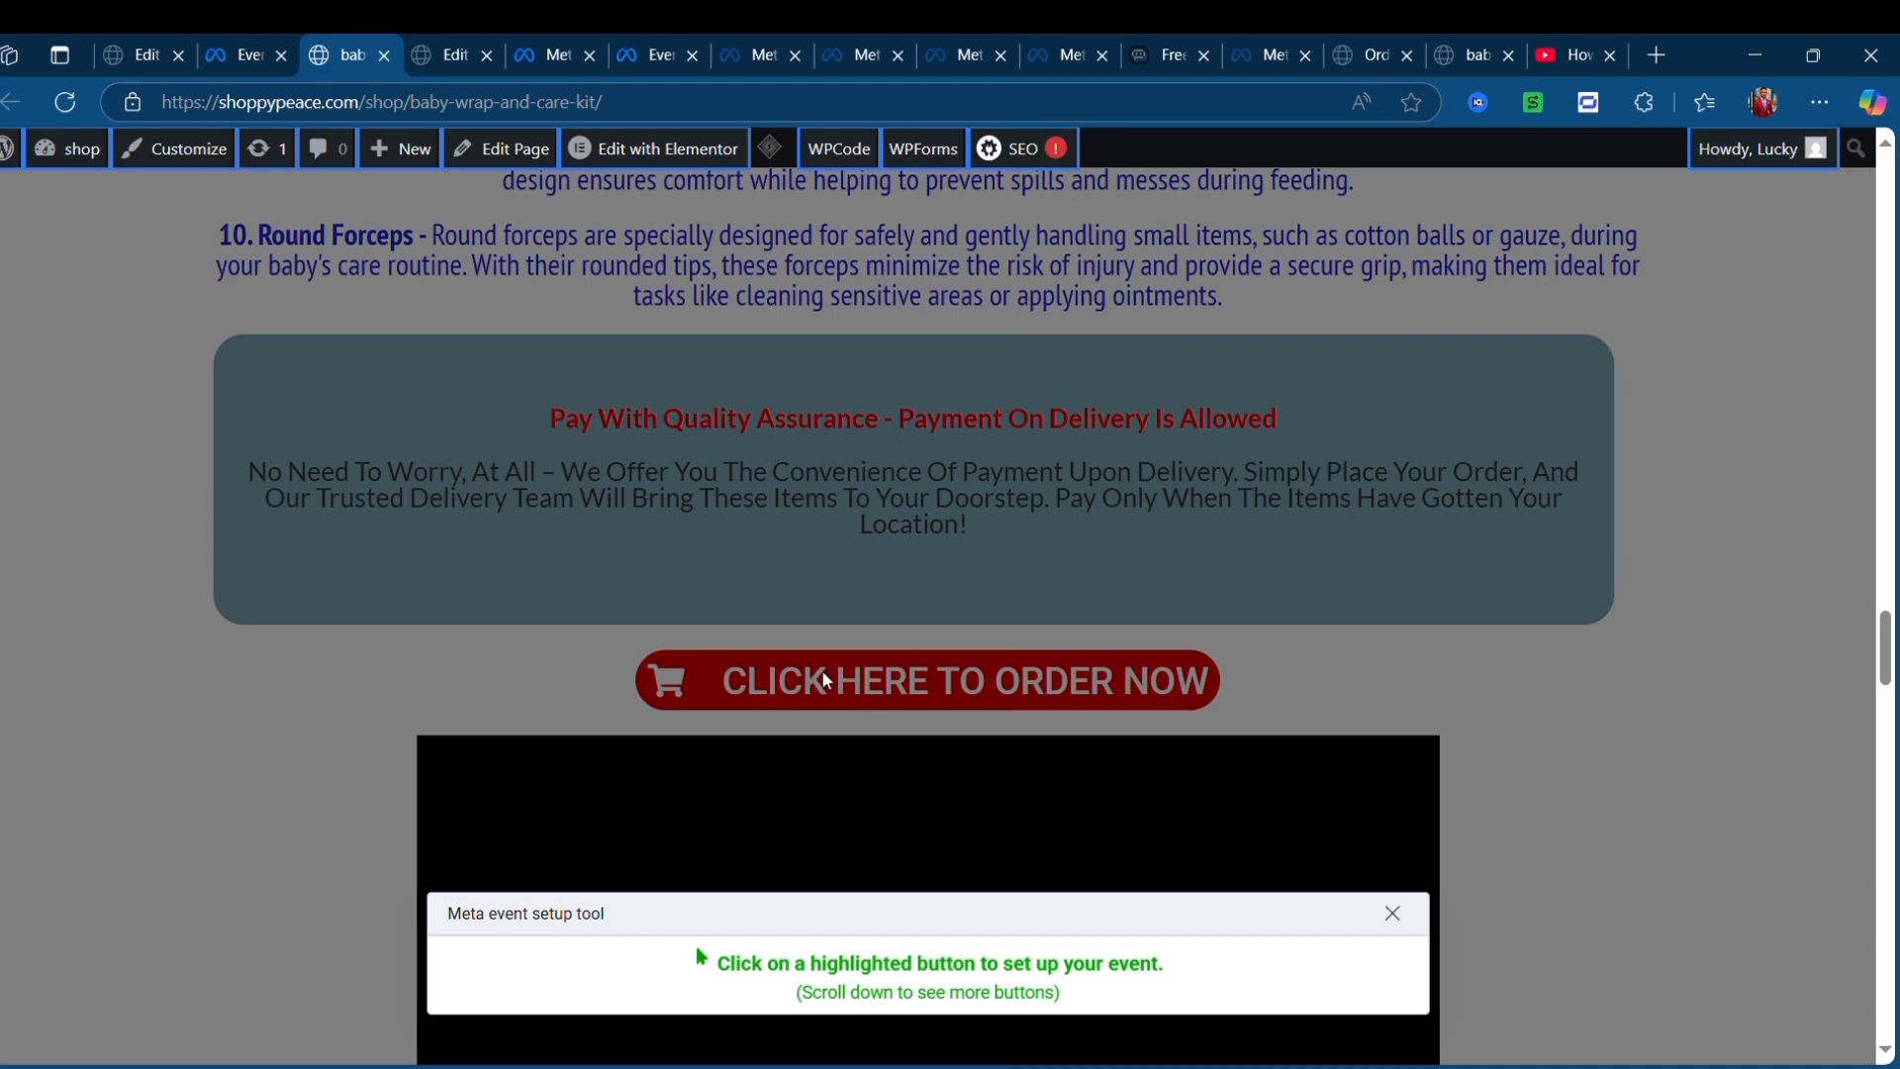
scroll(886, 622, up, 6)
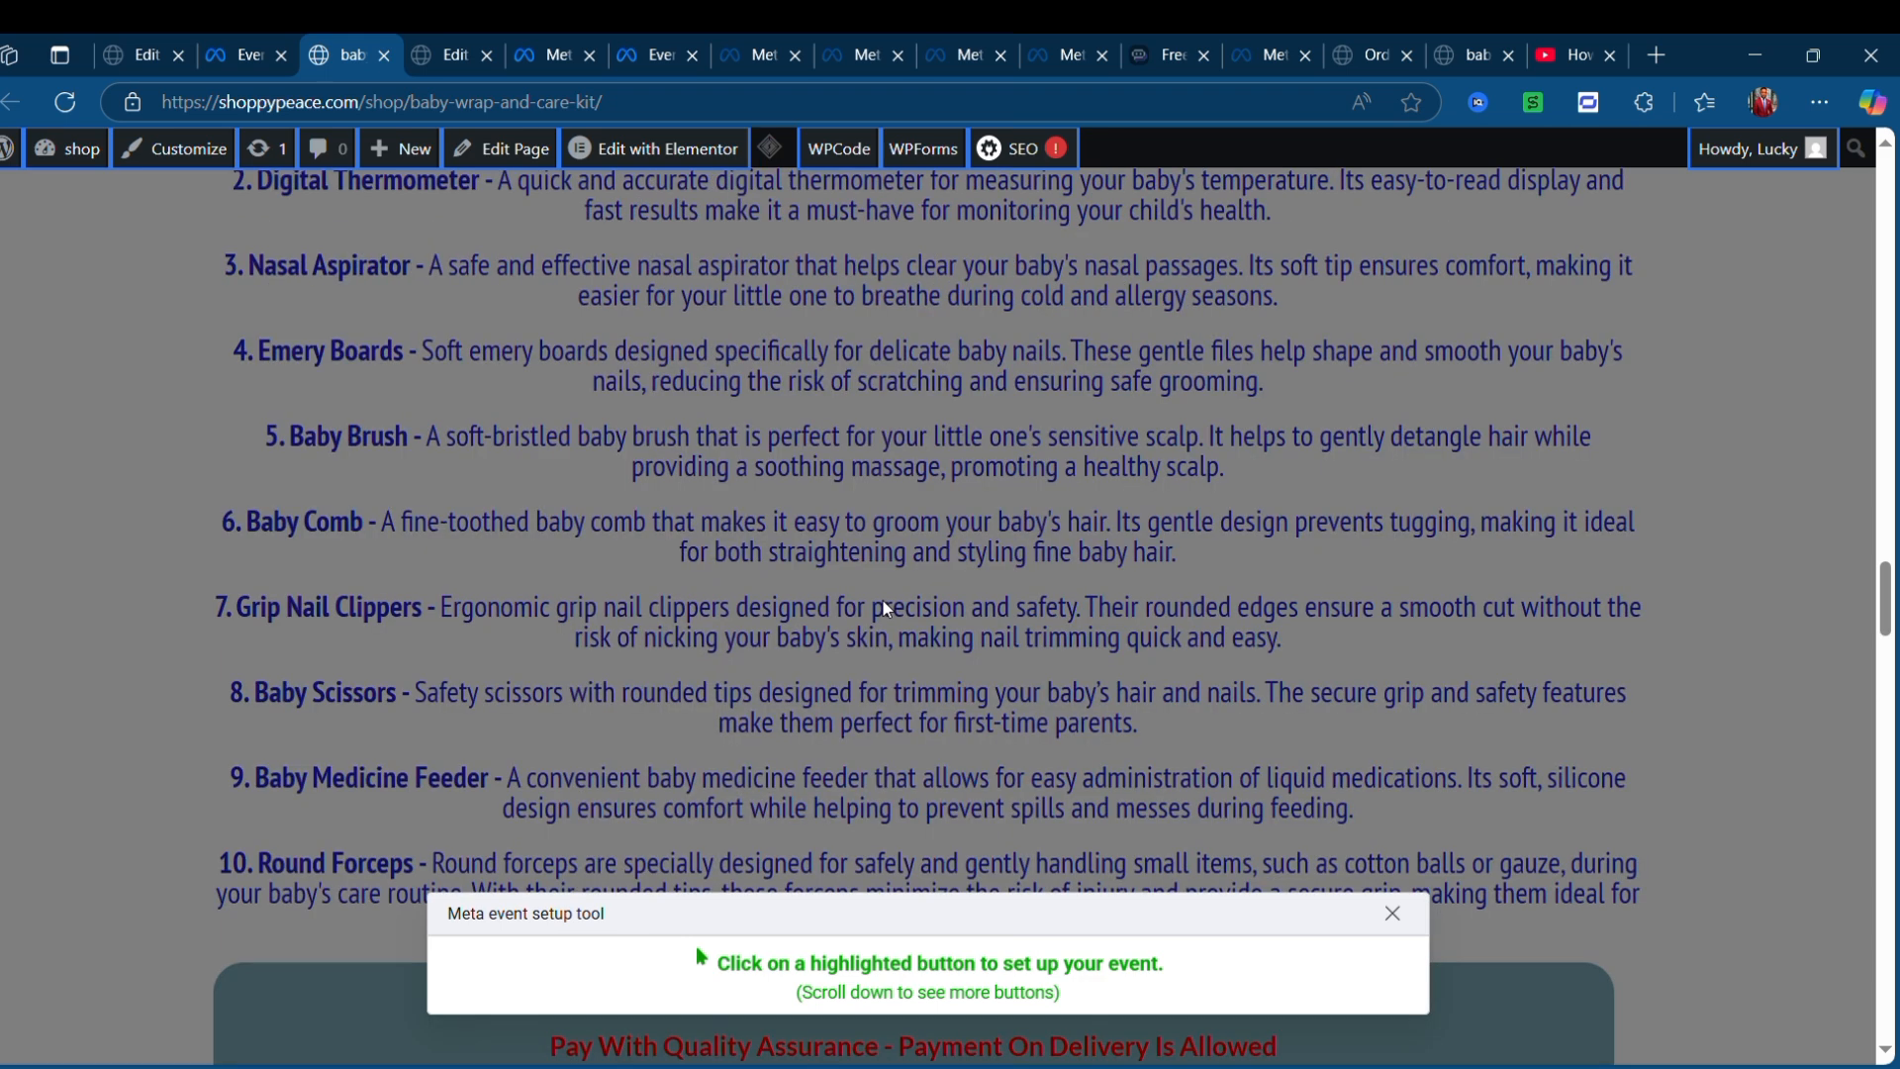
scroll(883, 608, down, 9)
scroll(882, 603, up, 3)
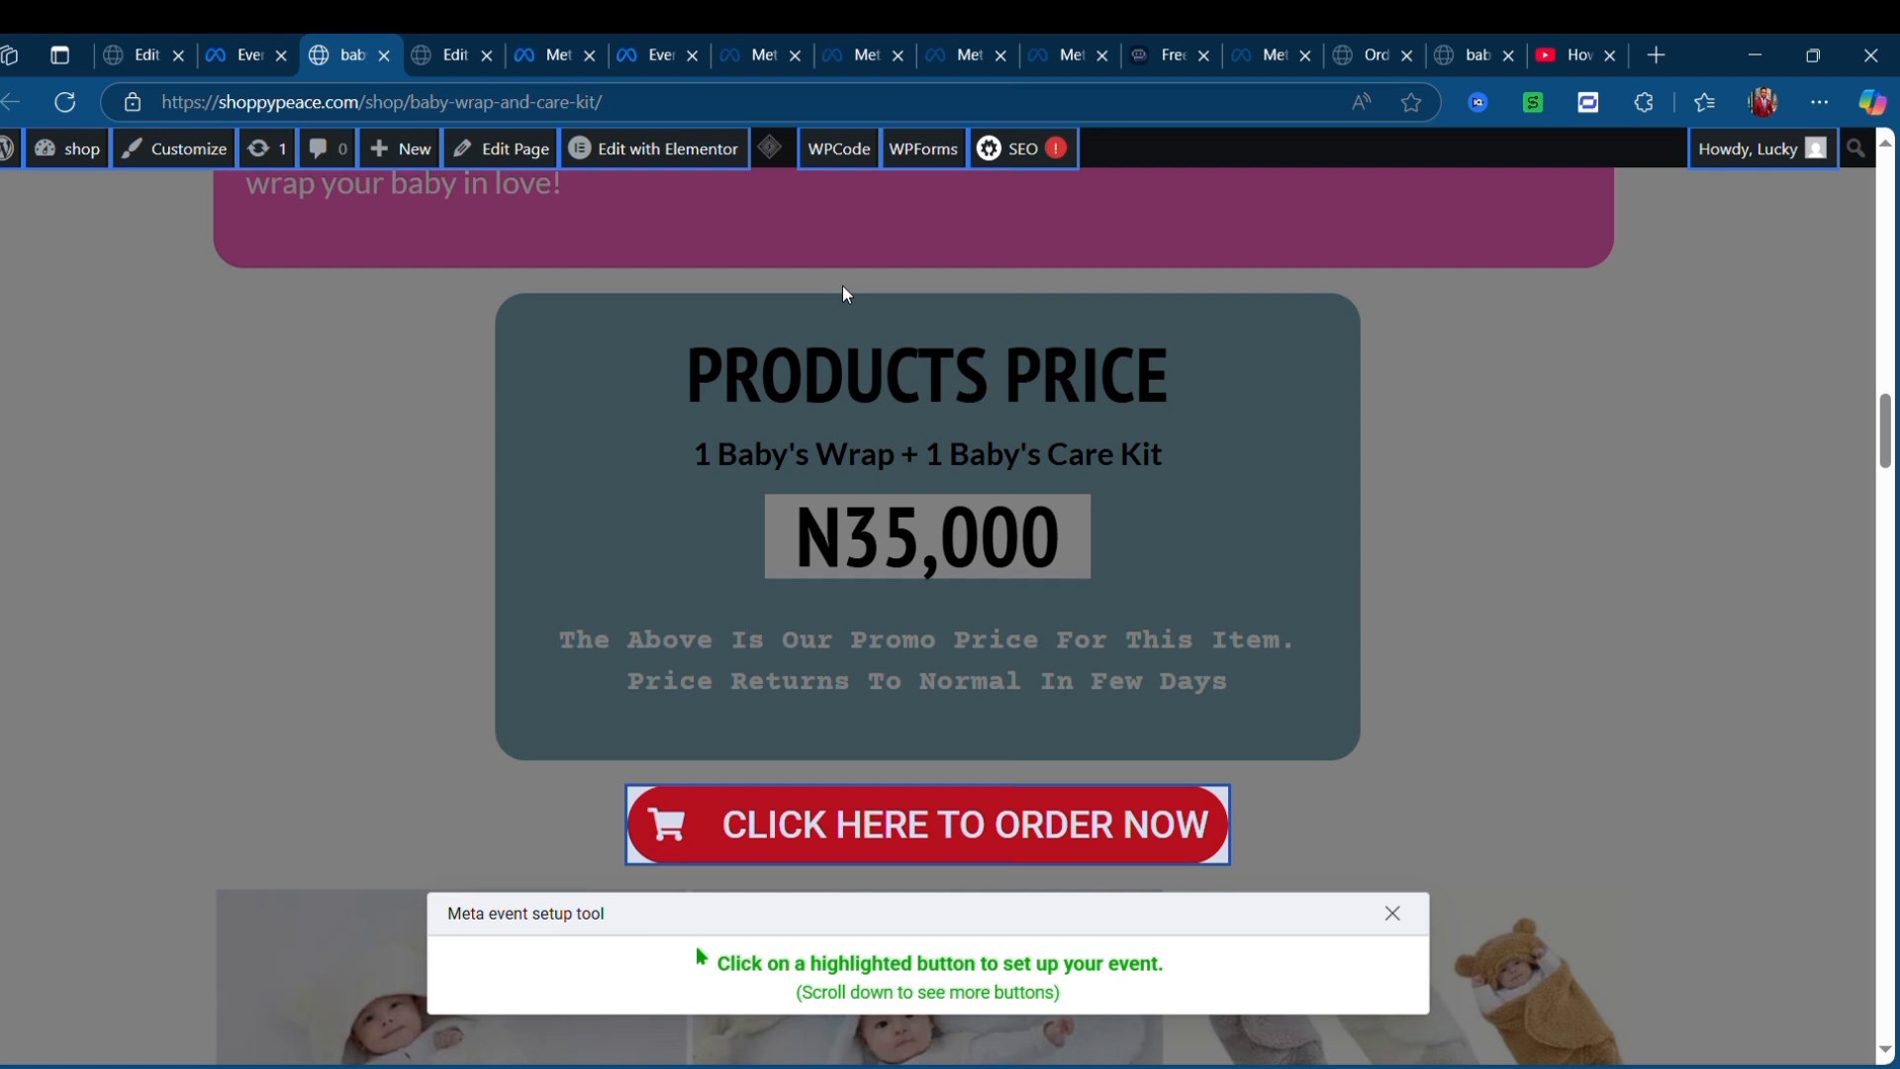
scroll(949, 537, down, 3)
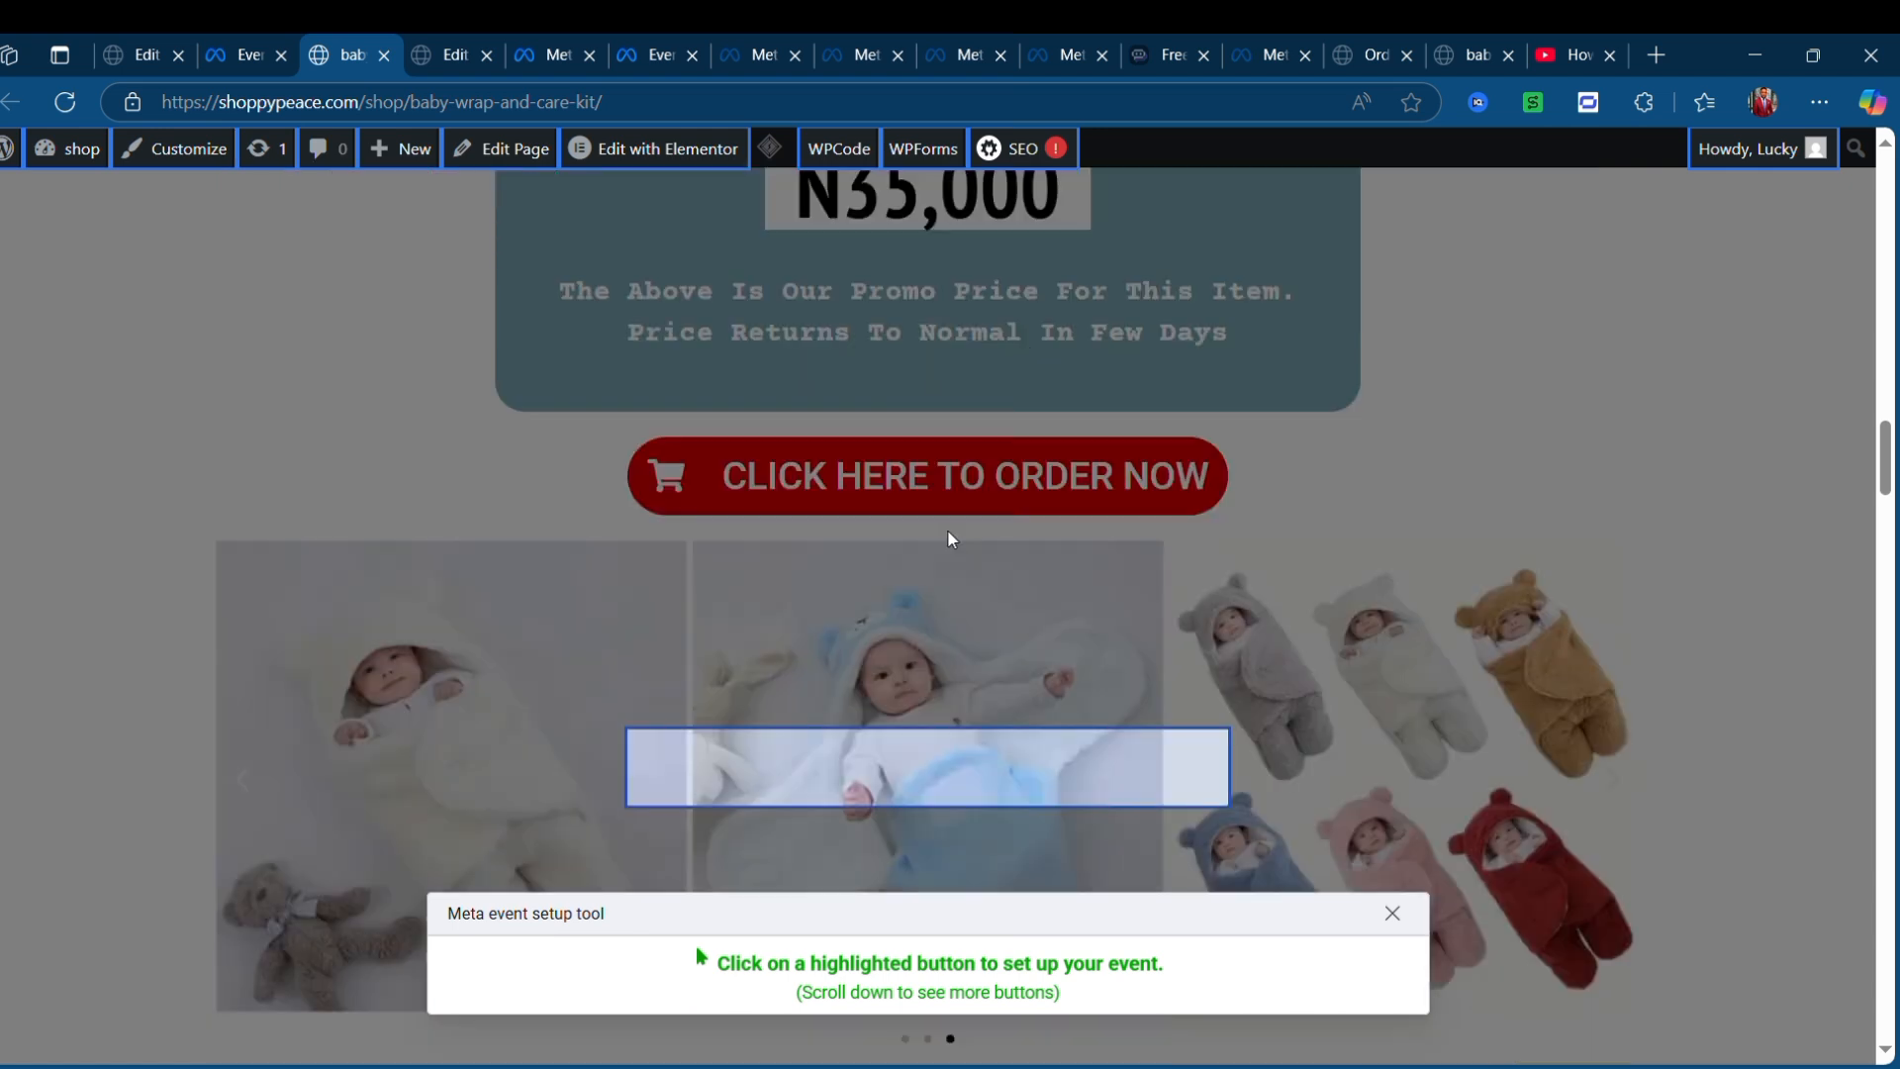
scroll(824, 596, down, 20)
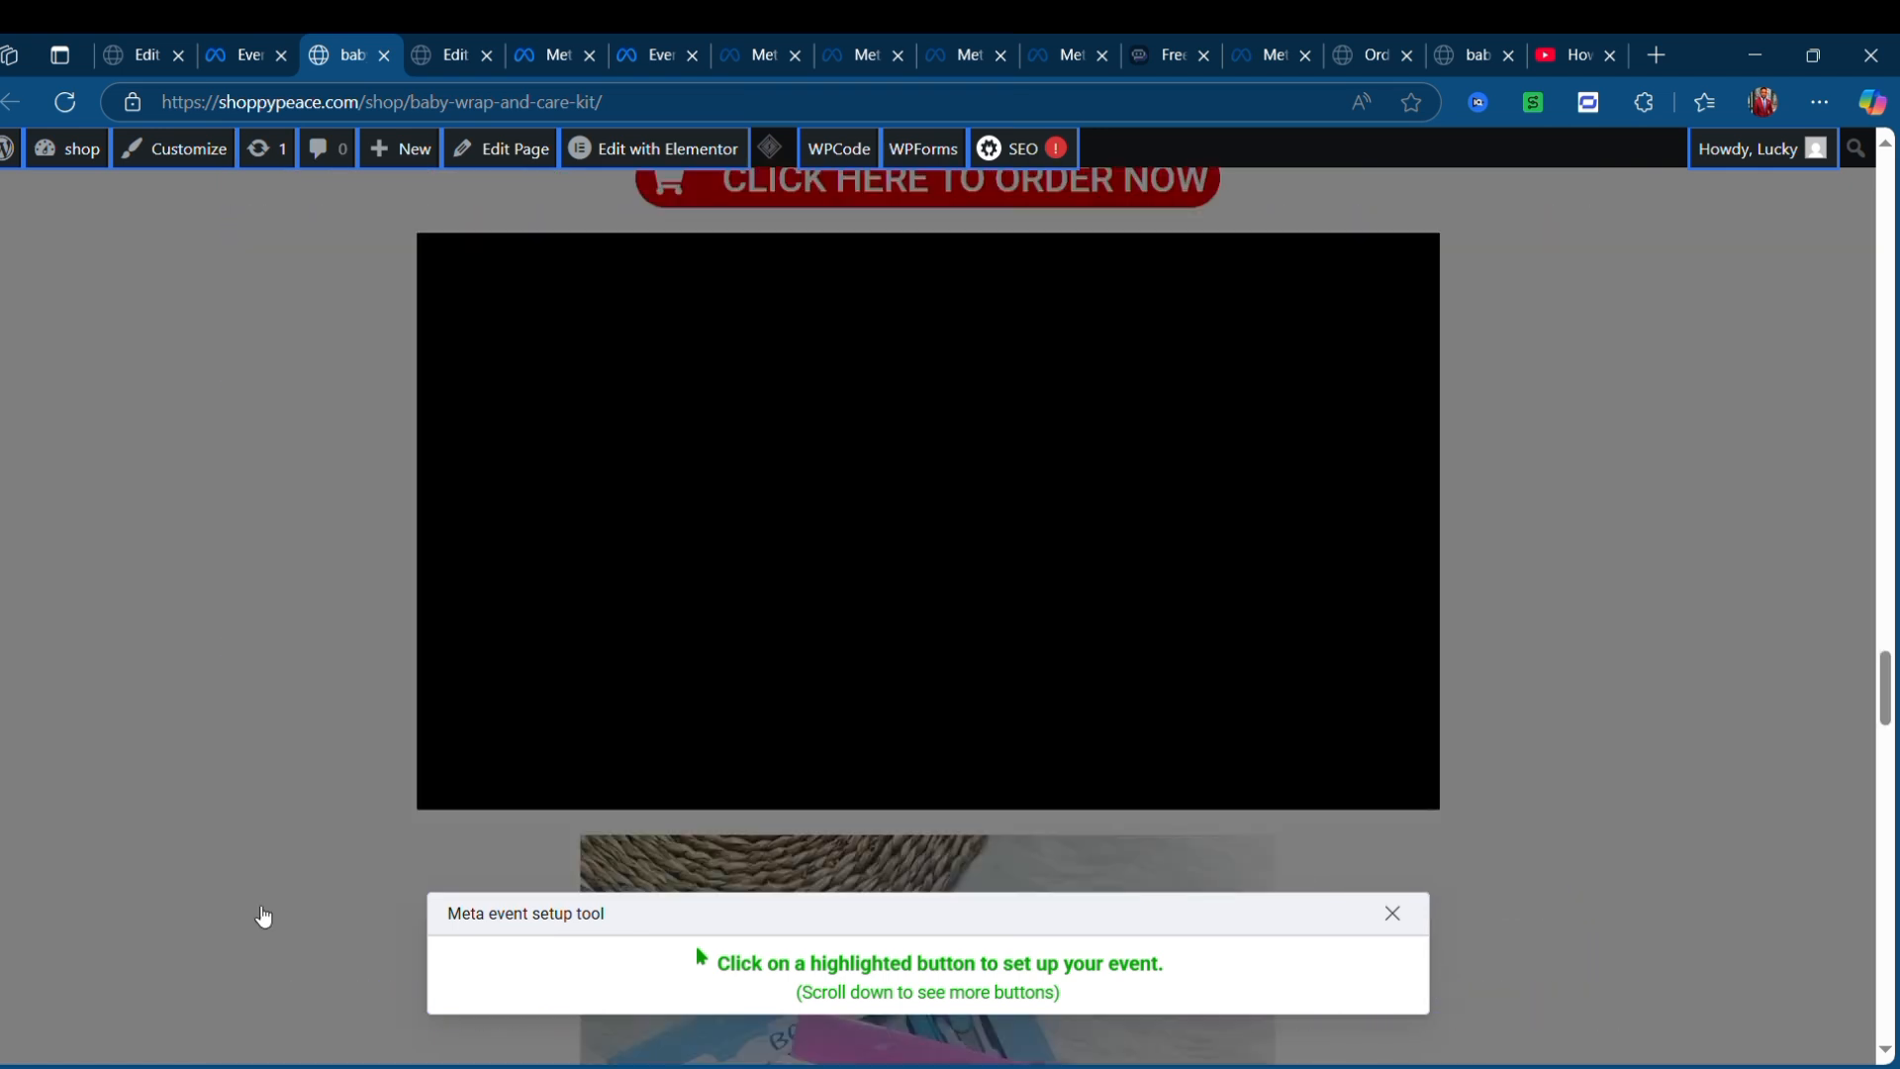
scroll(264, 917, down, 6)
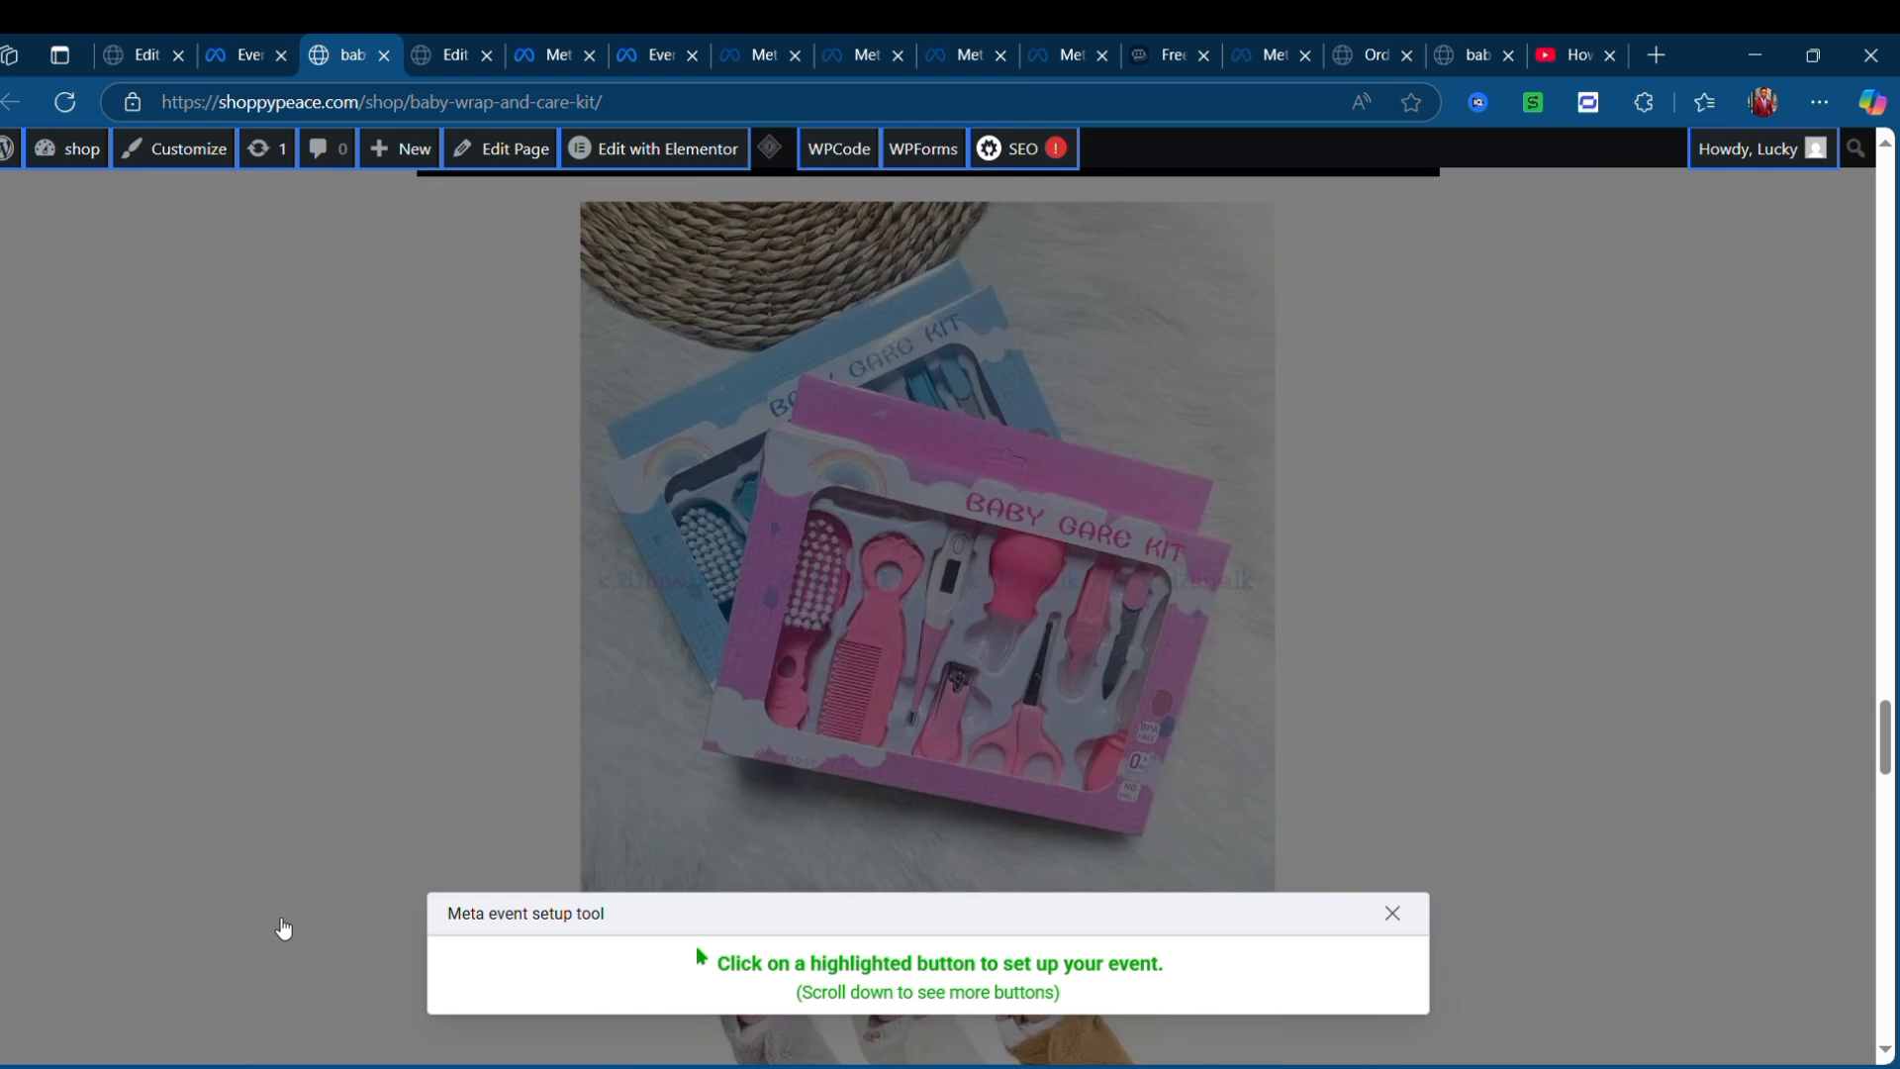
scroll(283, 928, down, 10)
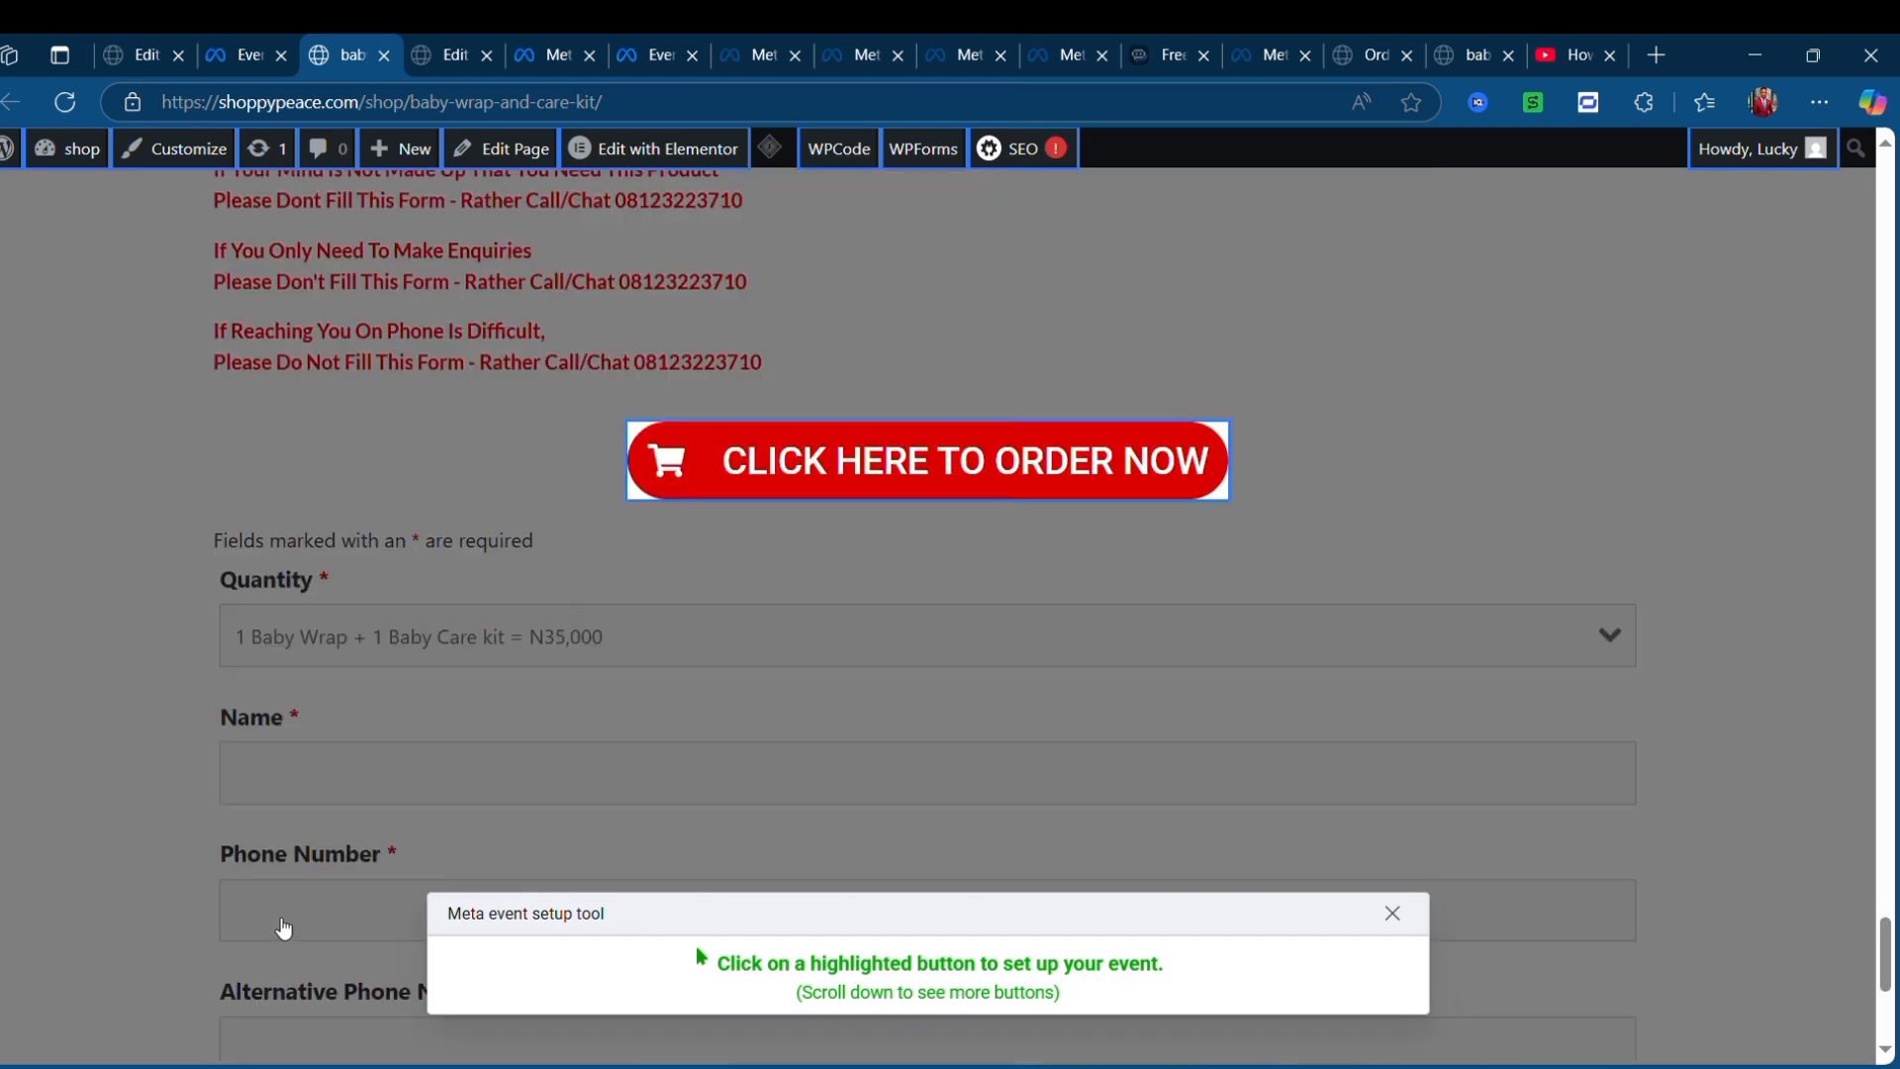
scroll(283, 928, down, 5)
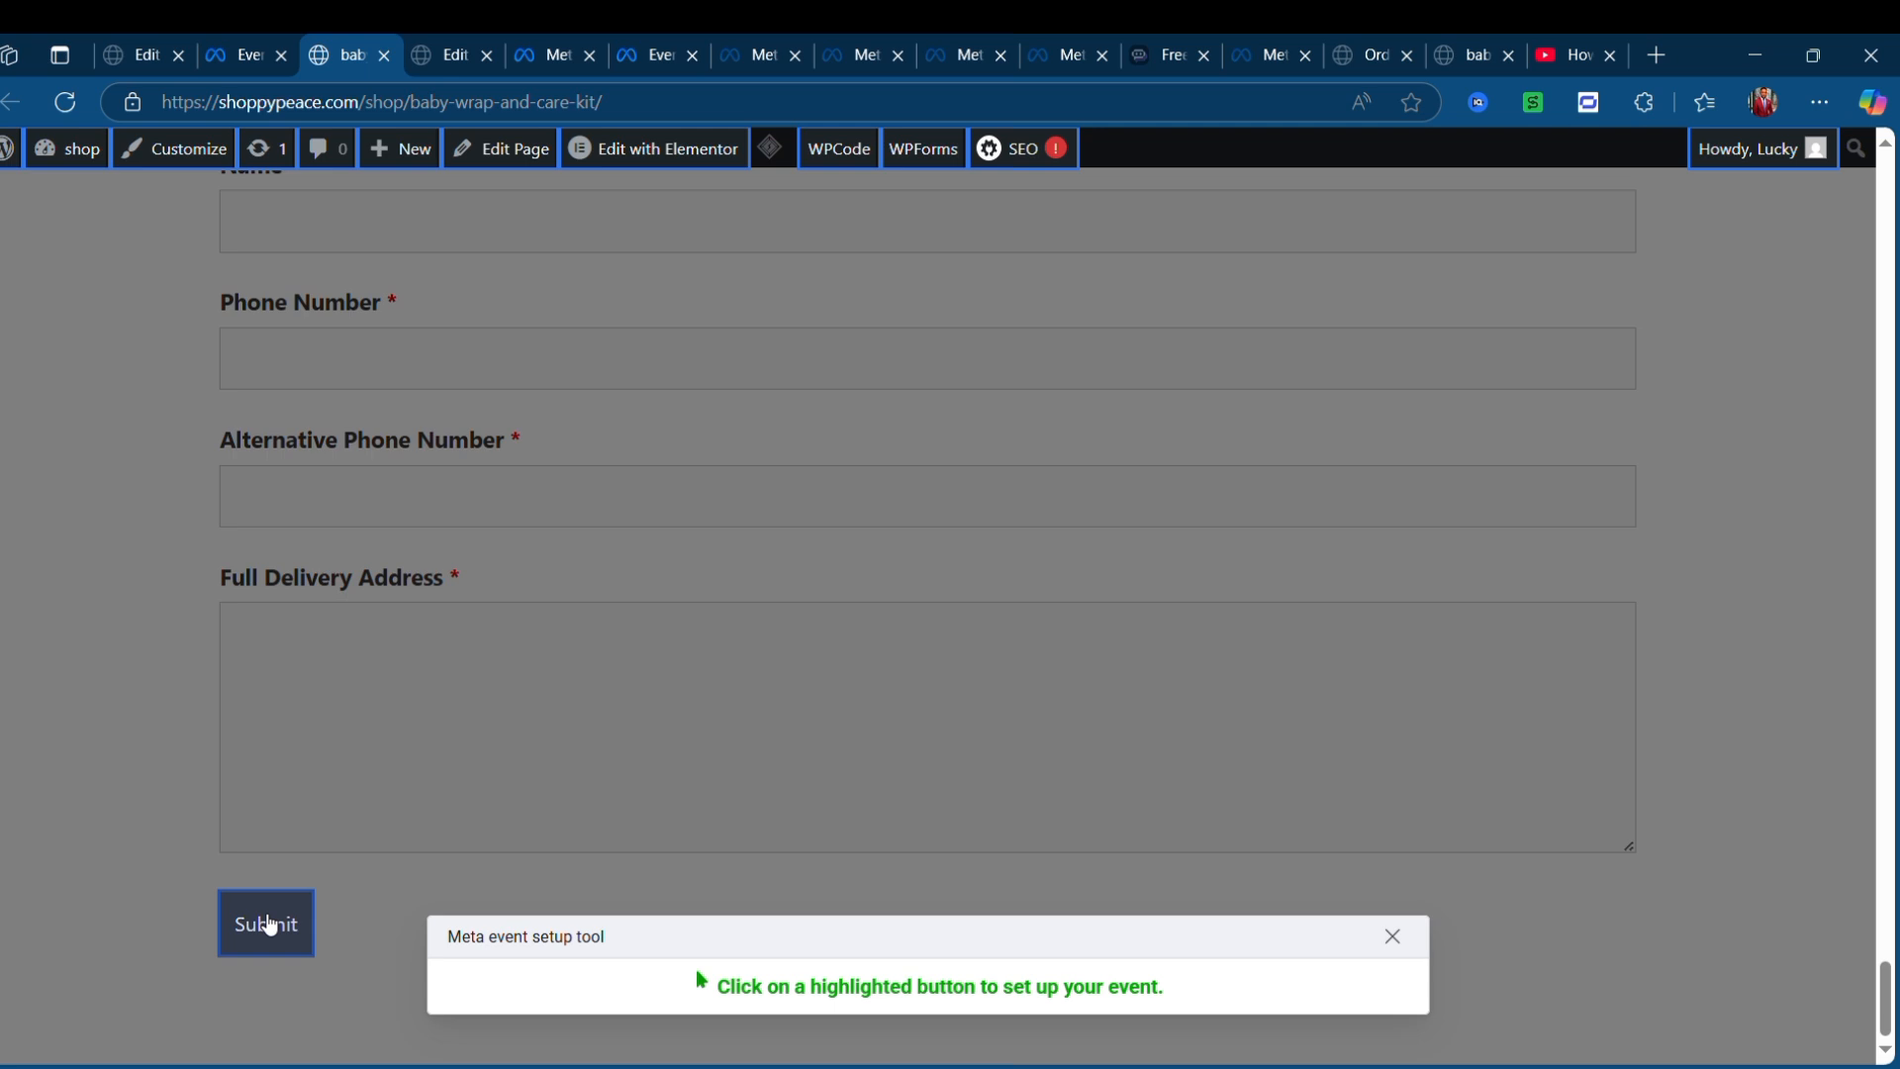
- Pick the order form's Submit button and assign it a Purchase event with no value
click(269, 926)
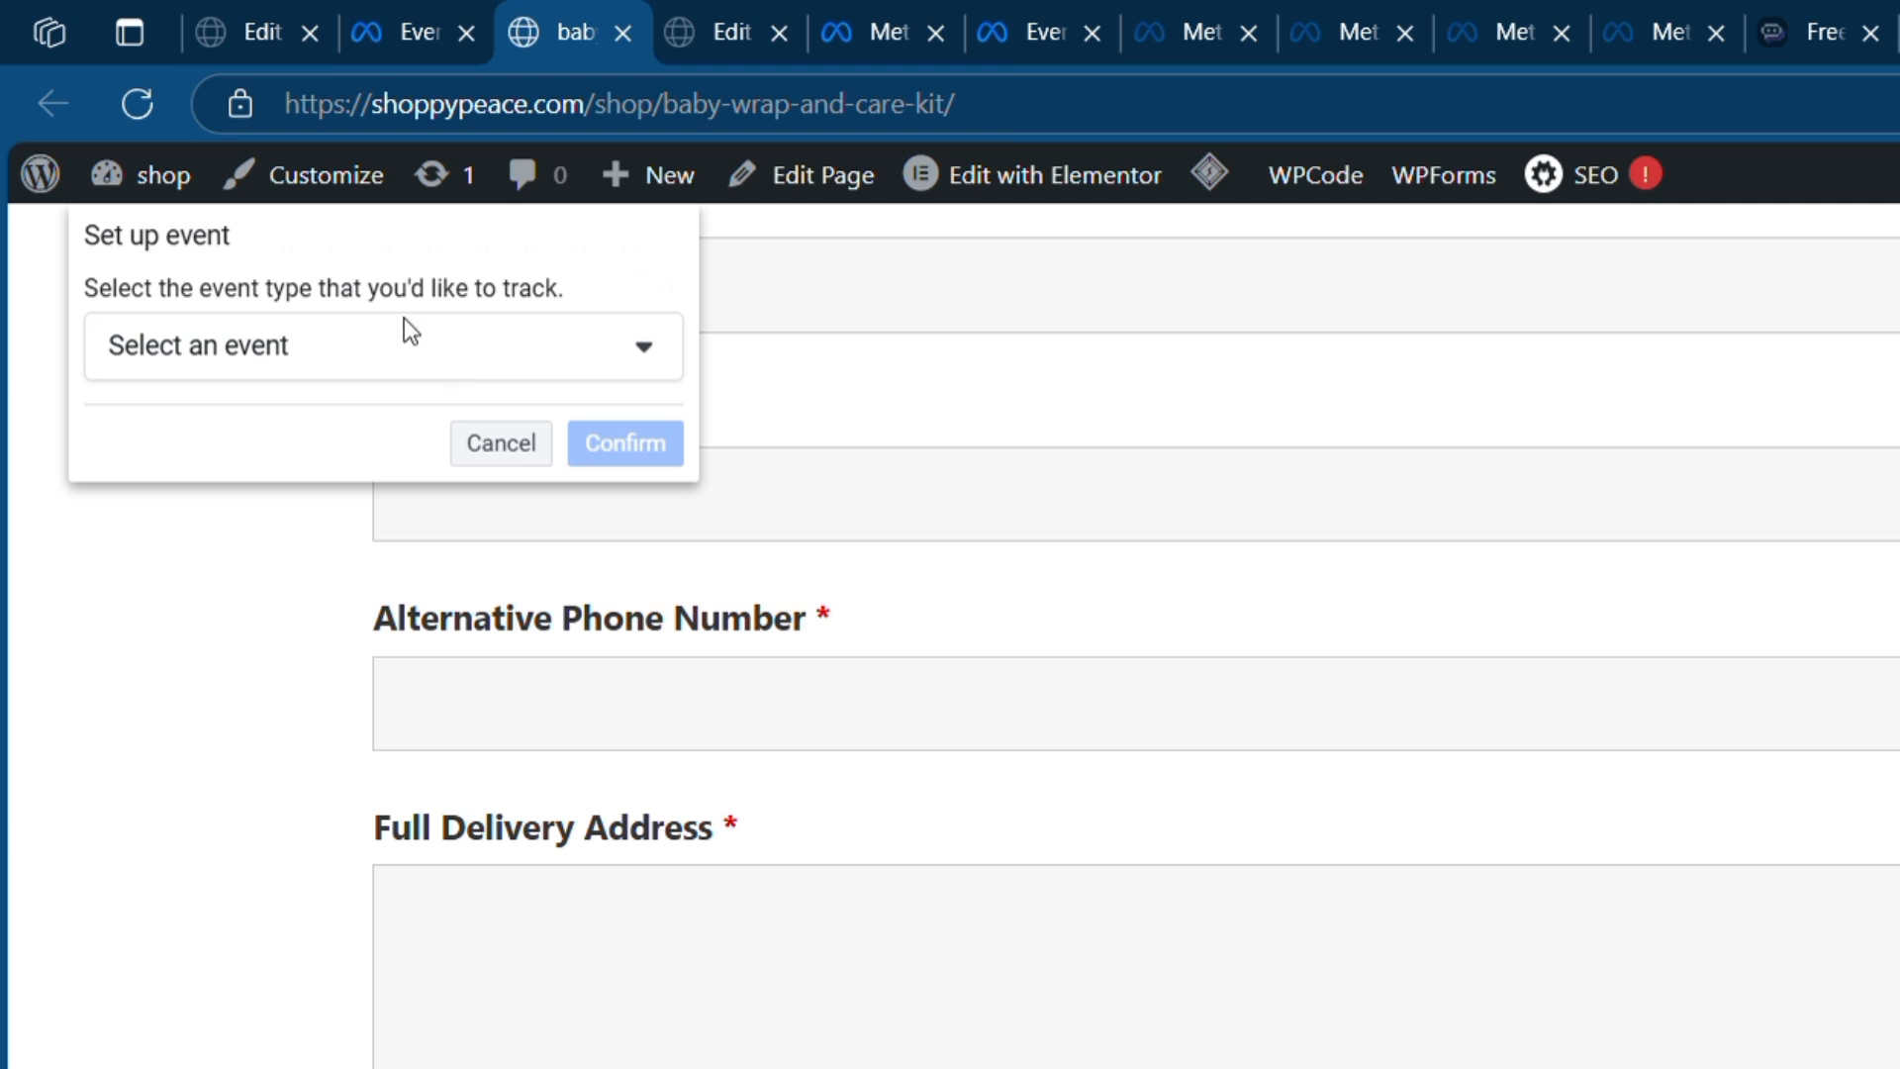
scroll(381, 346, up, 2)
click(400, 354)
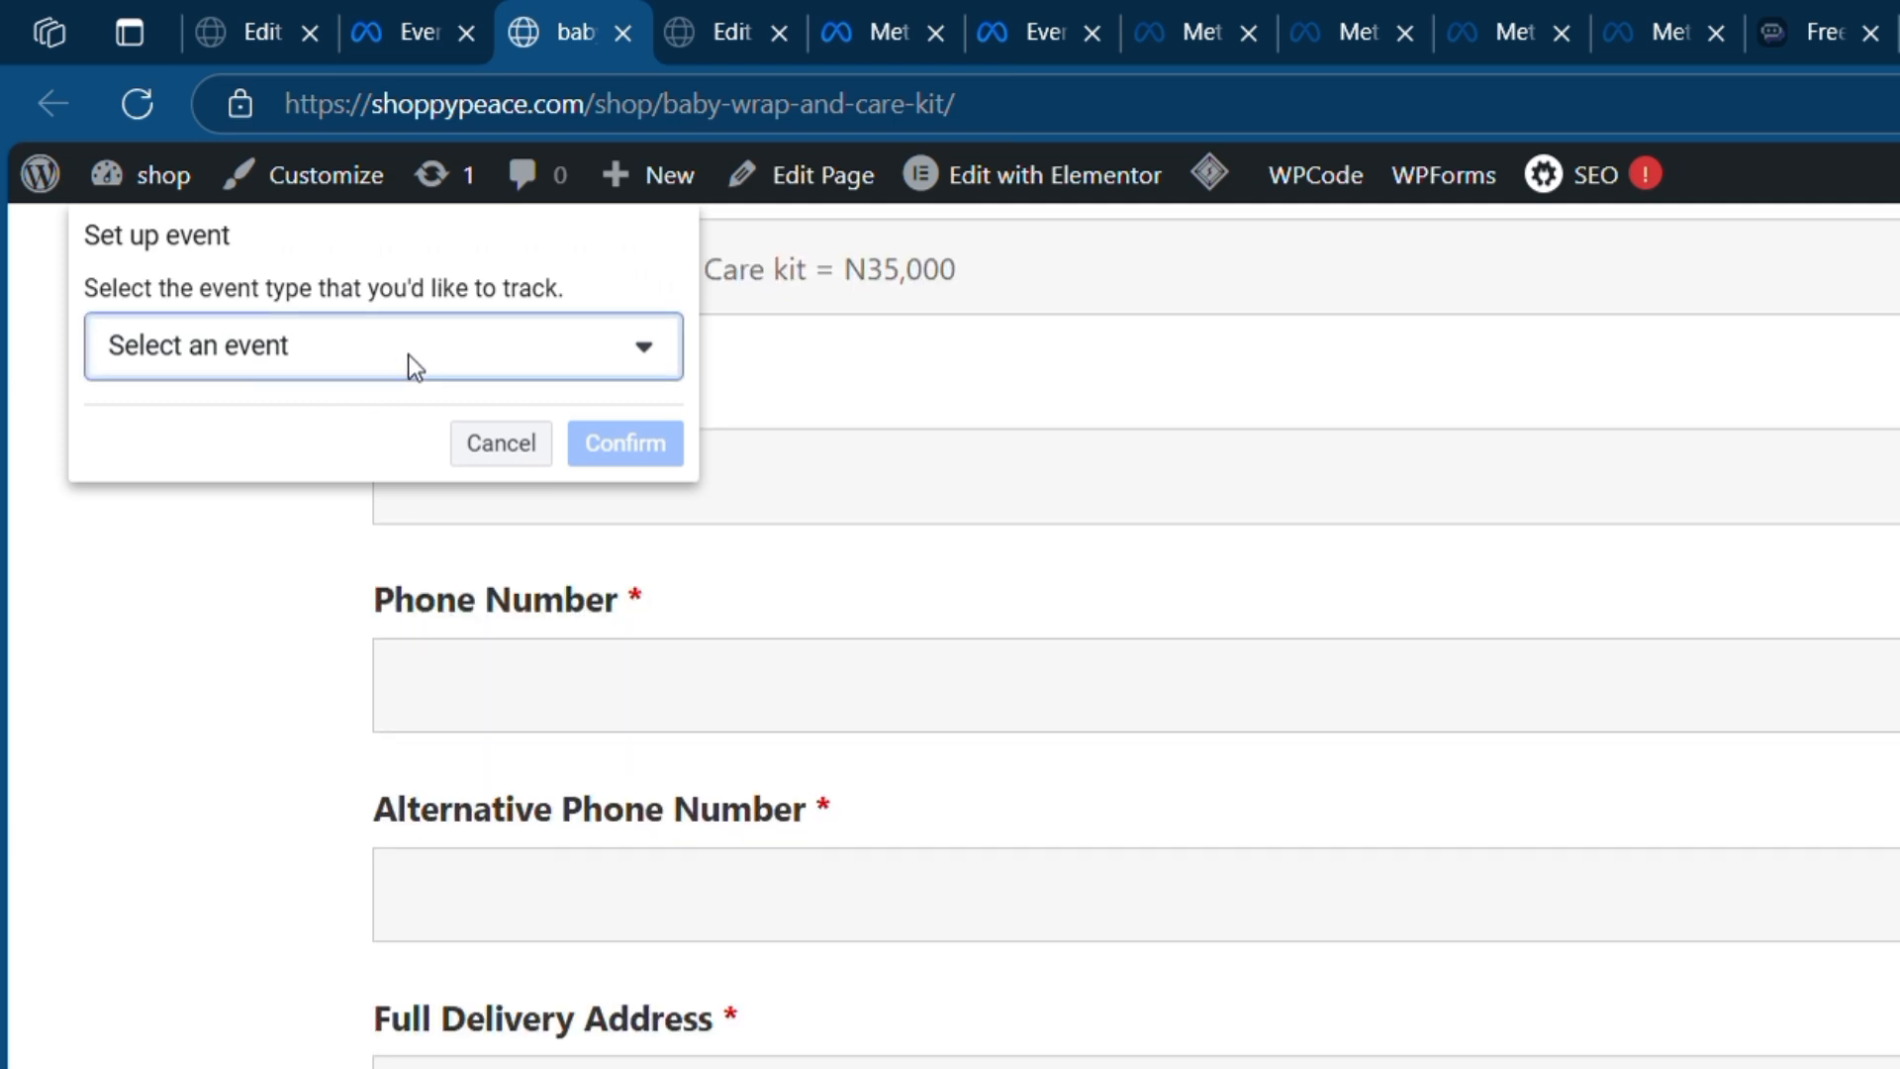
click(599, 361)
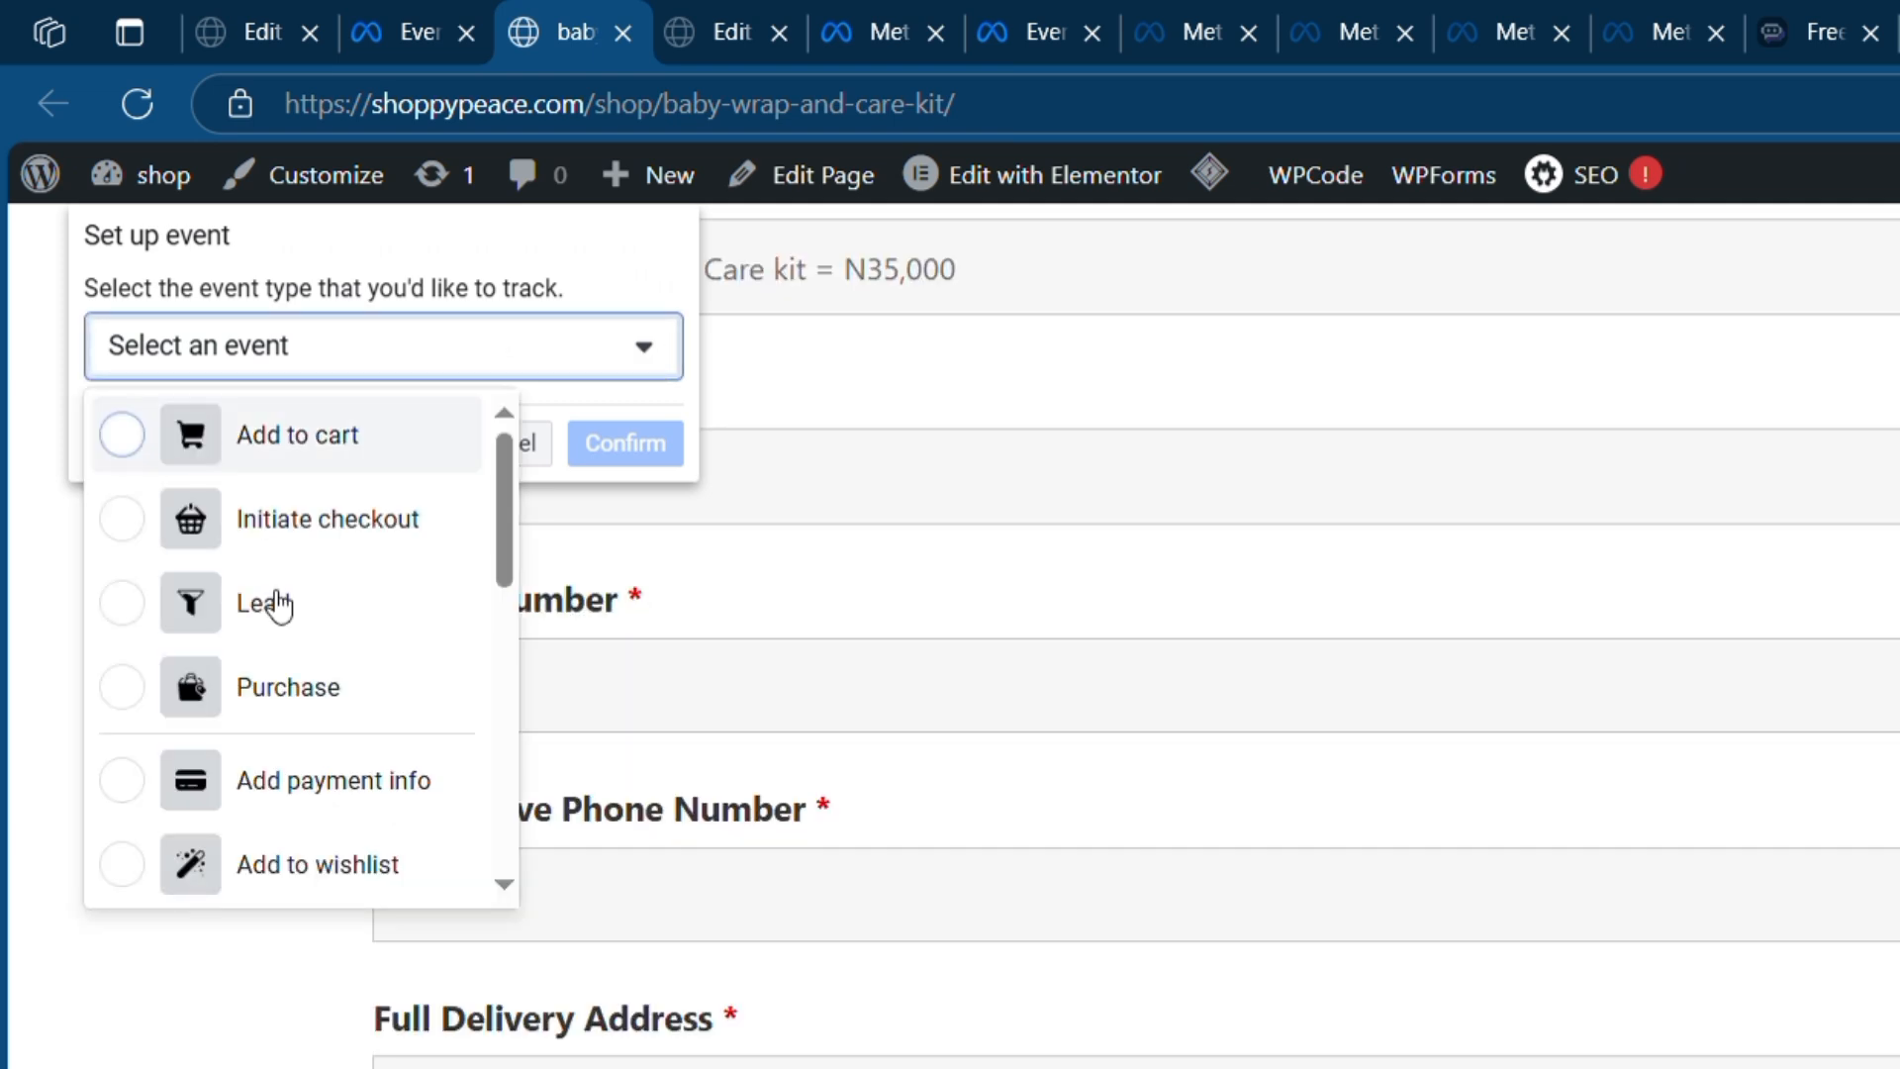
click(281, 693)
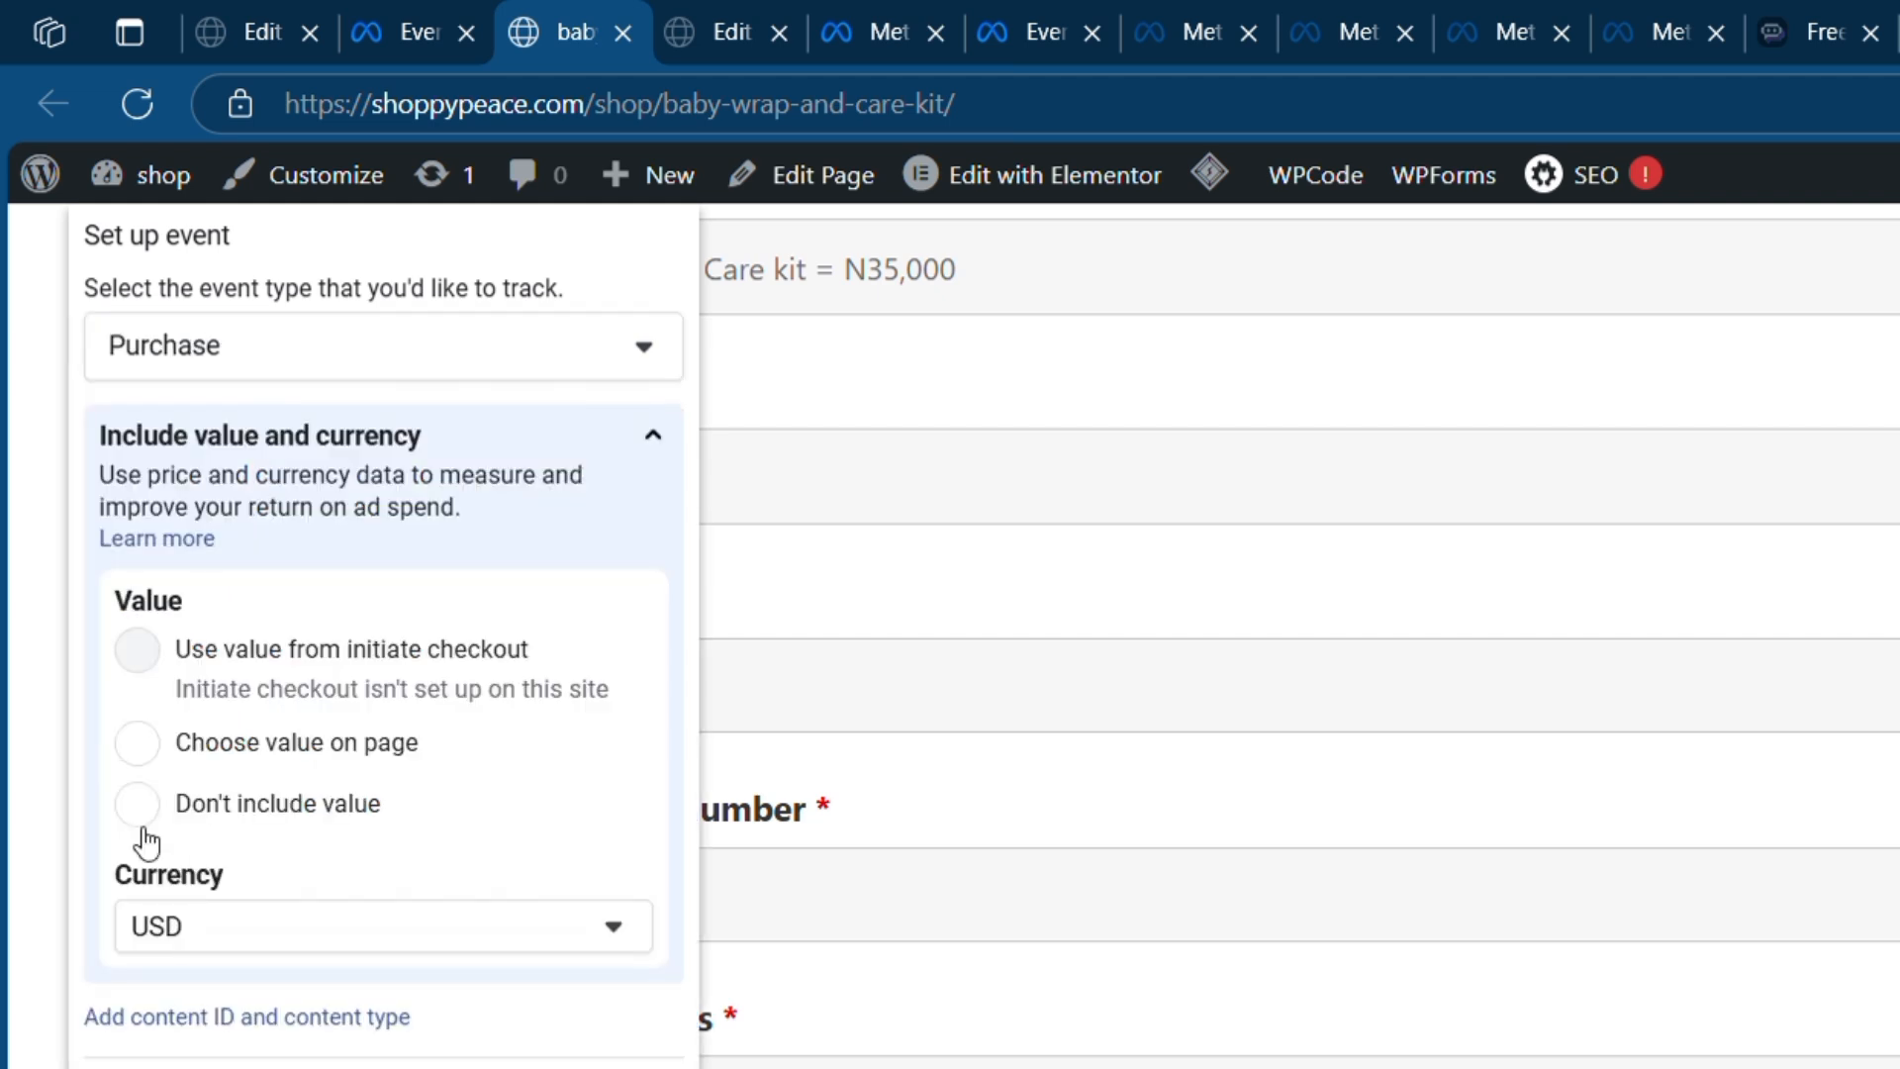
click(152, 818)
- Look through the other event types, keep Purchase, and confirm the Submit button event
click(556, 352)
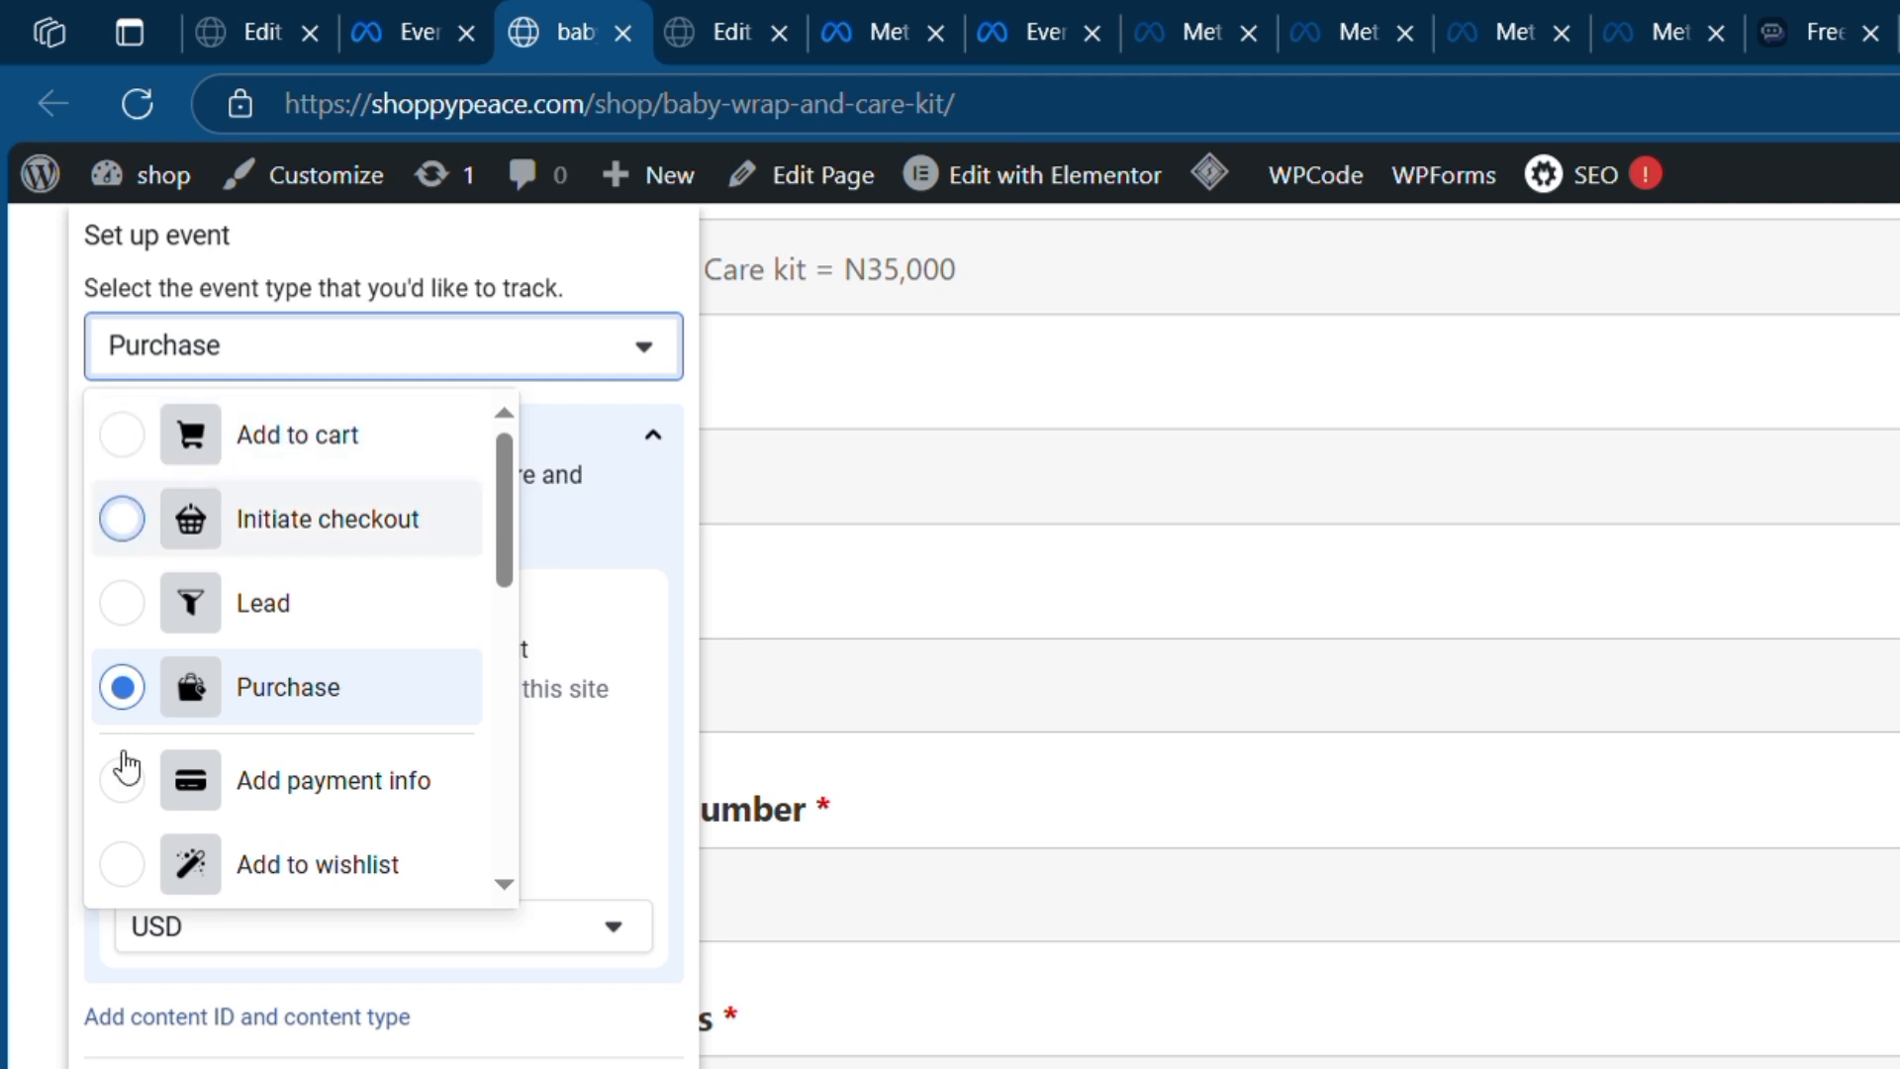
scroll(297, 826, down, 2)
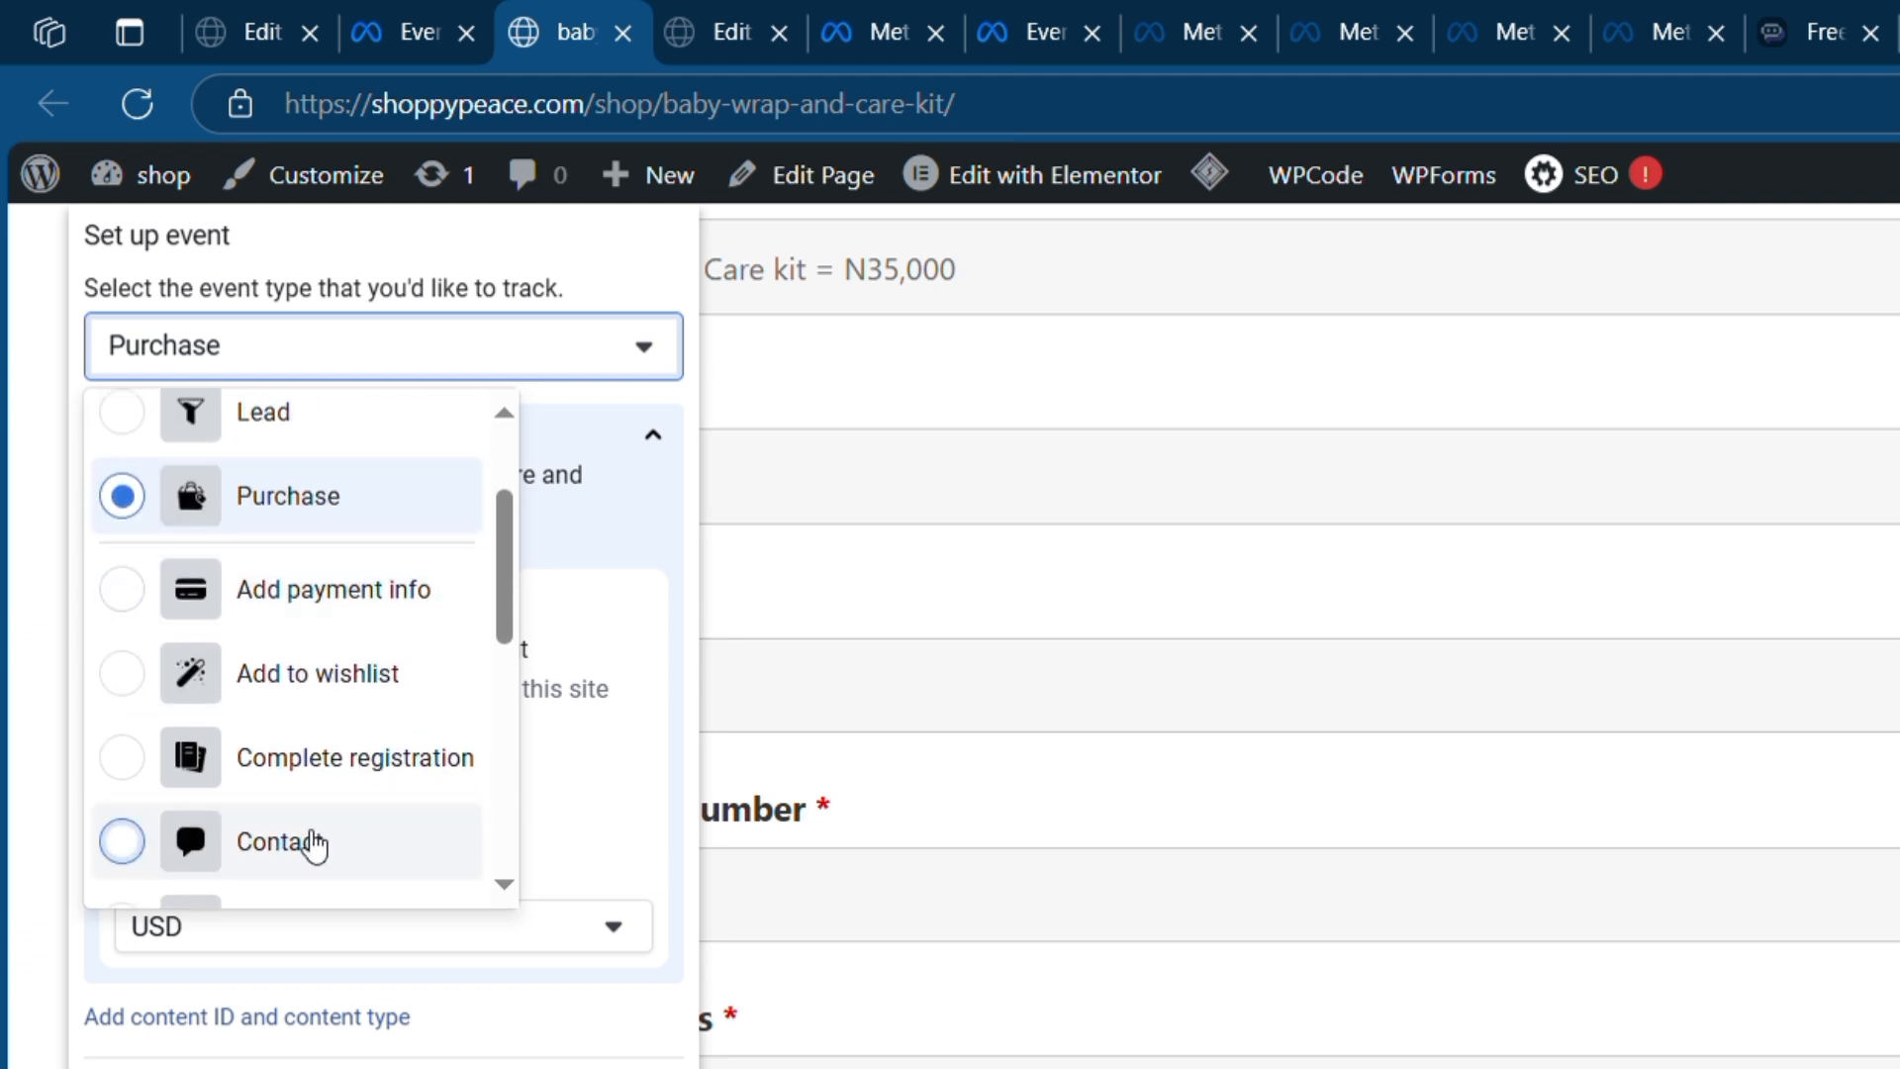
scroll(287, 831, down, 2)
scroll(346, 807, down, 2)
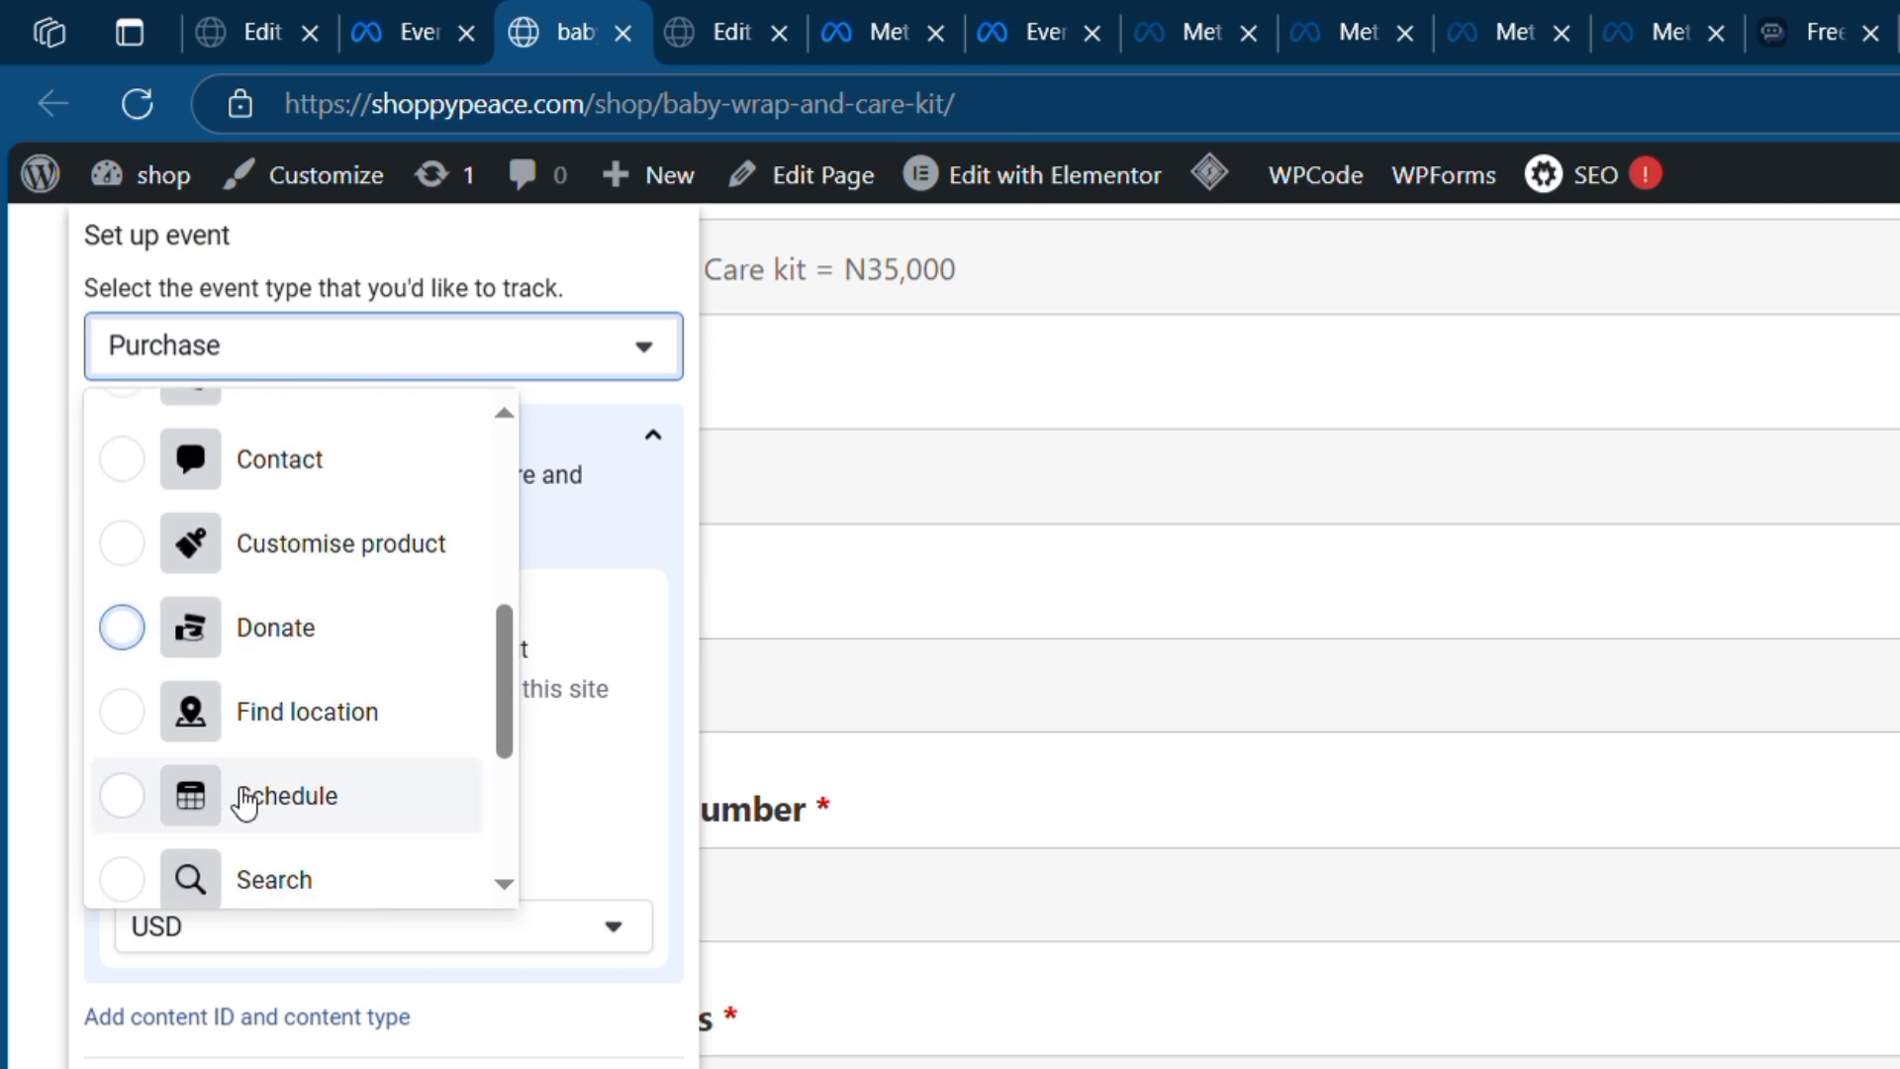
scroll(377, 806, down, 2)
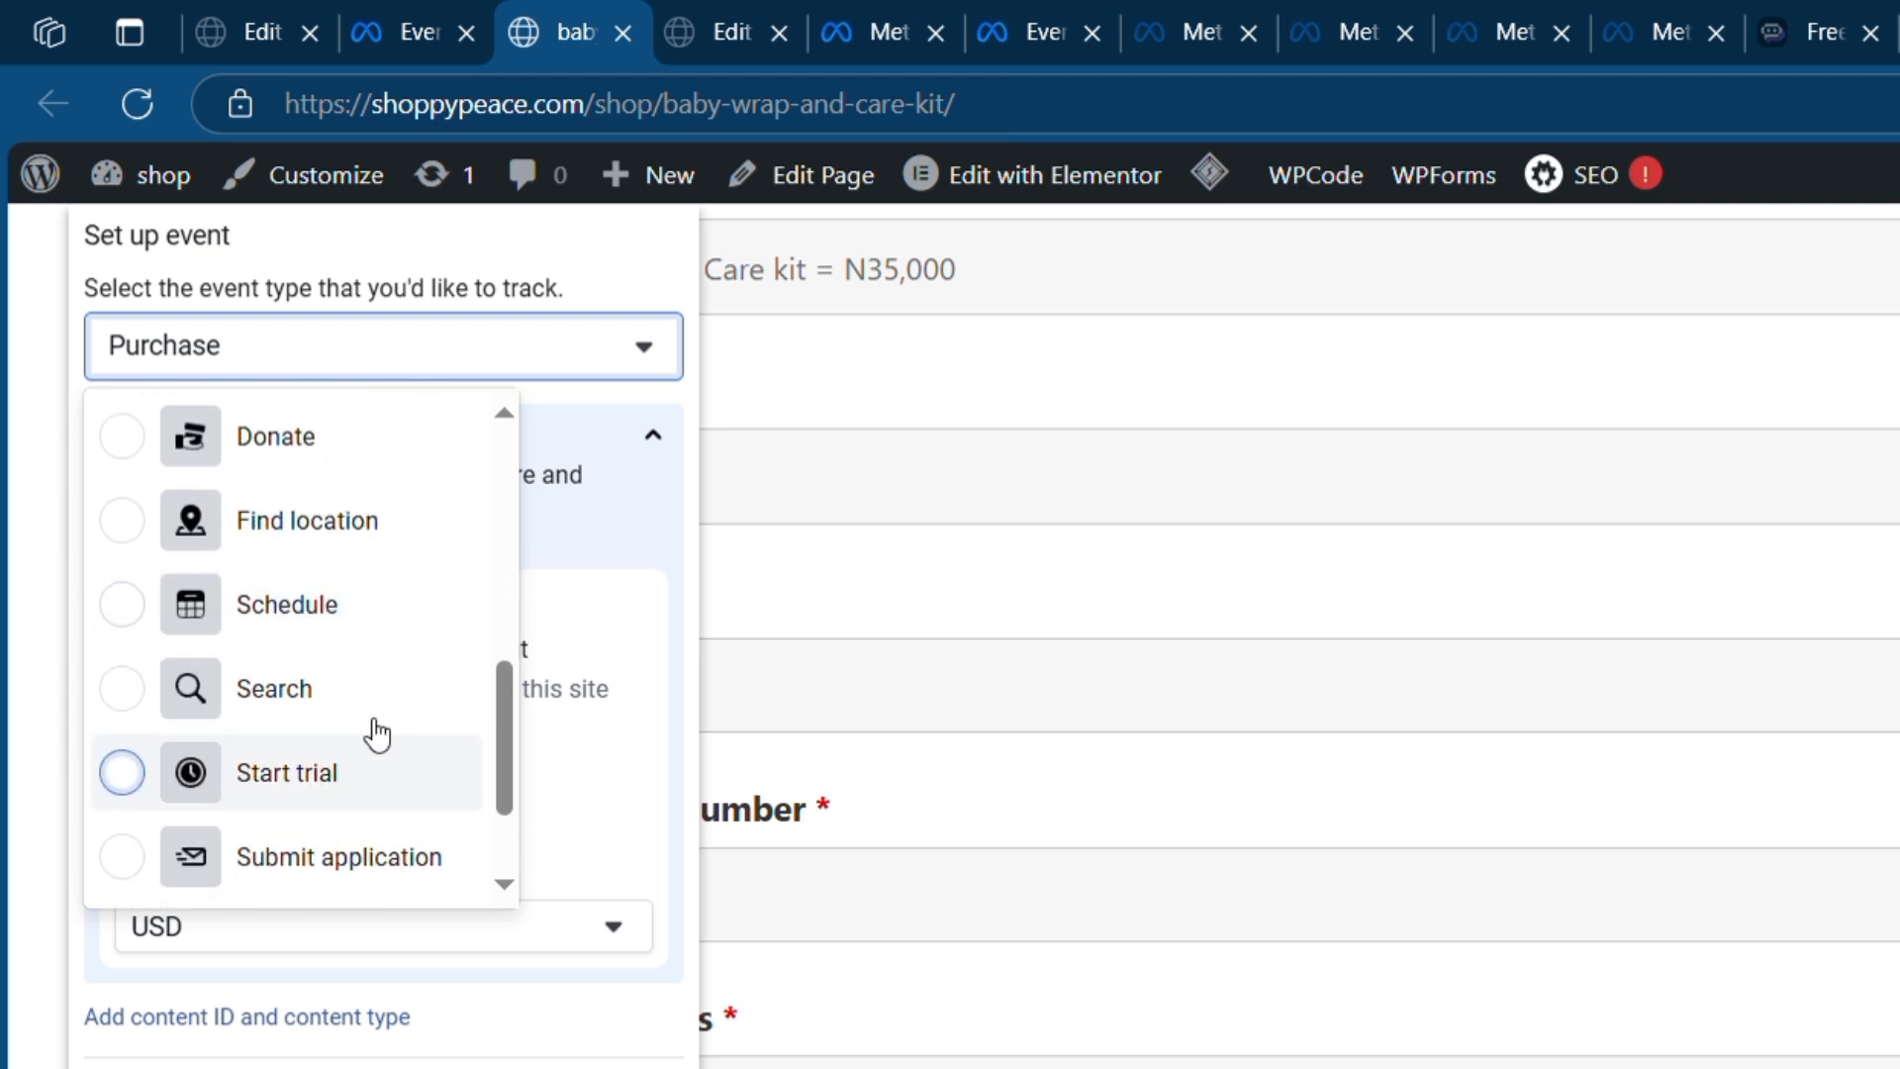
scroll(302, 803, down, 2)
scroll(302, 807, down, 3)
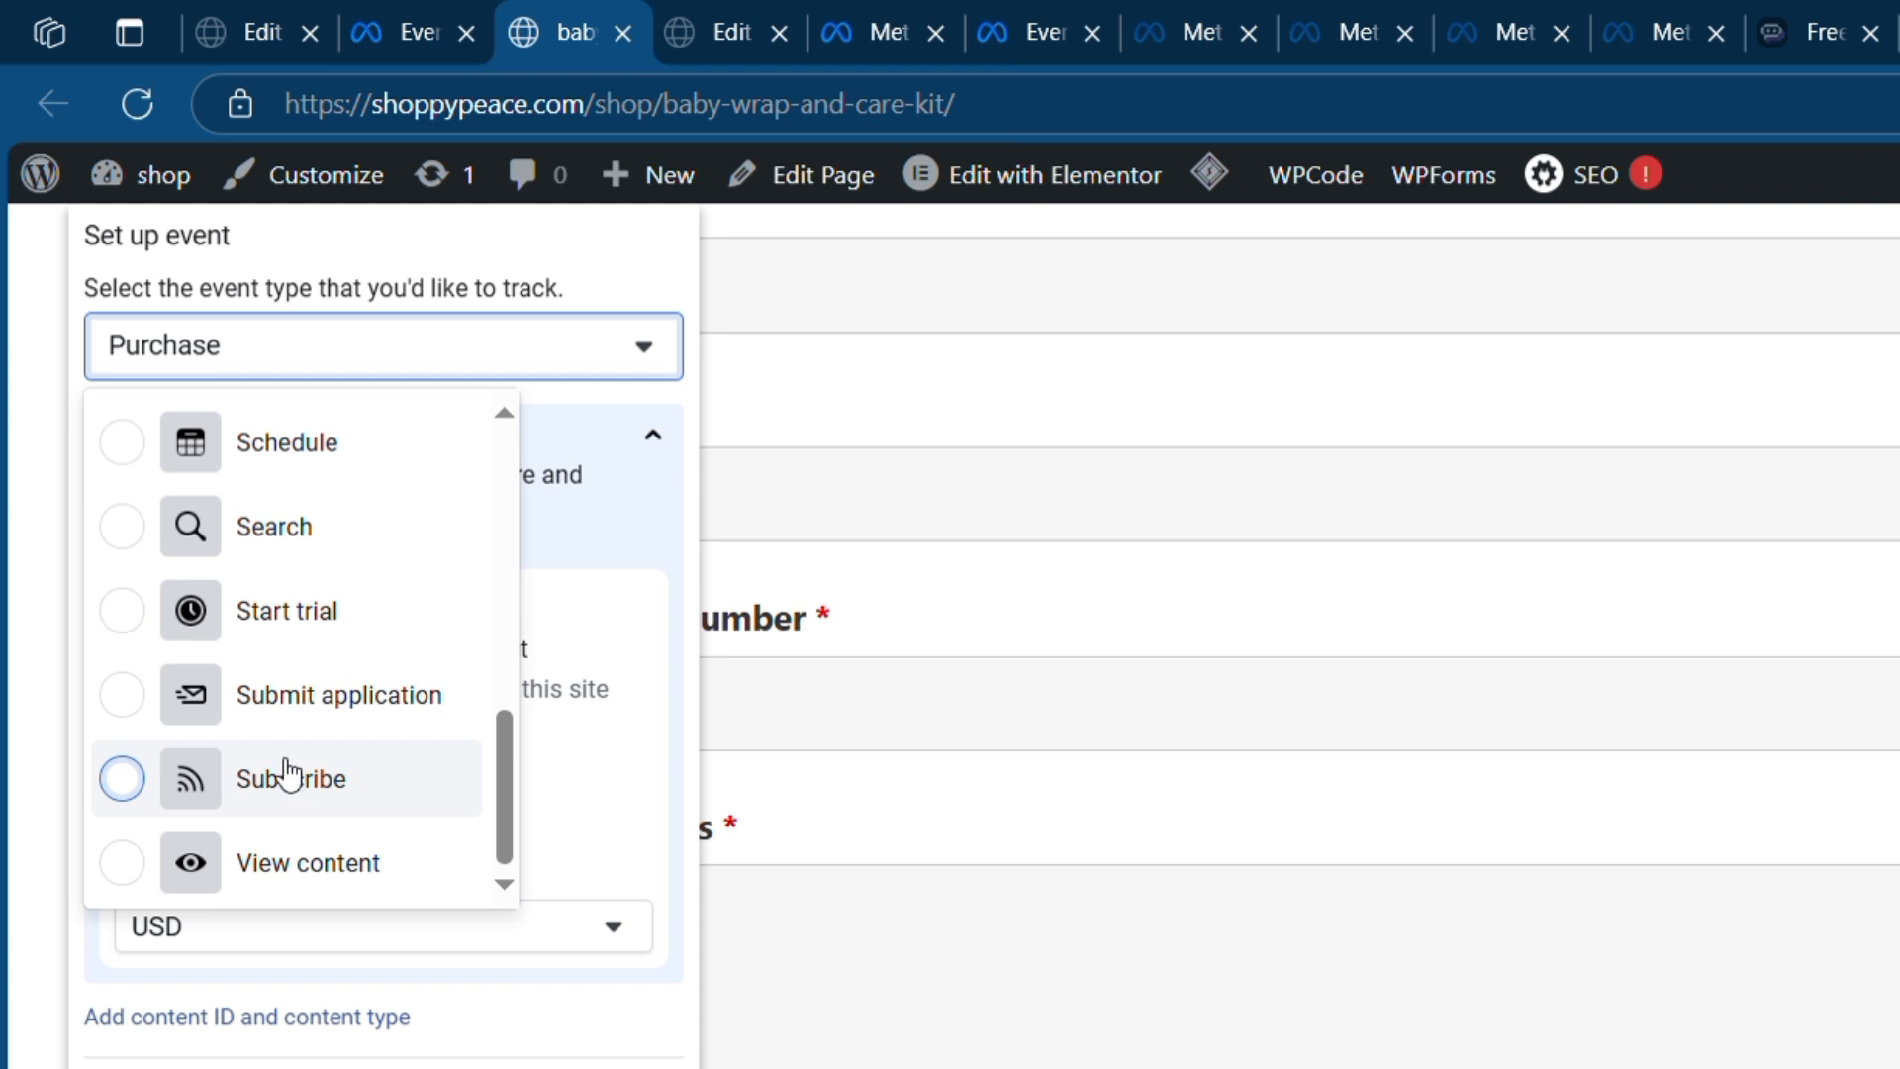
scroll(573, 759, up, 5)
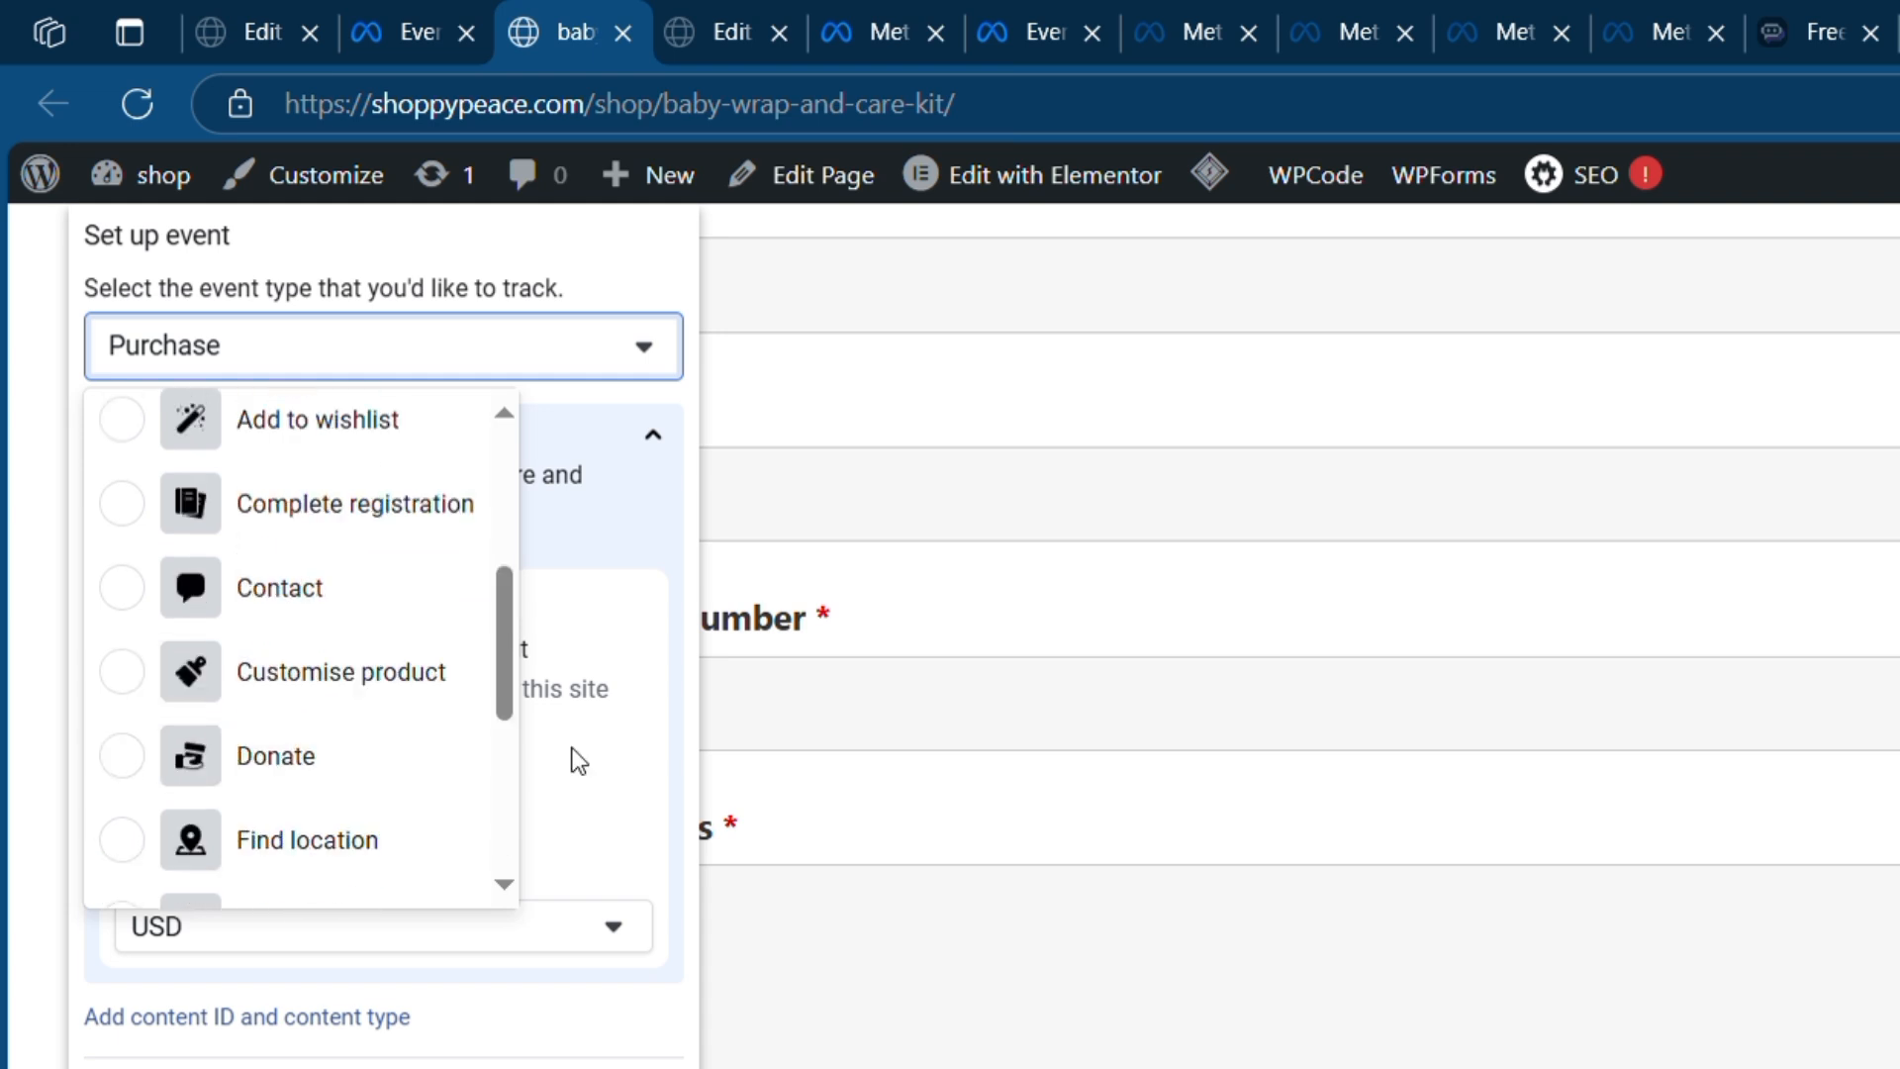
click(574, 756)
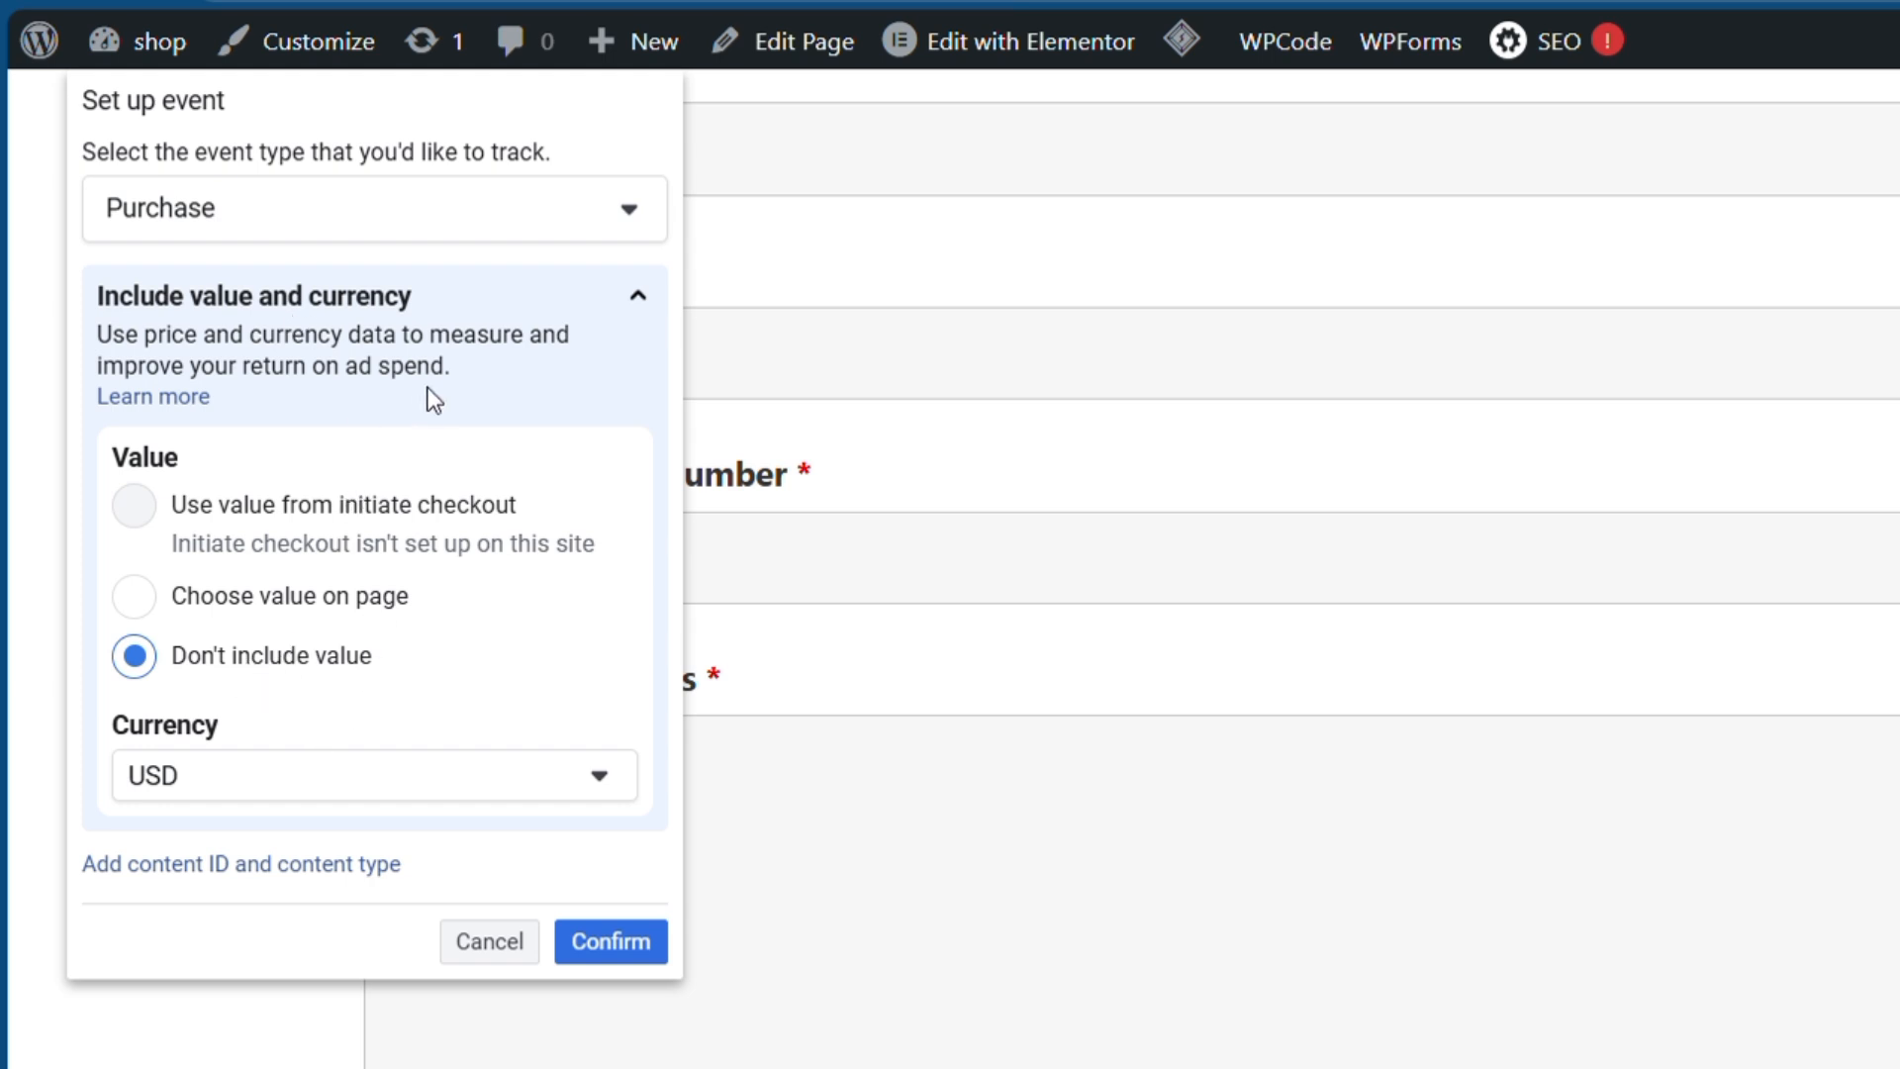
click(580, 942)
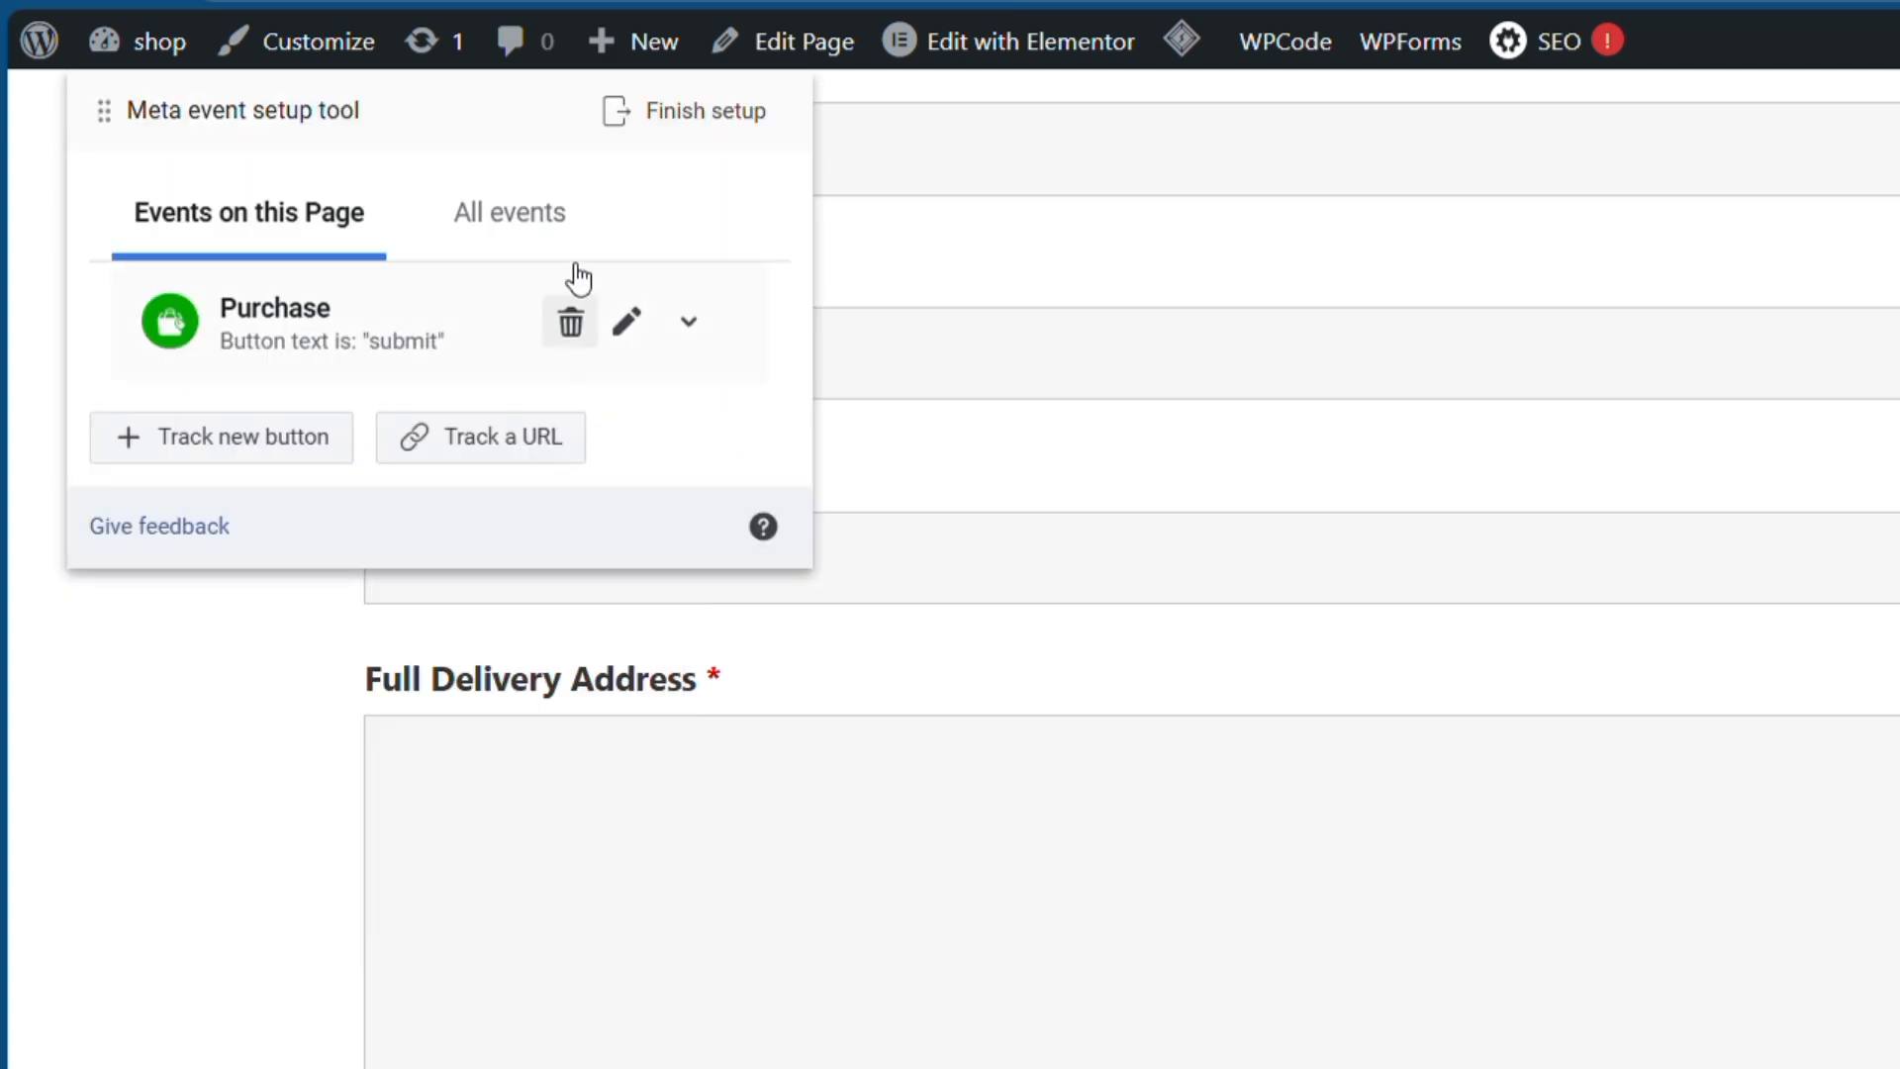
- Track a Lead event when the URL equals the baby-wrap-and-care-kit page, excluding any value
click(473, 460)
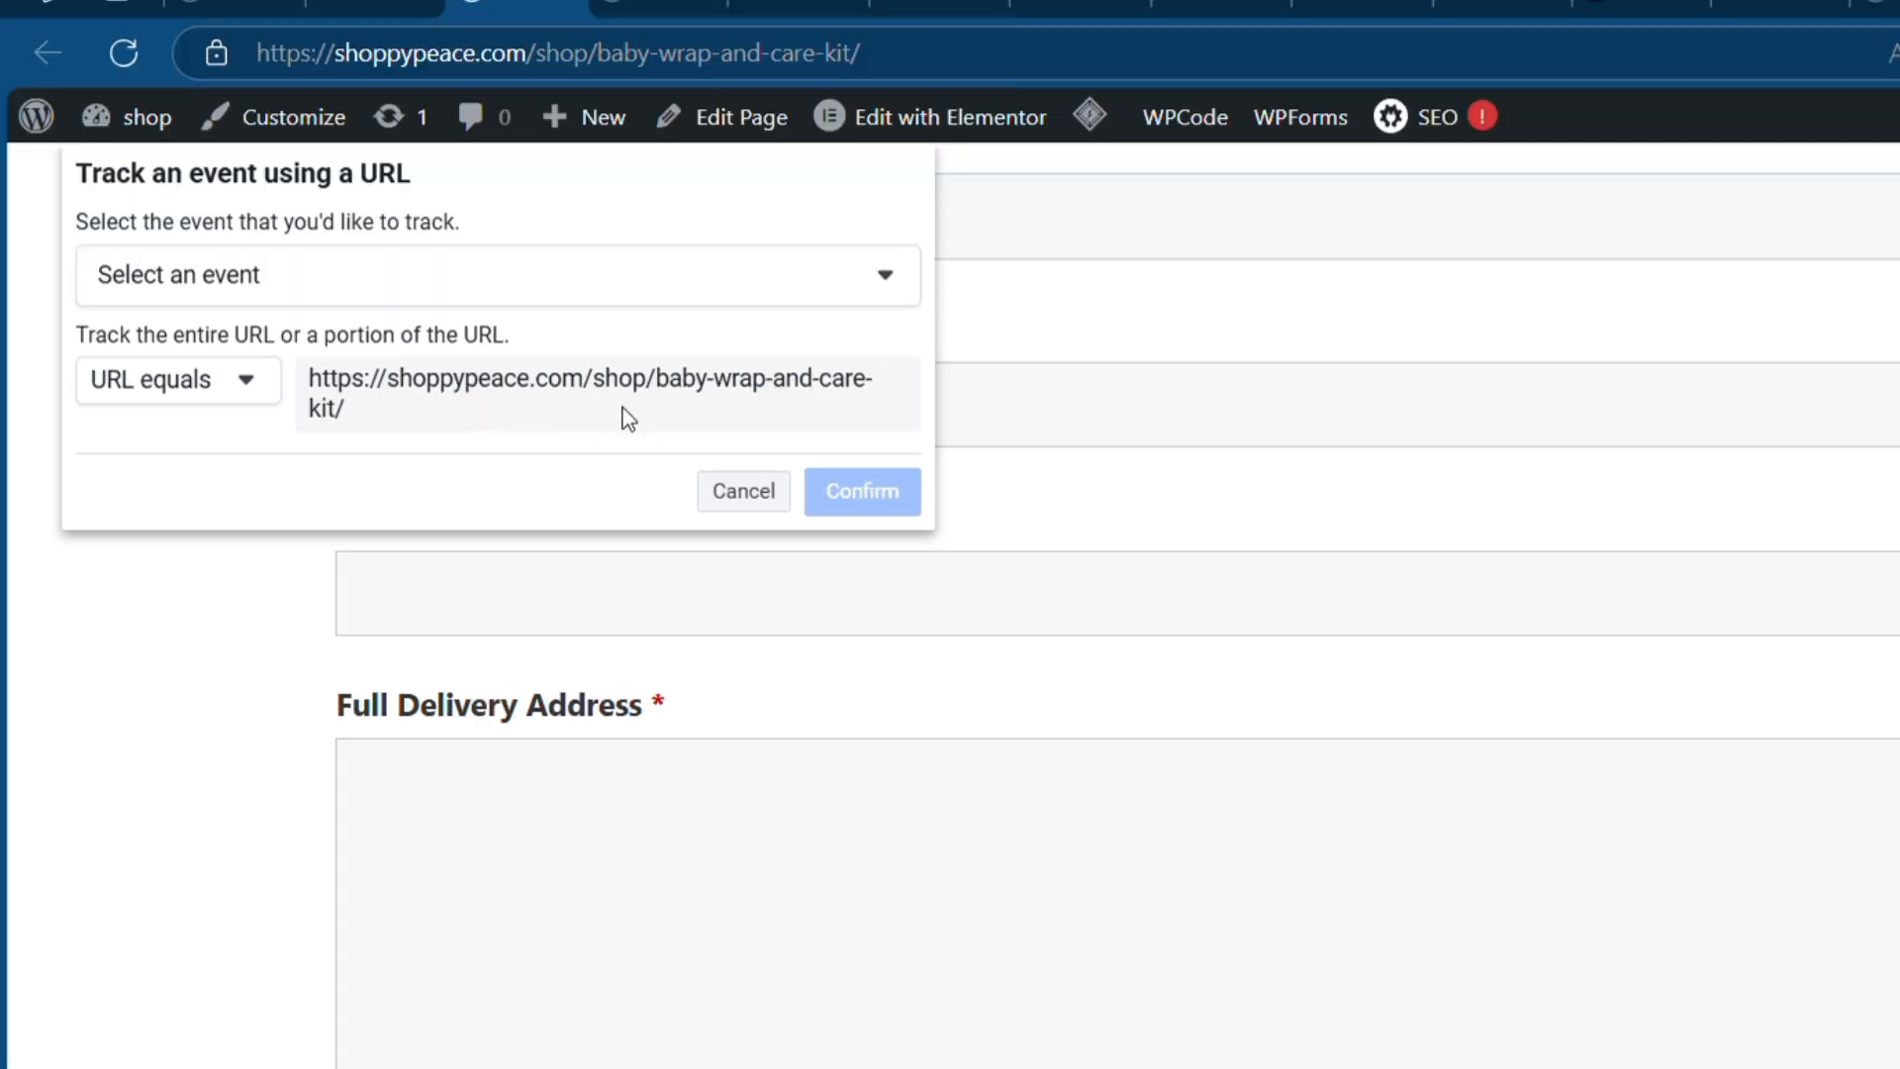
click(608, 283)
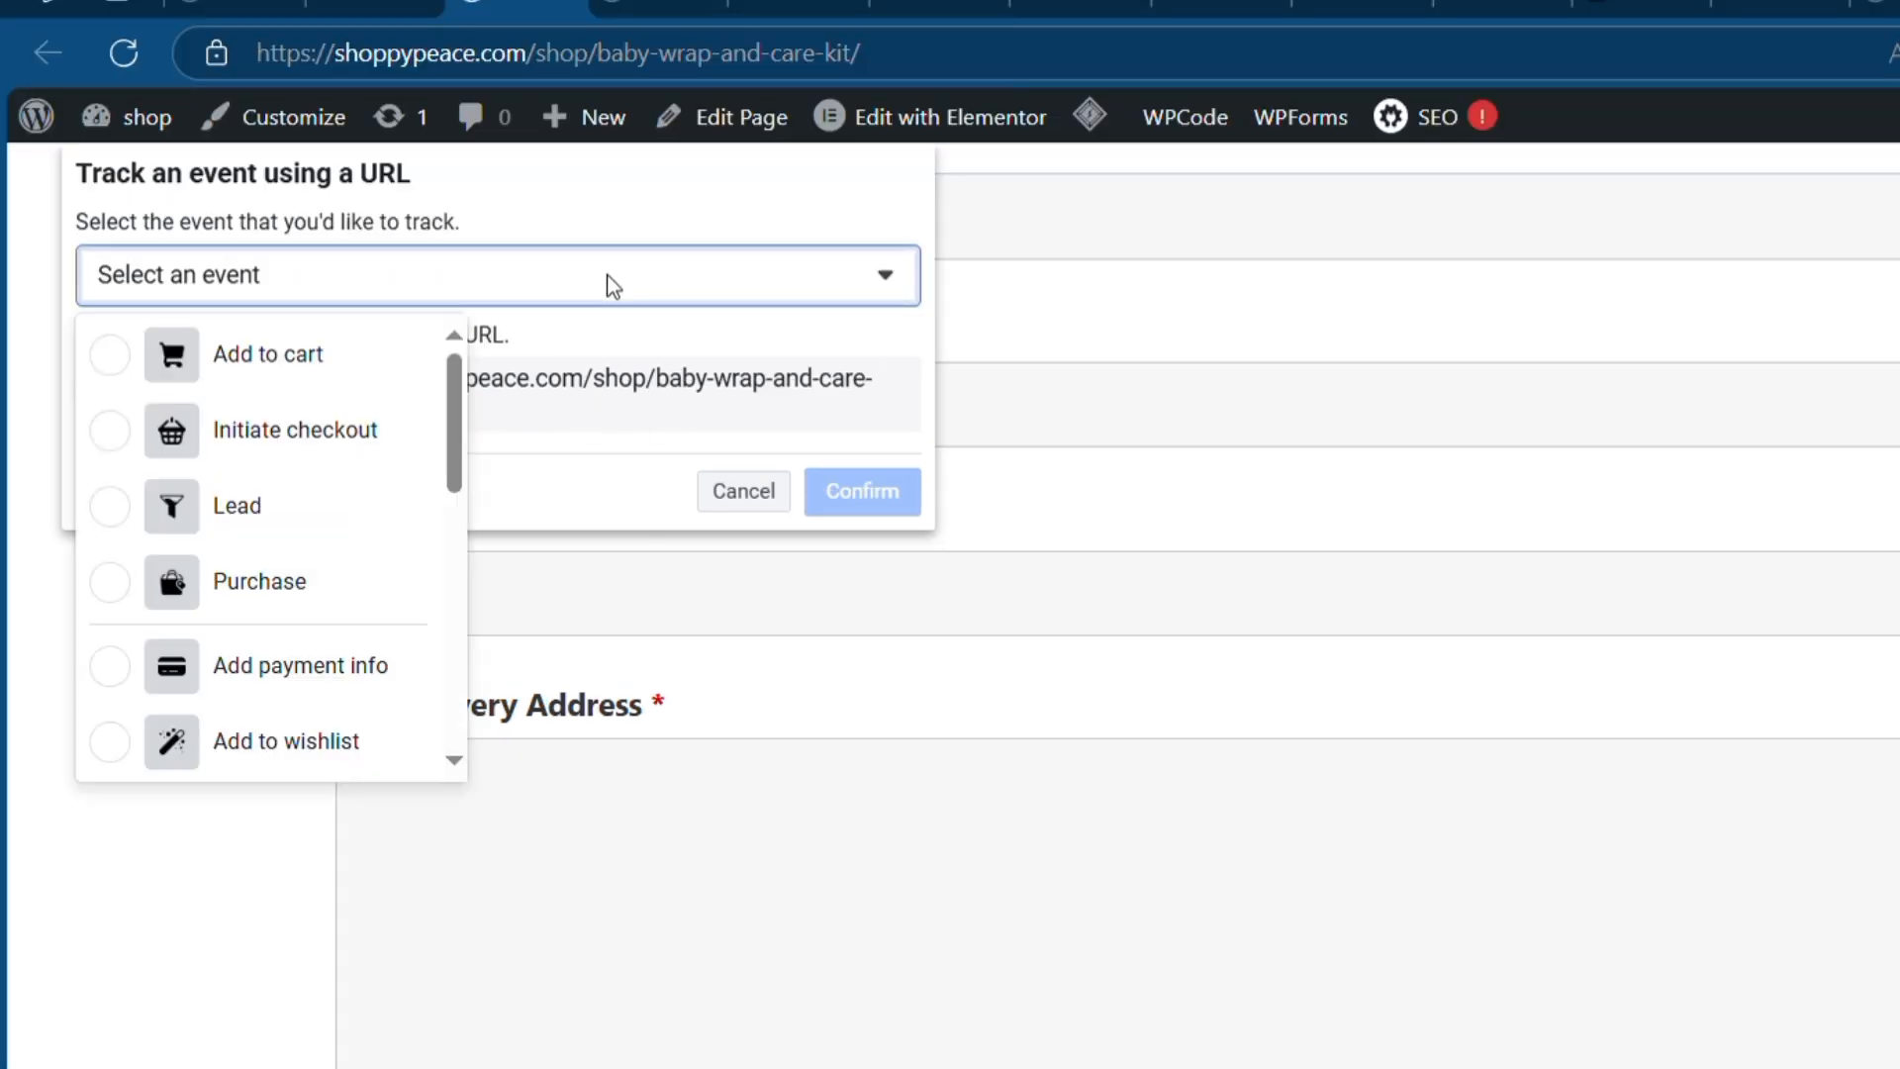
click(253, 508)
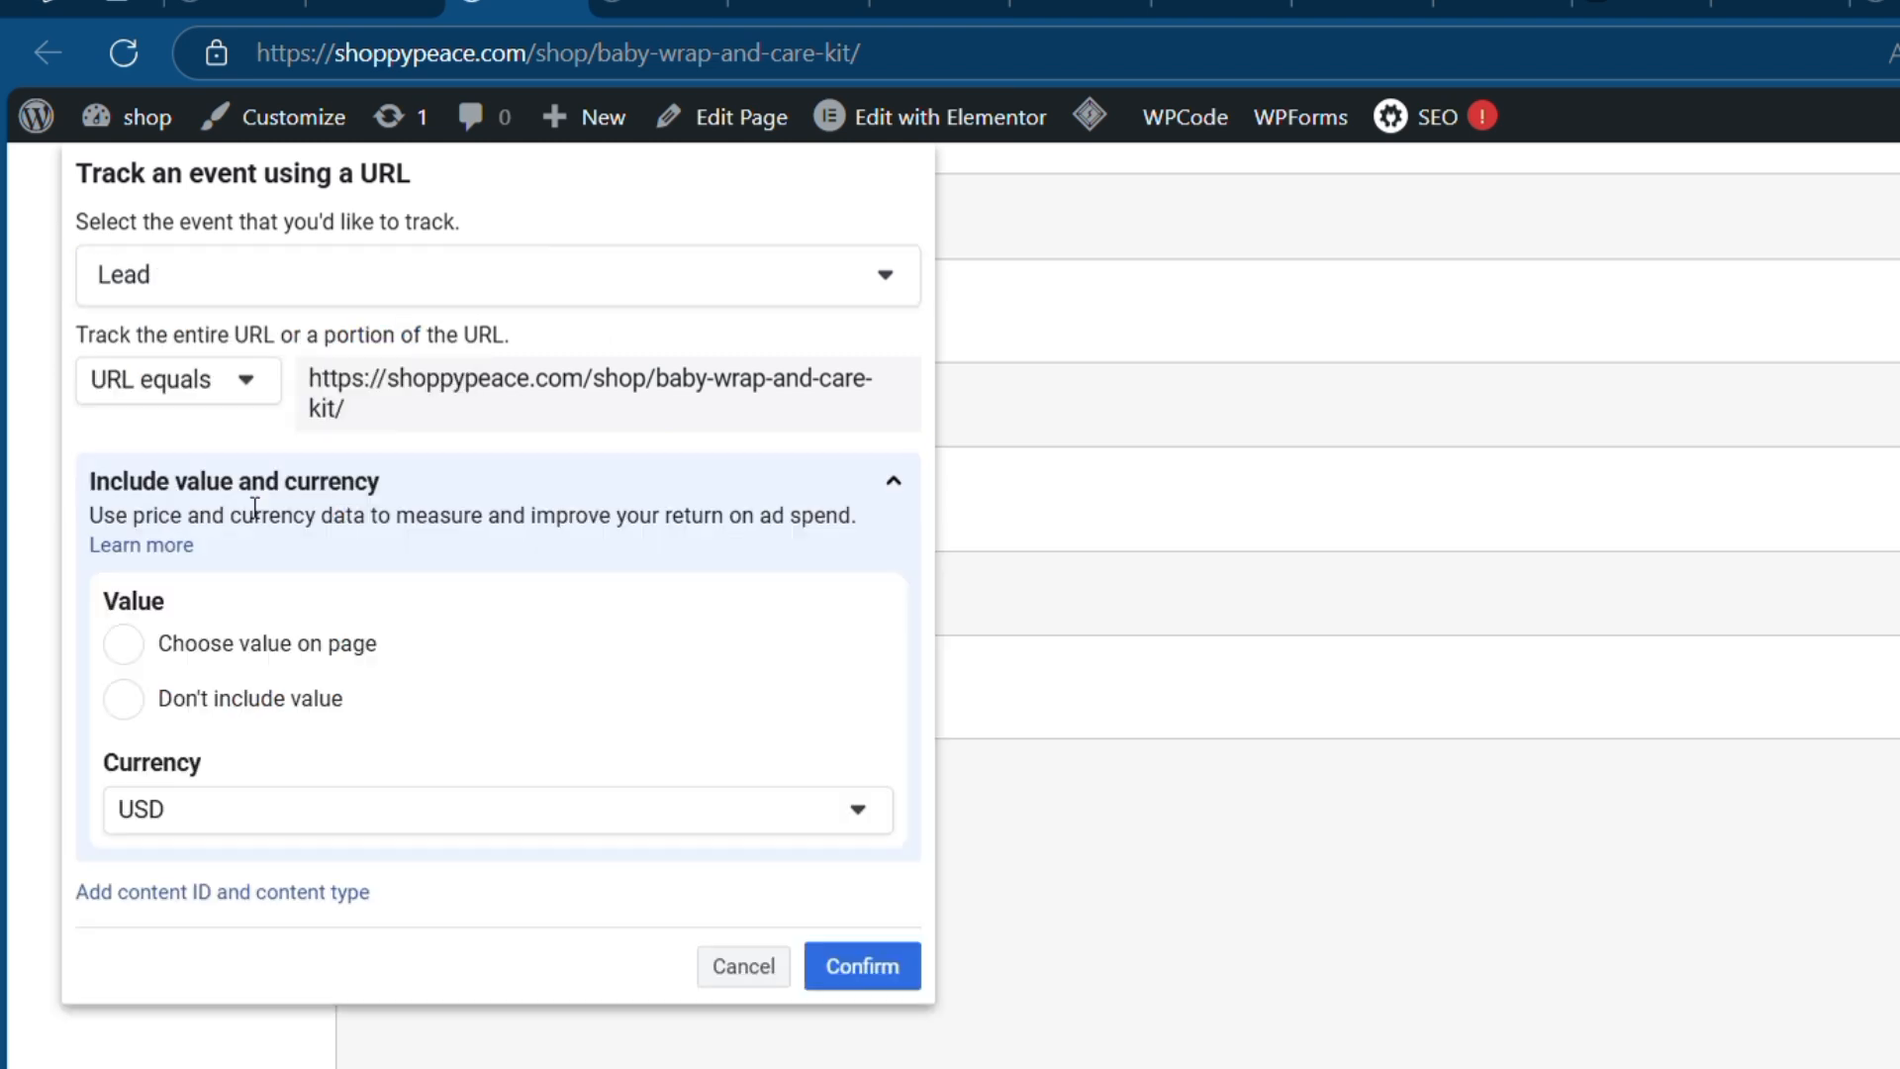
click(141, 708)
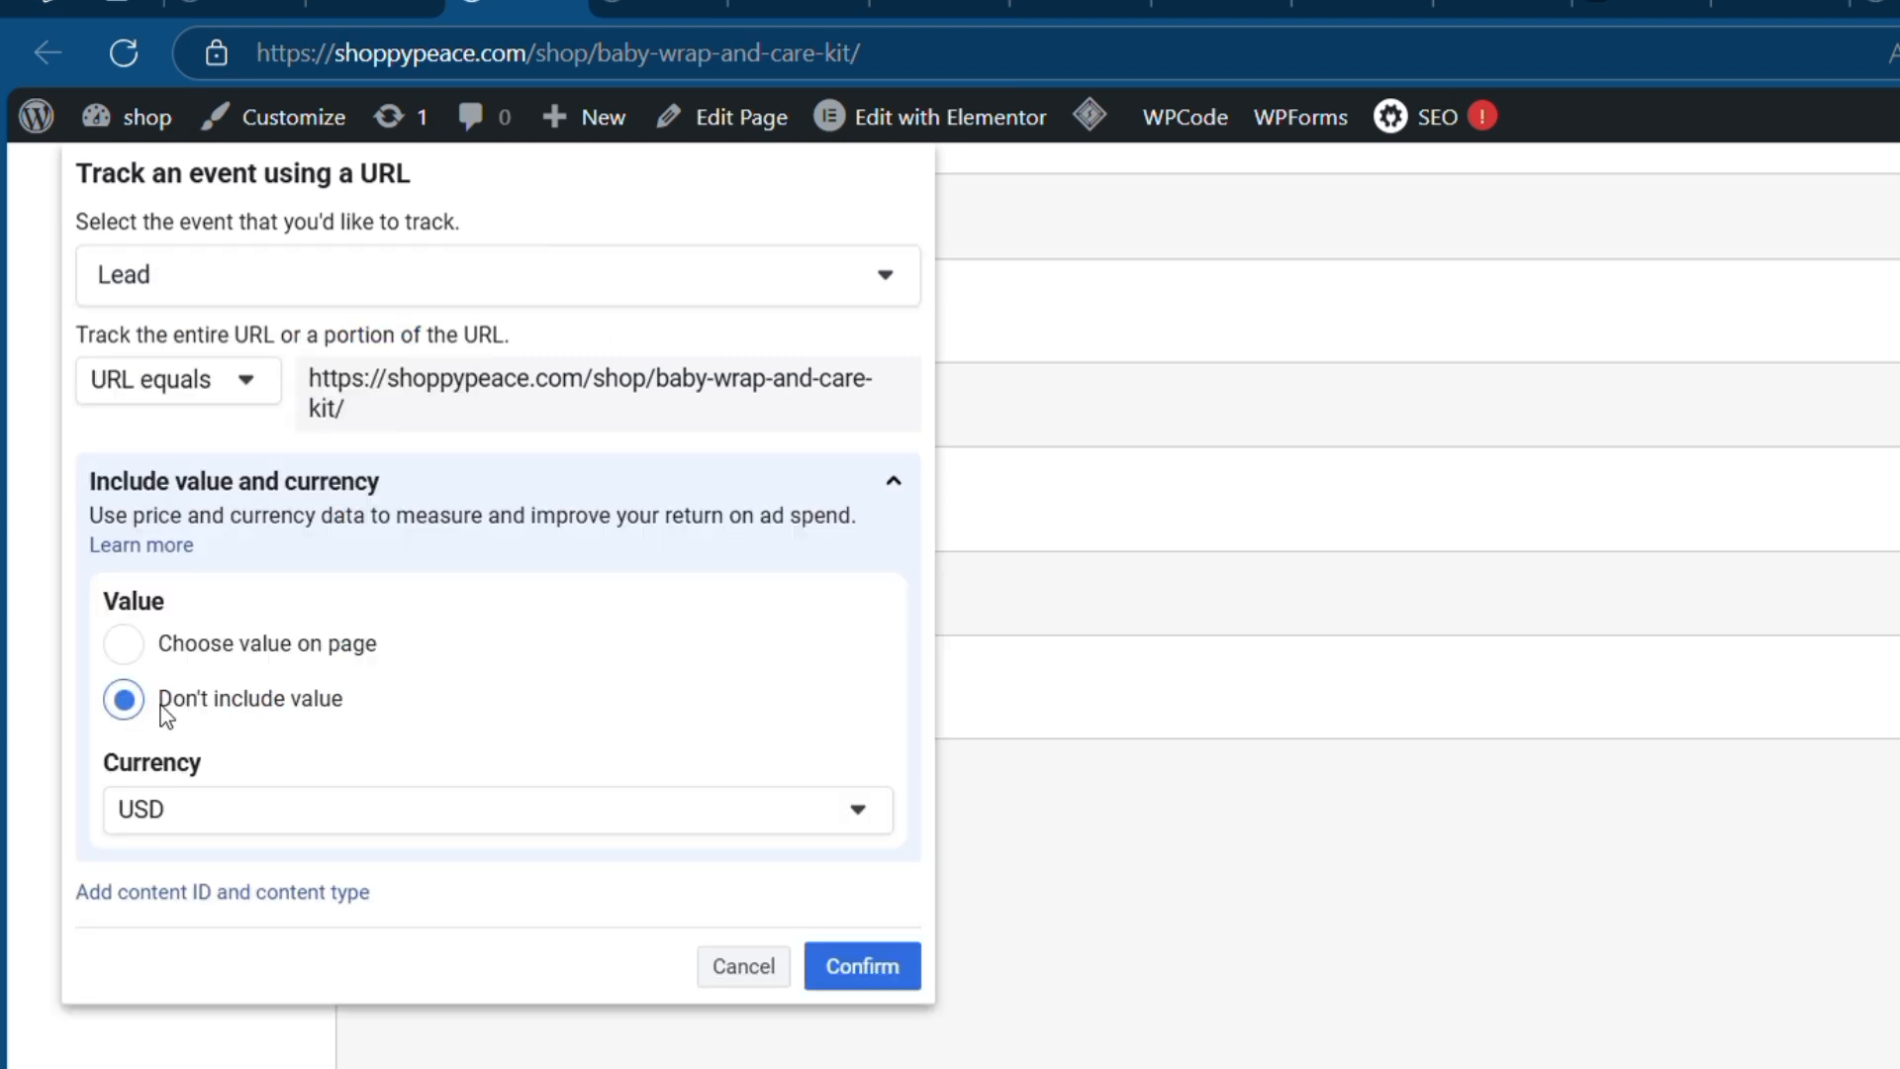
click(896, 980)
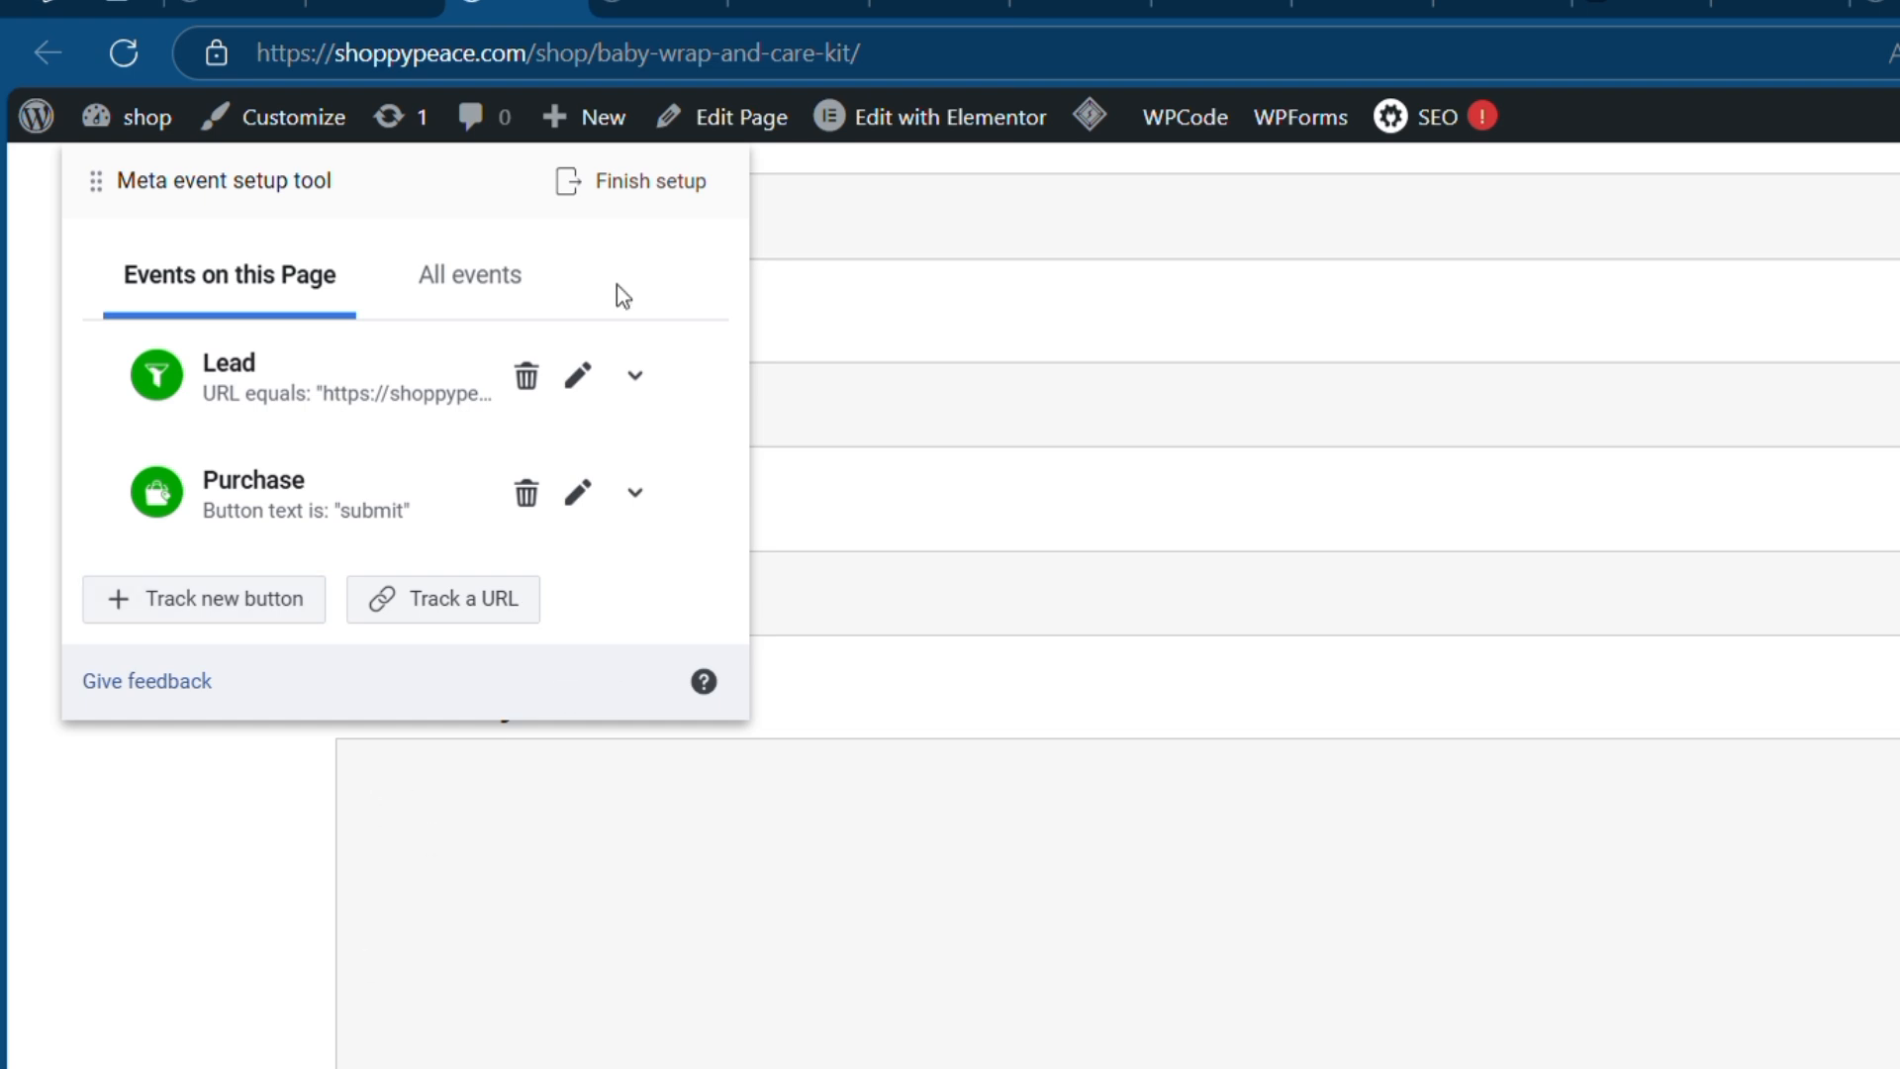
- Finish setup, answer Yes to feedback with Don't ask me again, and return to Events Manager
click(641, 188)
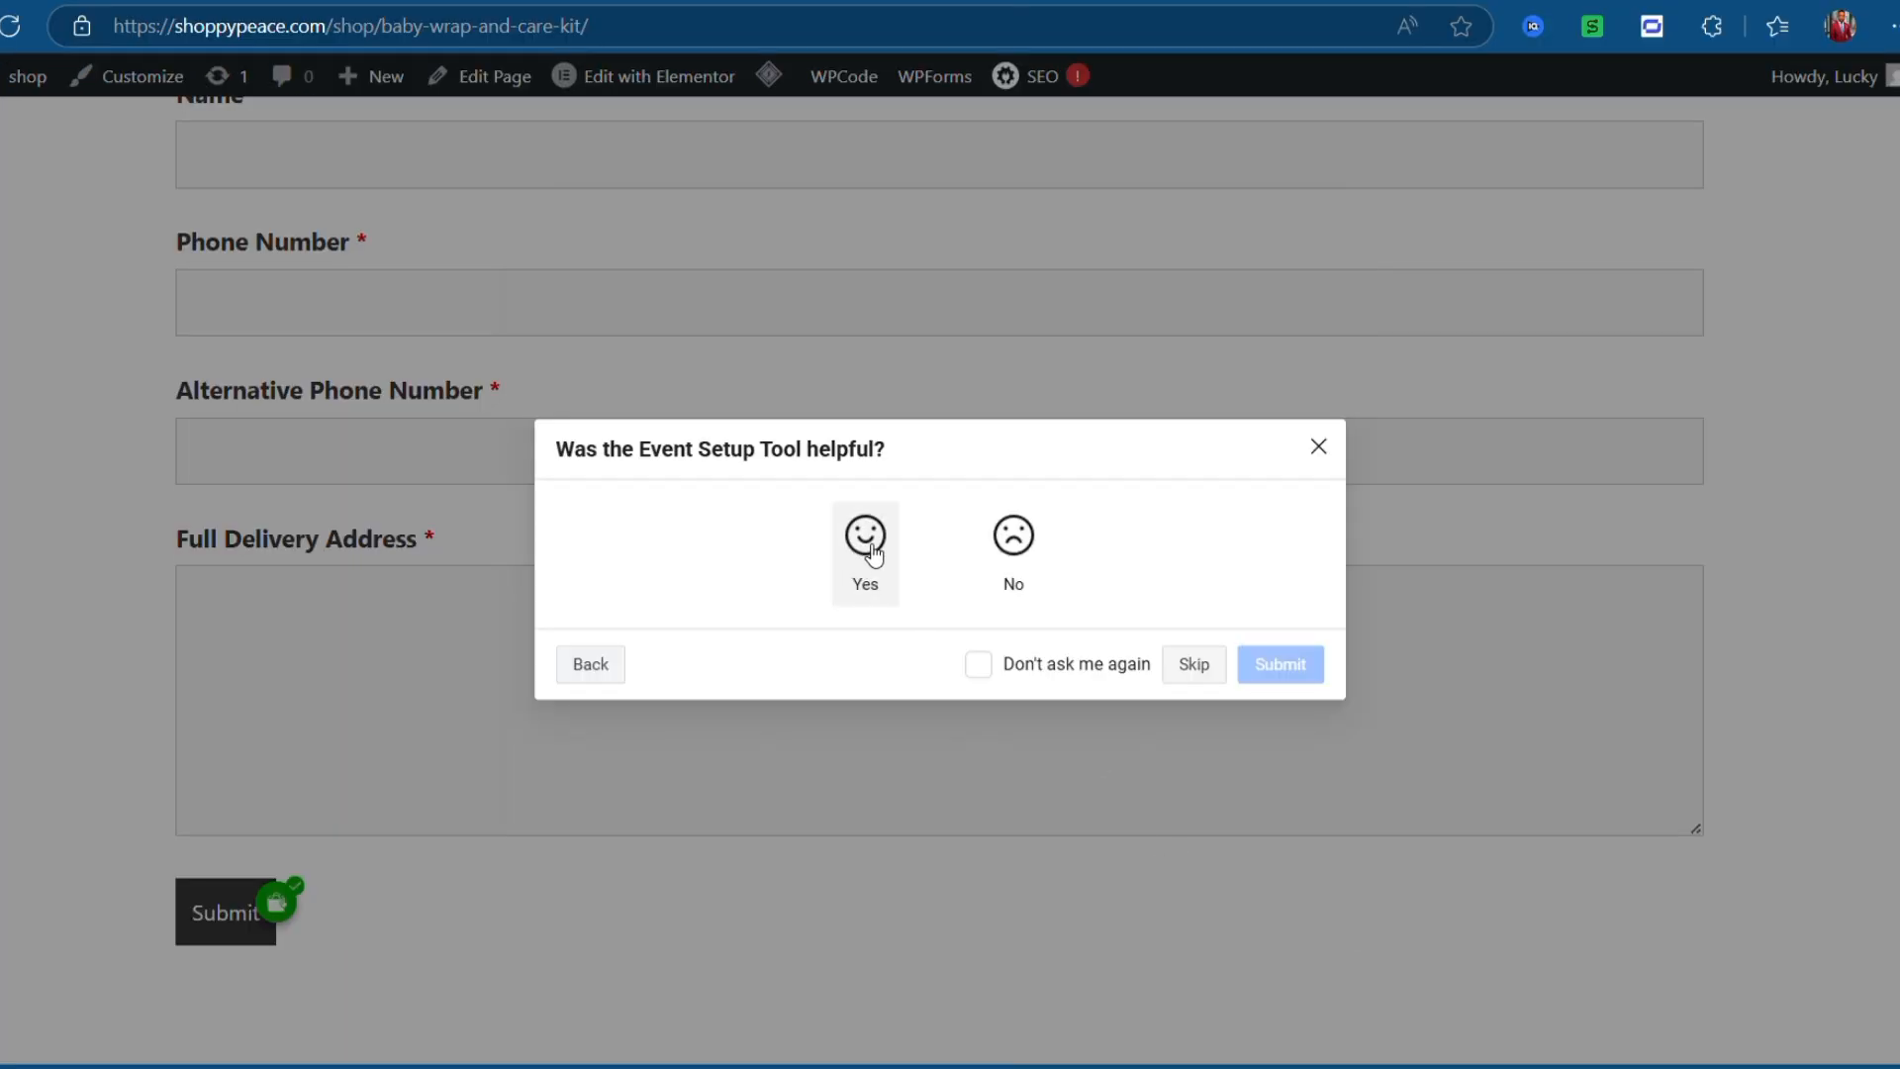
click(871, 546)
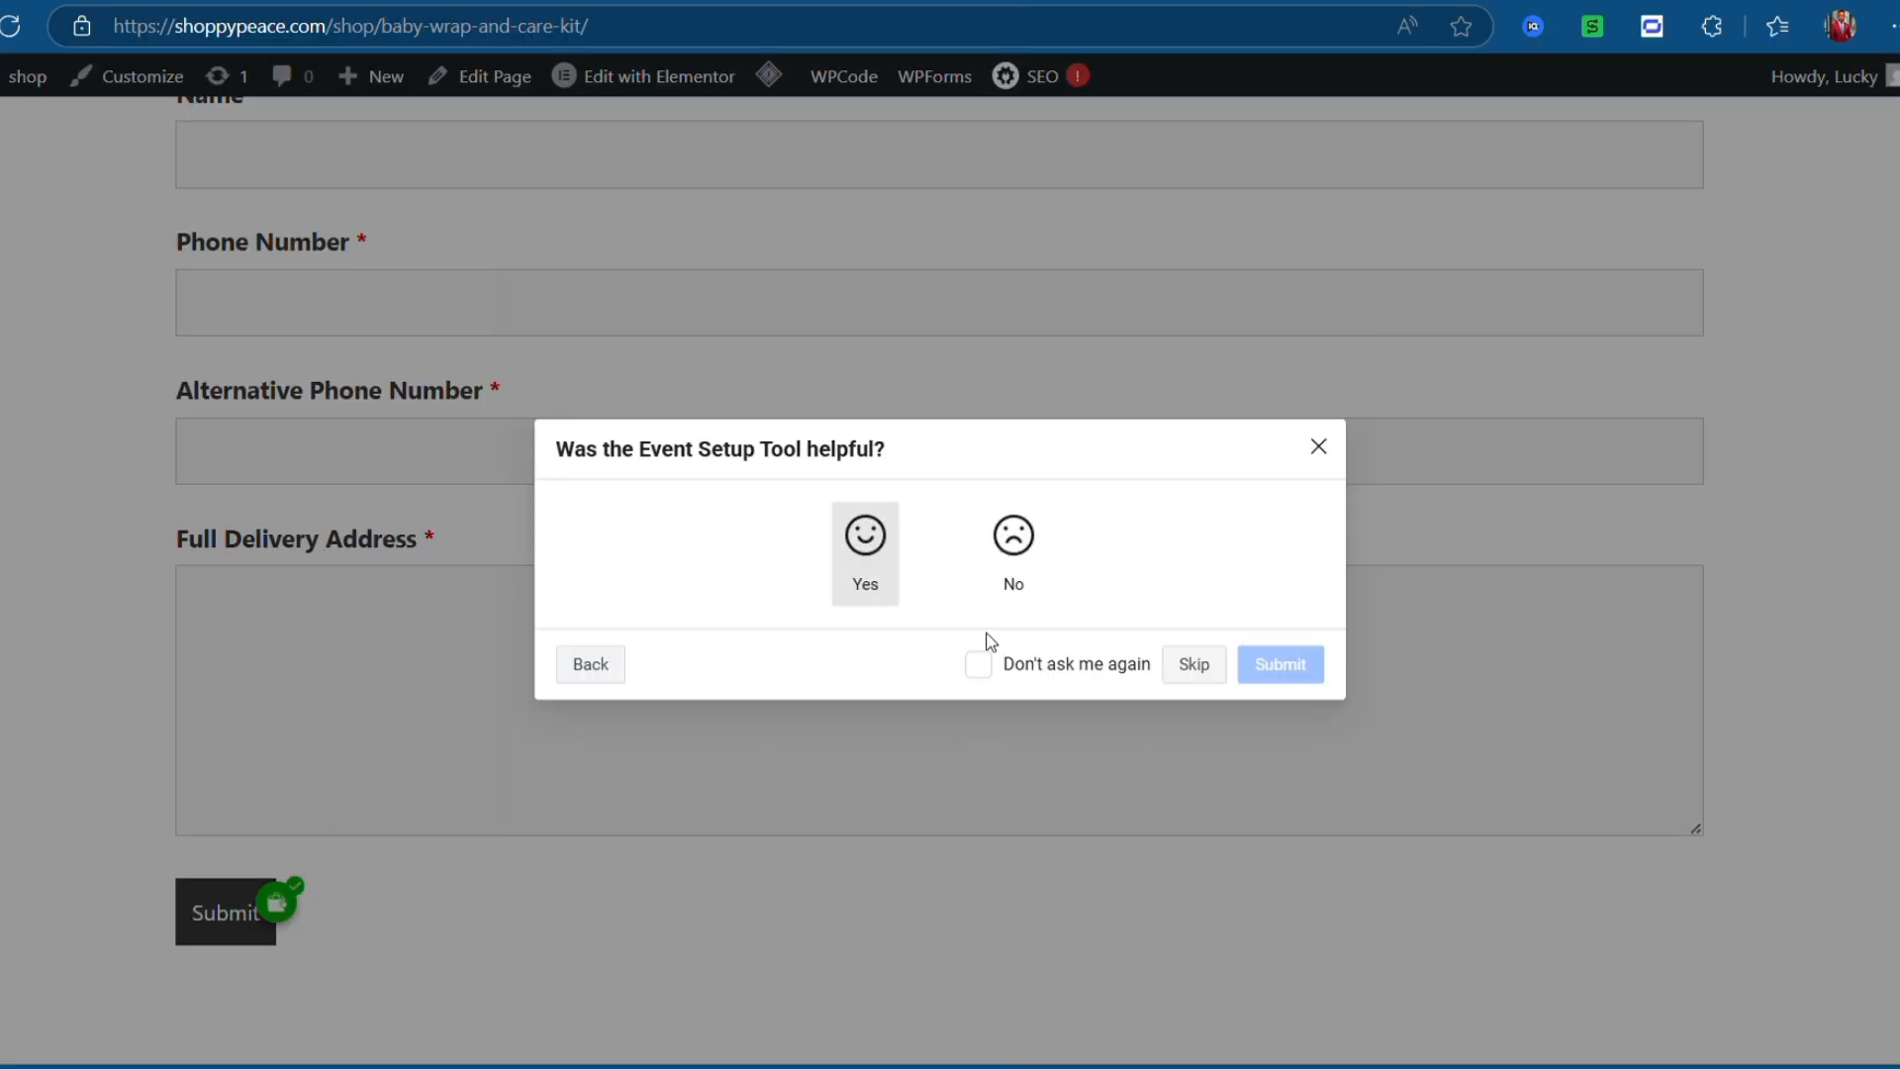
click(979, 753)
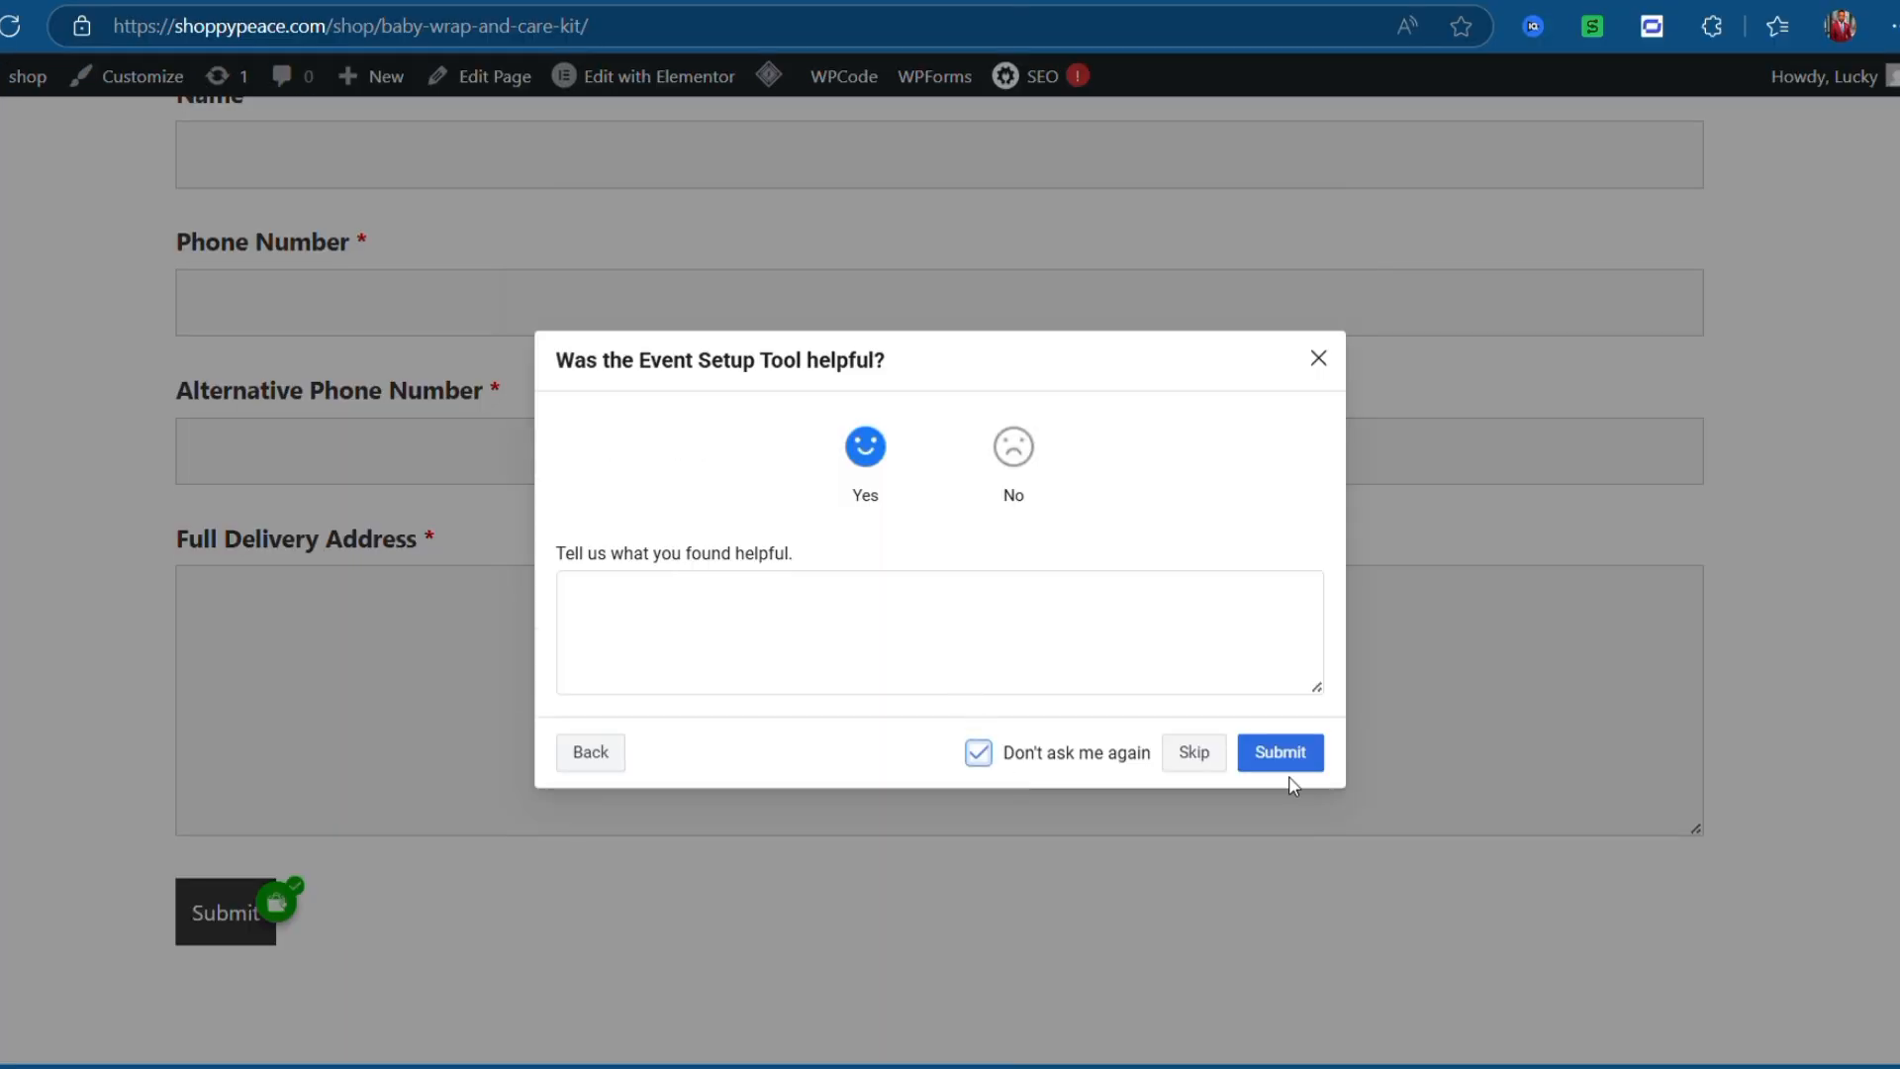
click(1289, 764)
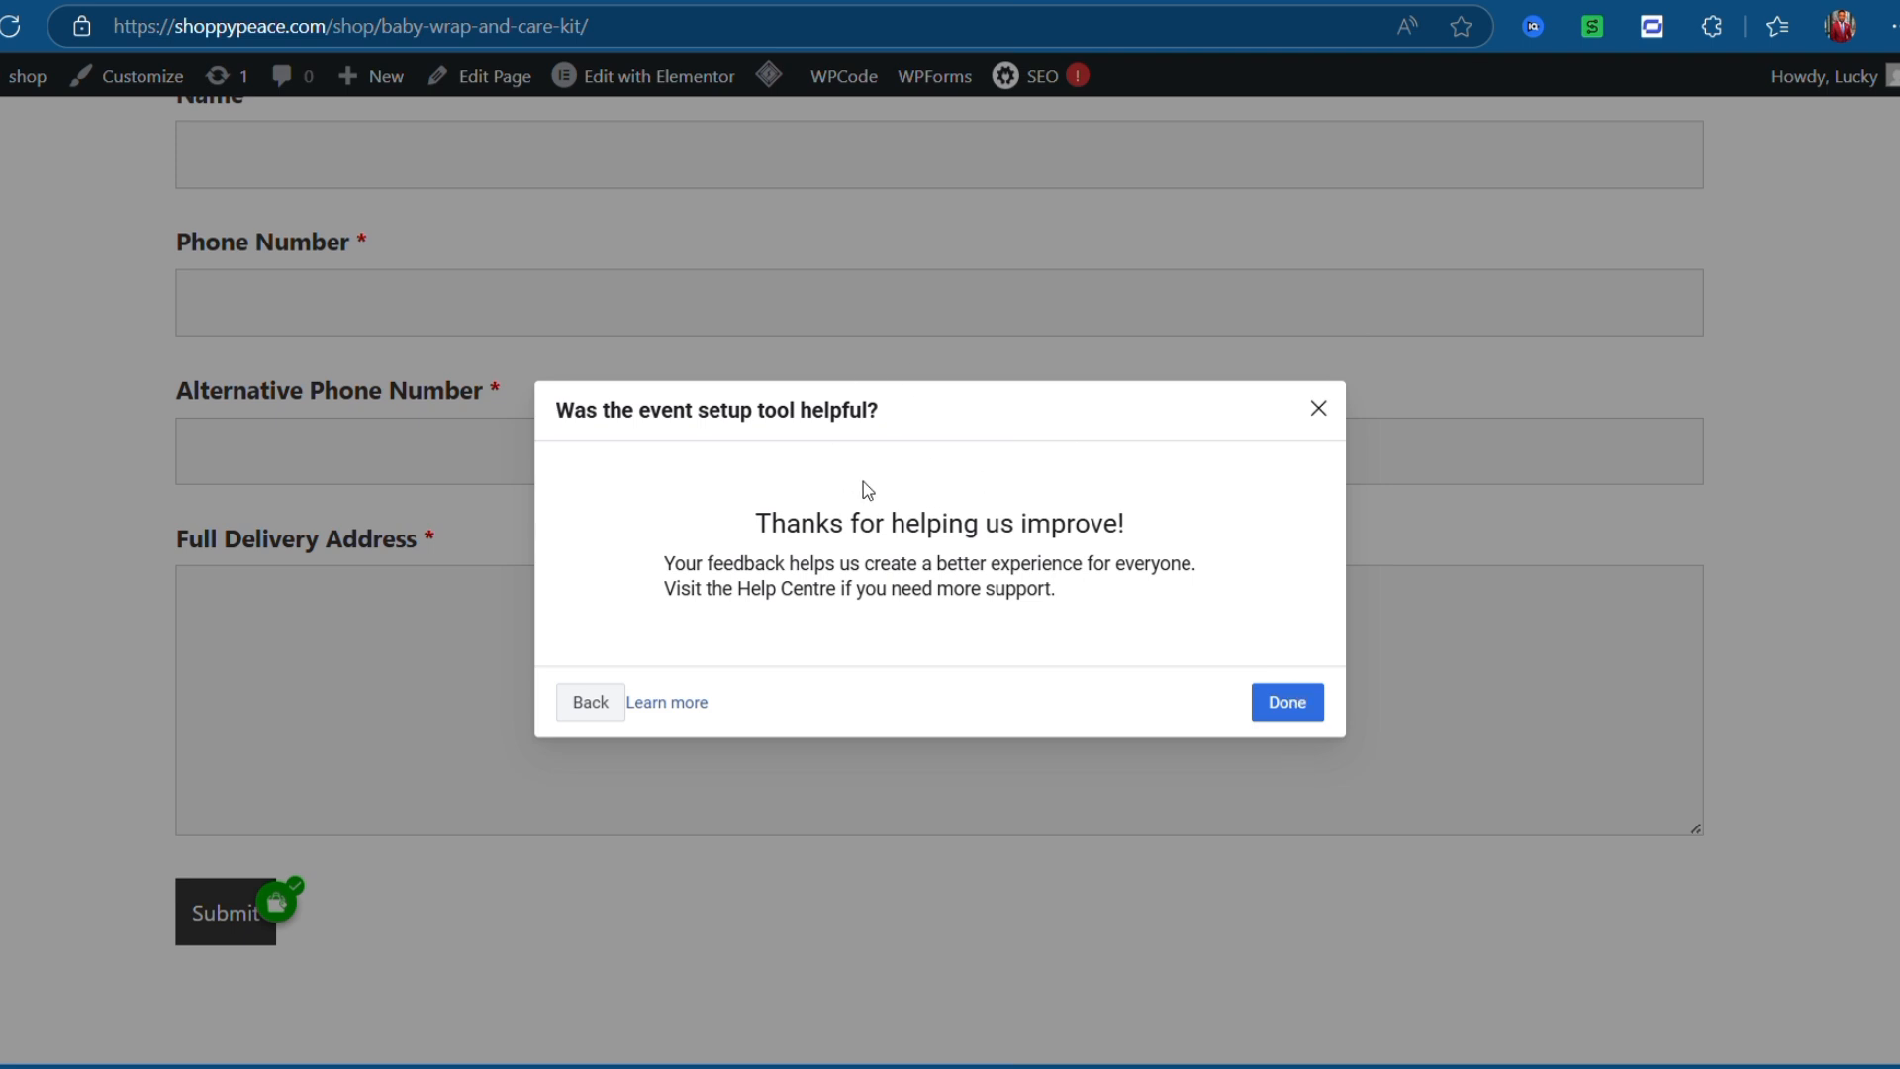
click(1277, 701)
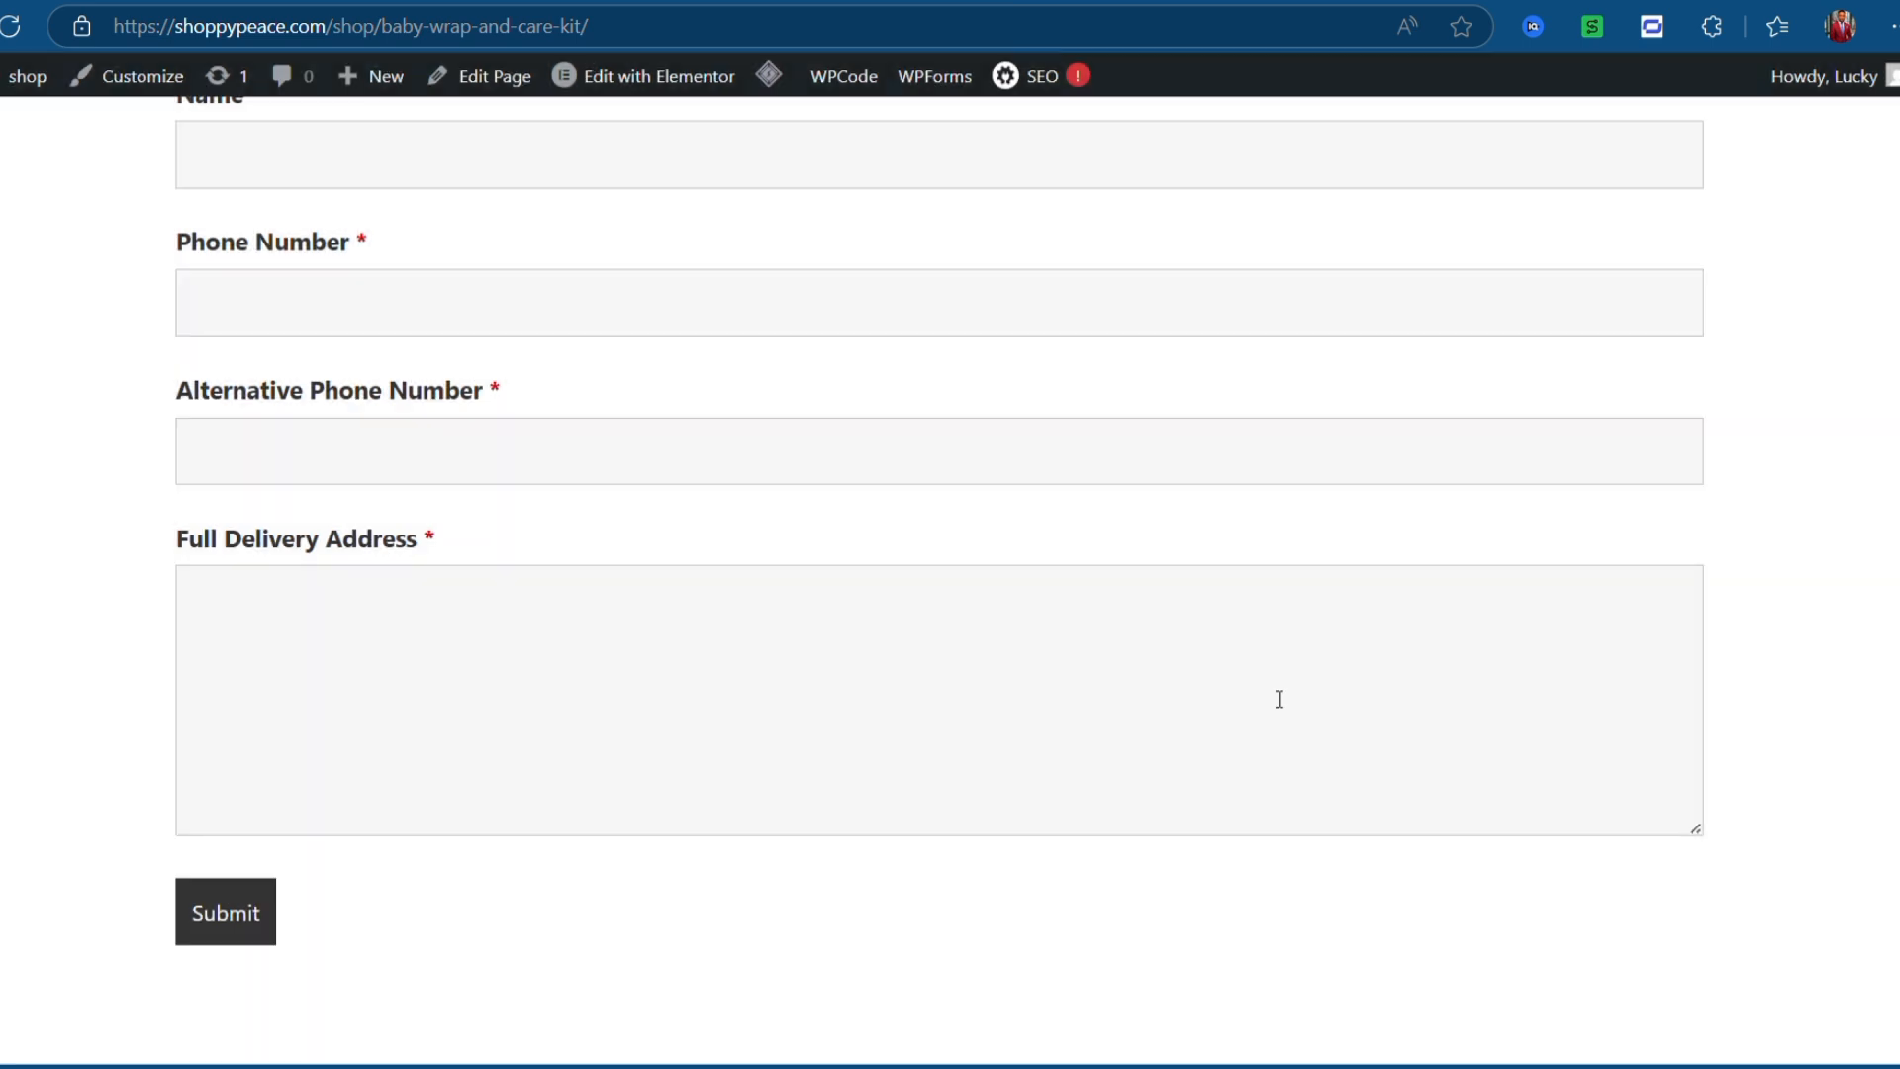
click(230, 6)
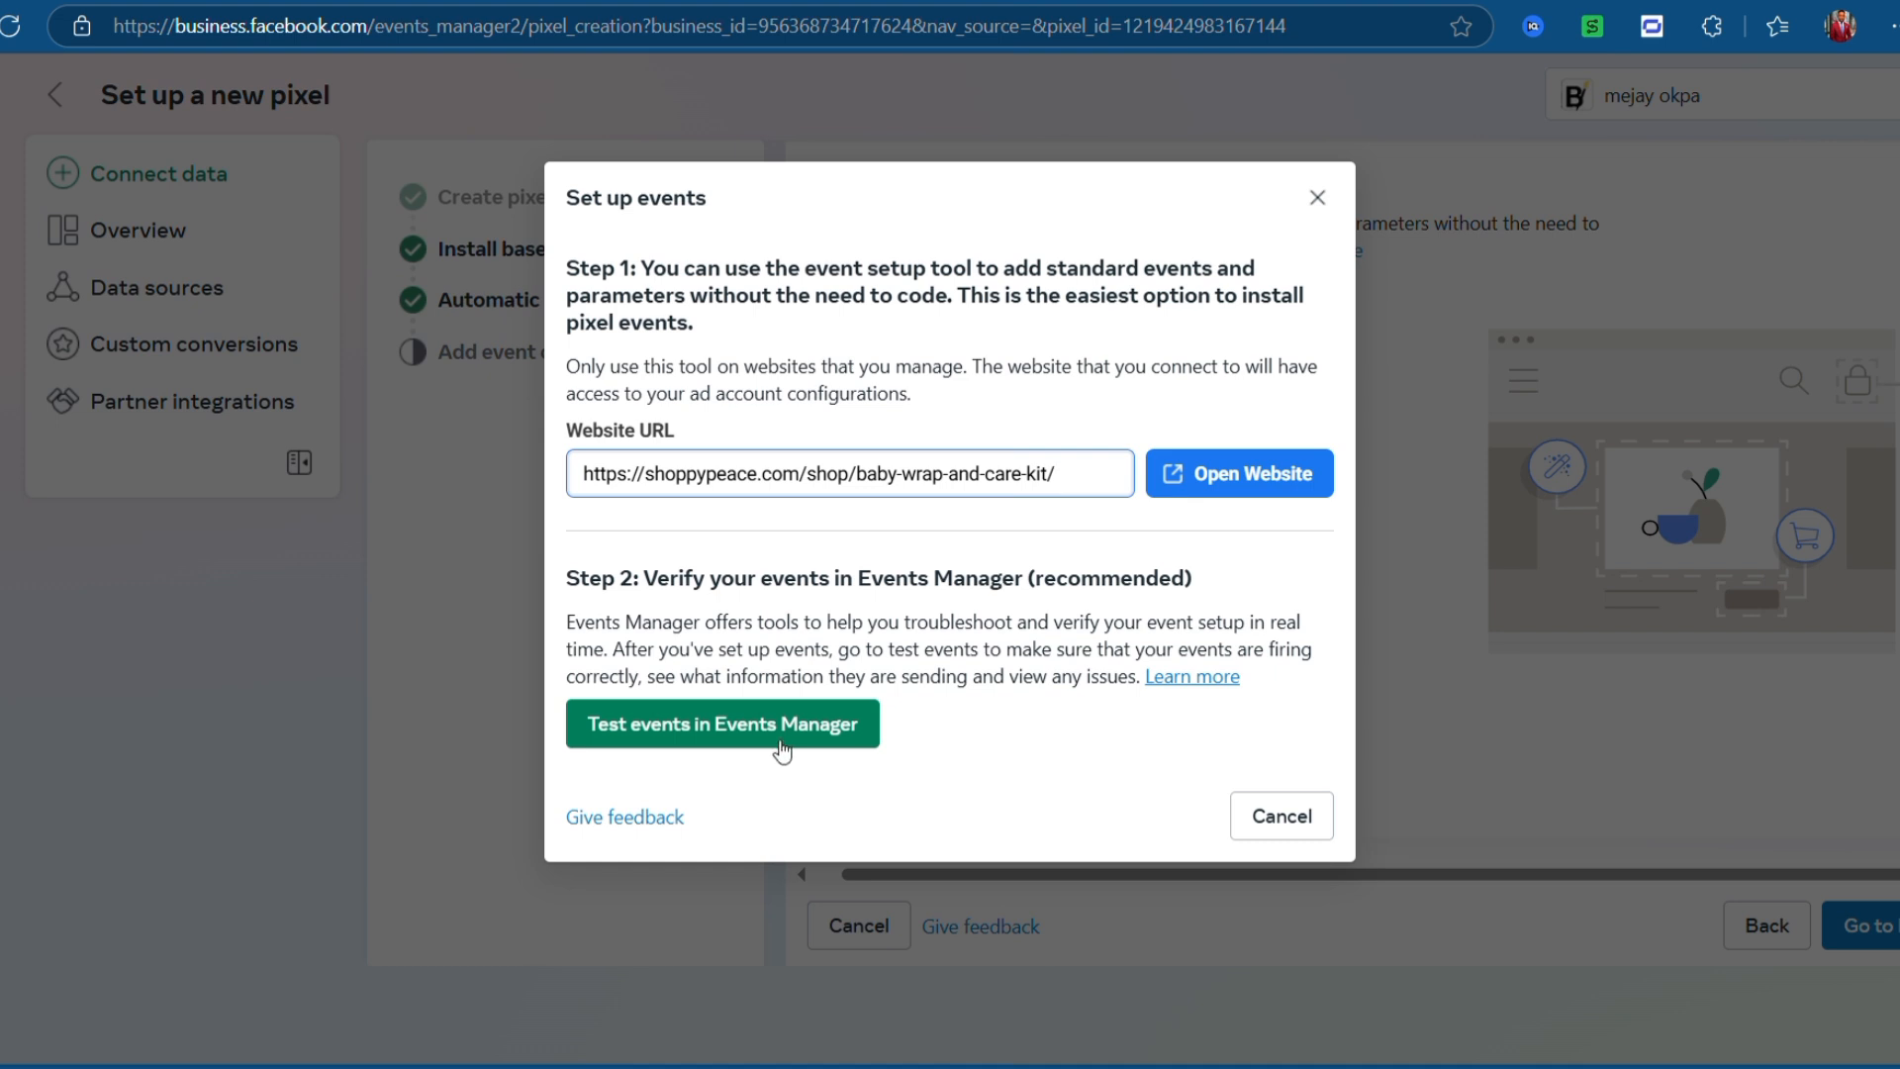
- Go to the pixel's Test events page and expand the website events check
click(677, 737)
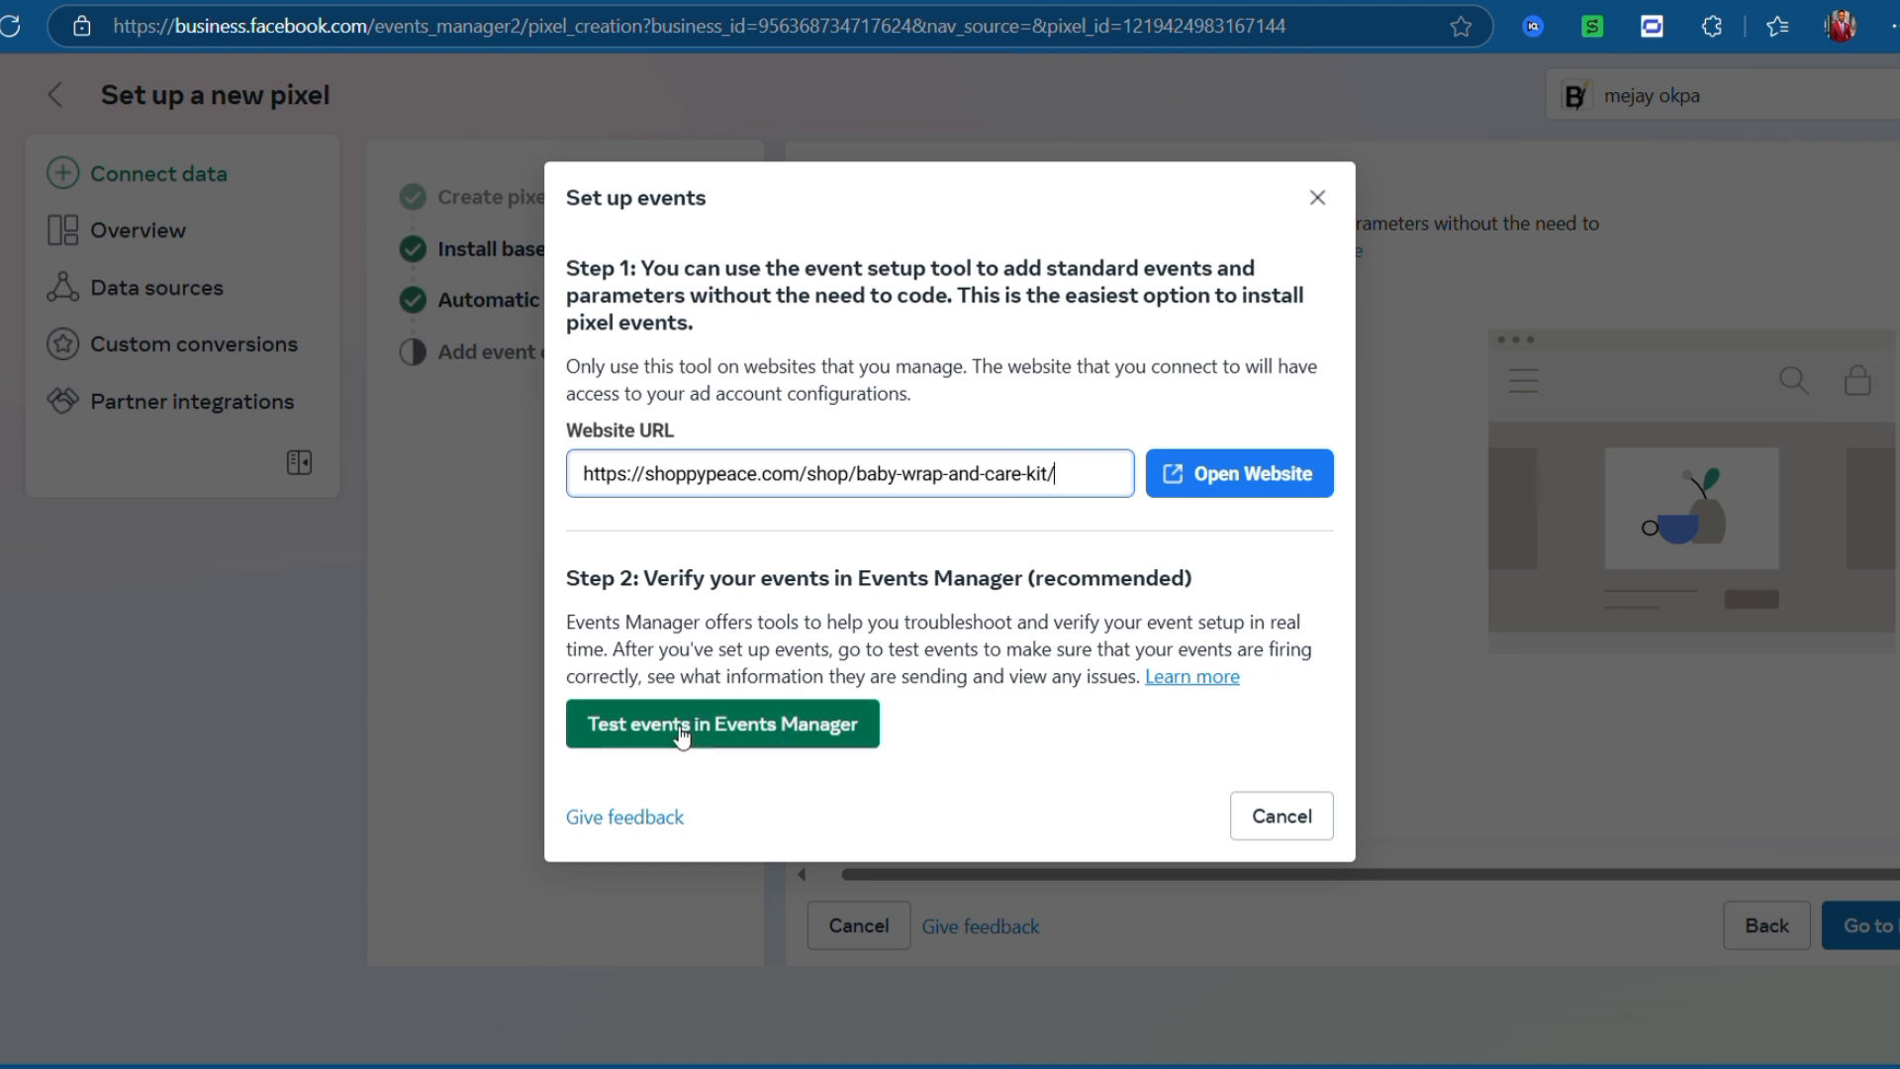
click(769, 732)
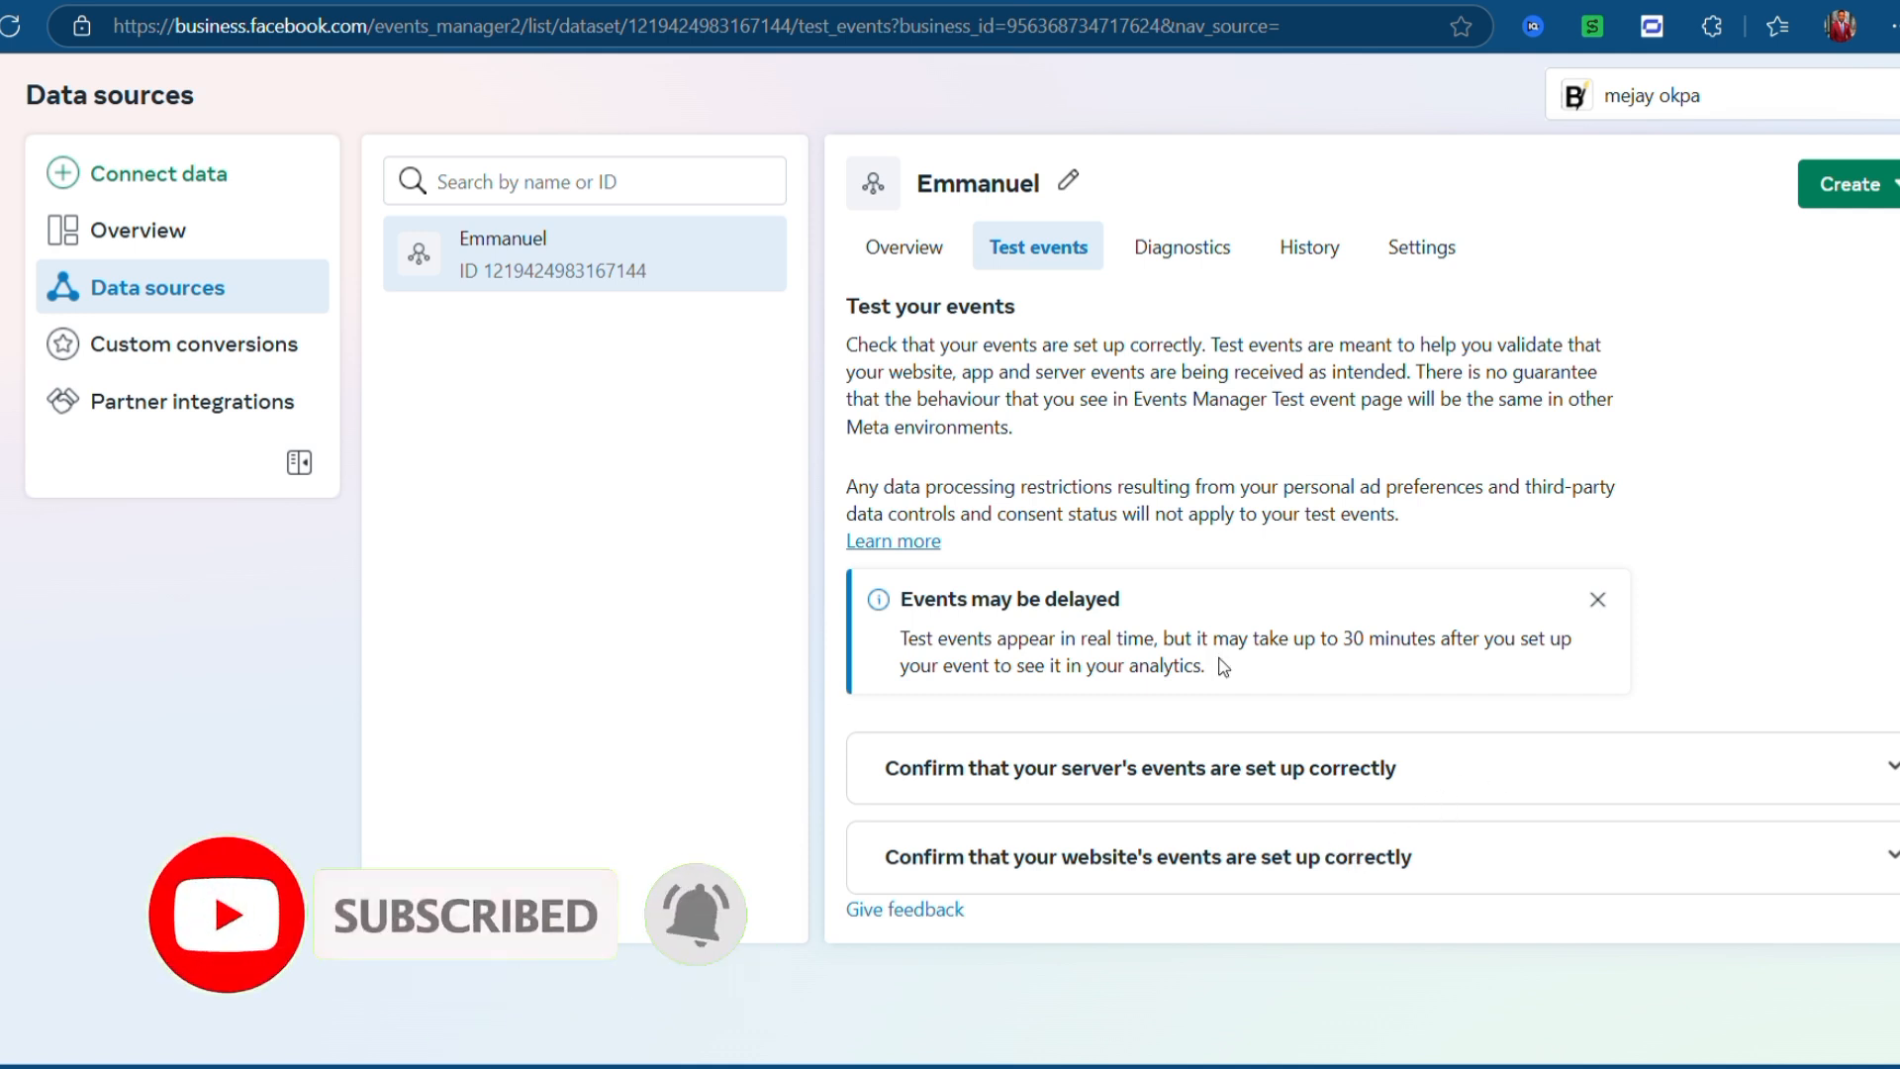
click(1168, 857)
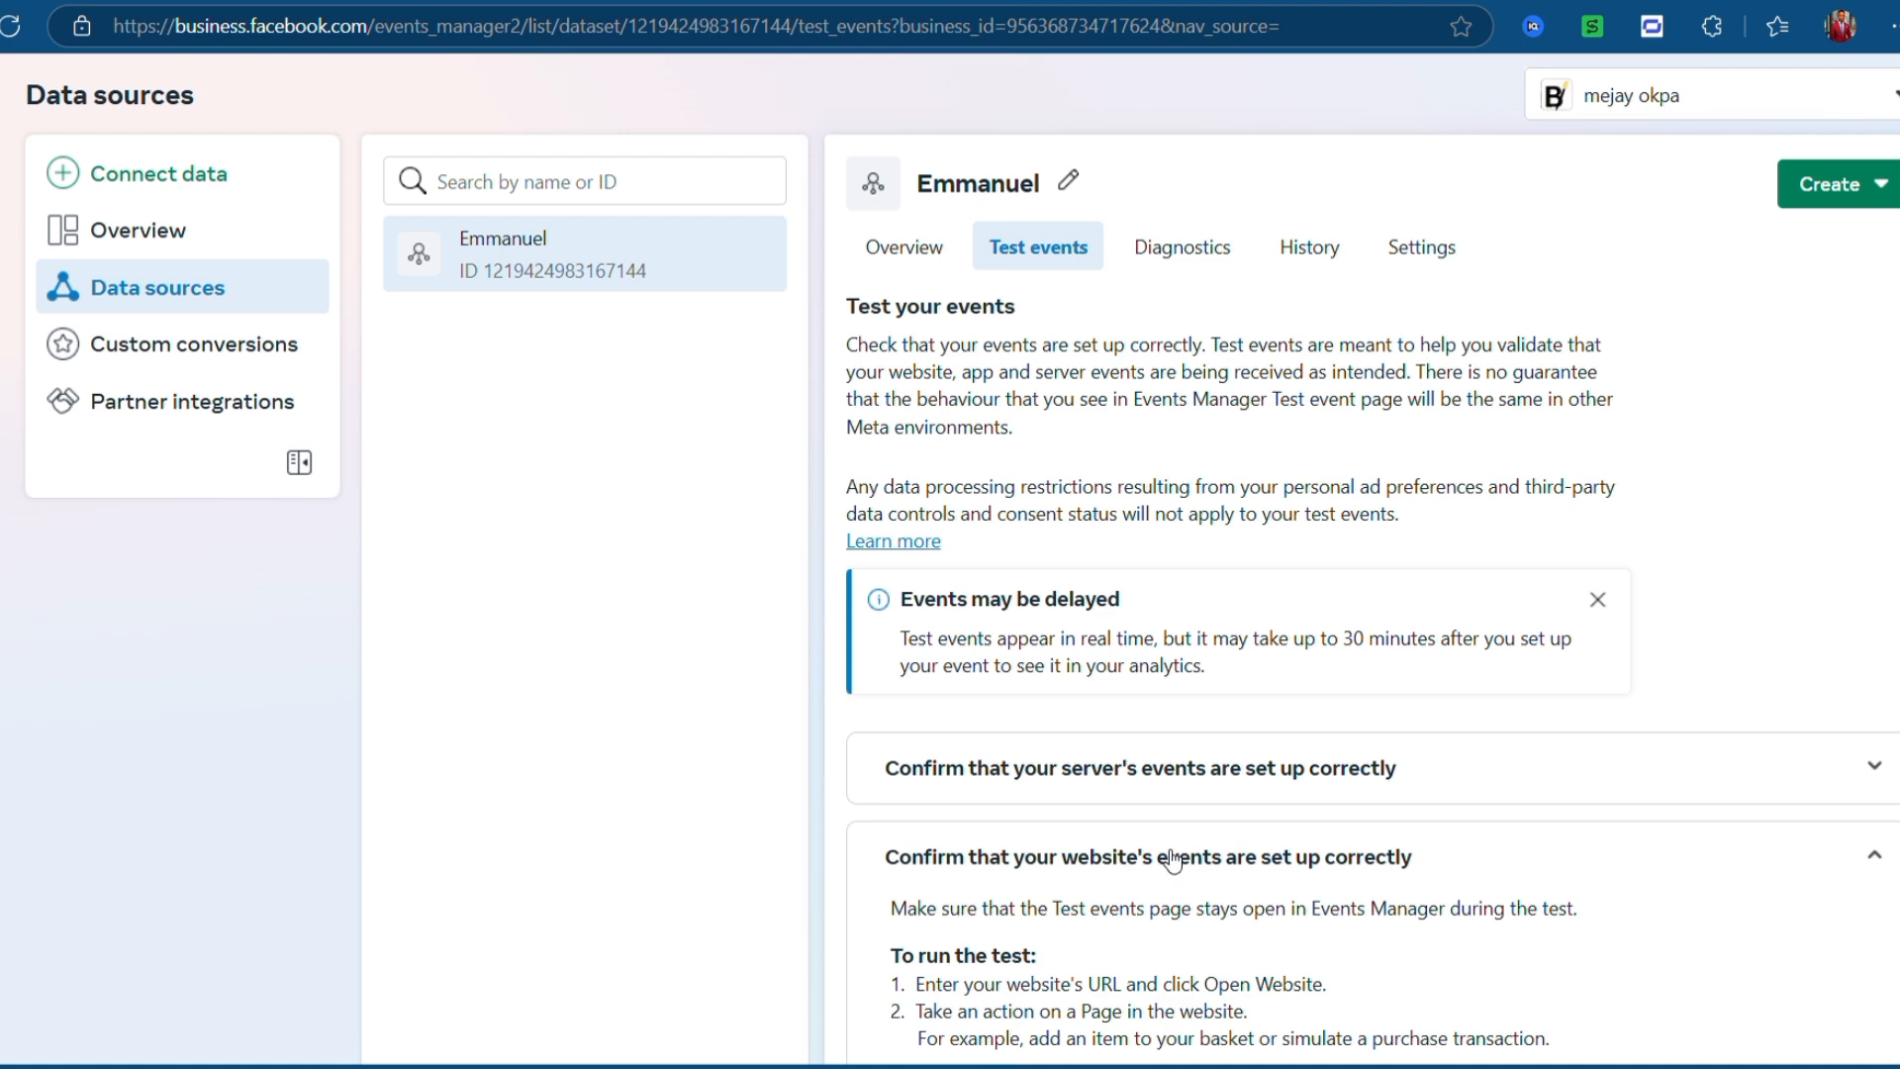
scroll(1891, 636, down, 3)
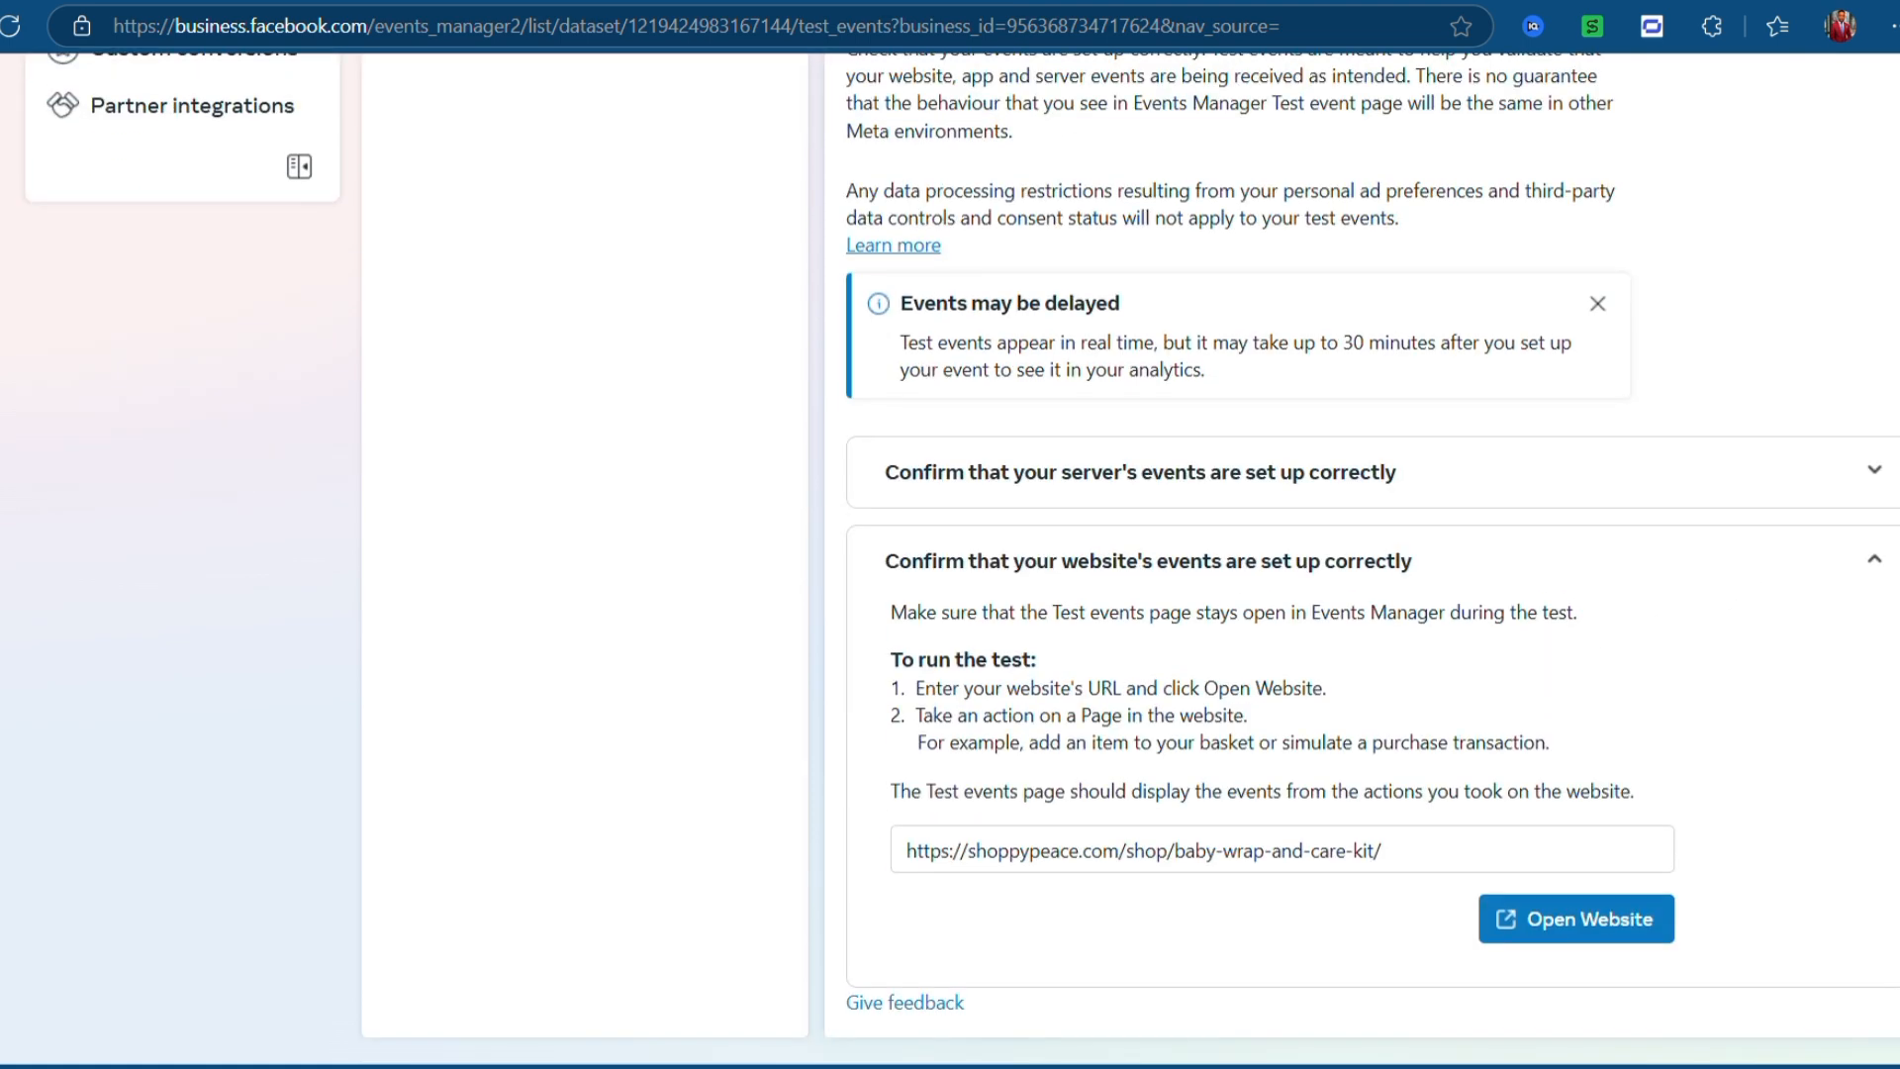
- Open the landing page, submit its order form, and return to the Test events tab
click(1533, 926)
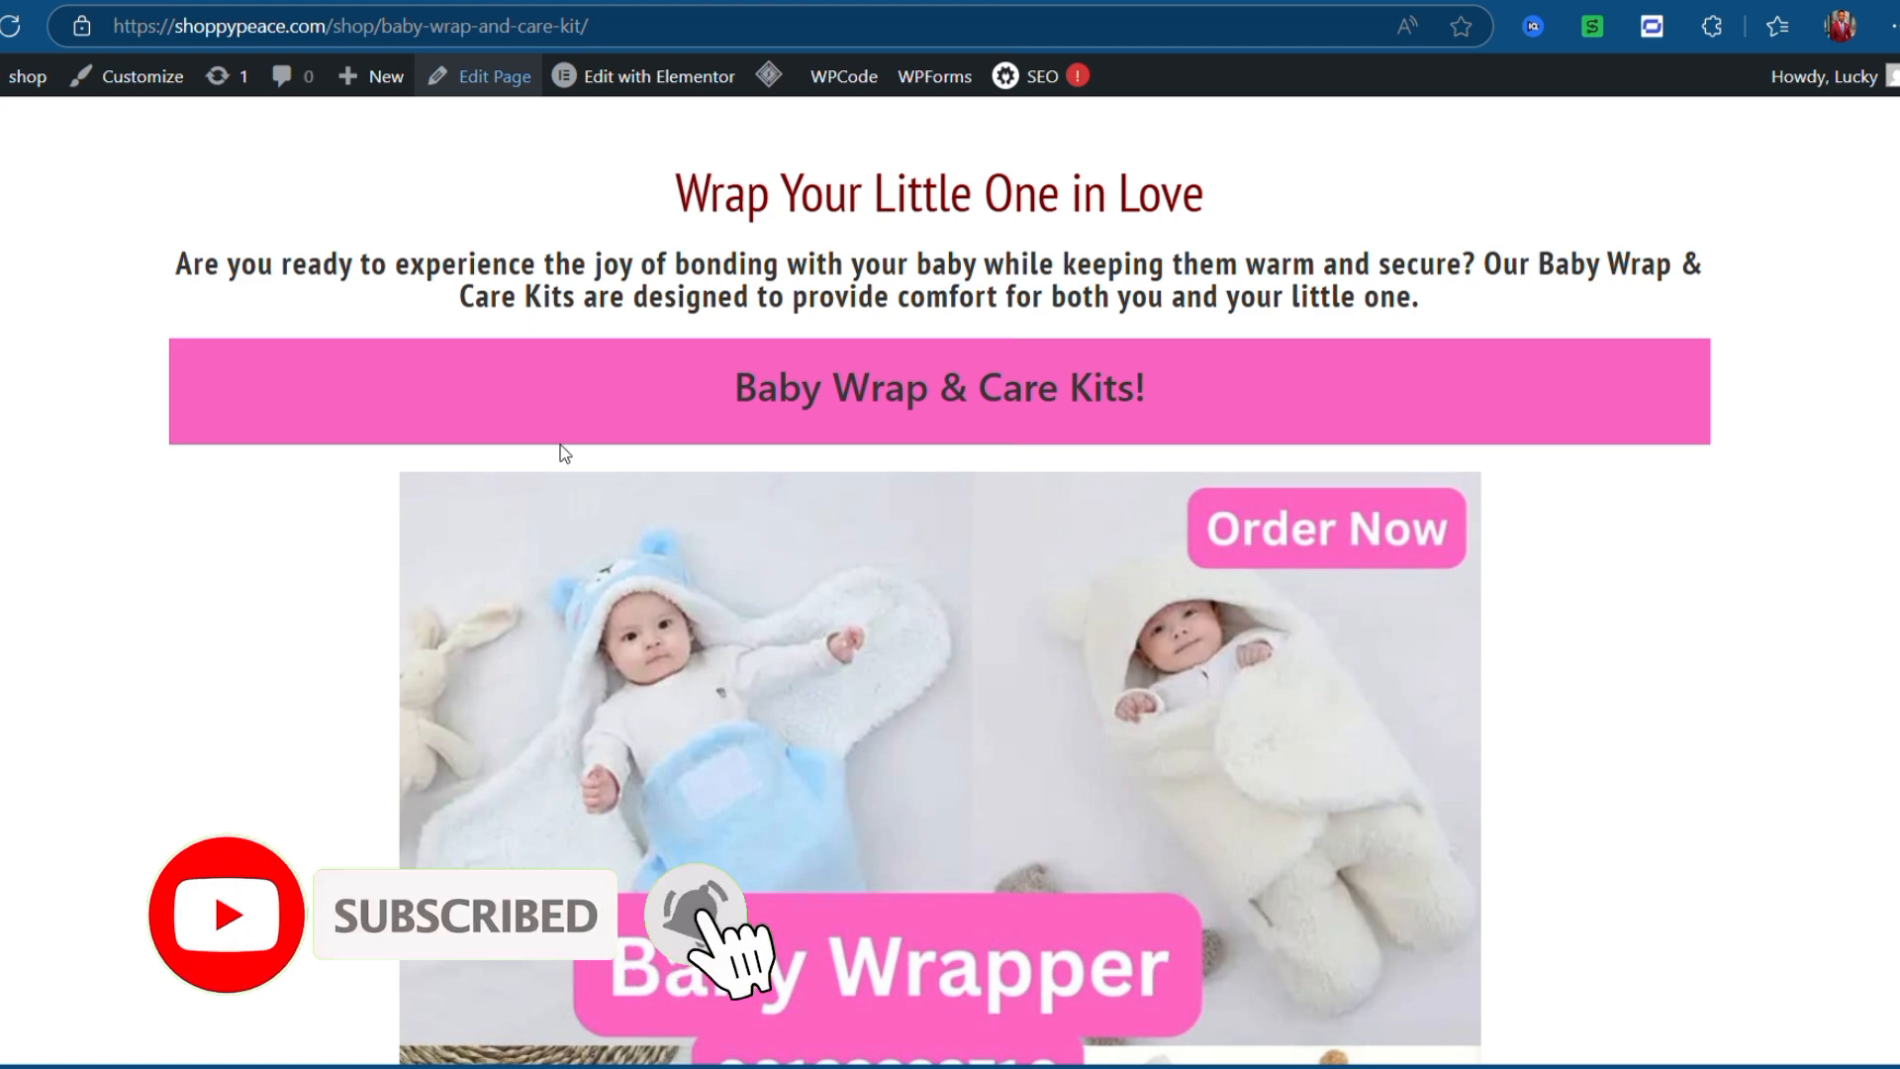
scroll(689, 473, down, 3)
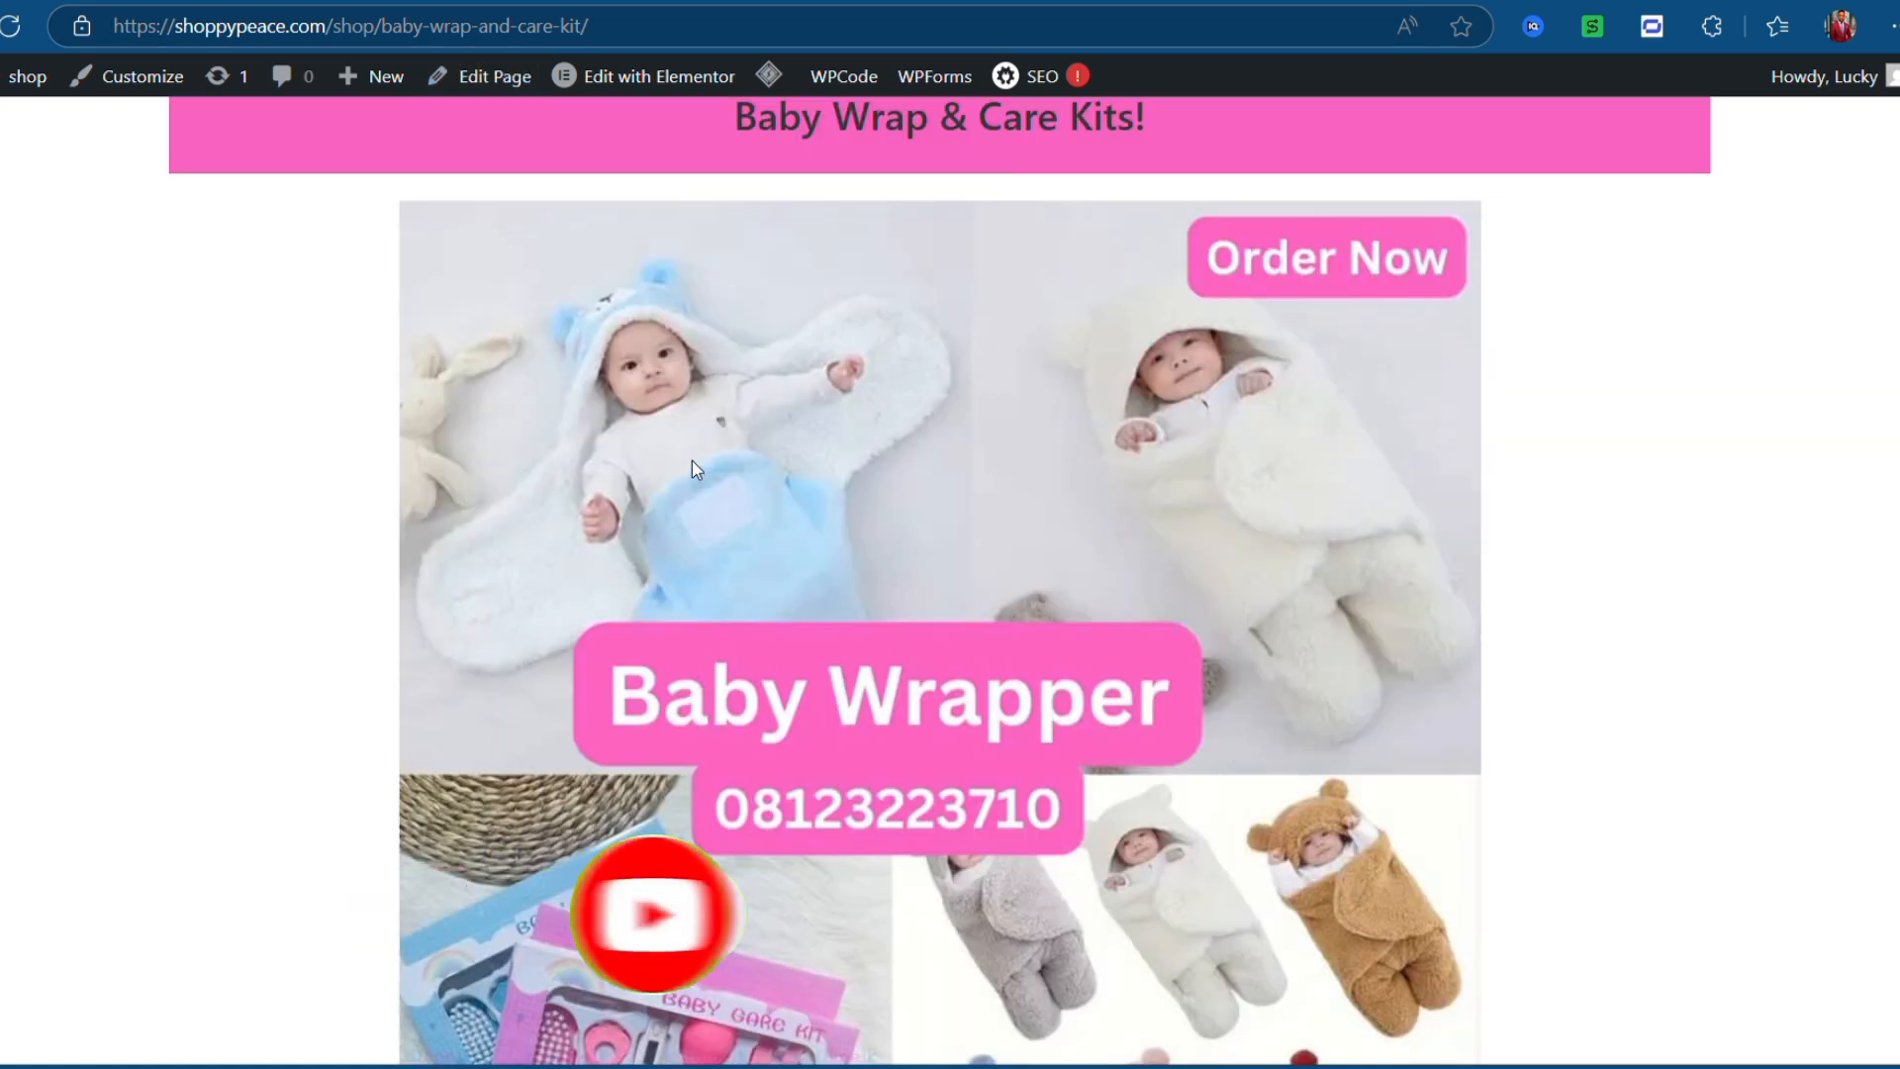
scroll(691, 463, down, 10)
scroll(690, 463, down, 3)
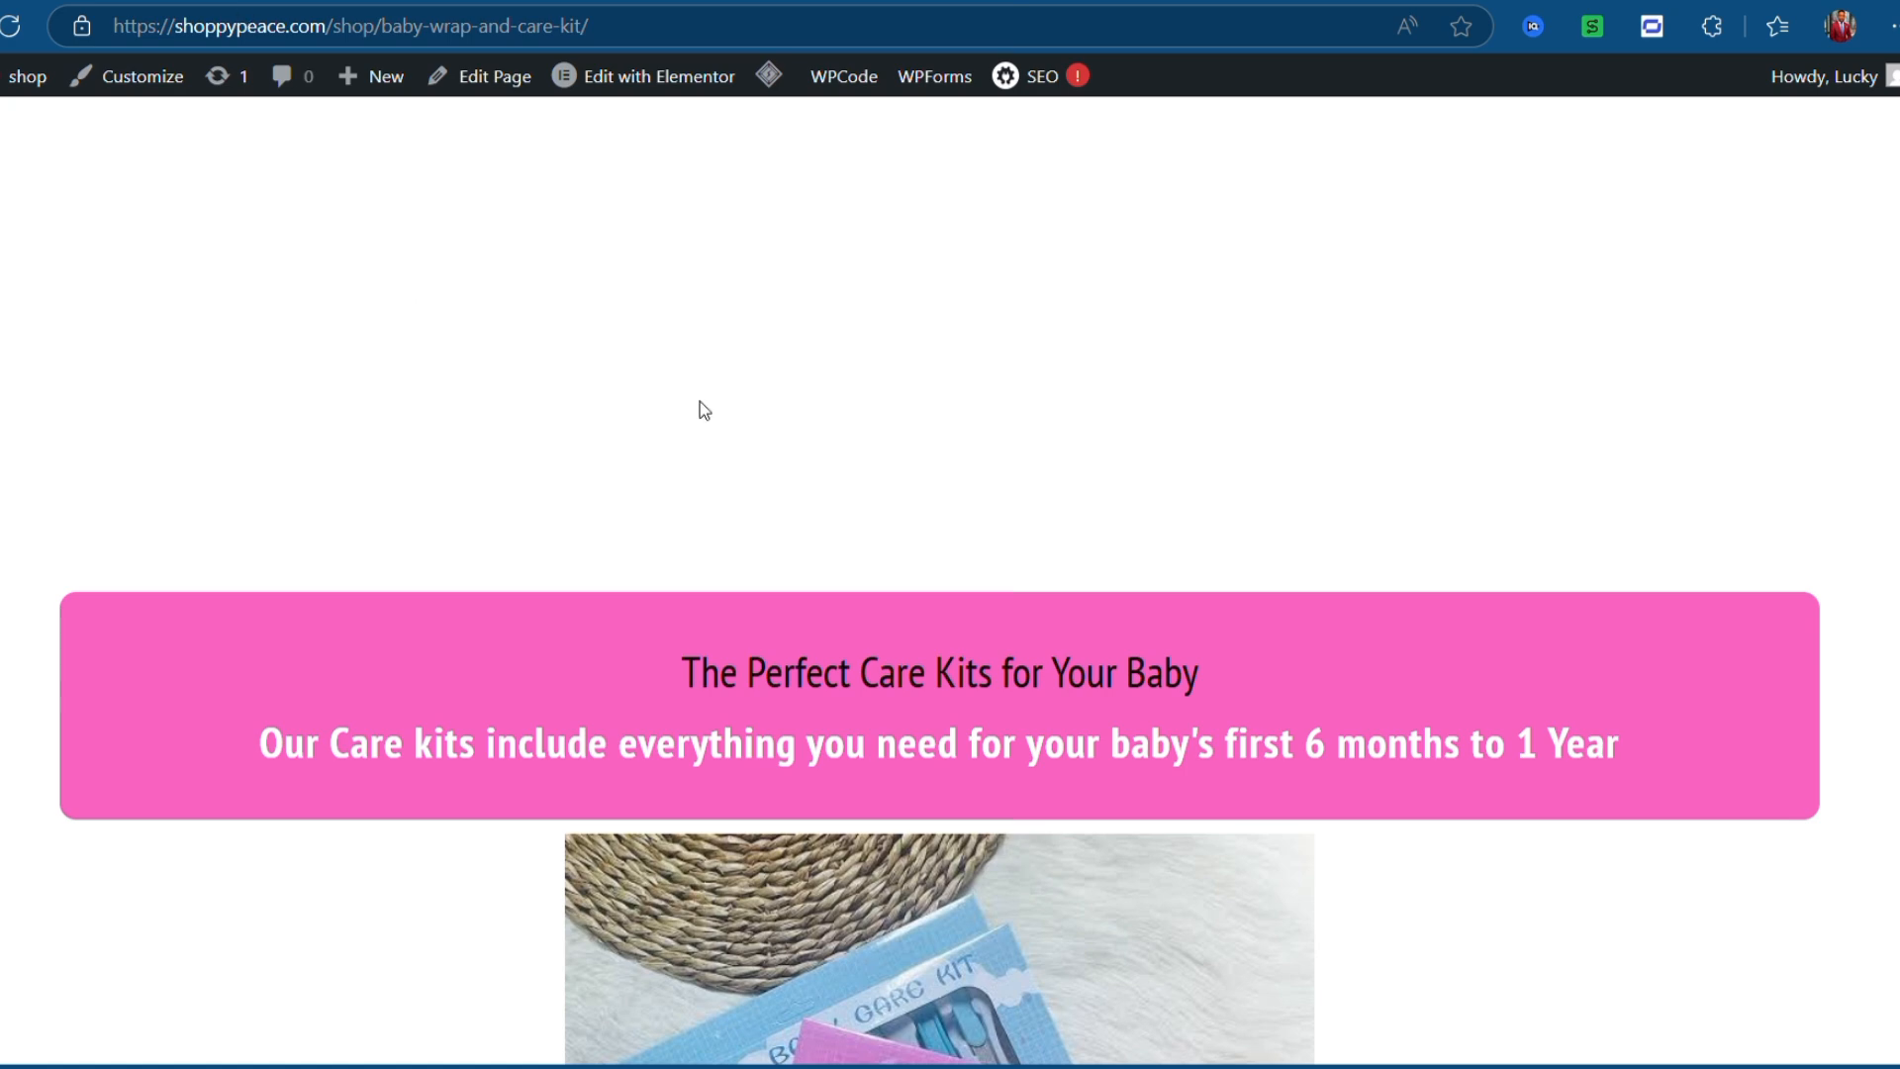
scroll(703, 410, down, 6)
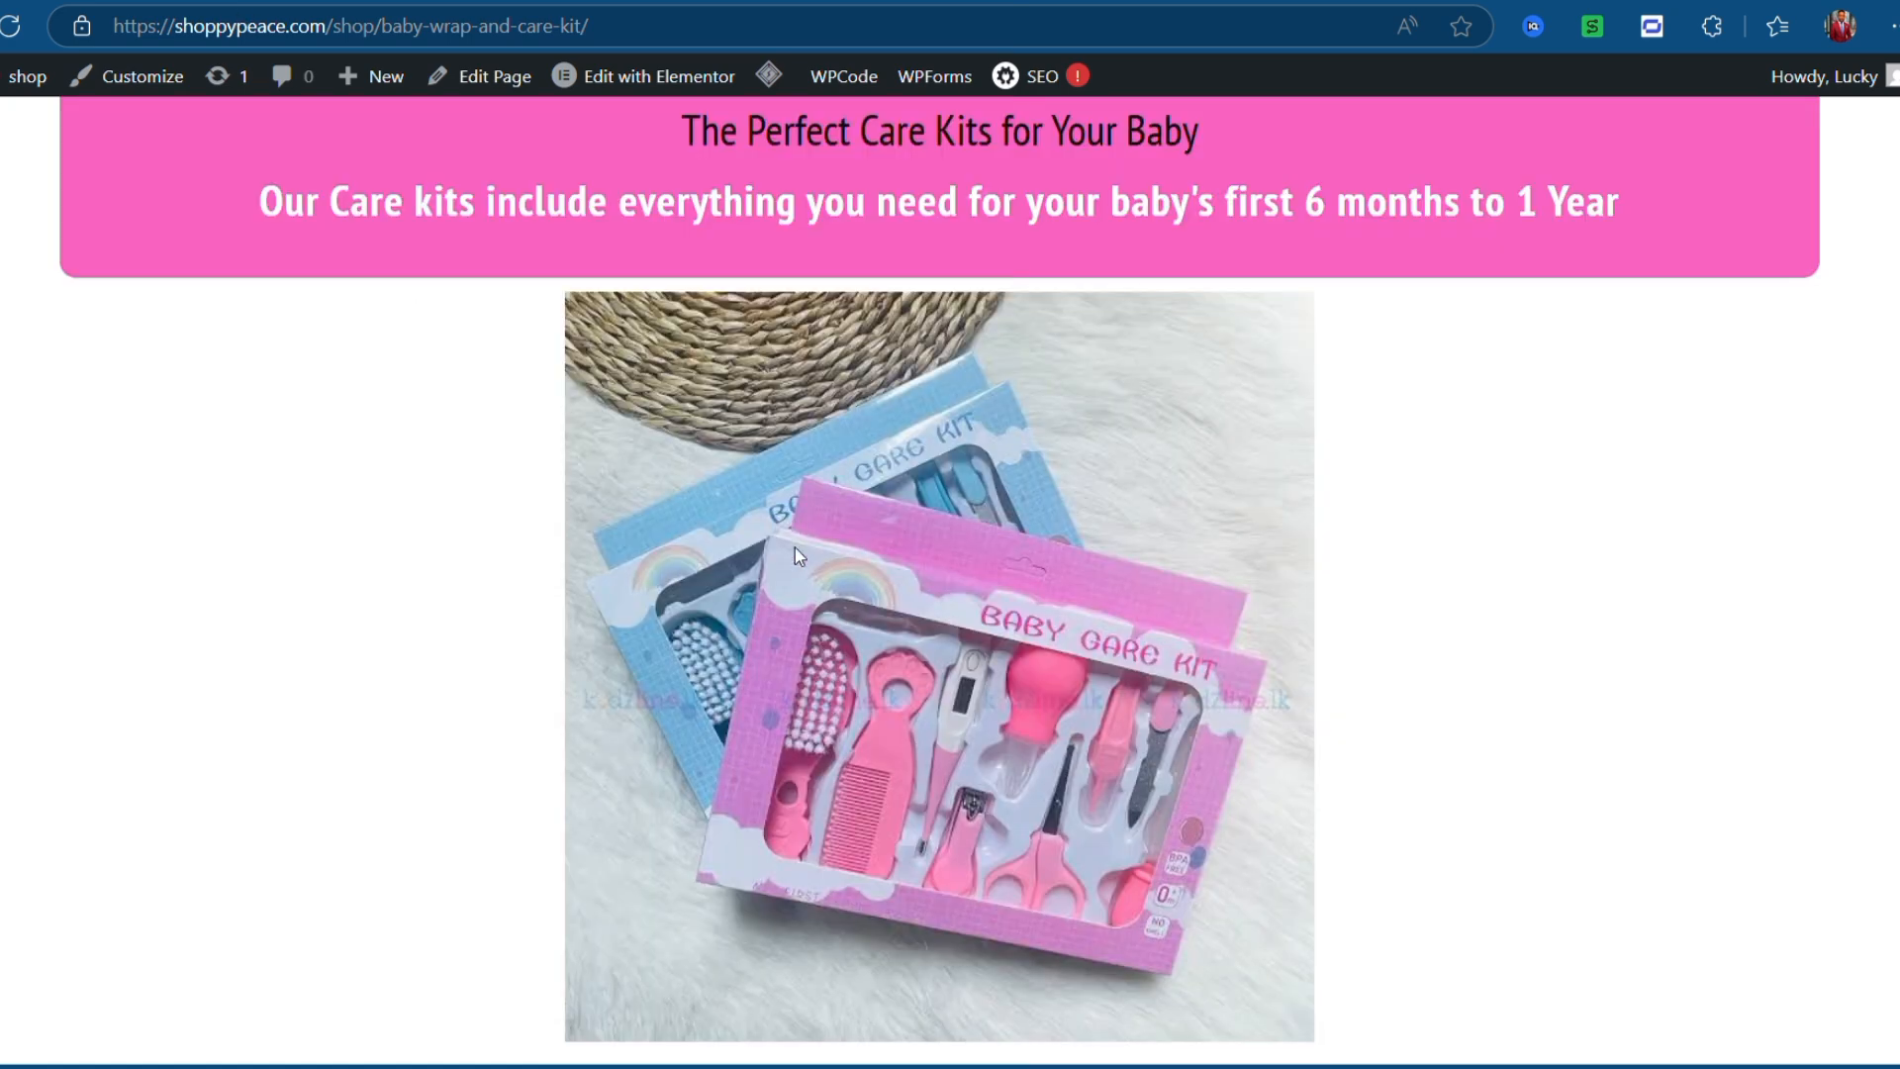
scroll(788, 665, down, 4)
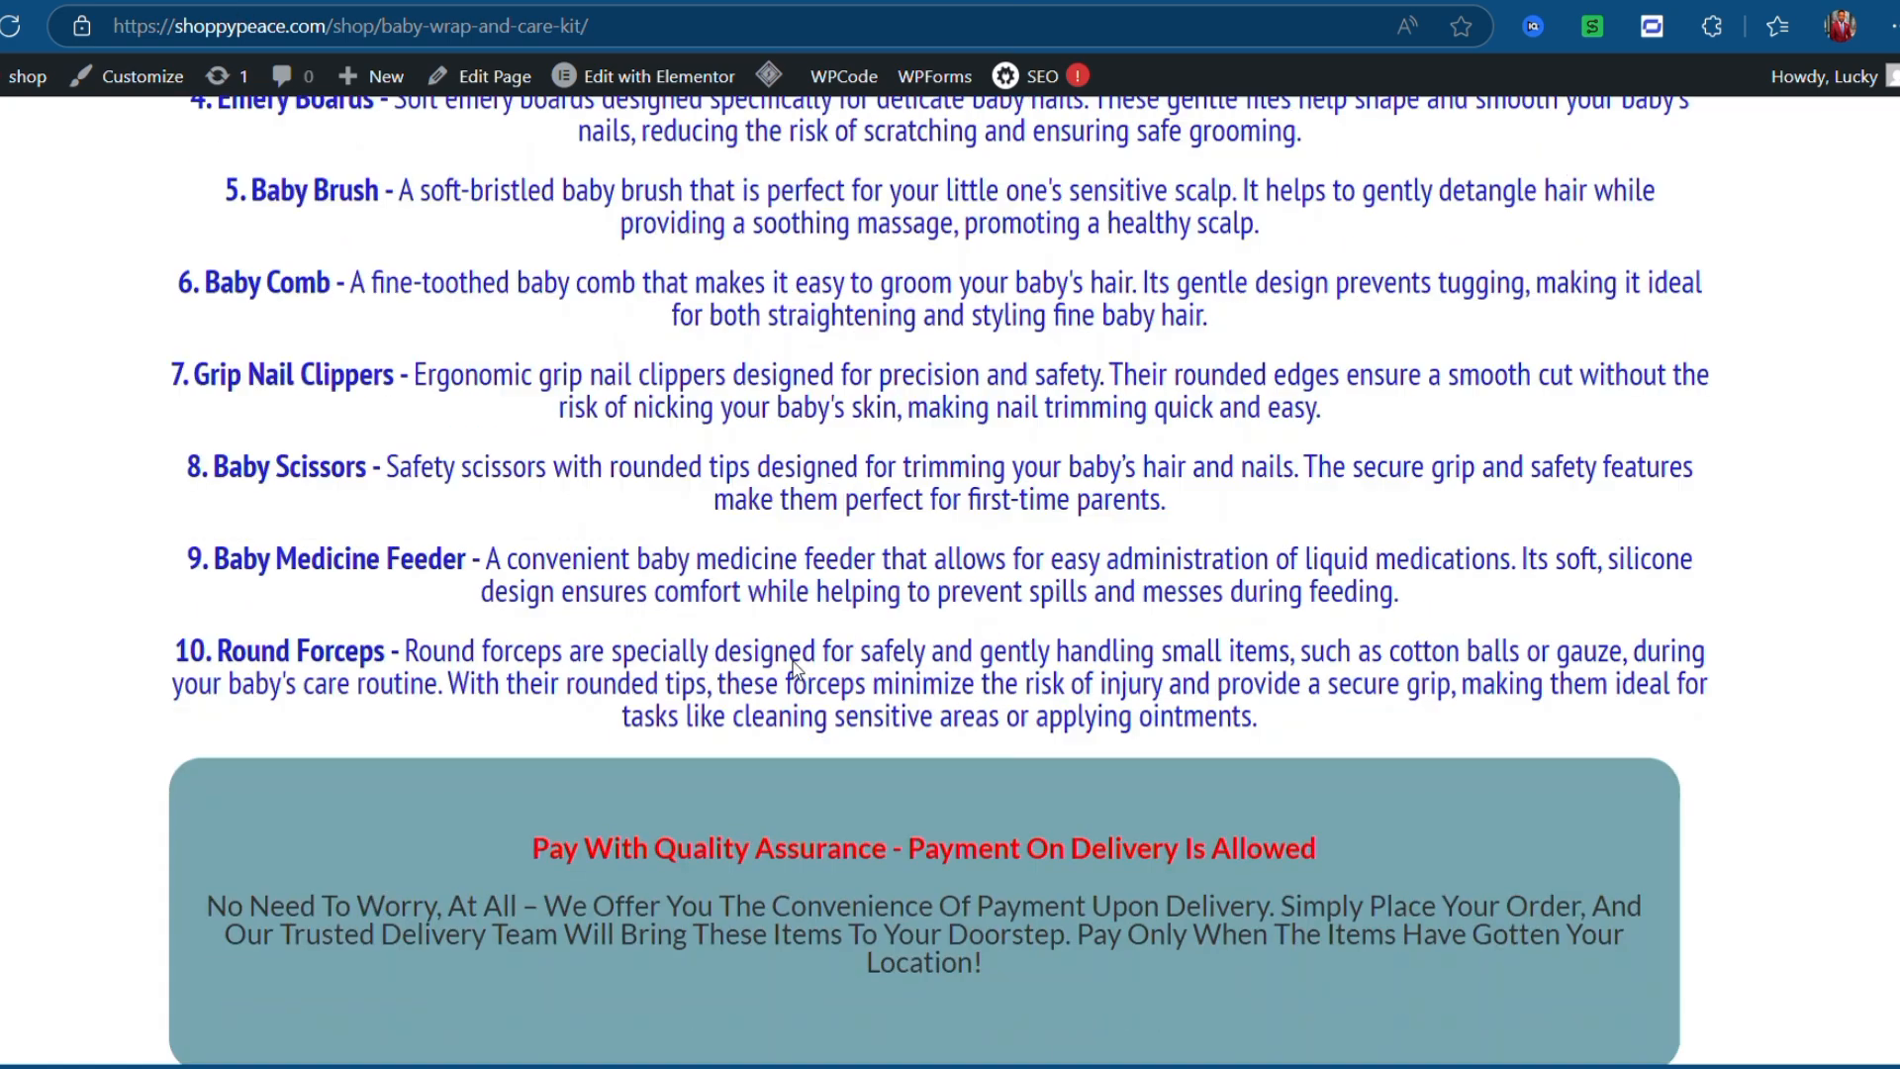
scroll(791, 665, down, 4)
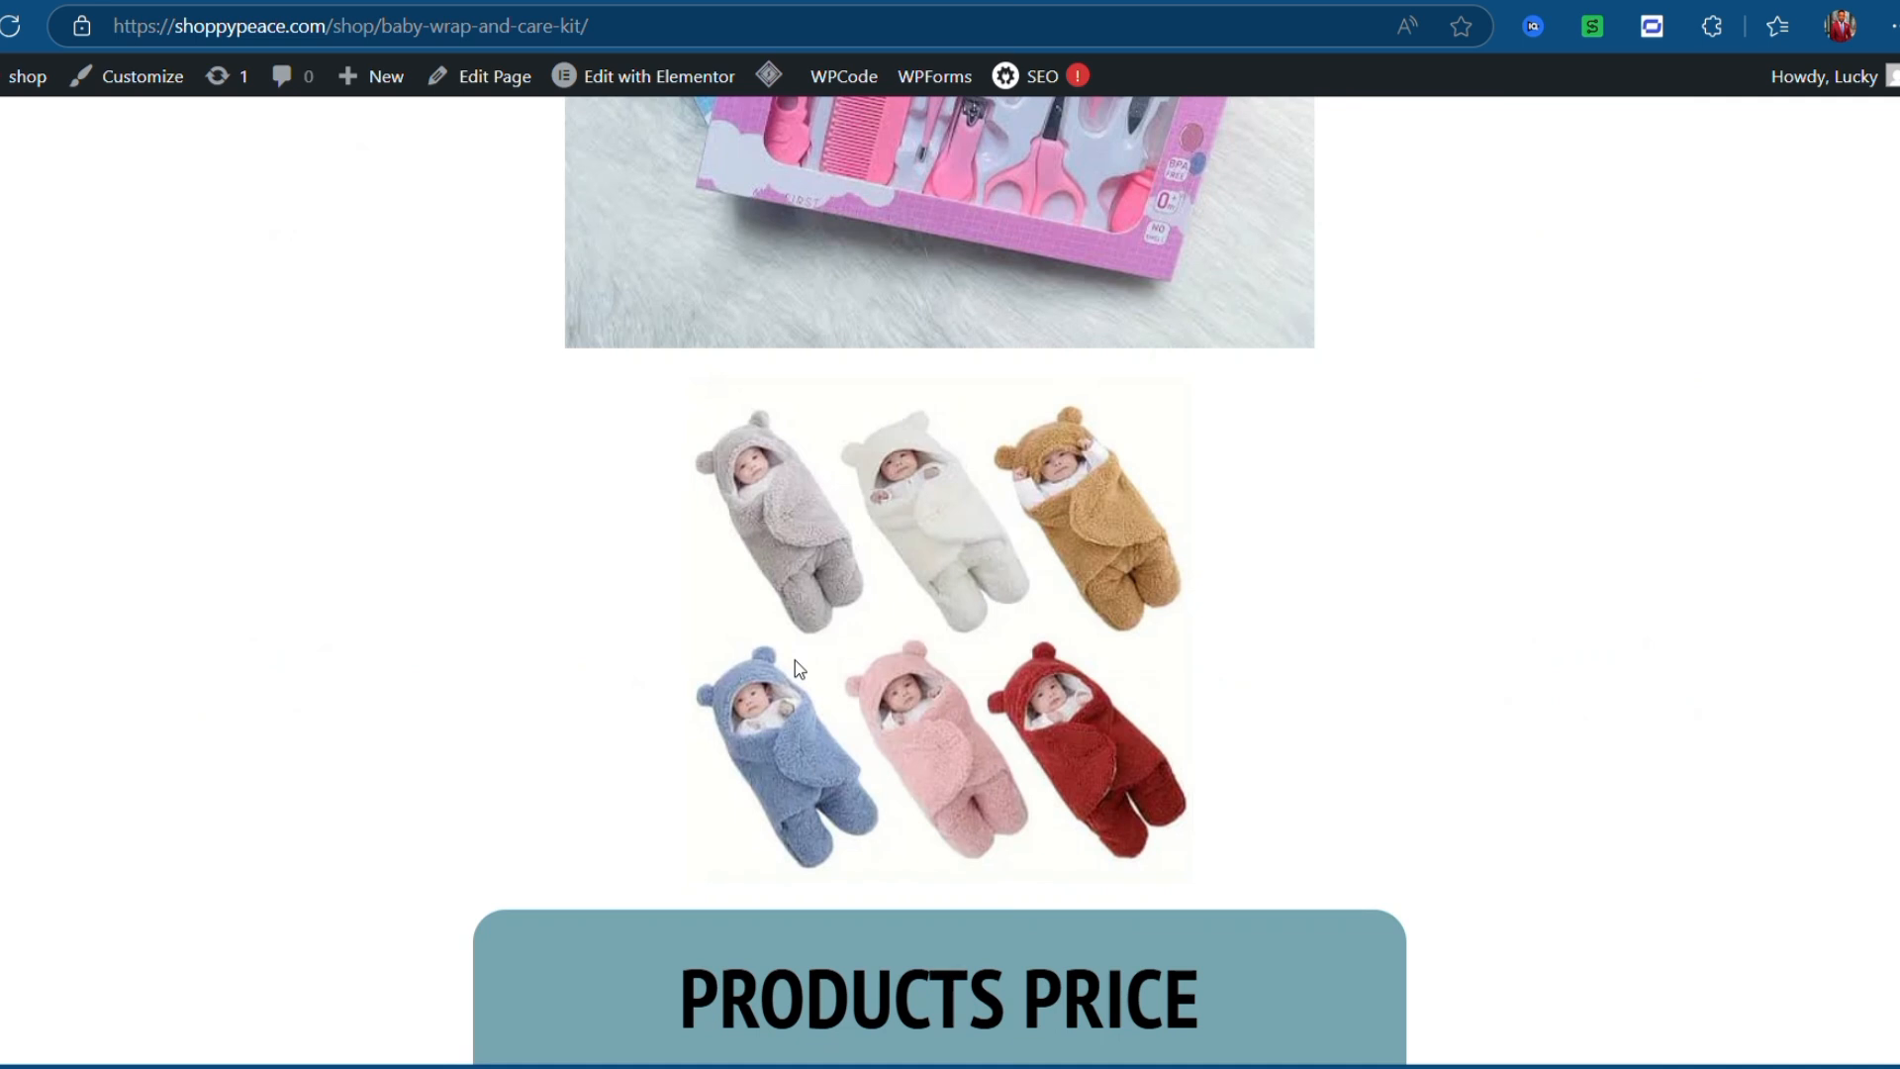
scroll(794, 661, down, 20)
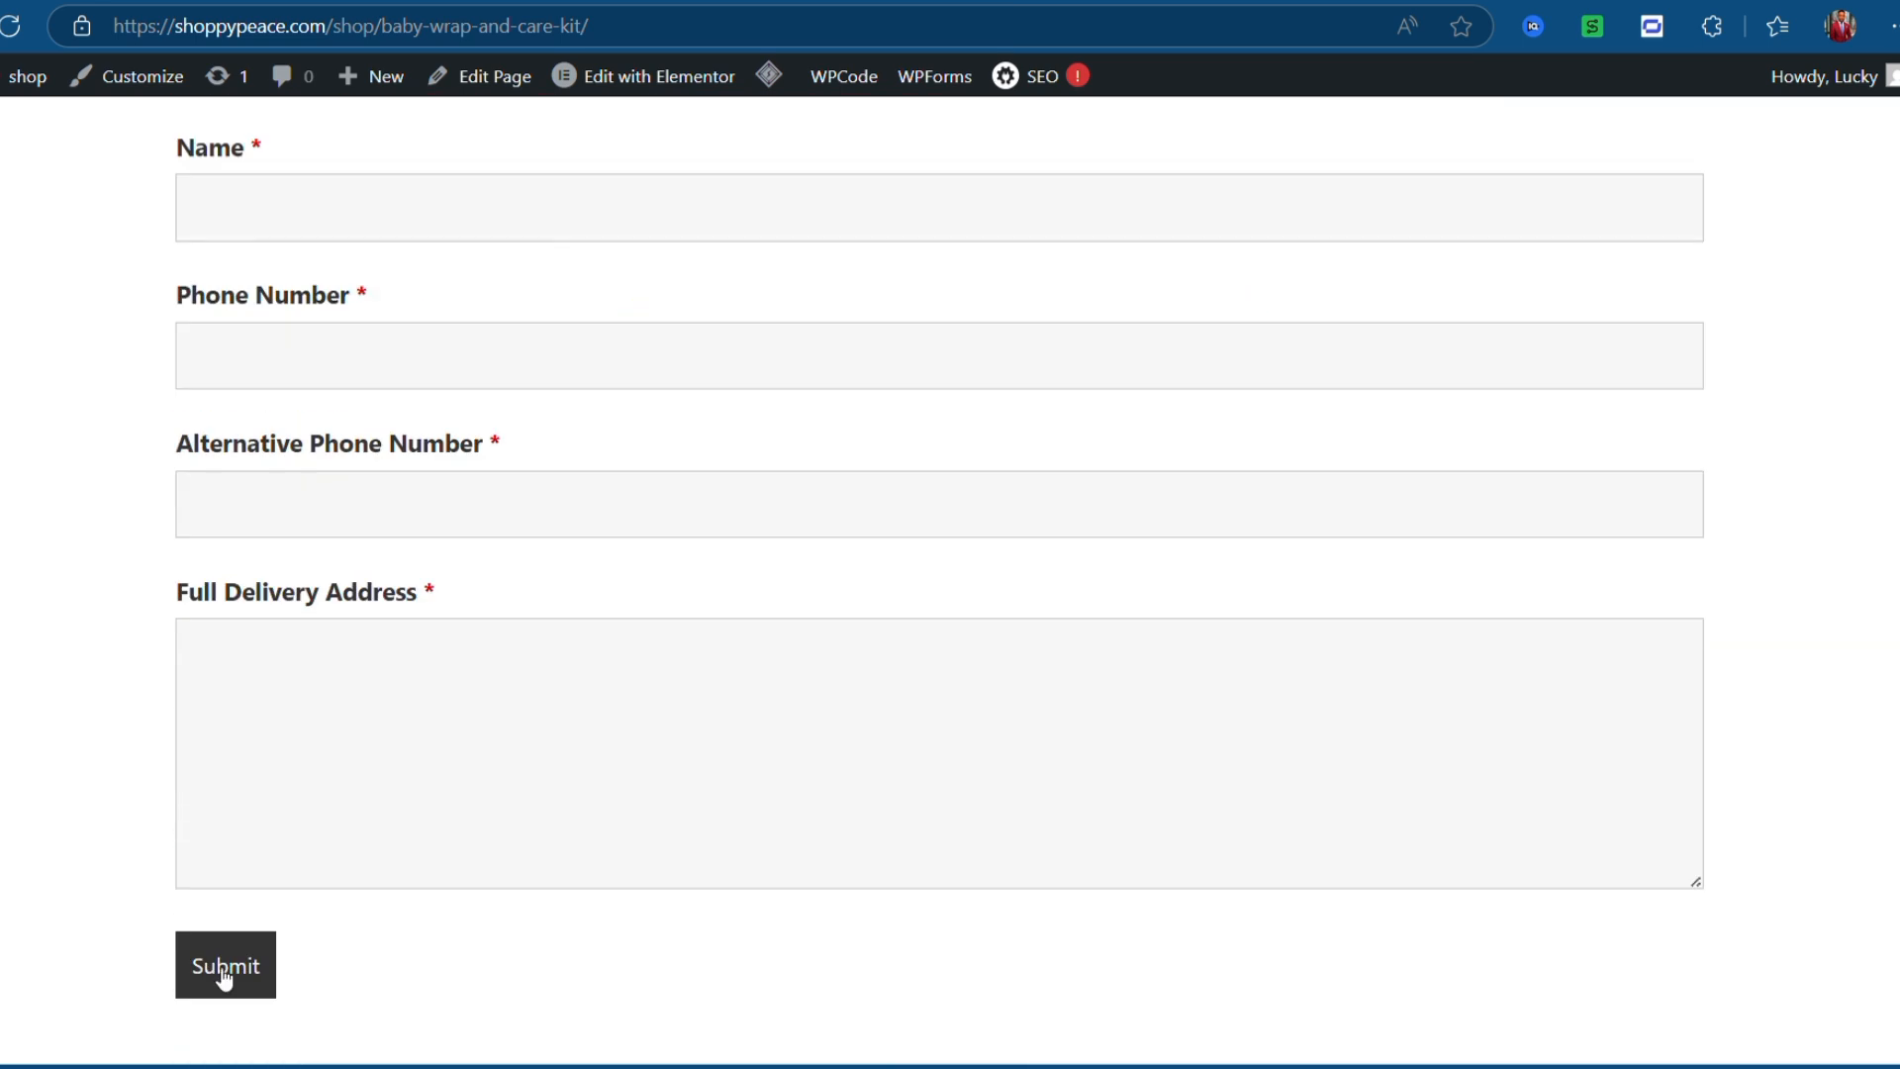
click(224, 975)
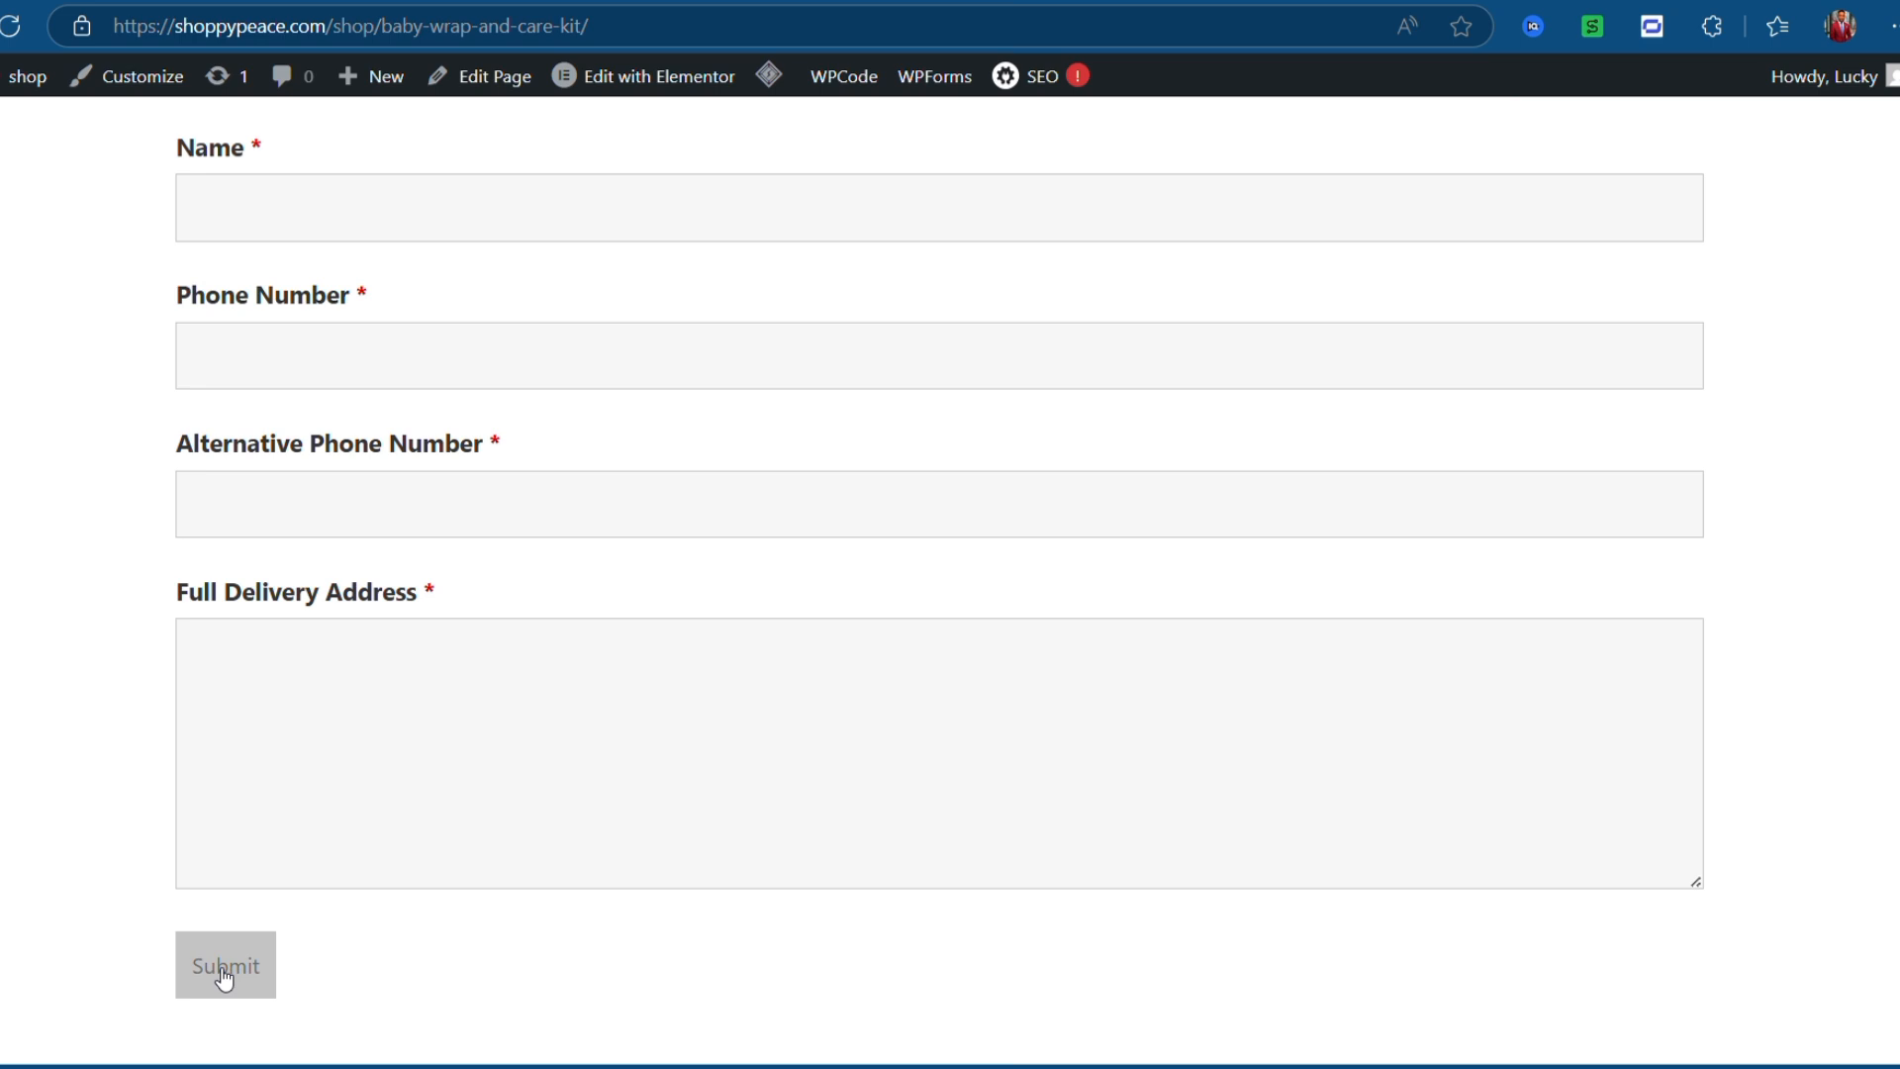
click(225, 976)
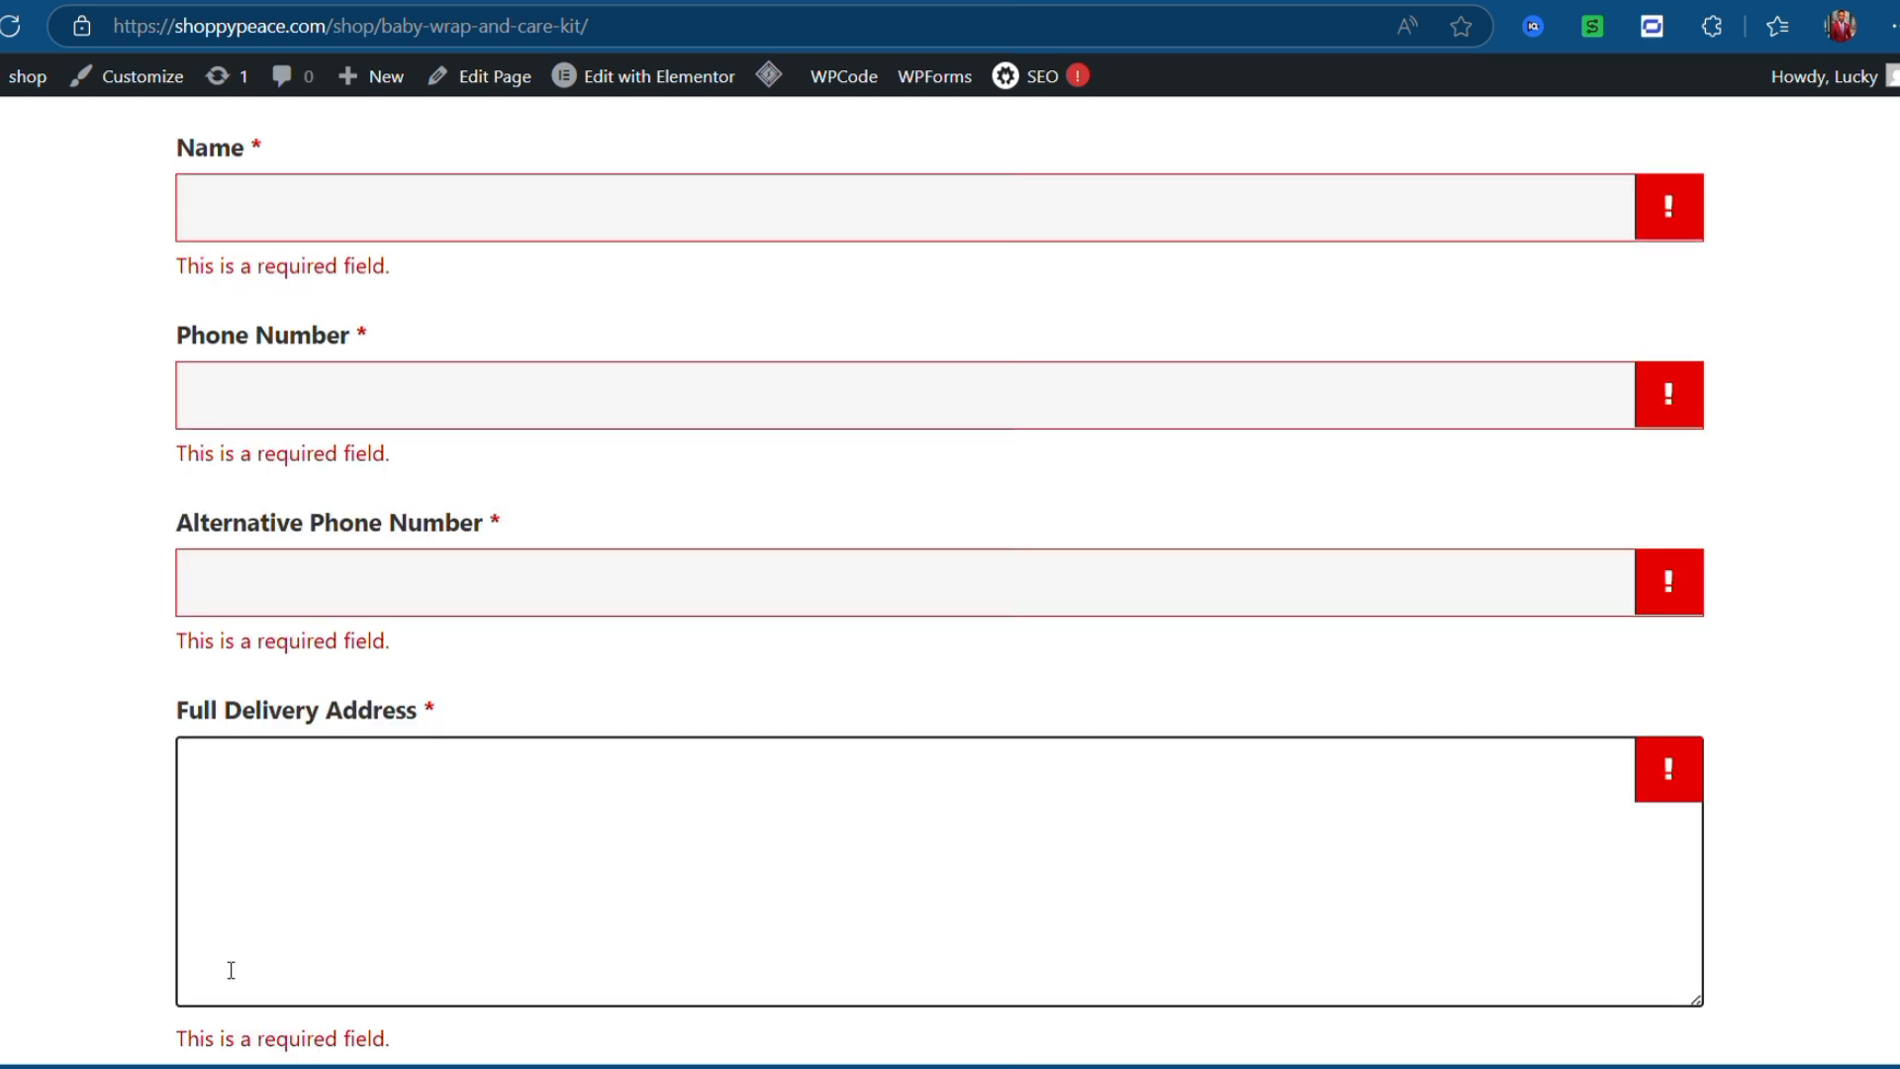
scroll(414, 787, up, 8)
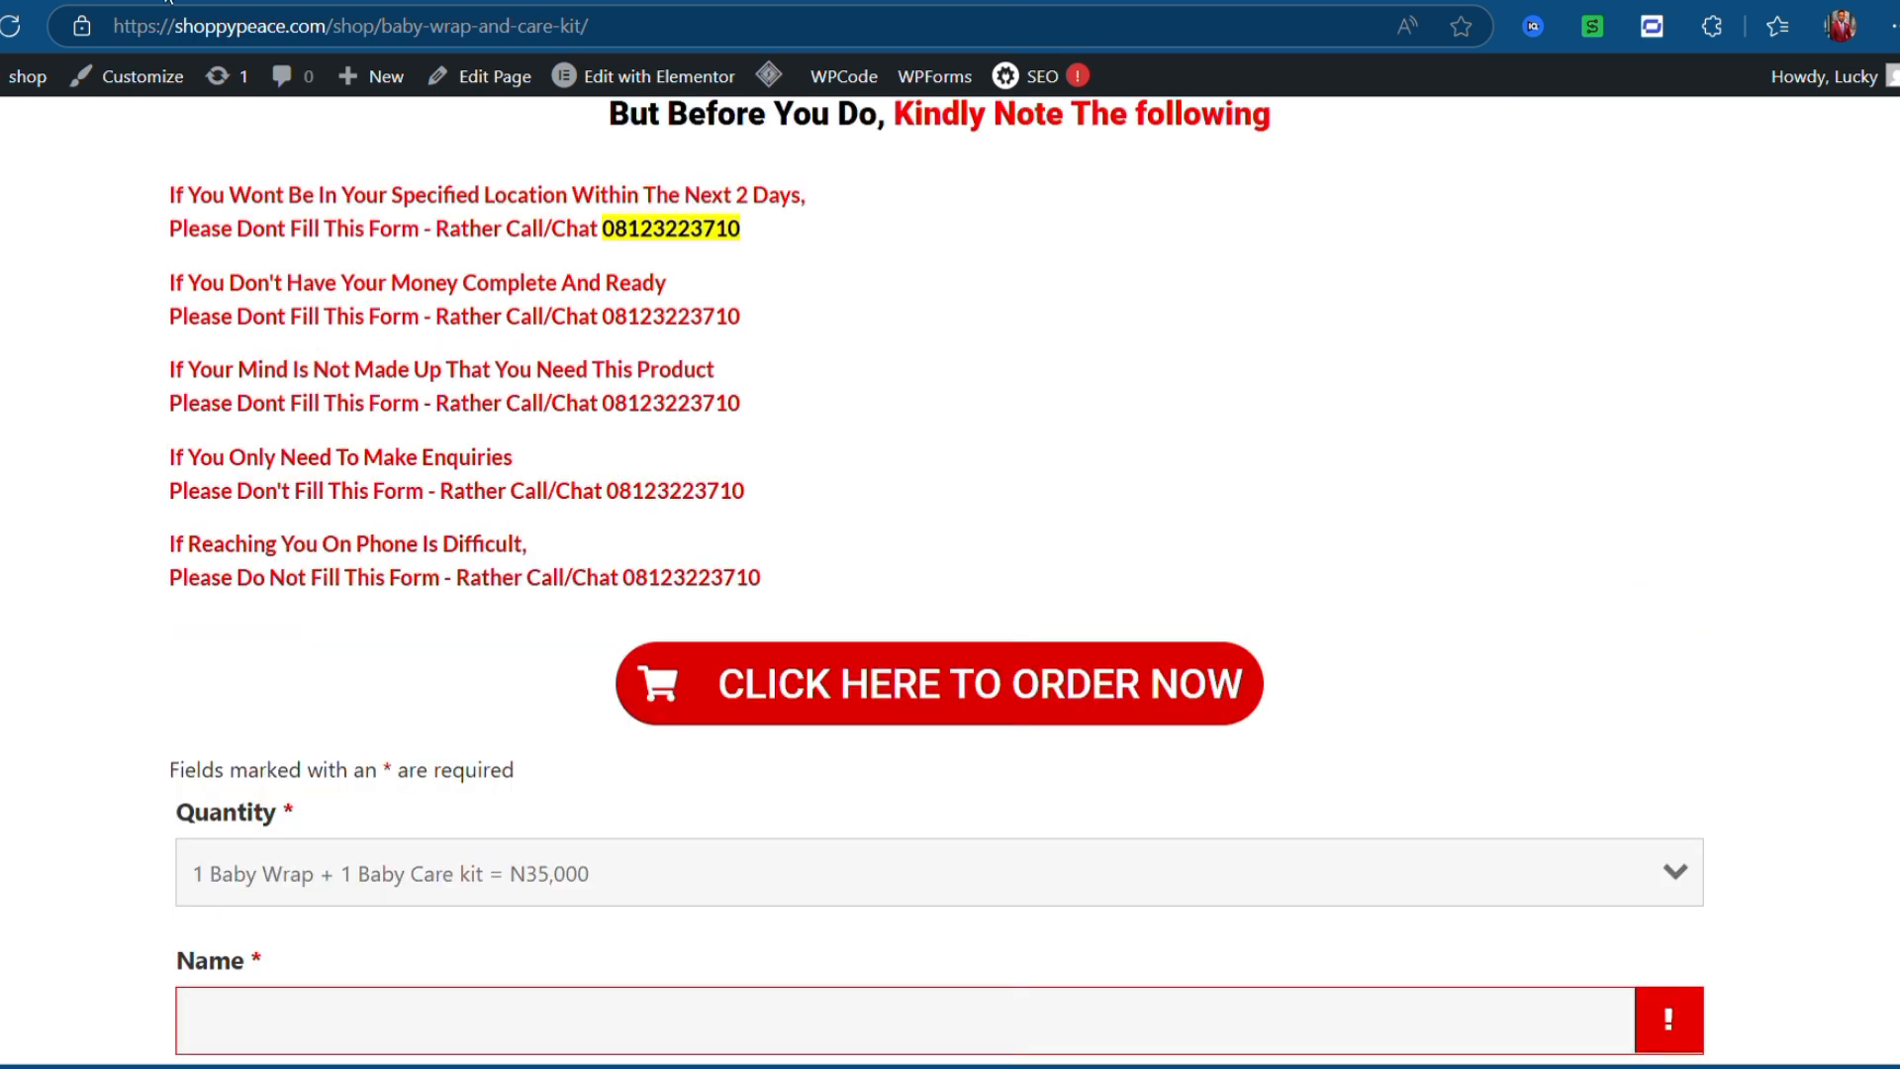
click(554, 1)
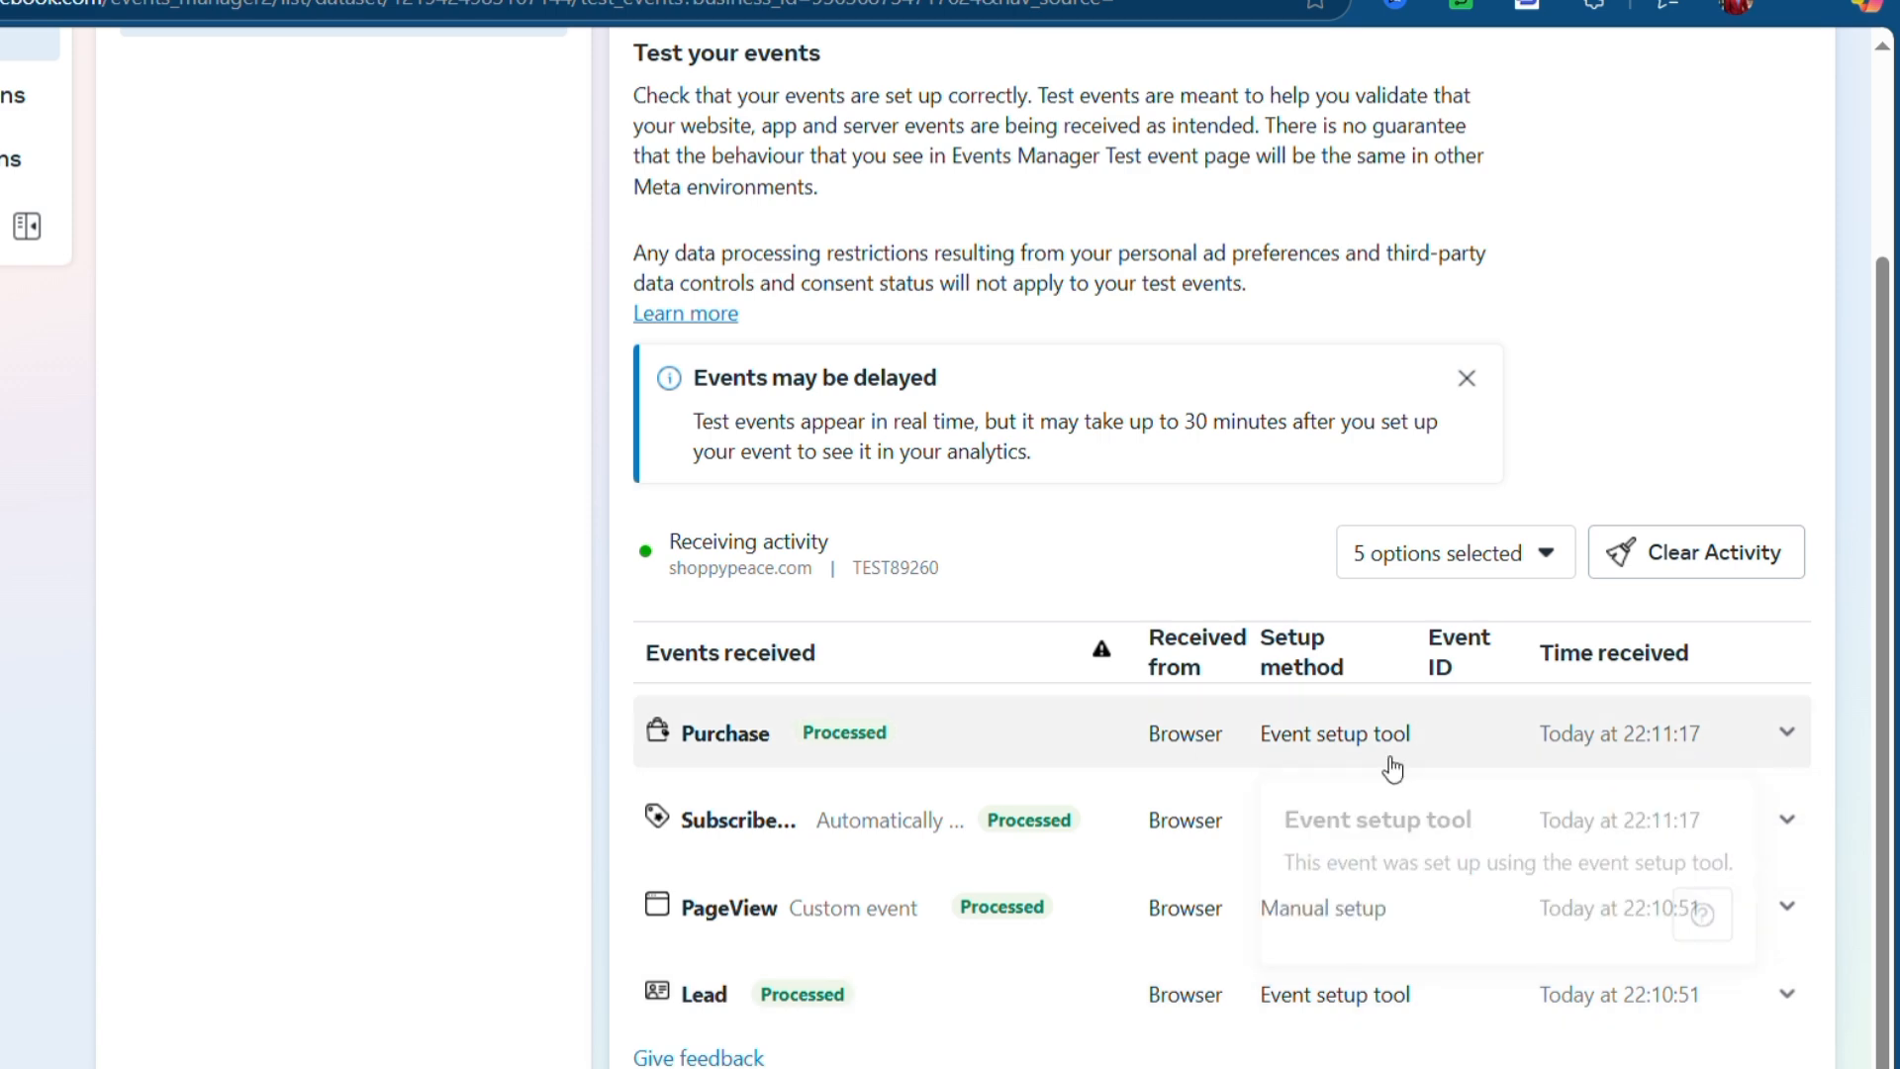
- Scroll the Events received table to review the Purchase and Lead entries, then back to the top
scroll(1060, 768, right, 1)
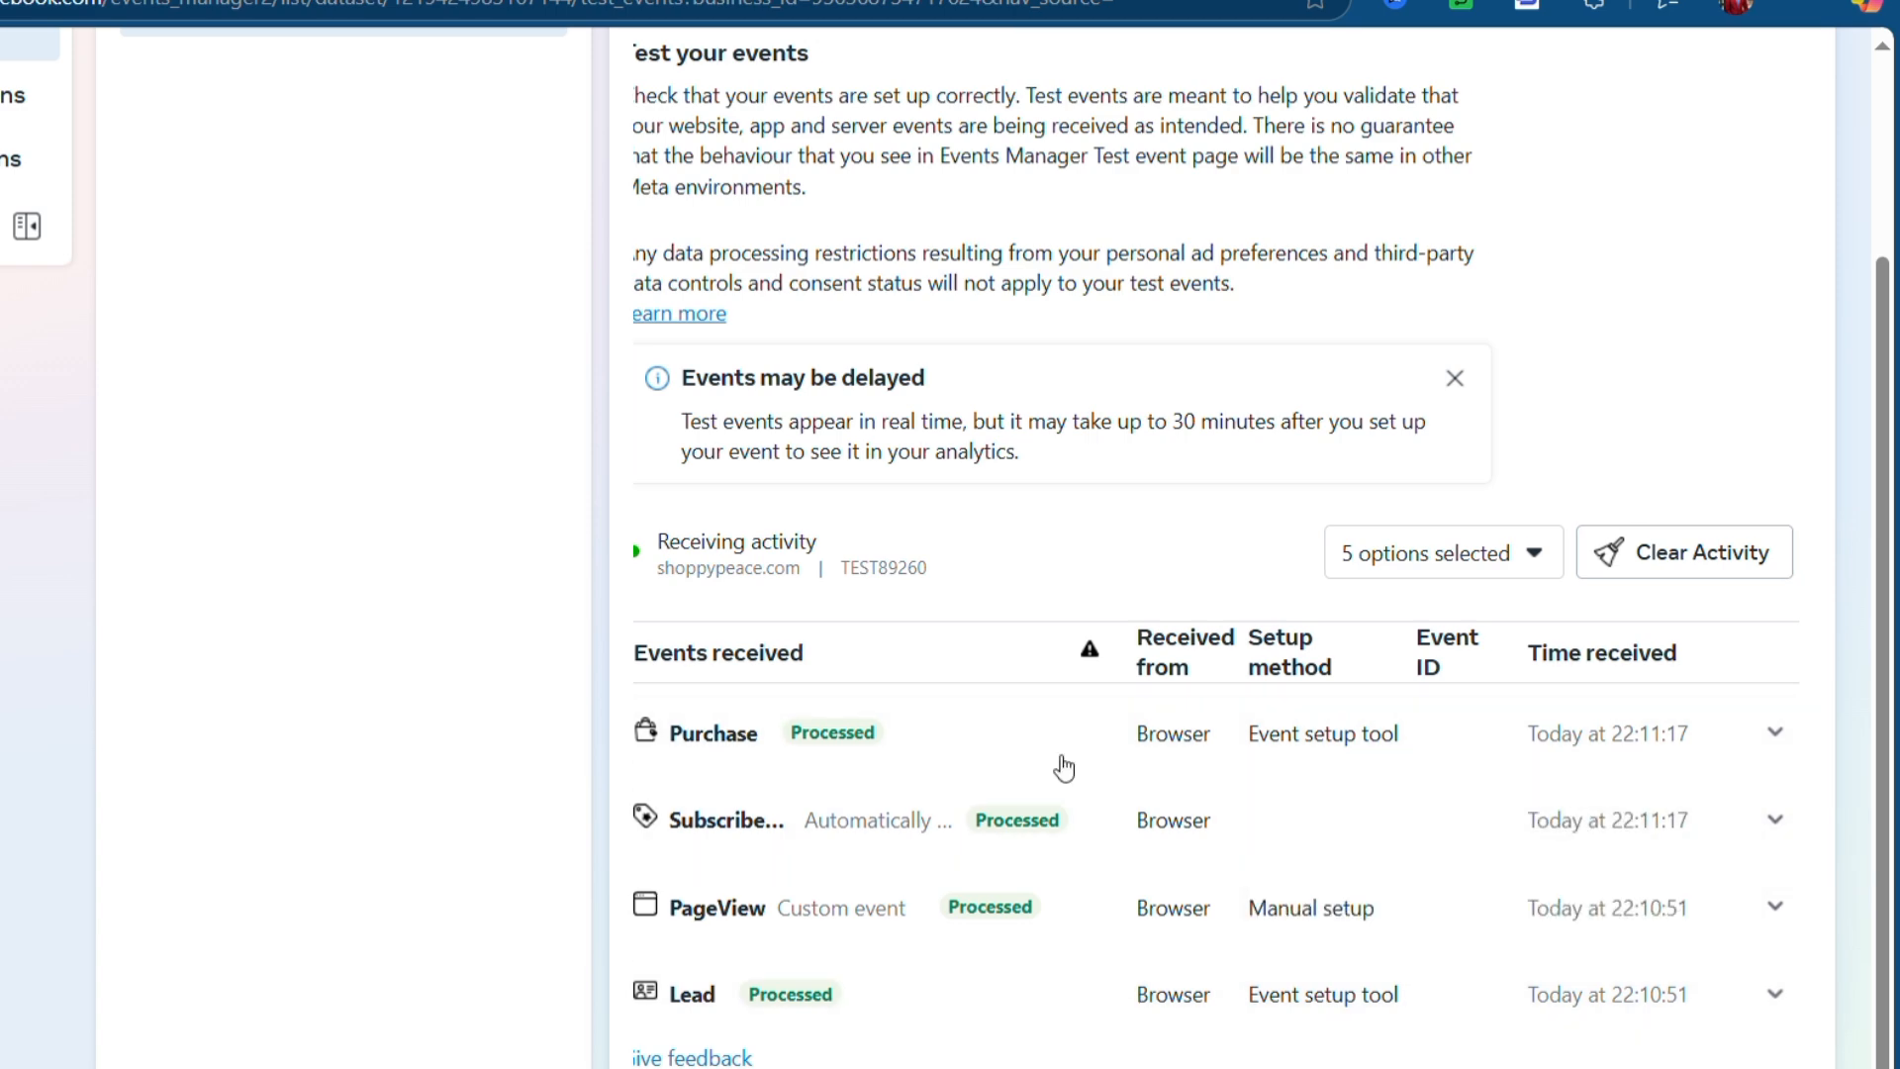
scroll(1059, 768, up, 2)
scroll(953, 580, up, 1)
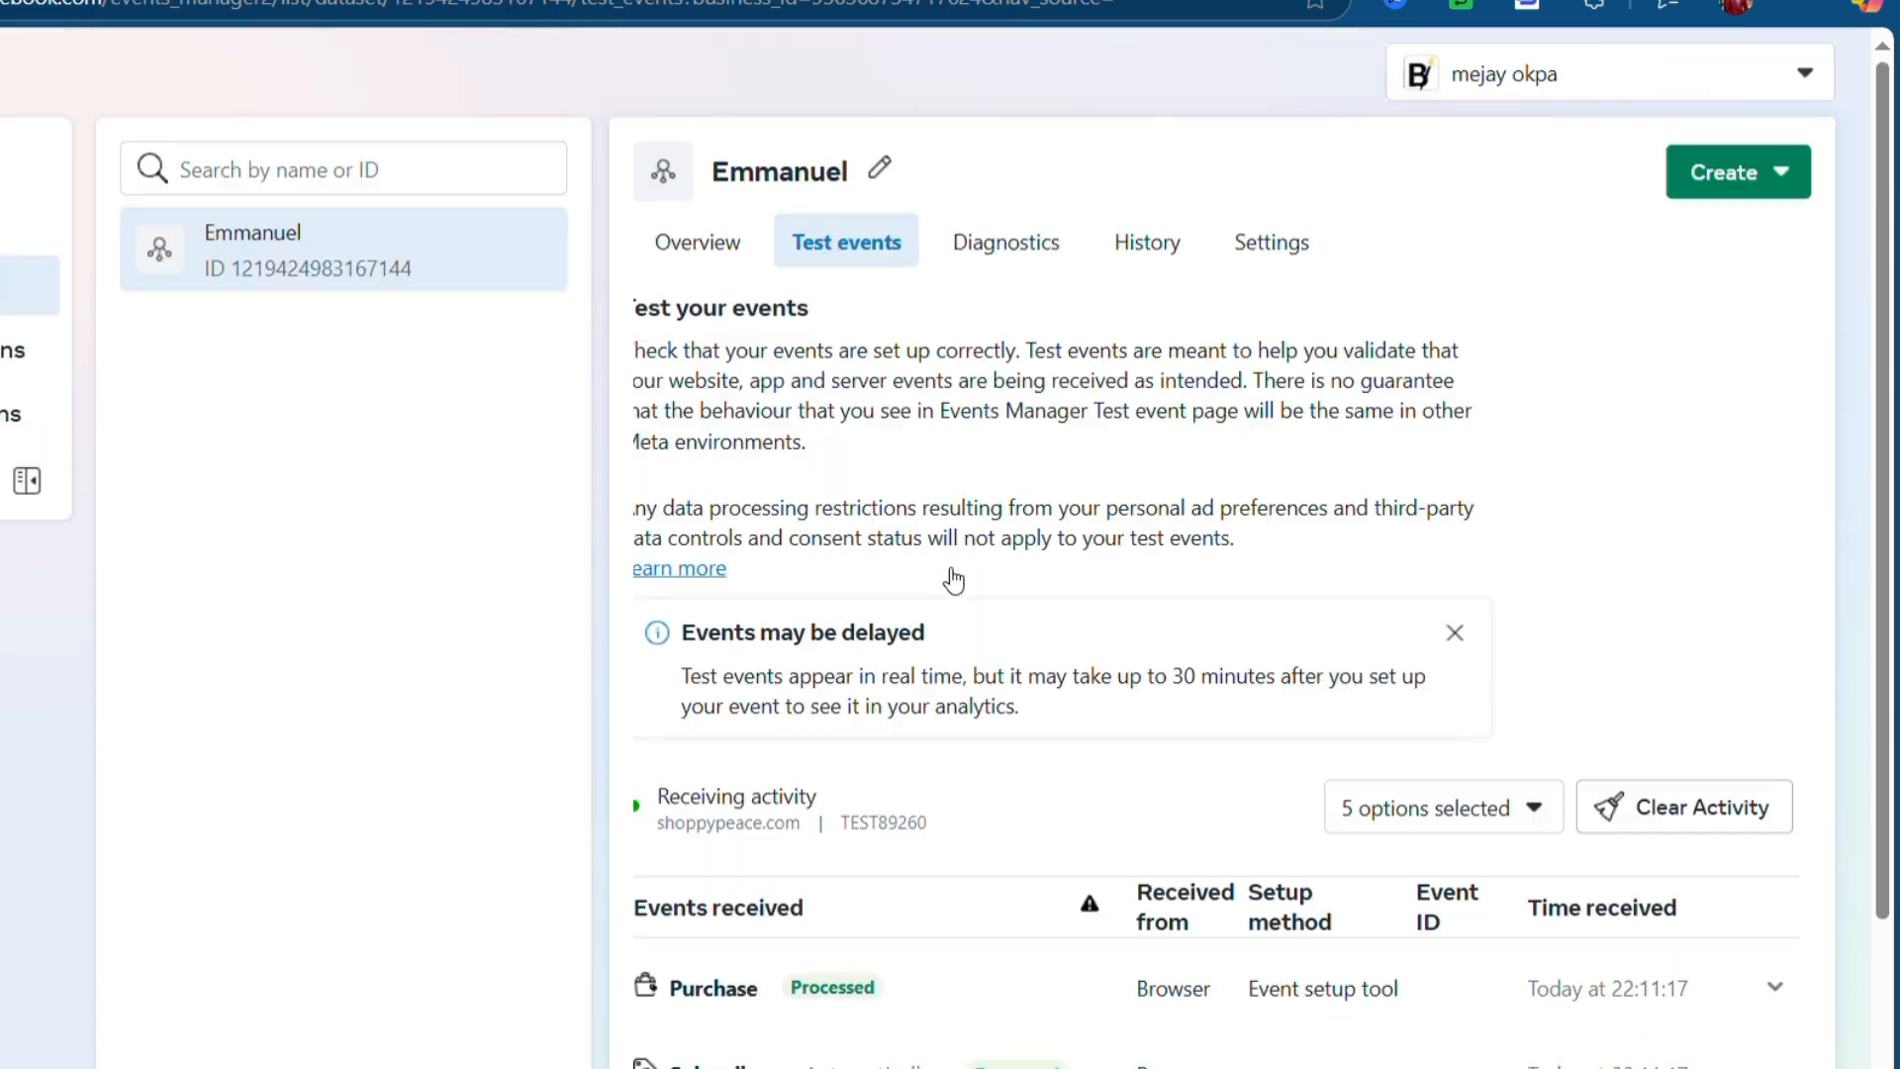